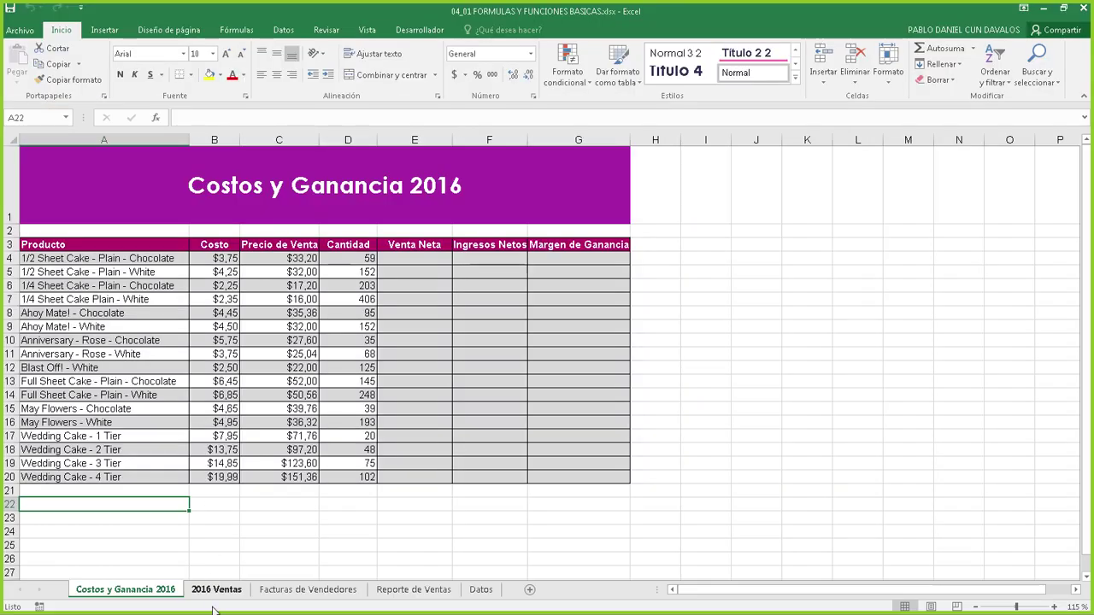
- Look through the 2016 Ventas, Facturas de Vendedores, Reporte de Ventas and Datos worksheets, and return to Costos y Ganancia 2016
left_click(209, 590)
left_click(293, 590)
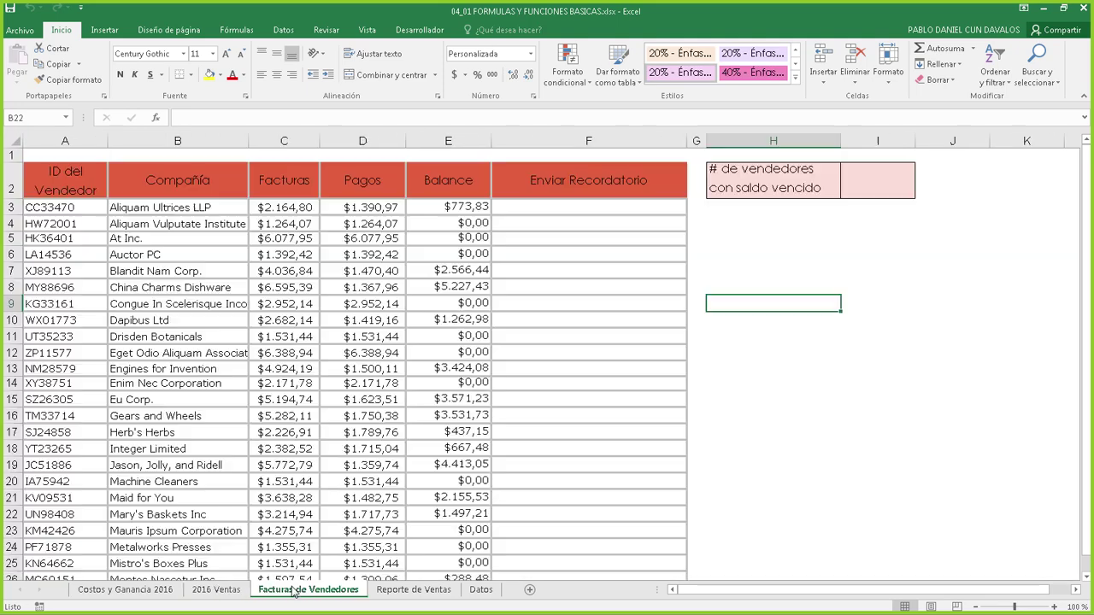
left_click(400, 591)
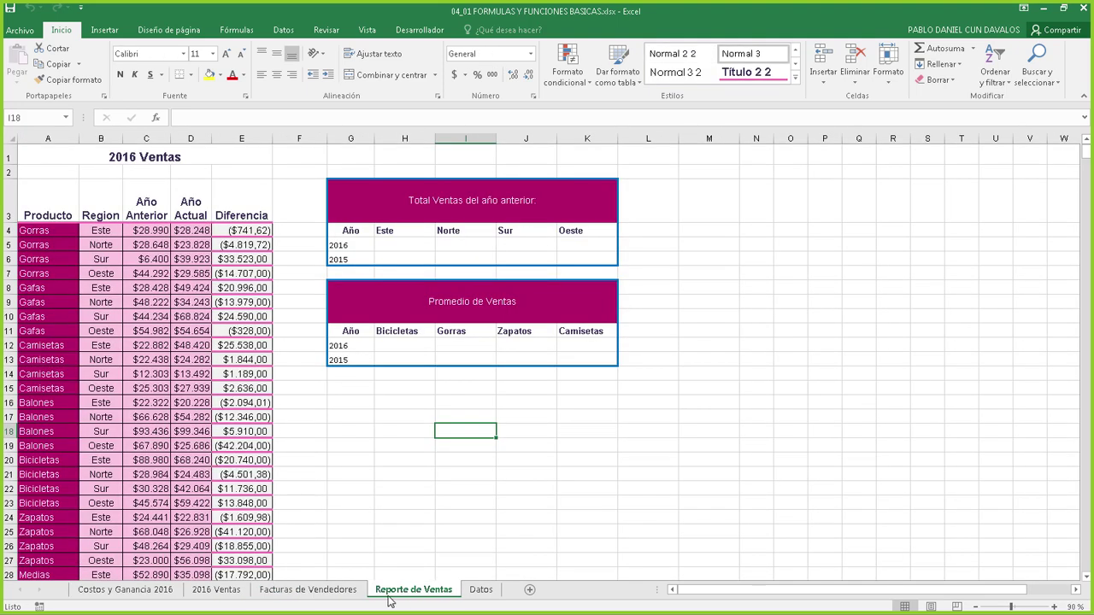
left_click(481, 590)
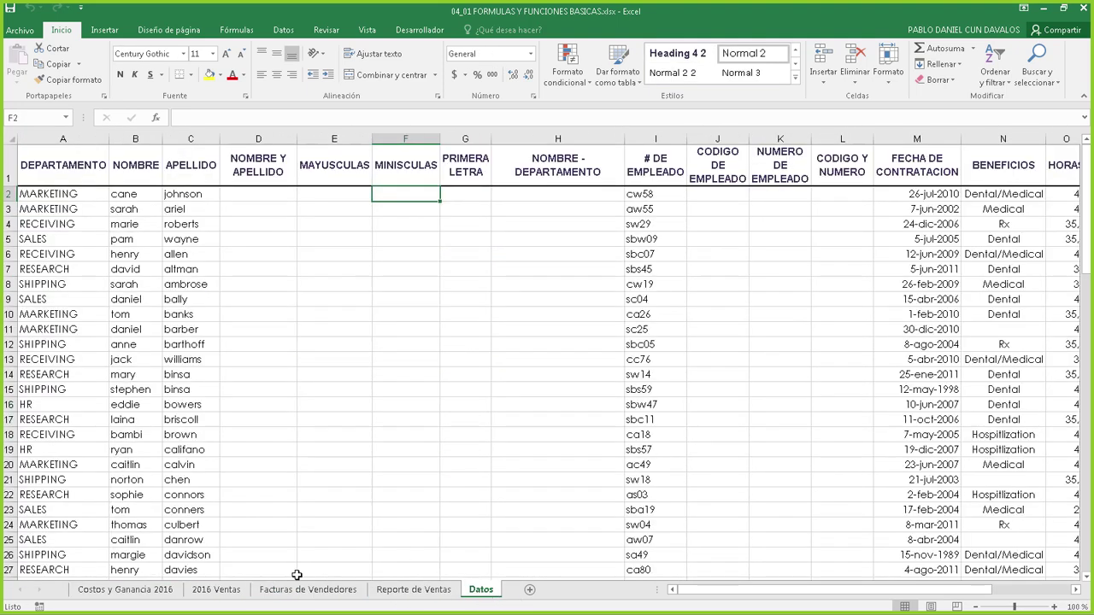
left_click(104, 591)
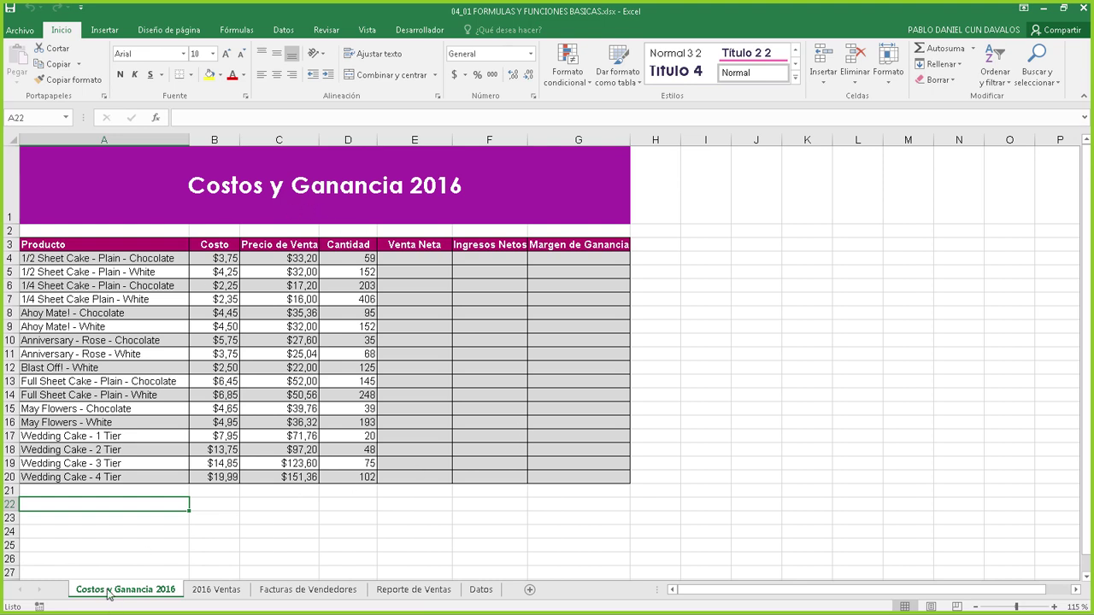
- Examine the Producto, Costo, Precio de Venta and Cantidad columns of the Costos y Ganancia 2016 table
left_click(154, 256)
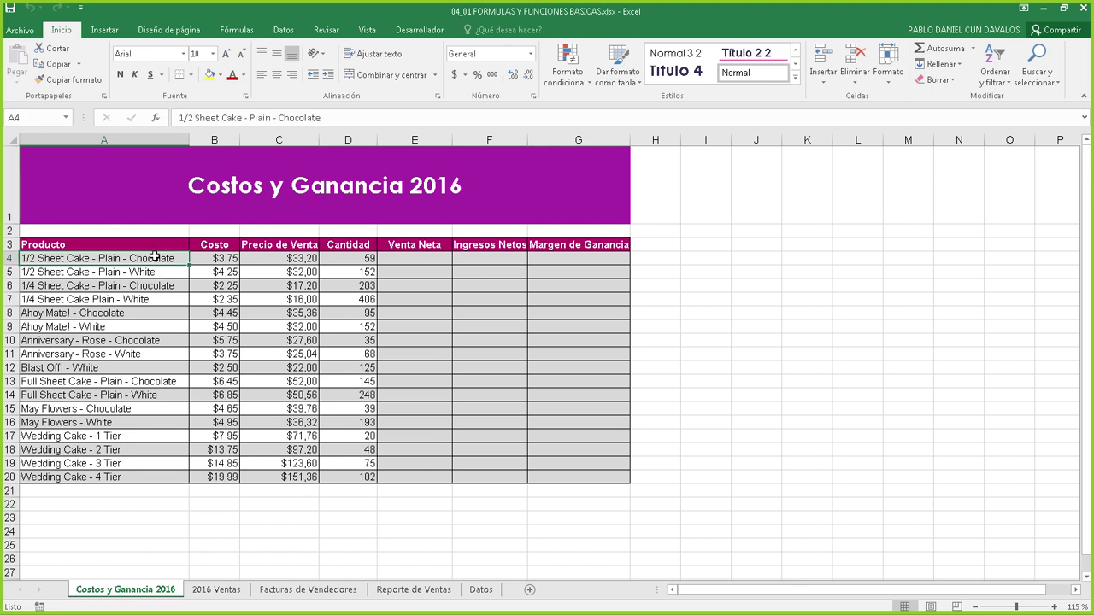
left_click_drag(155, 257, 141, 473)
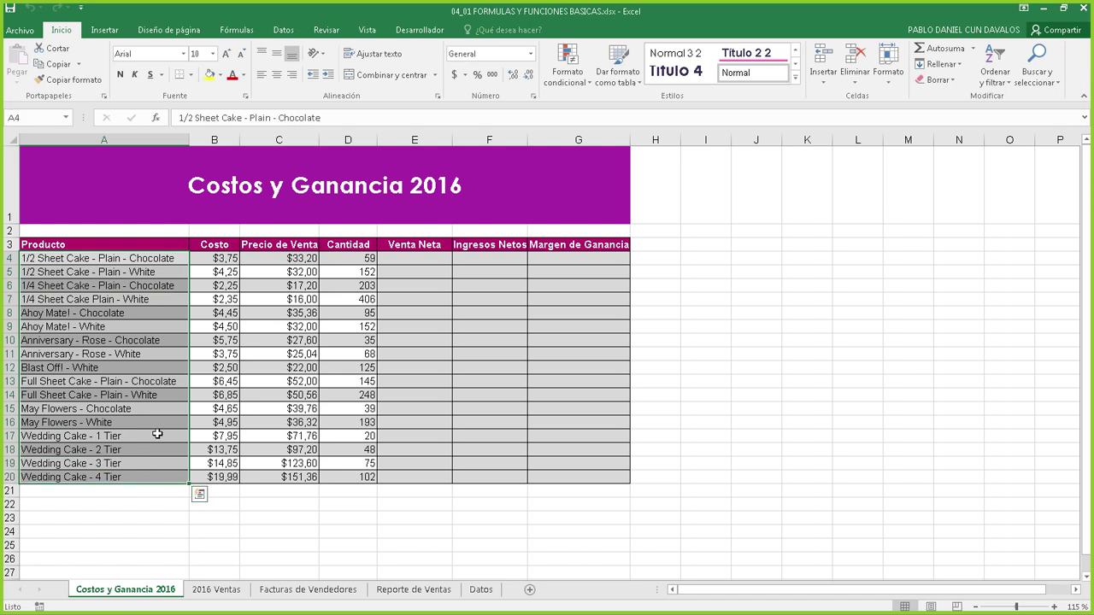
left_click(224, 259)
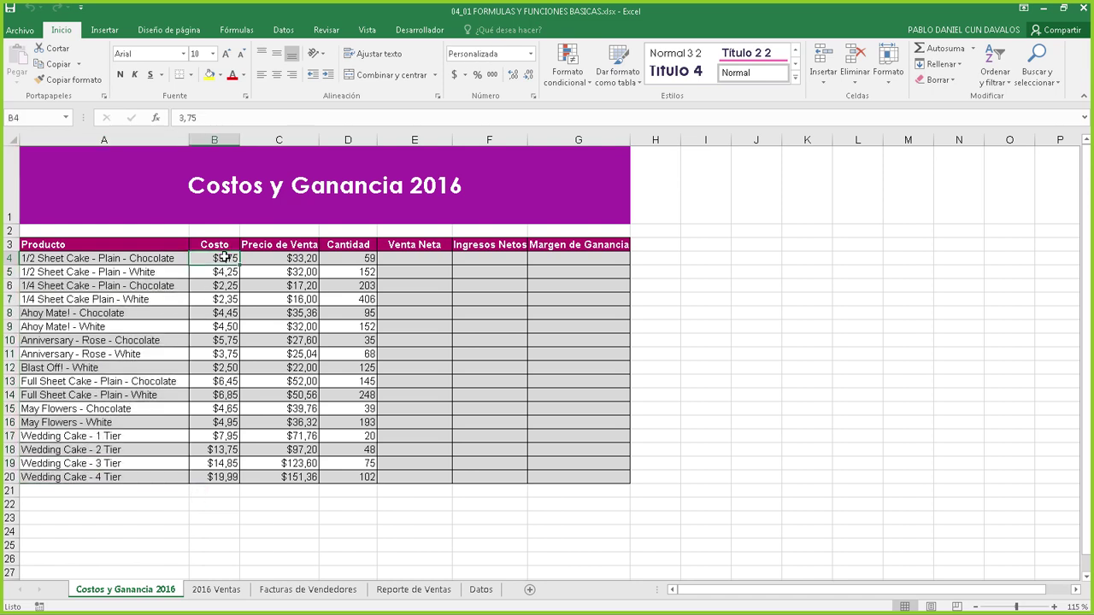
left_click(293, 259)
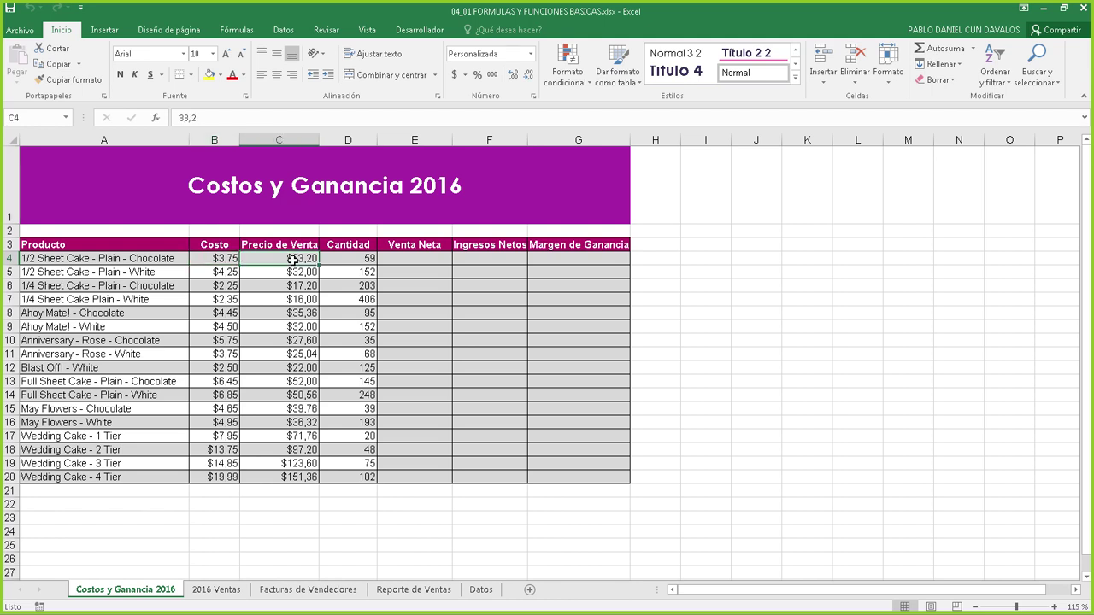
left_click(353, 261)
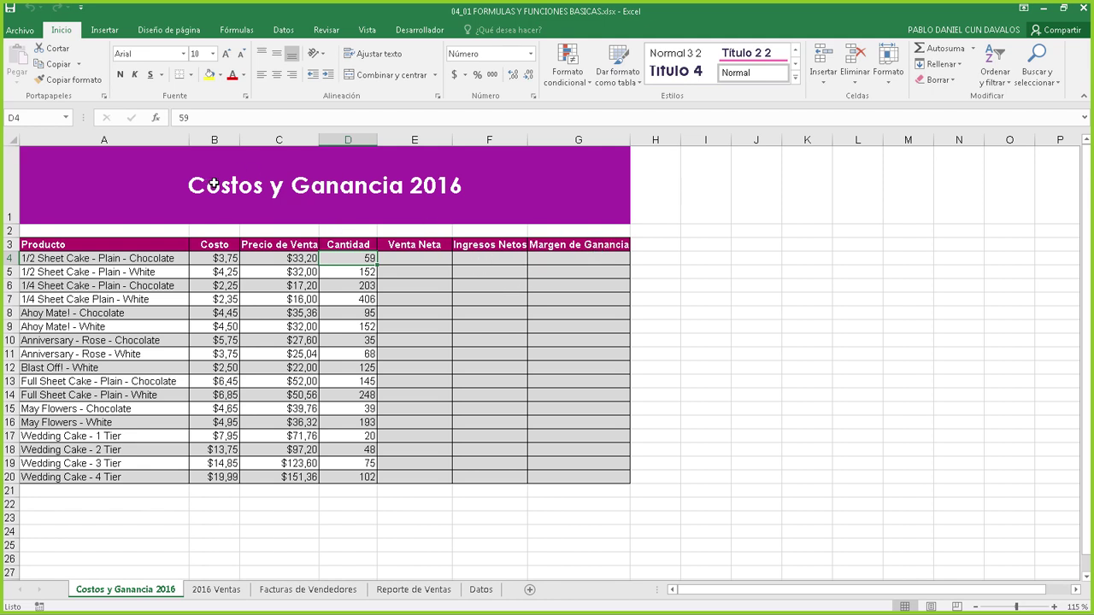
- Calculate Venta Neta for the first product by entering the formula =C4*D4 in cell E4
left_click(431, 260)
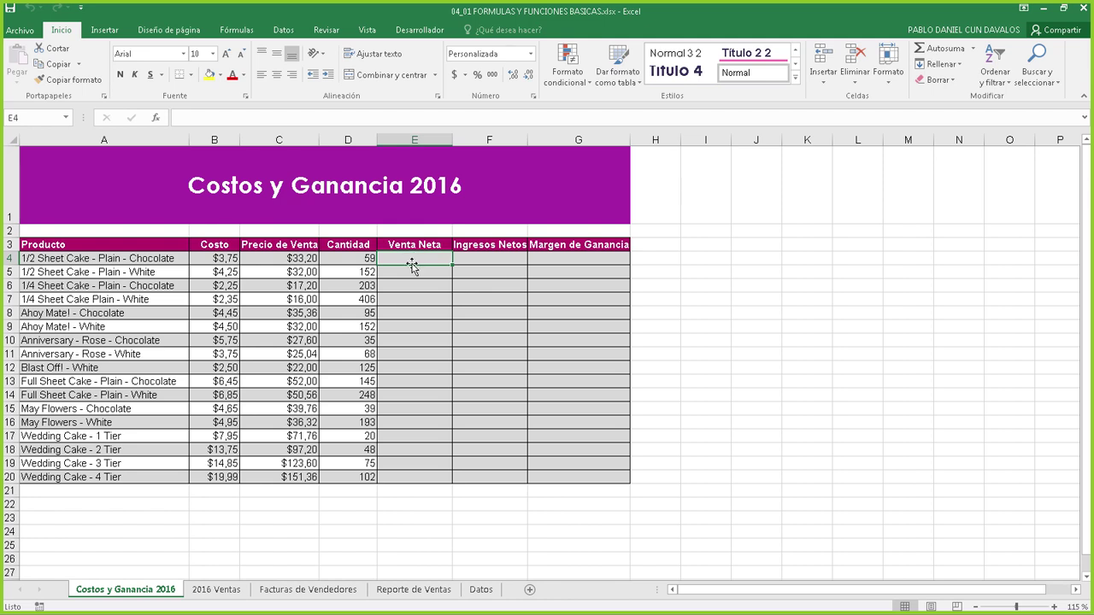
type("=")
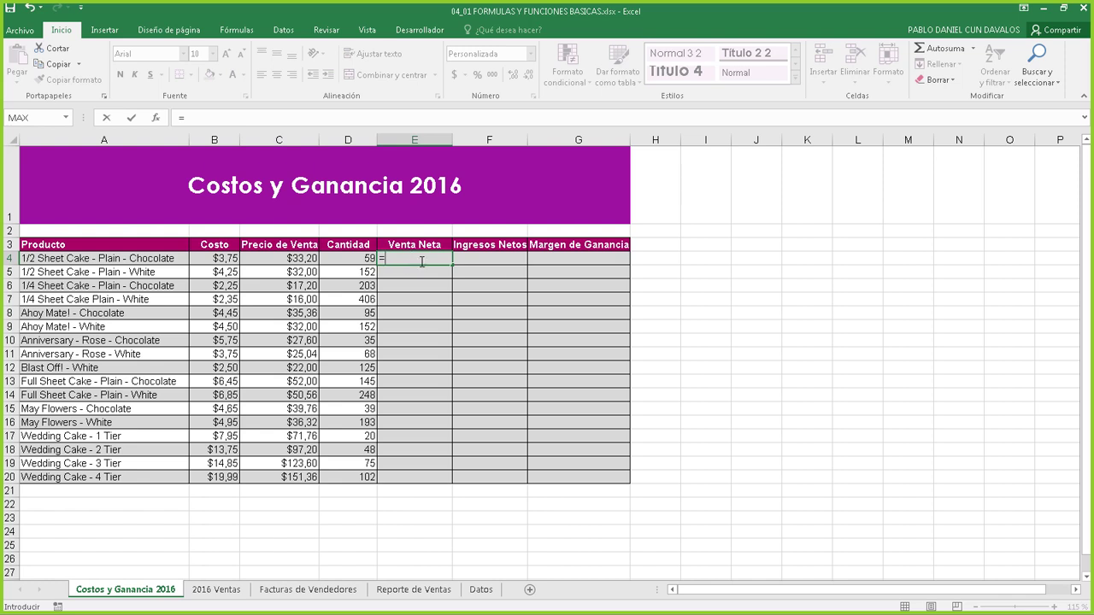
left_click(289, 258)
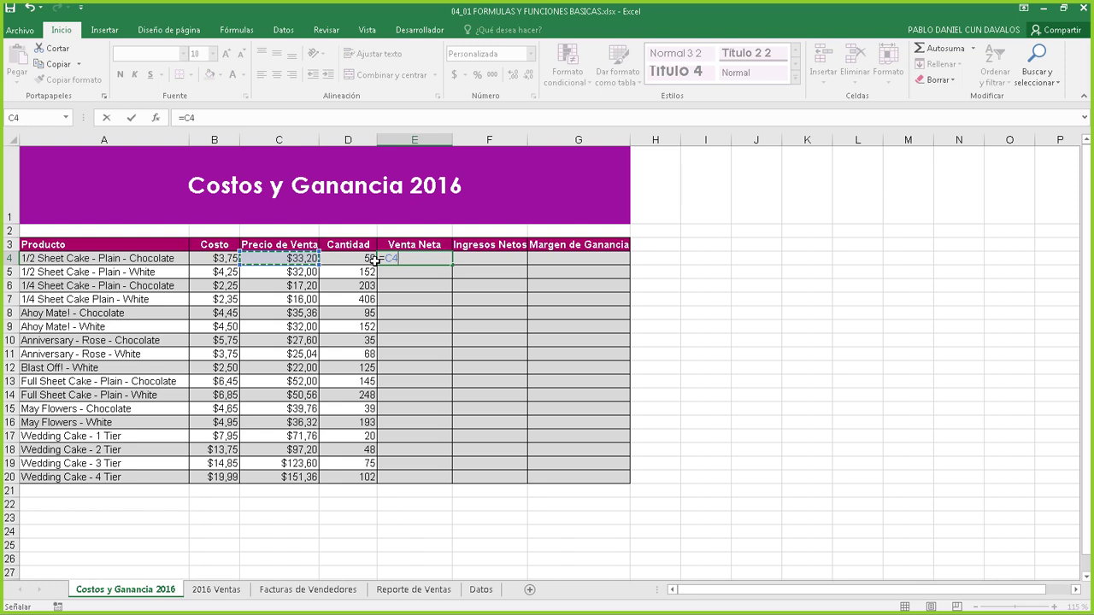
type("*")
left_click(359, 259)
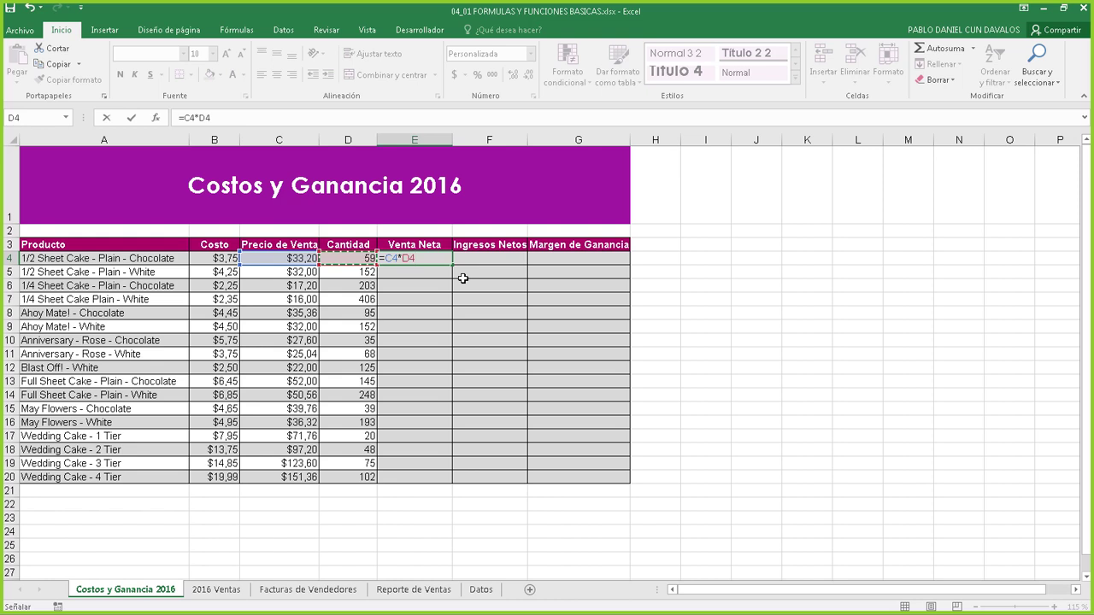
key("Return")
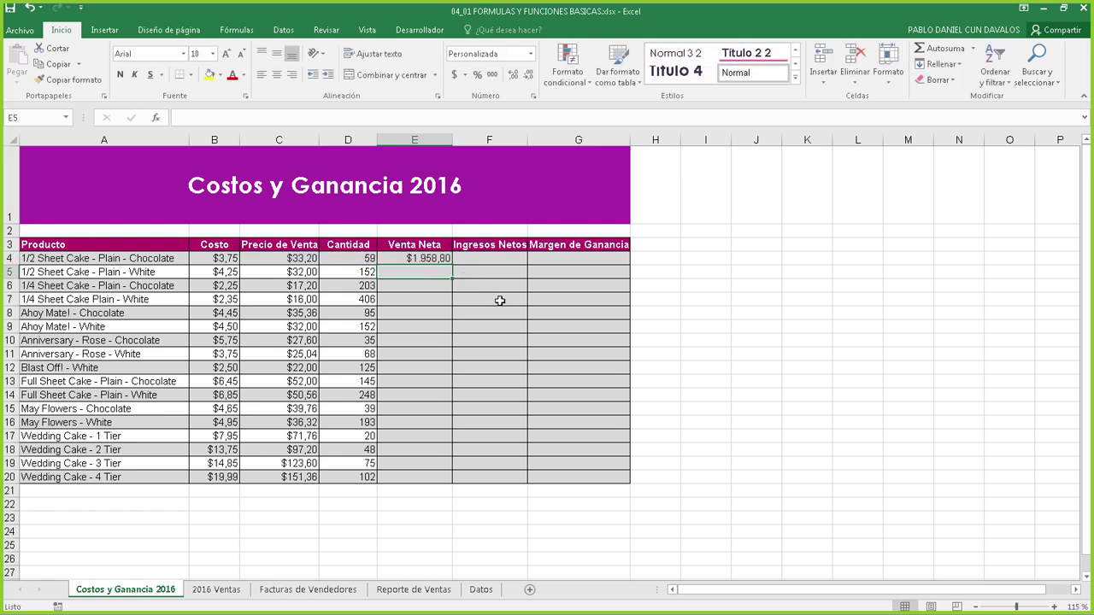
- Fill the Venta Neta formula from E4 down to E20 and check the copied formulas in E7 and E5
left_click(425, 259)
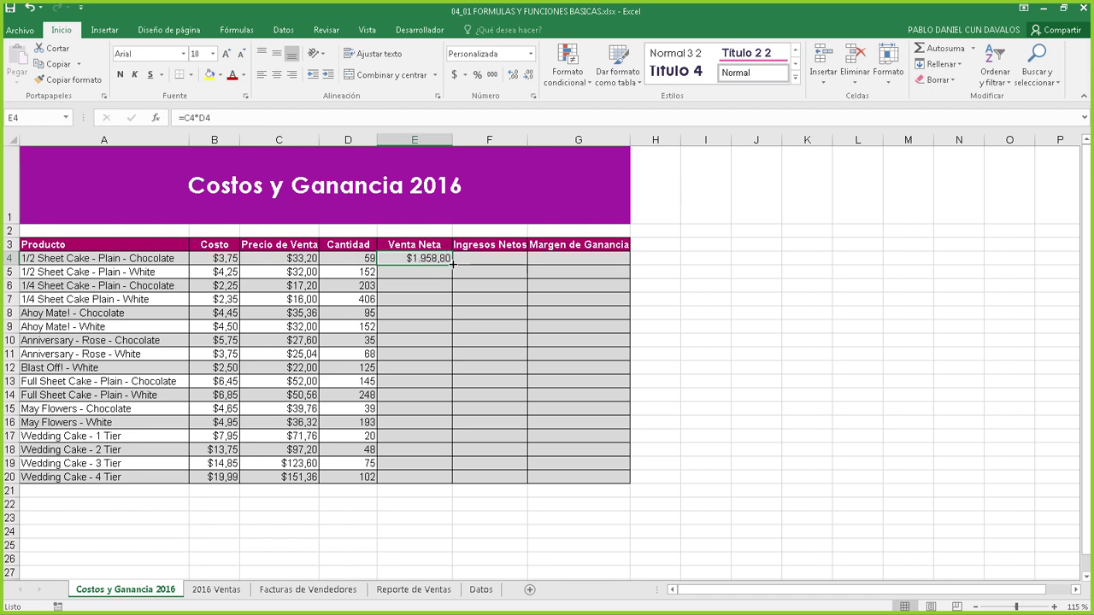
double_click(452, 265)
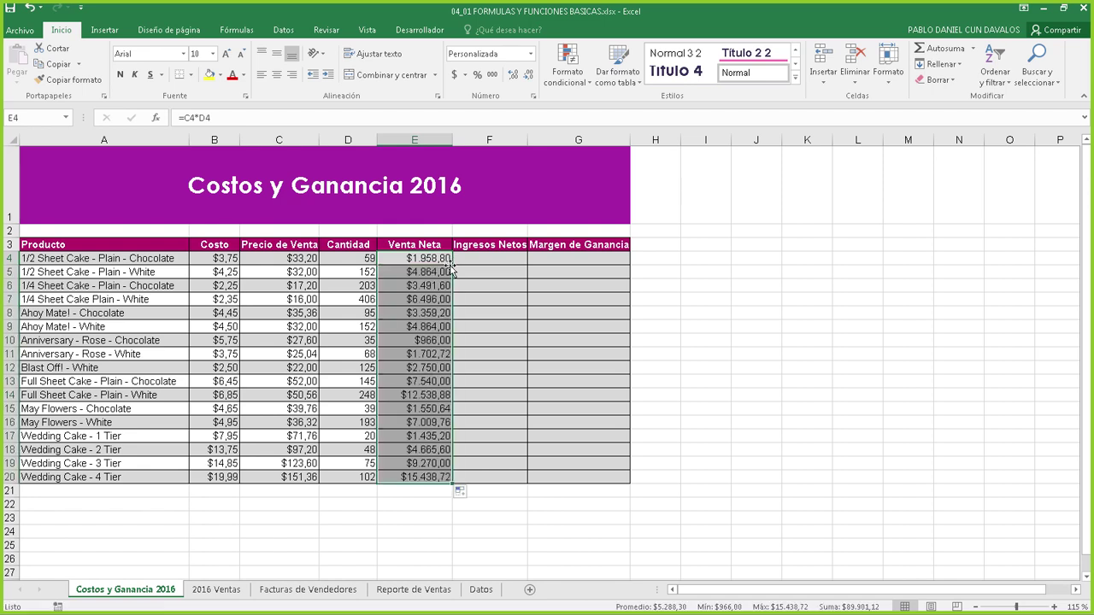
left_click(418, 297)
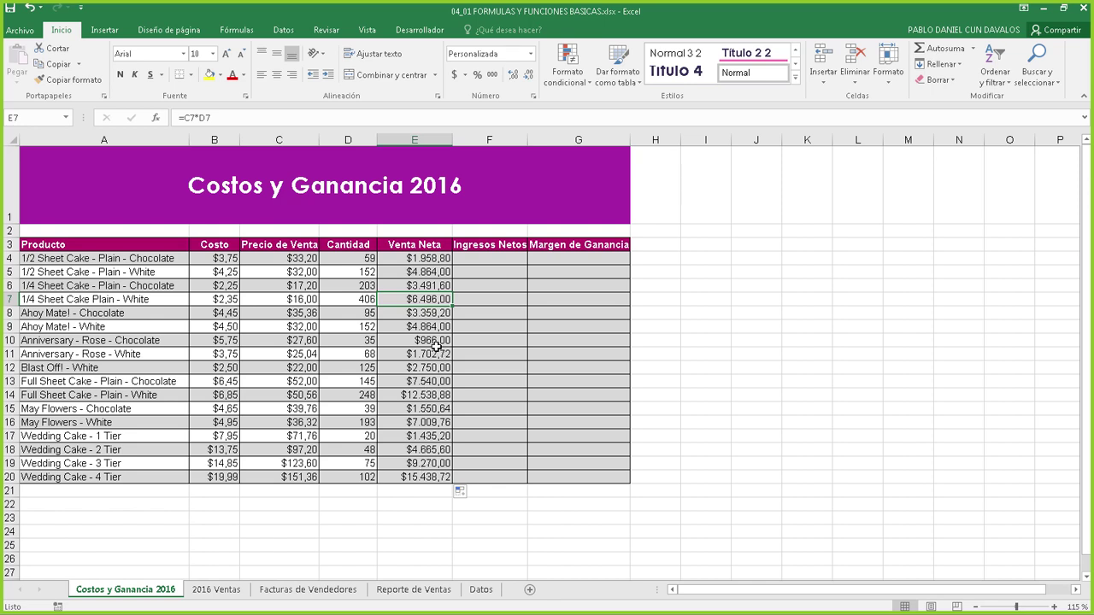
left_click(404, 273)
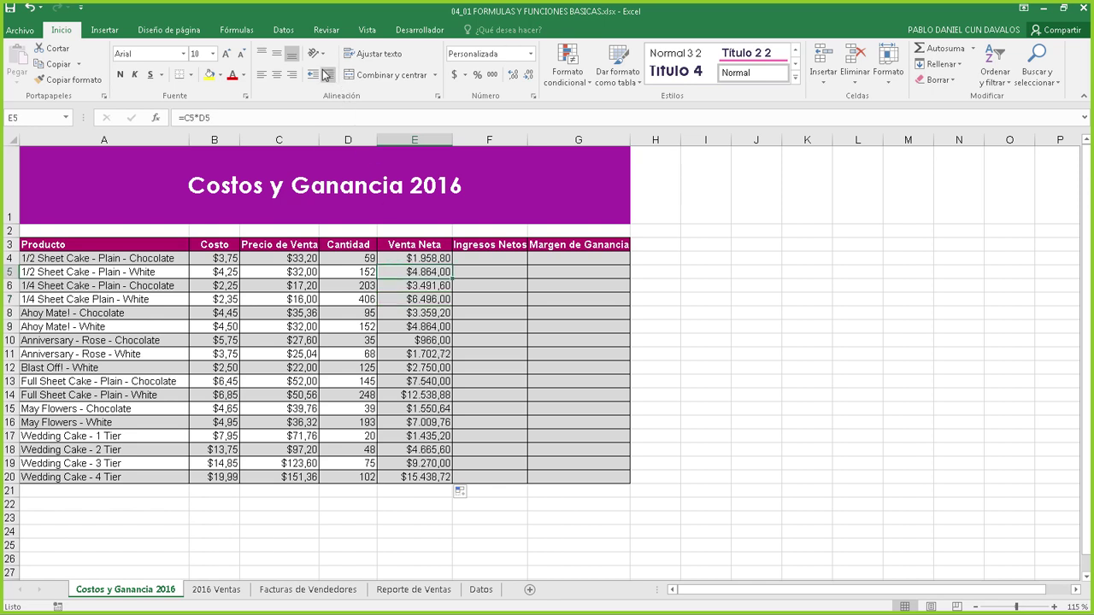
- Display the formulas in the sheet and examine the references in Venta Neta cells E4, E5, E6 and E17
left_click(242, 32)
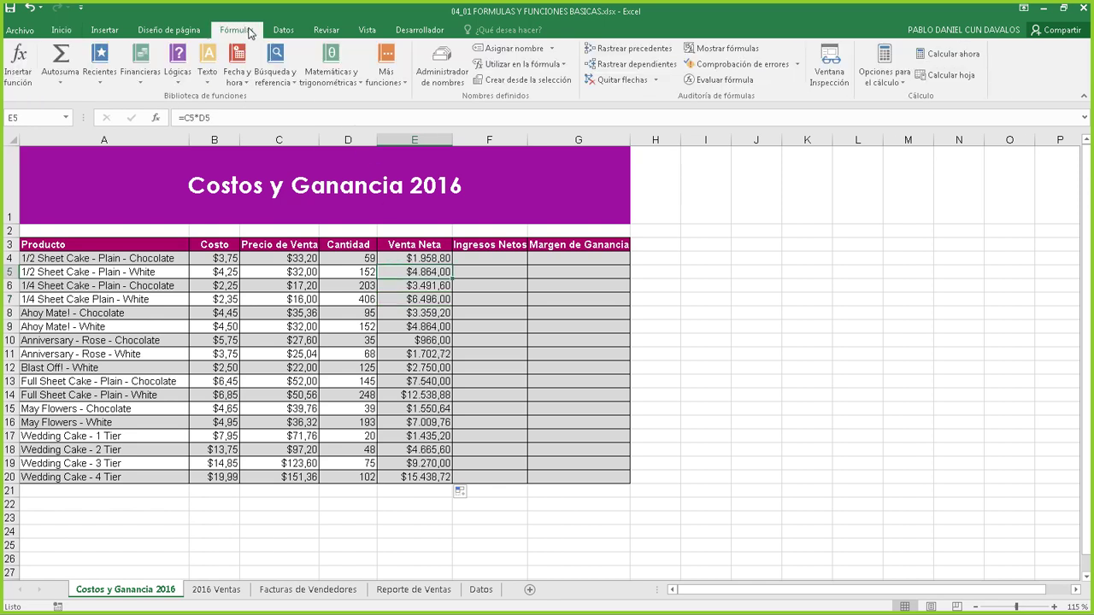
left_click(728, 48)
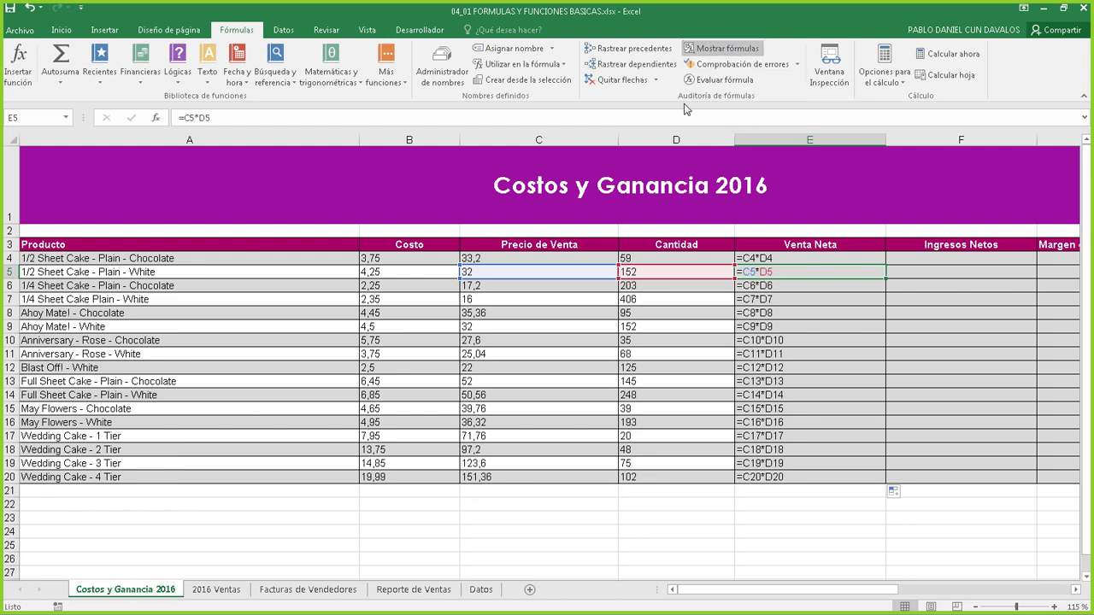
left_click(760, 258)
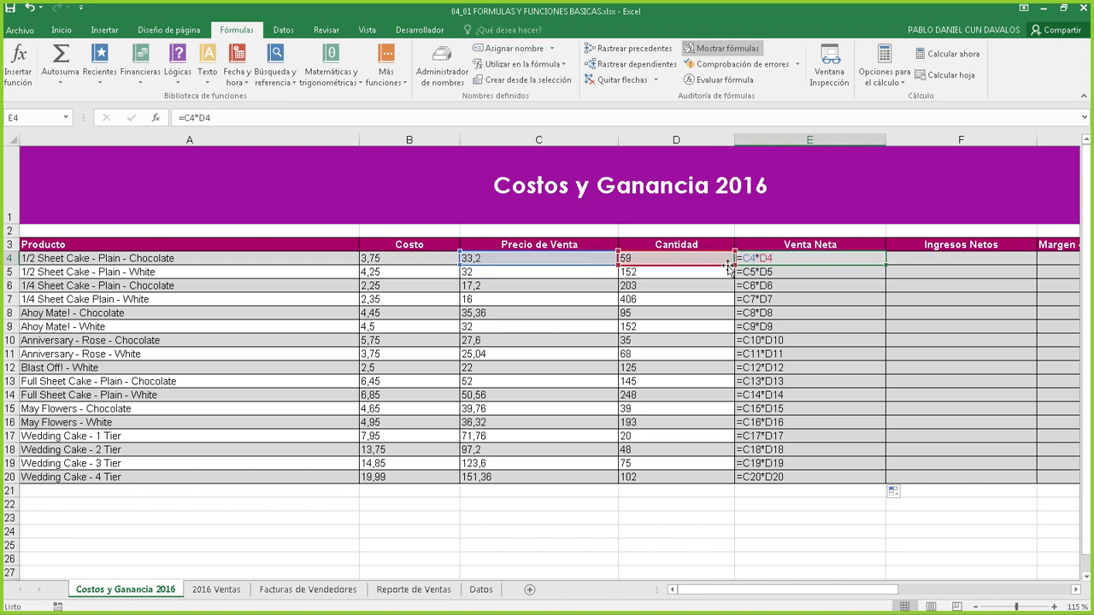
left_click(774, 270)
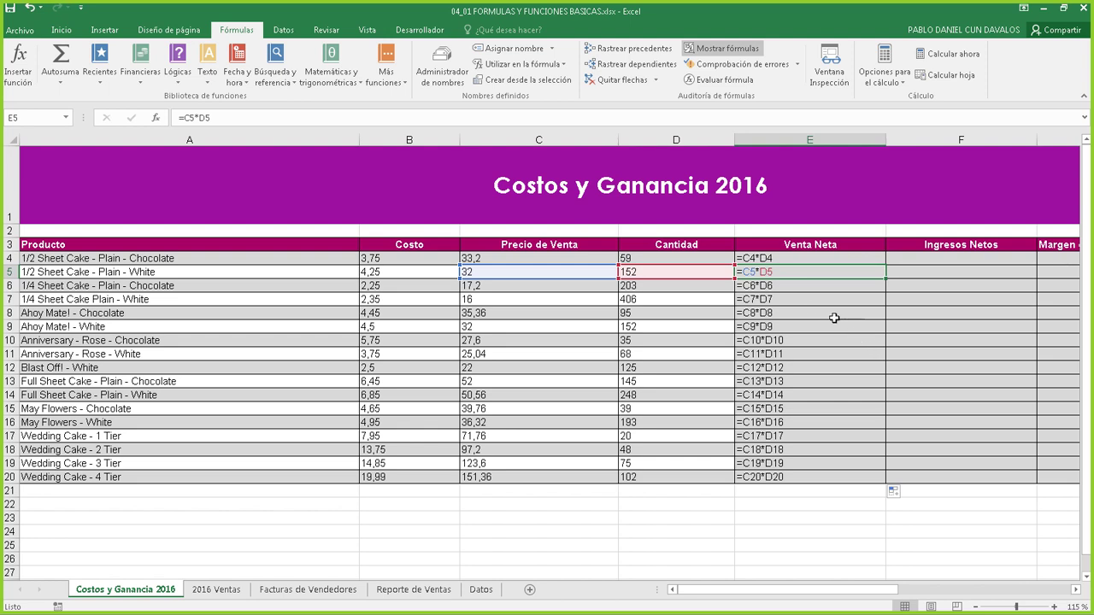
left_click(759, 259)
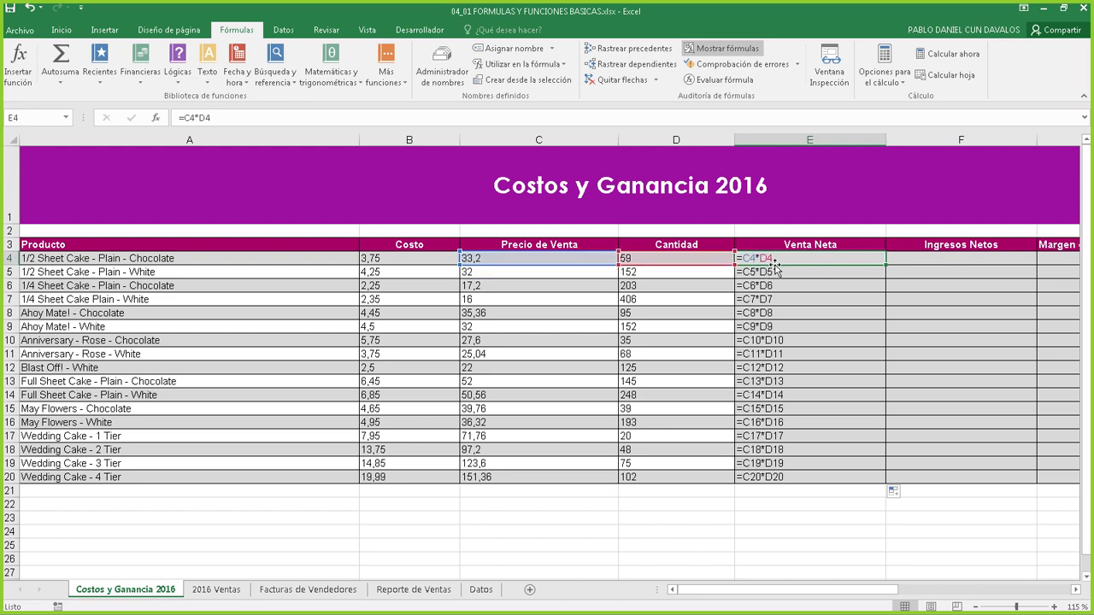
left_click(766, 273)
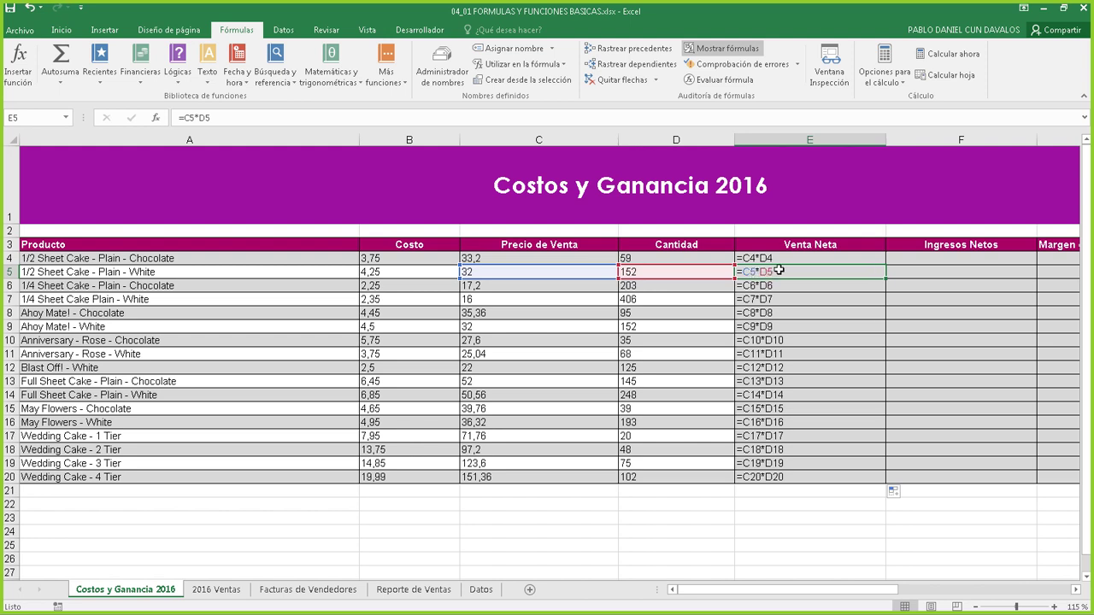
left_click(773, 284)
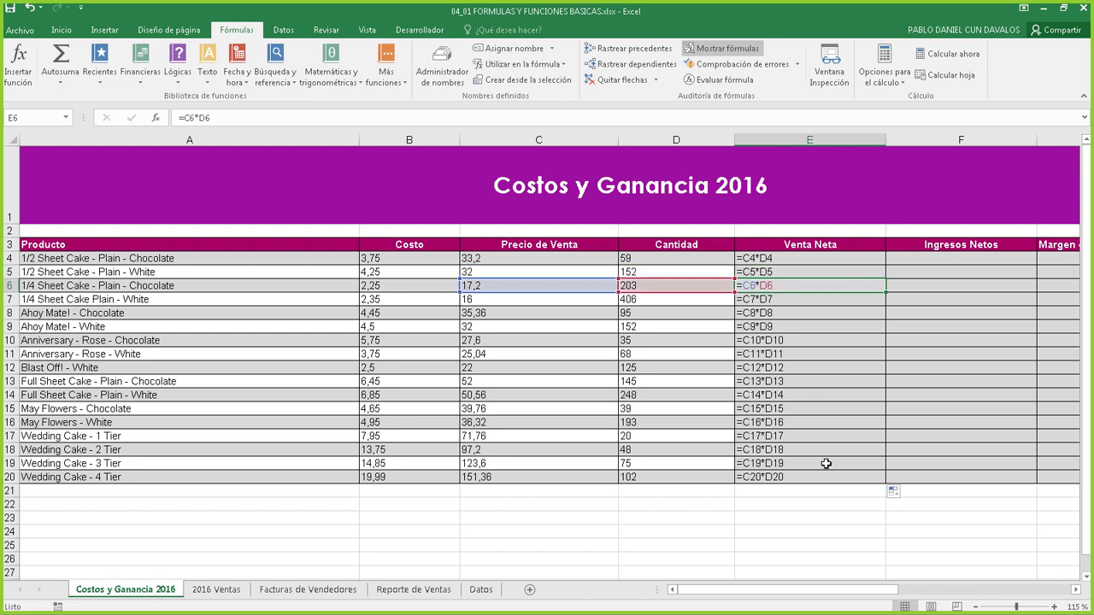
left_click(798, 437)
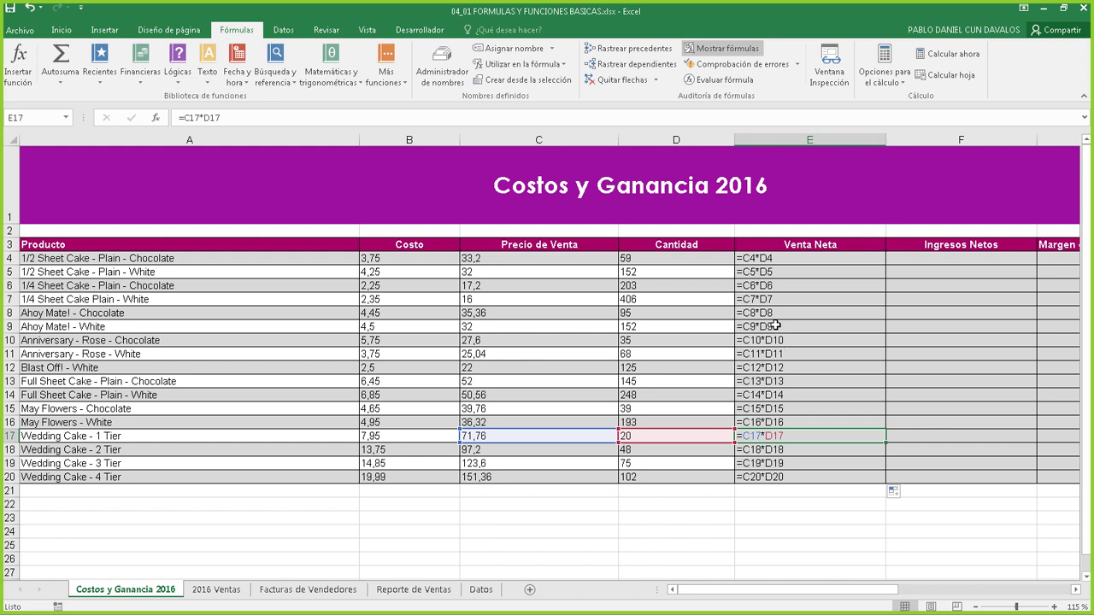
- Compare how the relative cell references shift from row to row in the Venta Neta formulas, starting at E4
left_click(766, 260)
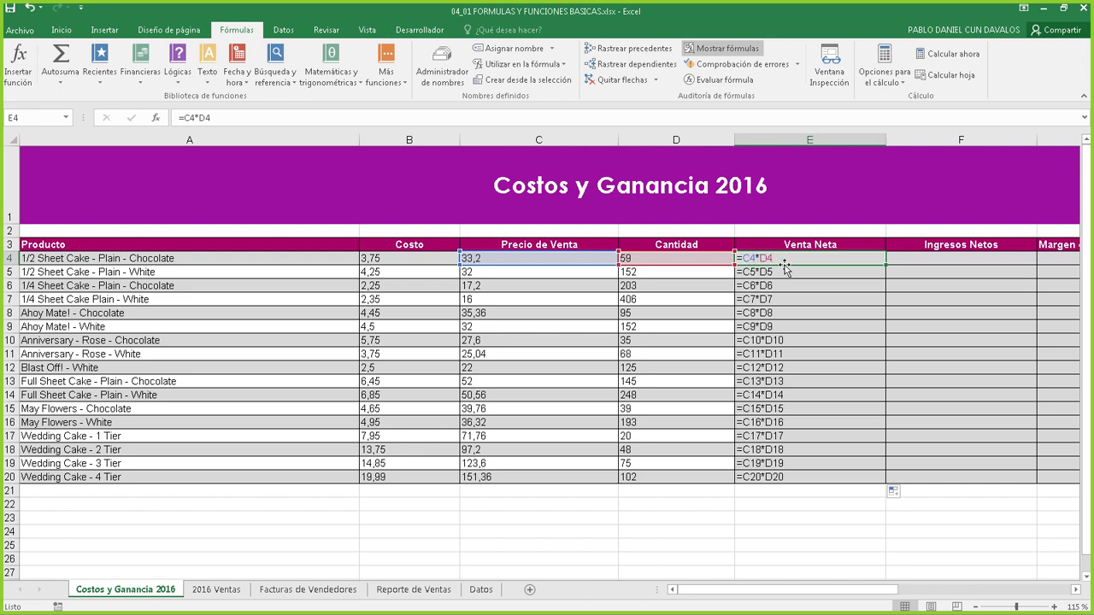
key("Down")
key("Down")
key("Down")
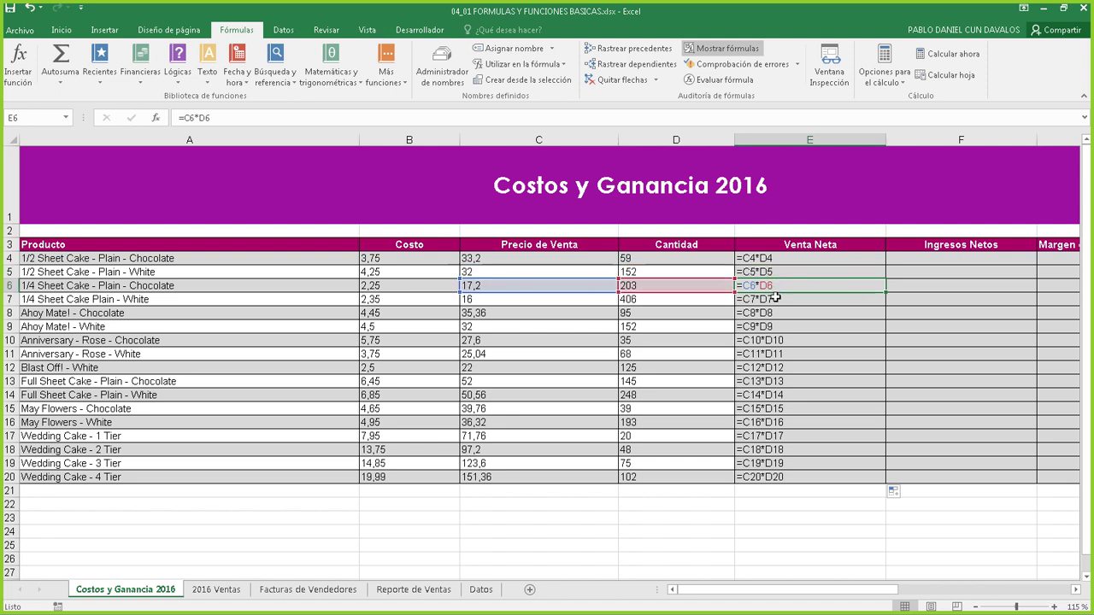
key("Up")
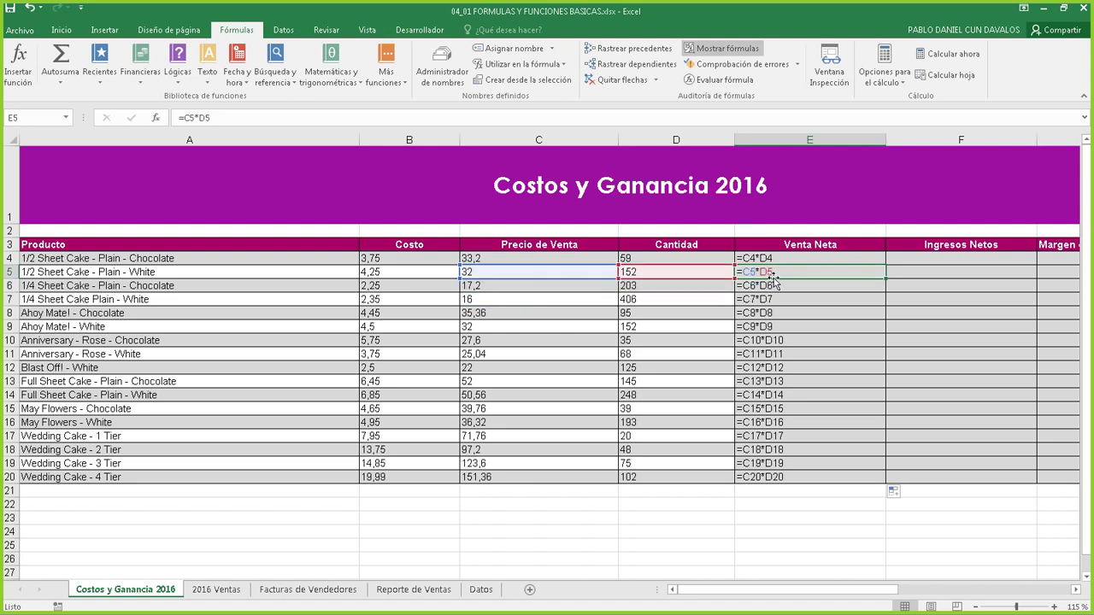
left_click(771, 259)
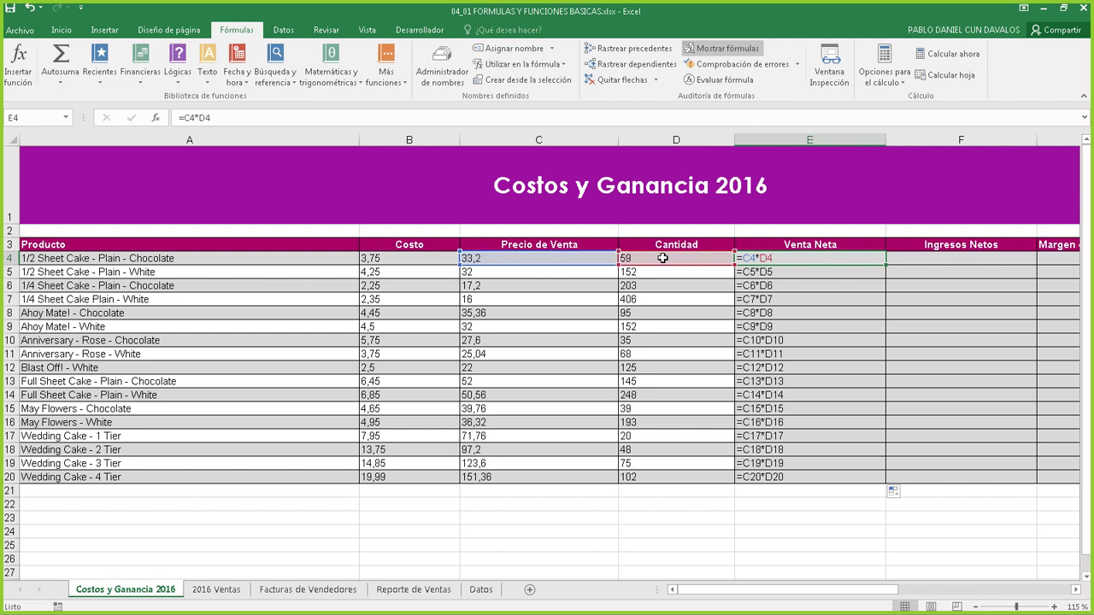
left_click(761, 272)
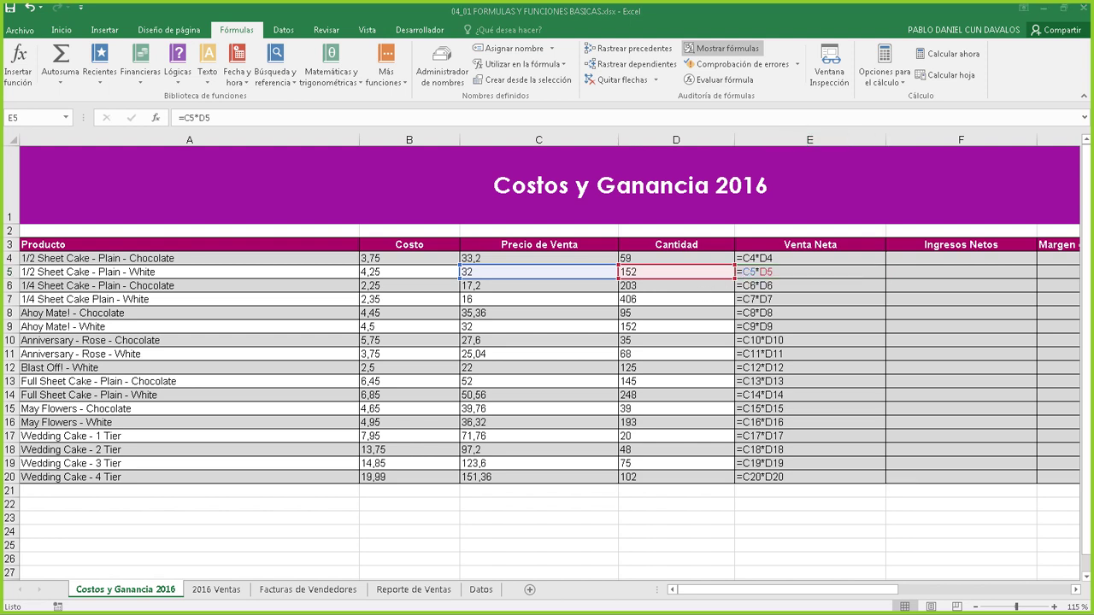
left_click(613, 374)
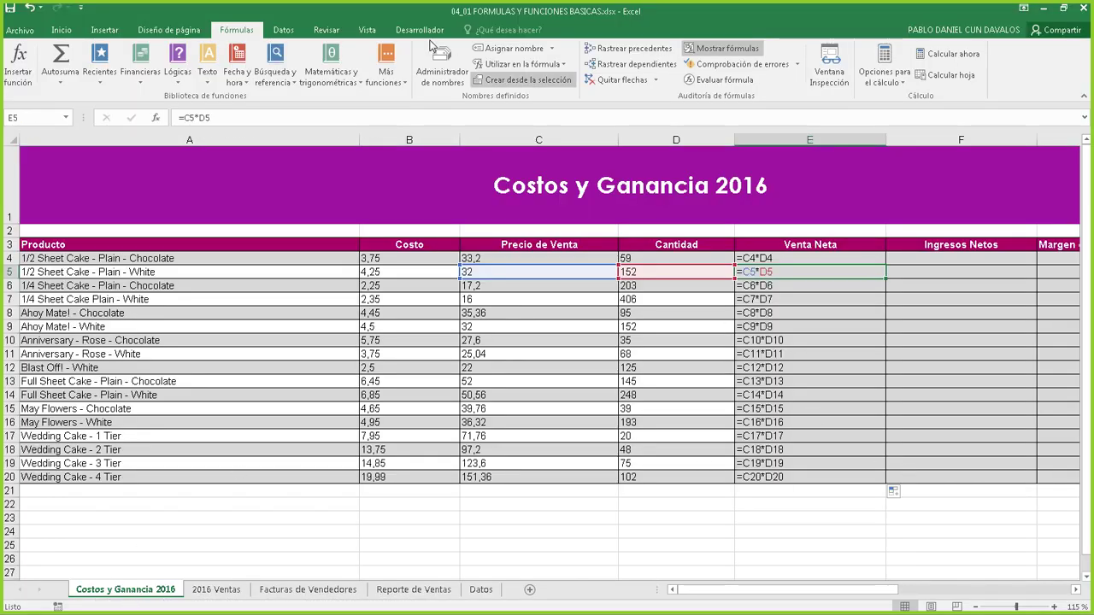
- Switch the sheet from formulas back to results and select the first Ingresos Netos cell, F4
left_click(726, 53)
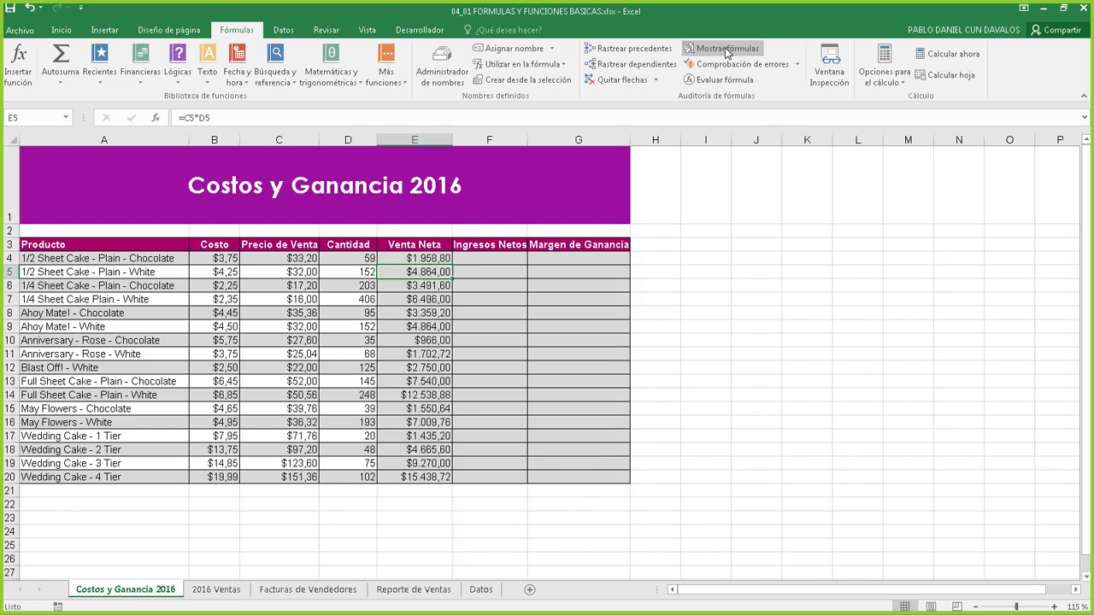
left_click(424, 258)
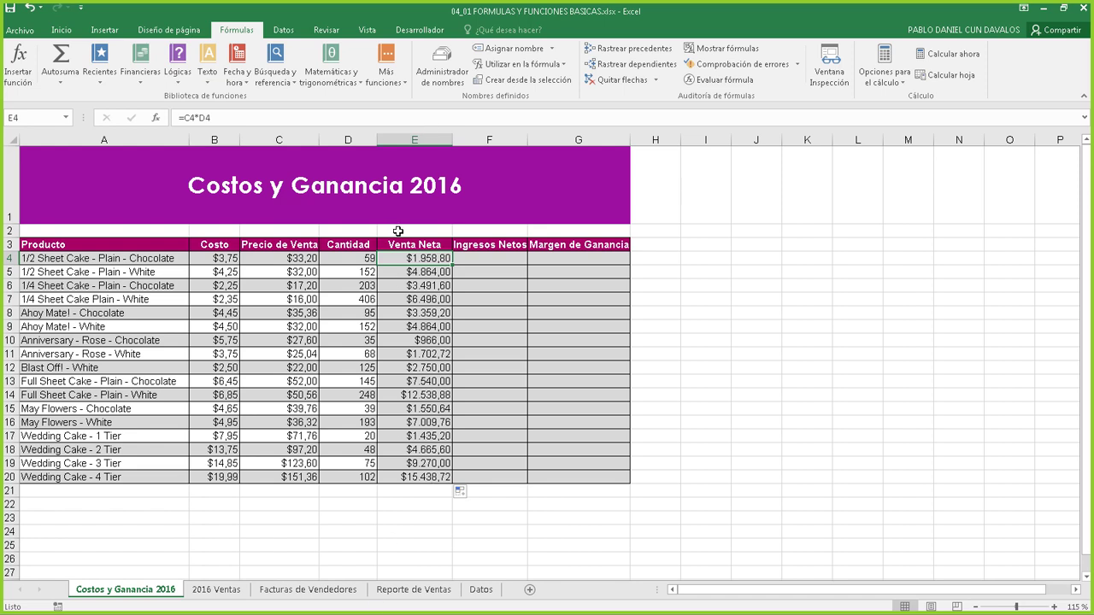
left_click(497, 257)
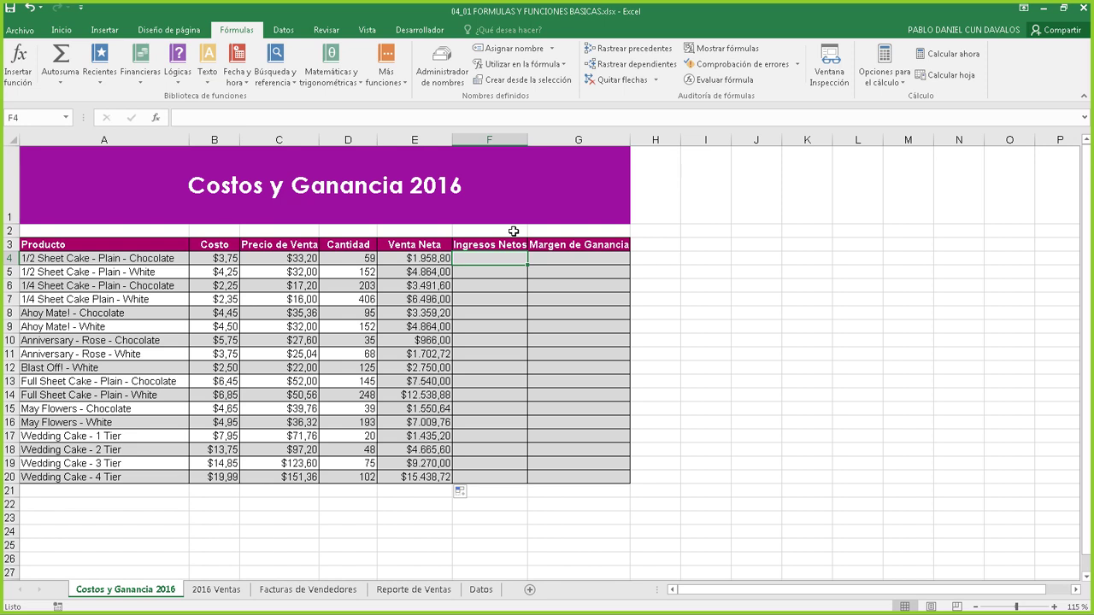
- Enter the formula =C4-B4*D4 in the first Ingresos Netos cell, F4
type("=")
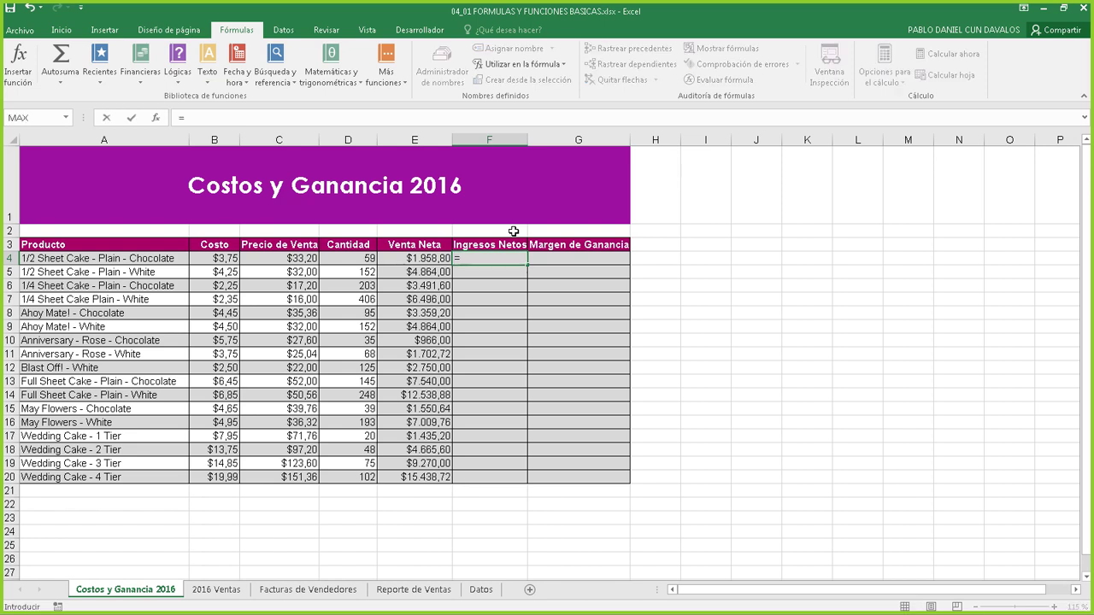
type("C")
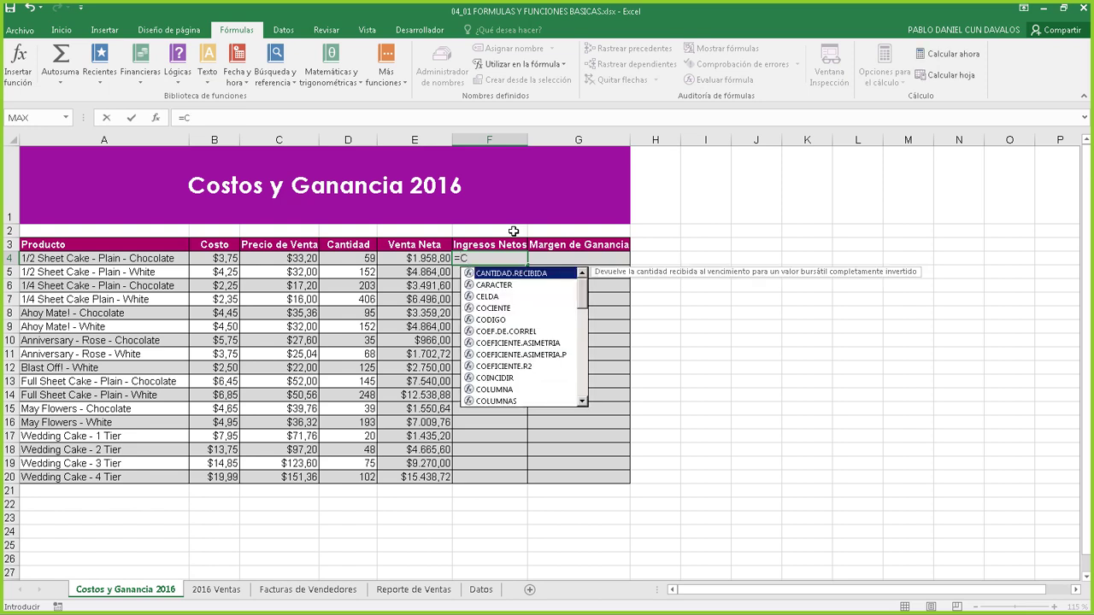
type("4")
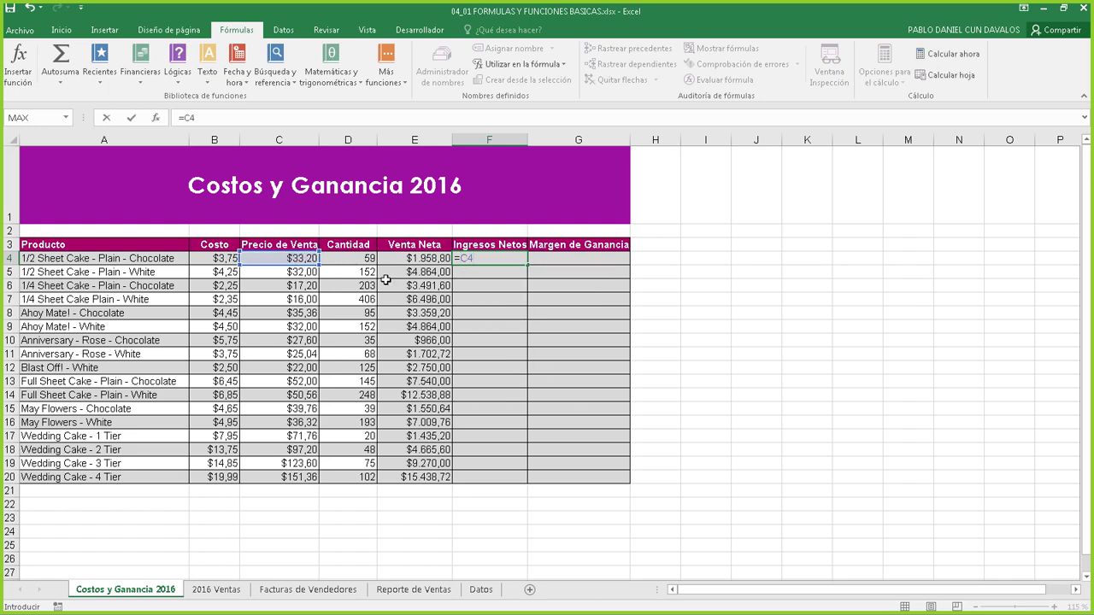
type("-B4")
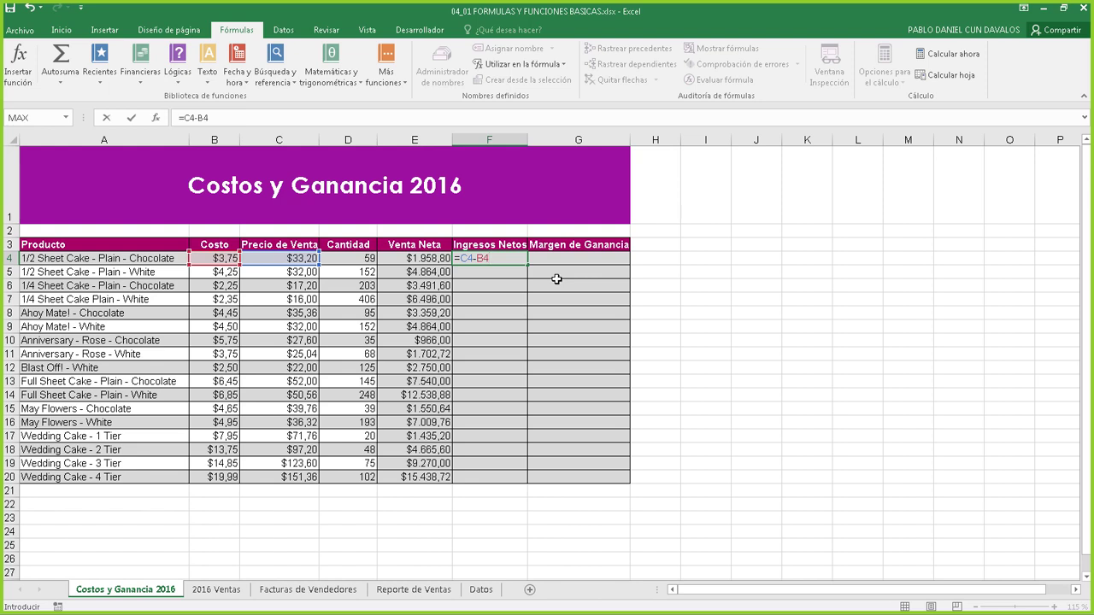
type("*D4")
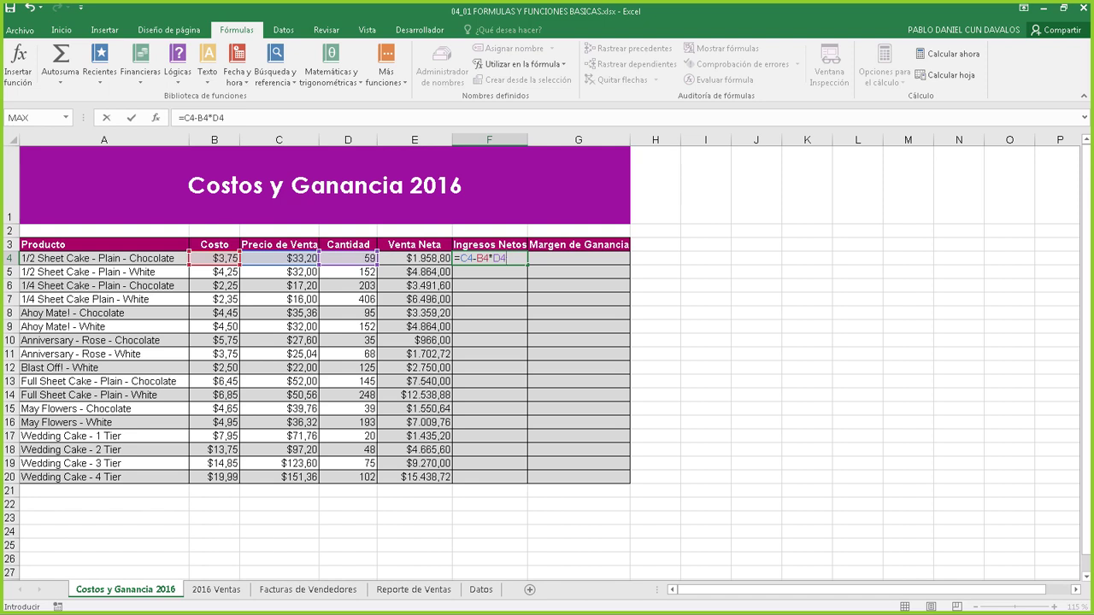
key("Return")
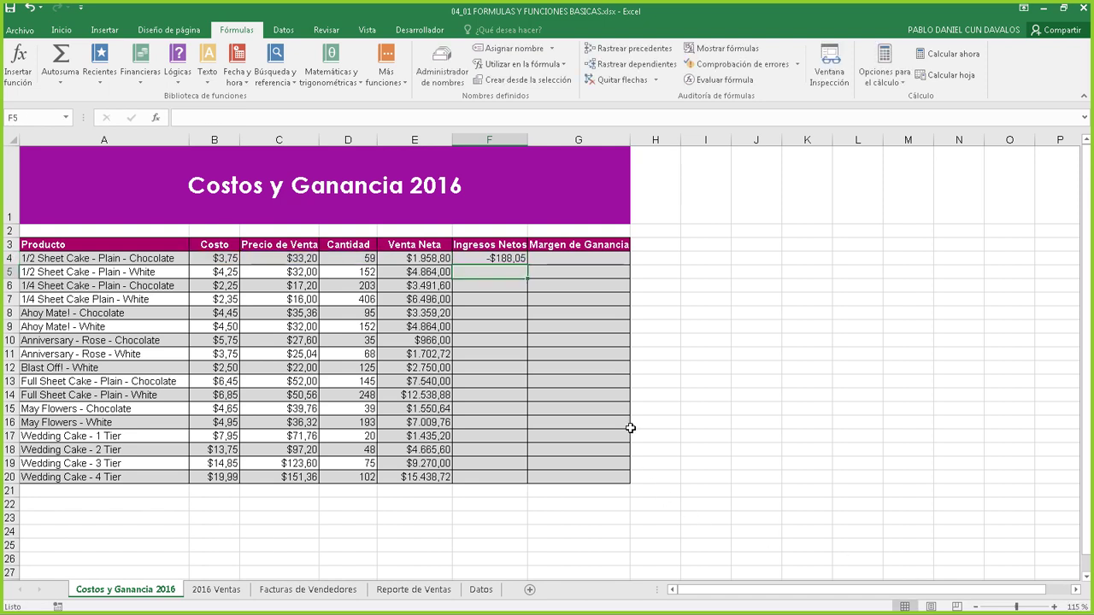
- Fill the unparenthesised Ingresos Netos formula from F4 down to F20
left_click(500, 258)
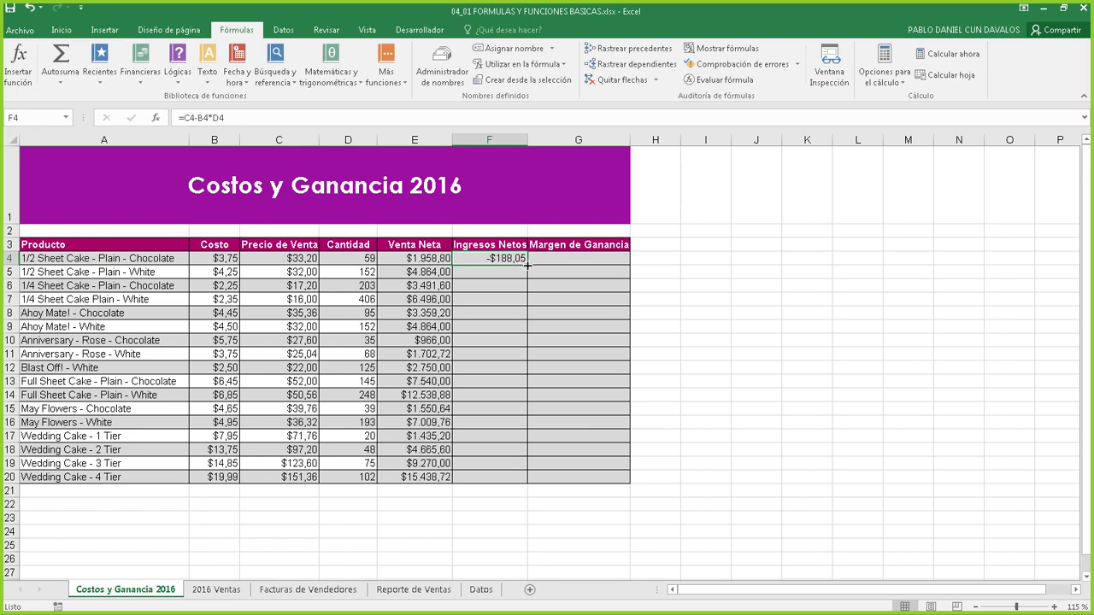
double_click(527, 266)
left_click(501, 285)
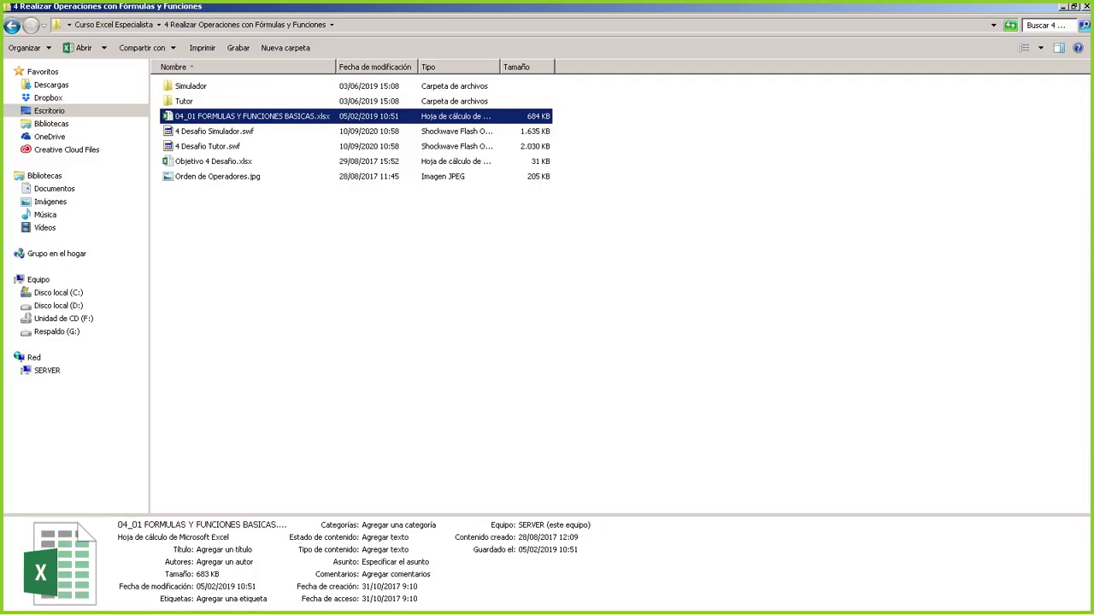
- Open Orden de Operadores.jpg in the course folder, review the operator priority list, close it and return to the Excel workbook
left_click(211, 179)
double_click(212, 182)
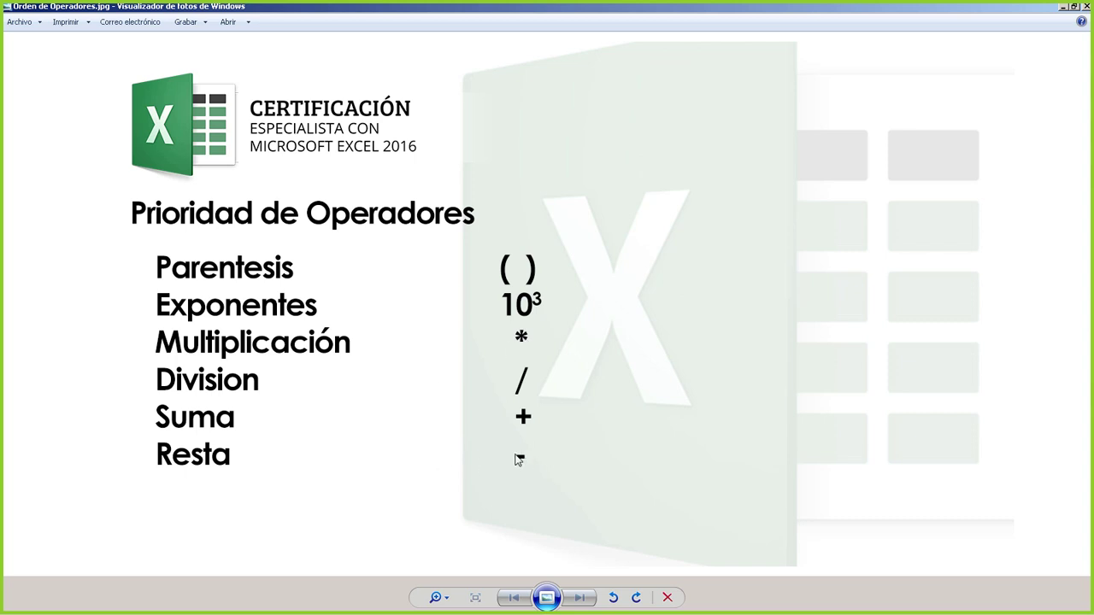
left_click(1085, 6)
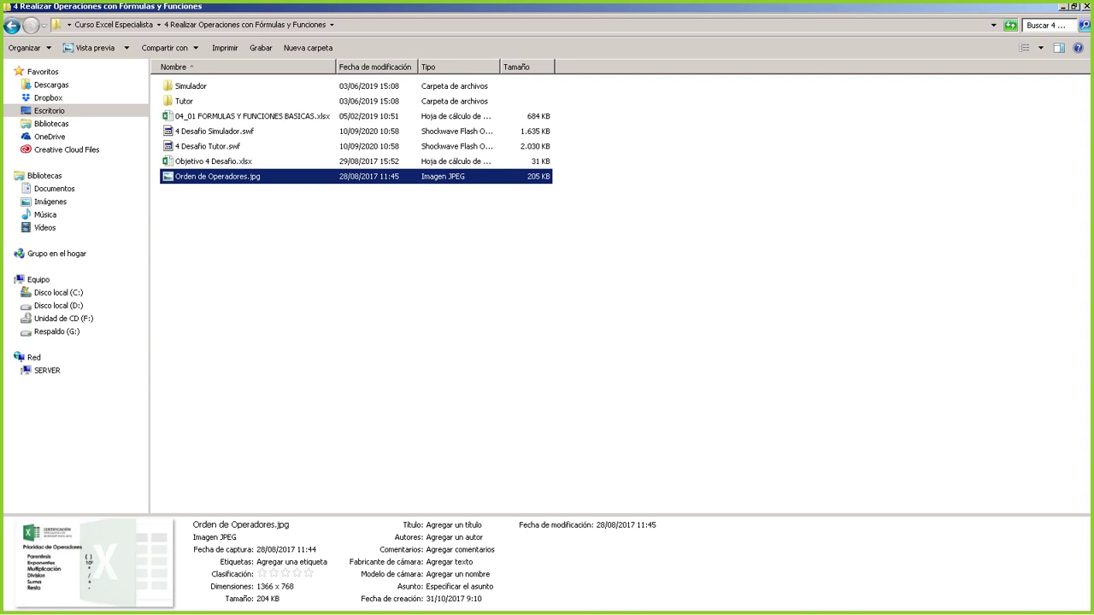
left_click(342, 614)
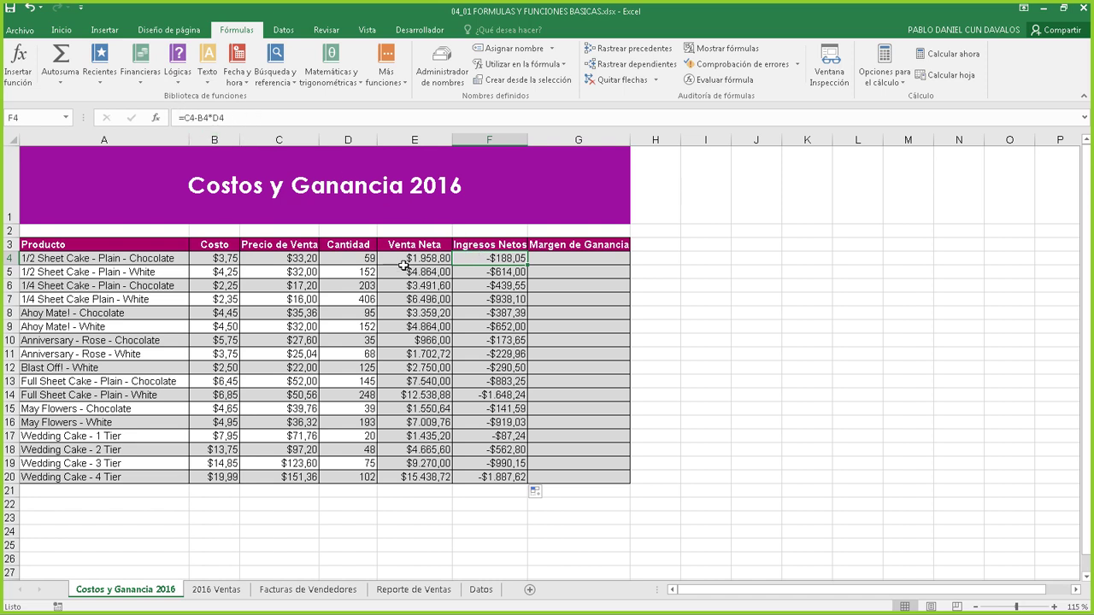
- Add parentheses around the subtraction in F4 so the Ingresos Netos formula reads =(C4-B4)*D4
double_click(497, 257)
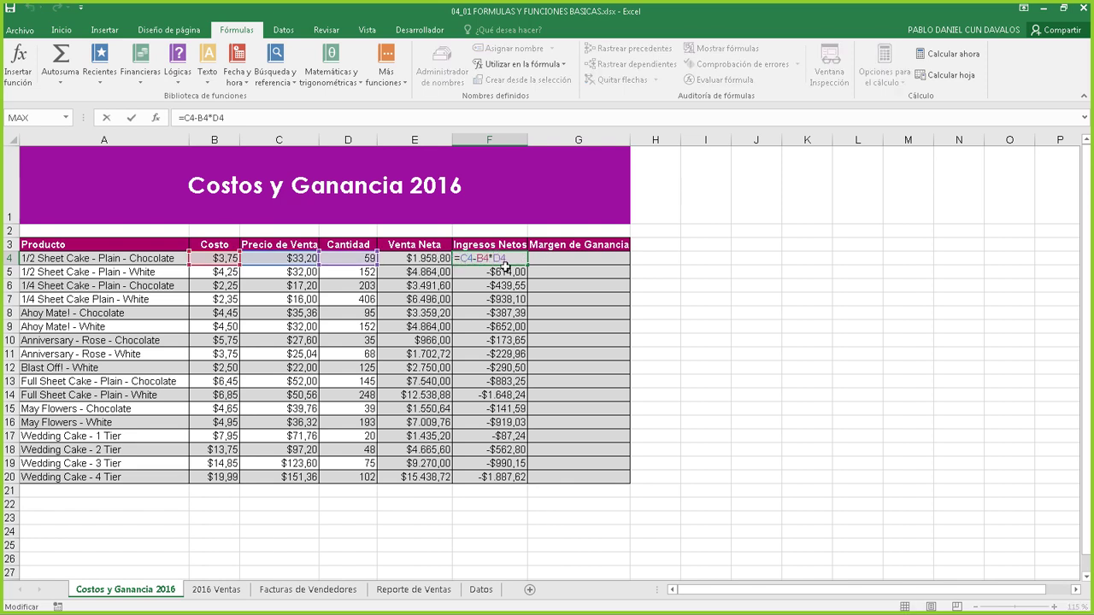
type("(")
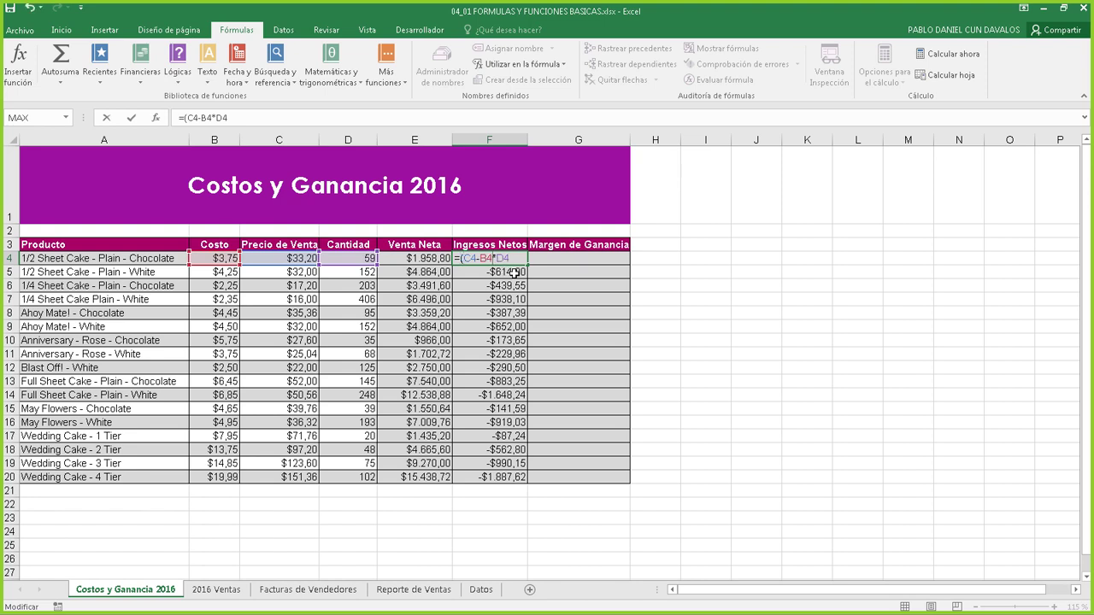
type(")")
key("Return")
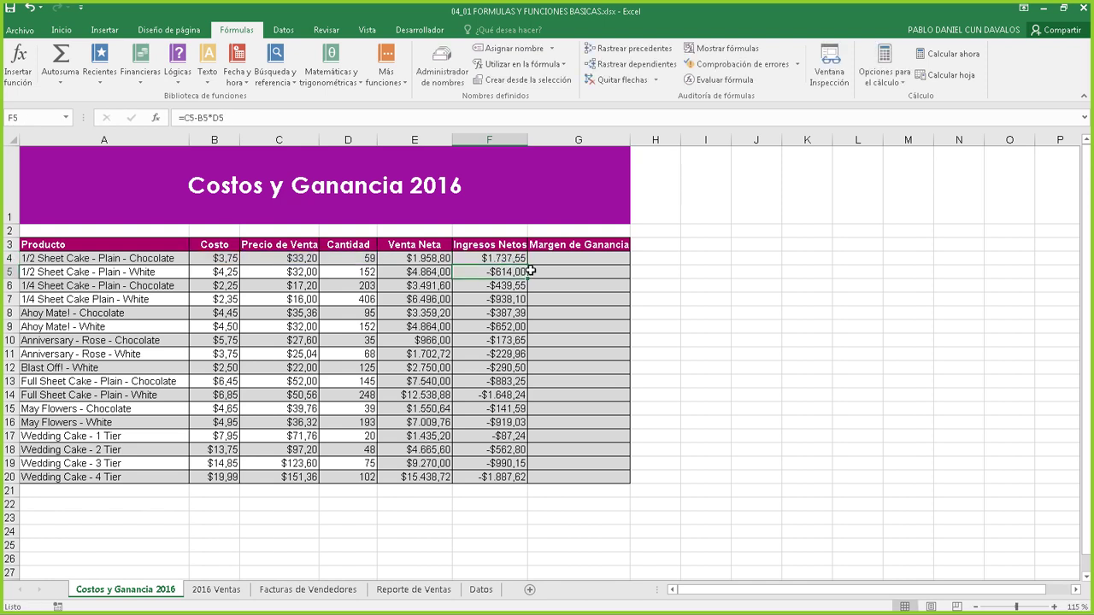
- Fill the corrected Ingresos Netos formula from F4 down to F20 and check the copy in F16
left_click(518, 258)
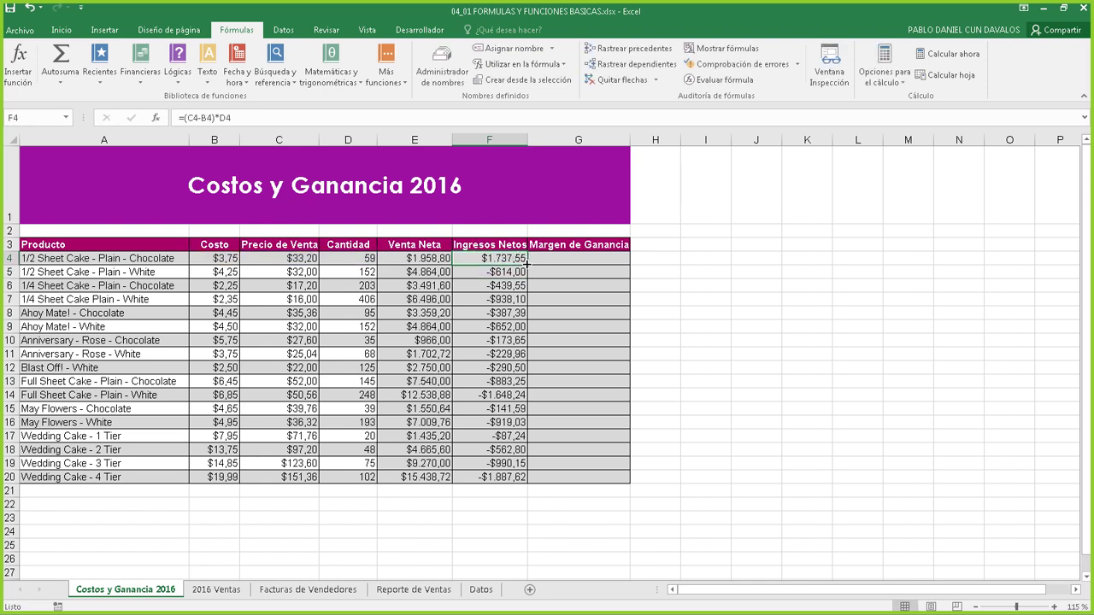
double_click(527, 264)
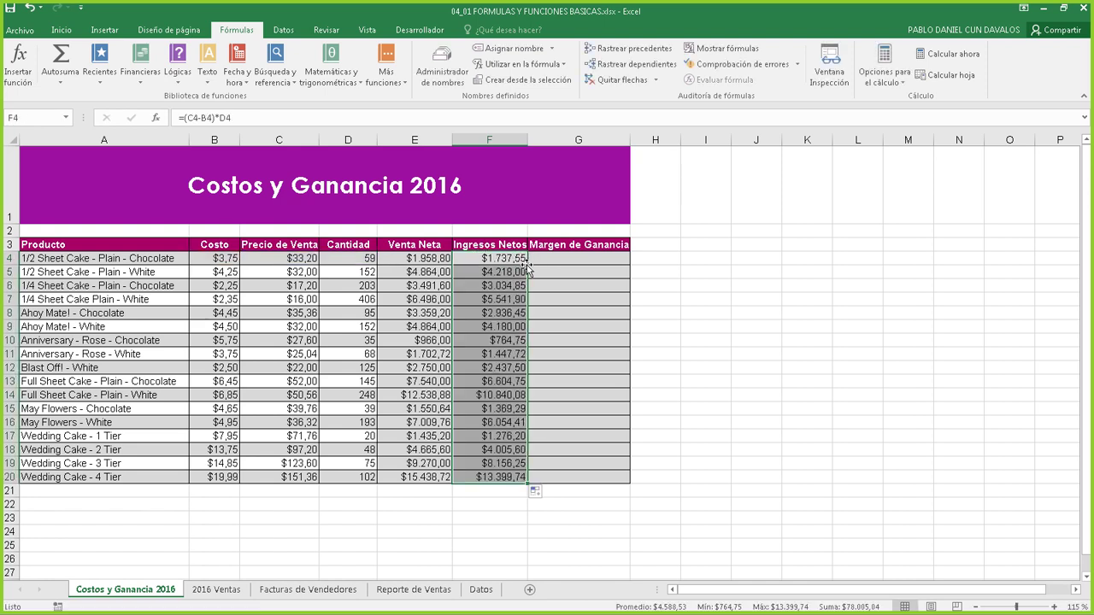
left_click(487, 420)
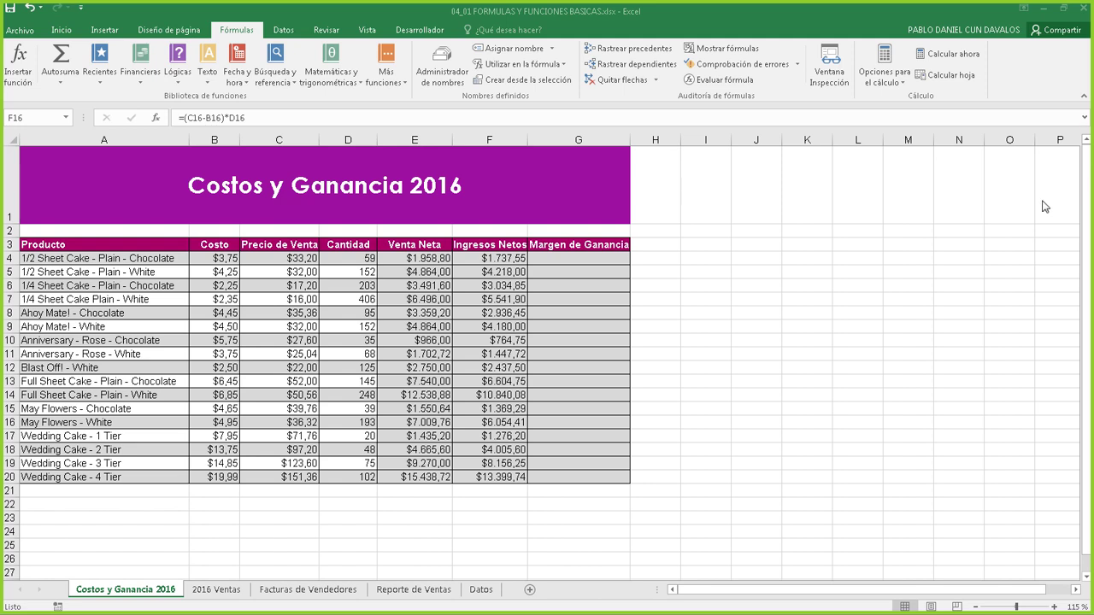
- Write the formula =F4/E4 in the first Margen de Ganancia cell, G4, without confirming it
left_click(559, 258)
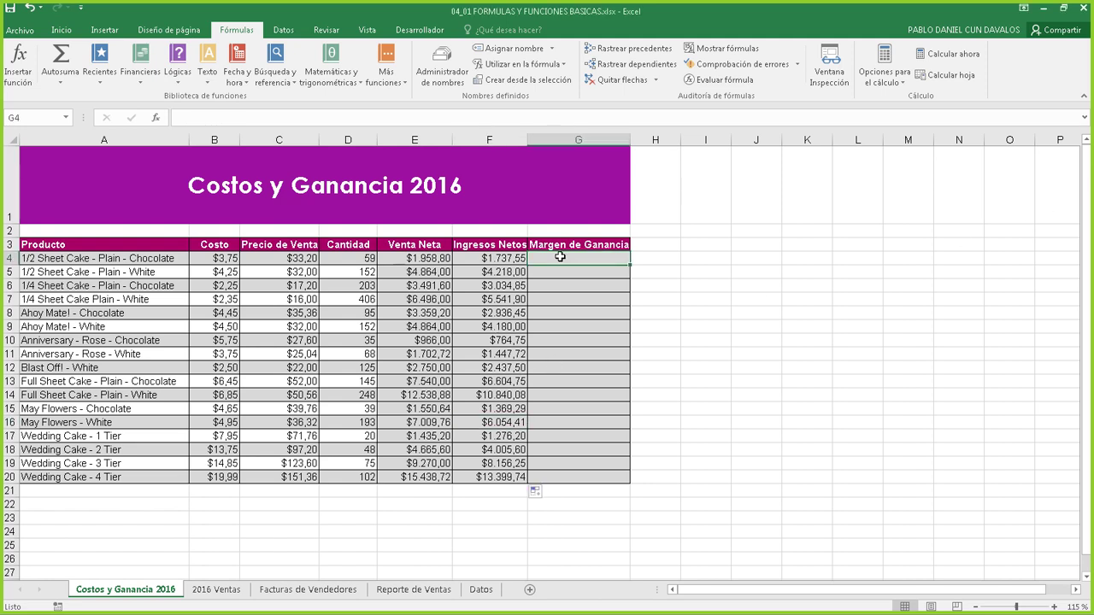
left_click(62, 30)
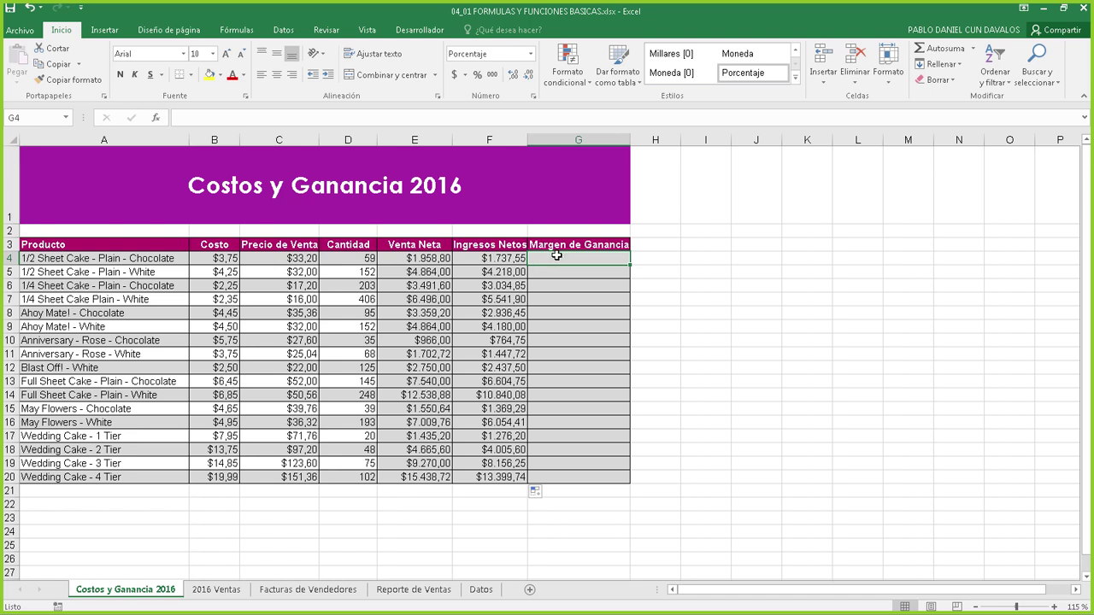
type("=")
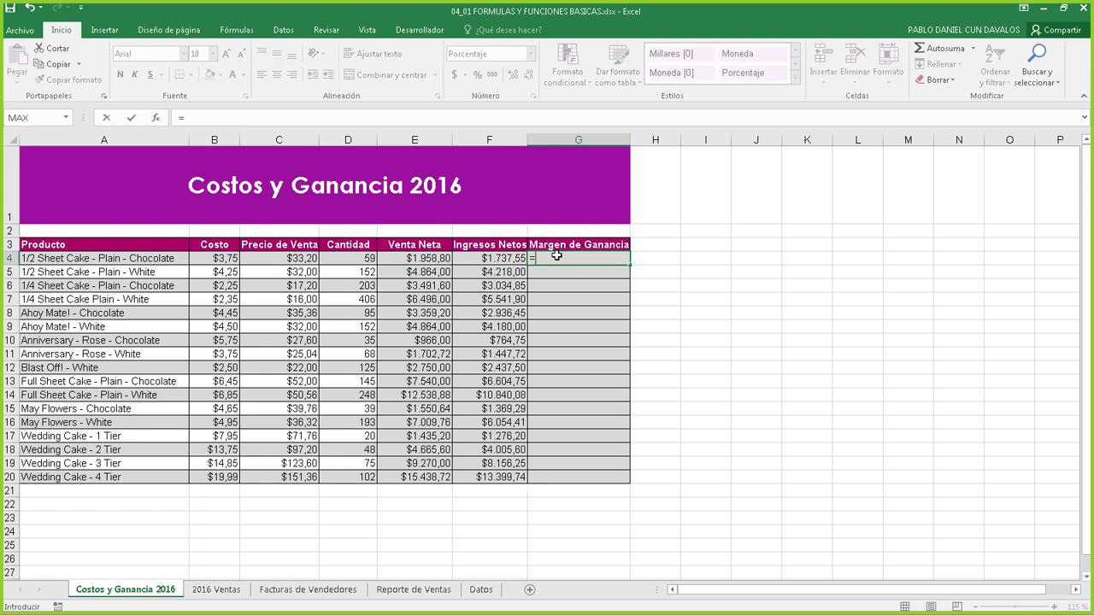
type("F4")
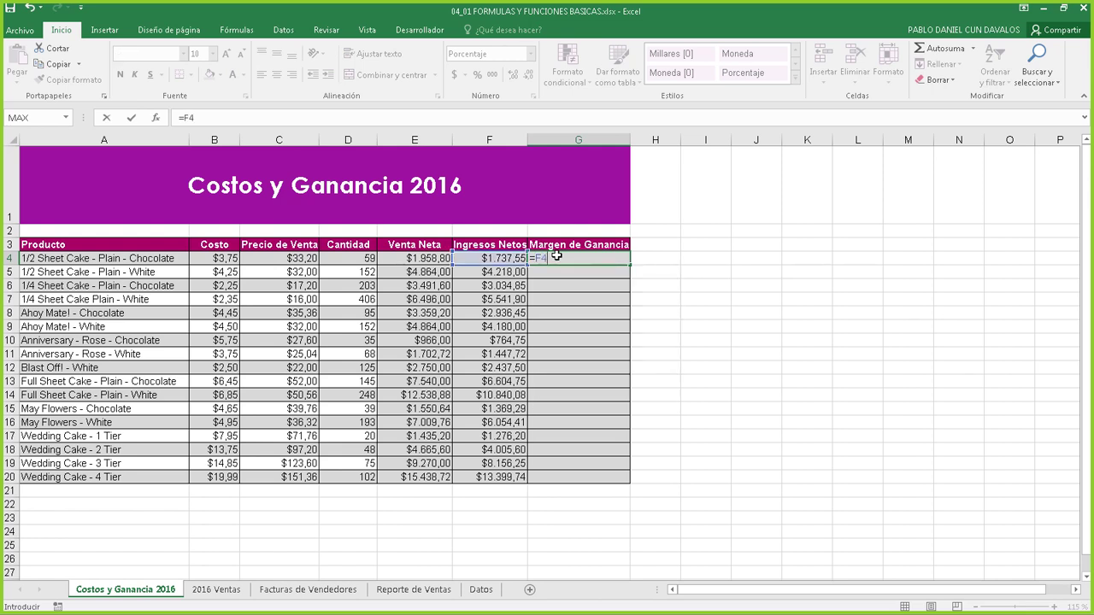
type("/E4")
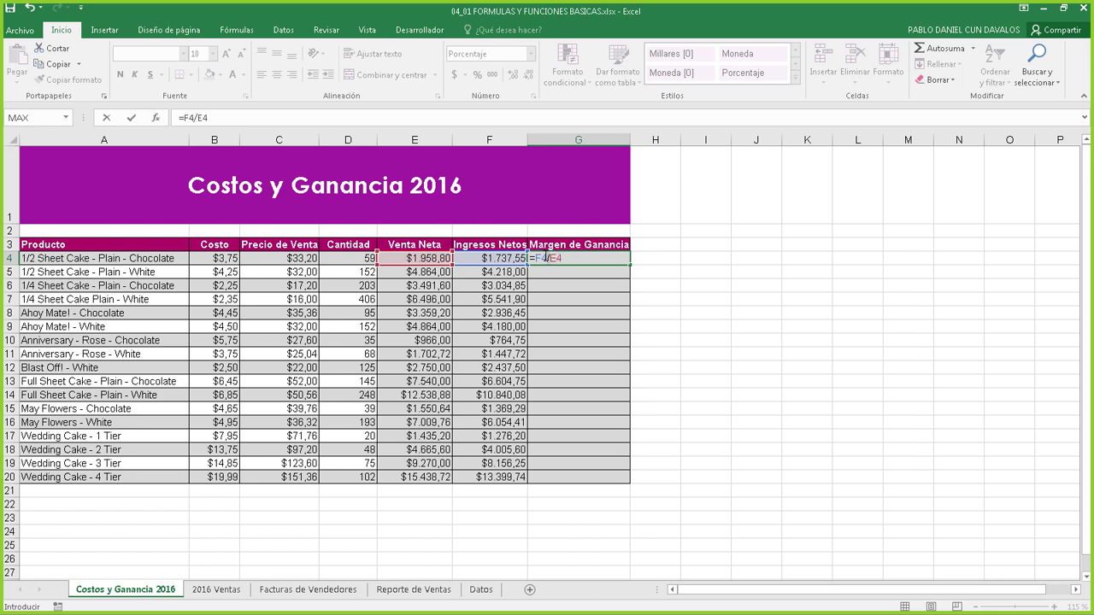
left_click(562, 258)
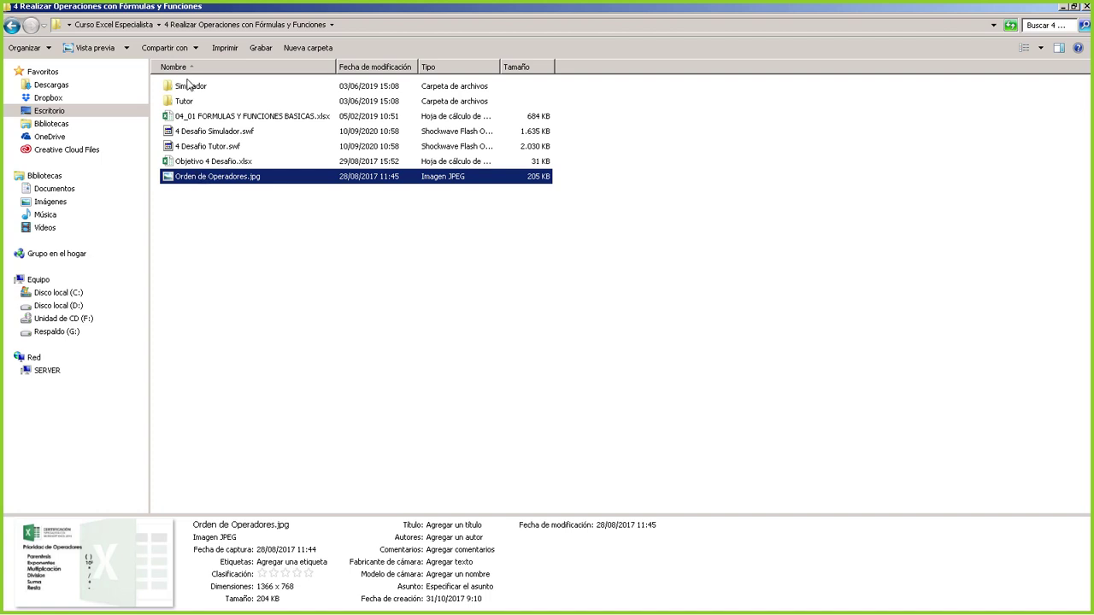
- Open the teclado-espaol-usb-genius keyboard image from the Curso Excel Especialista folder and examine the operator keys on the numeric keypad up close
left_click(114, 24)
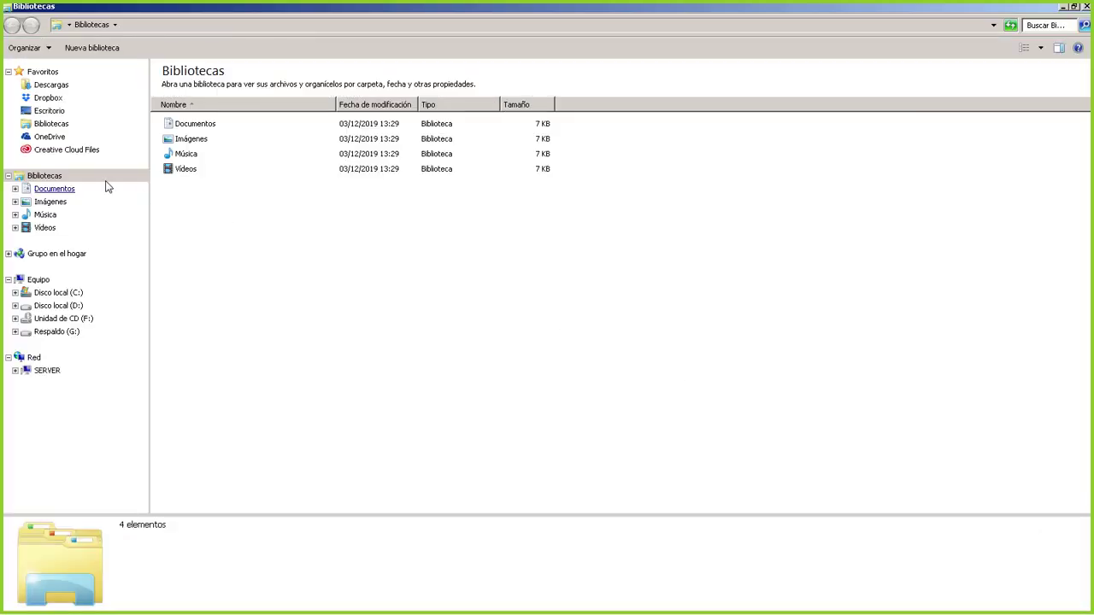
left_click(49, 111)
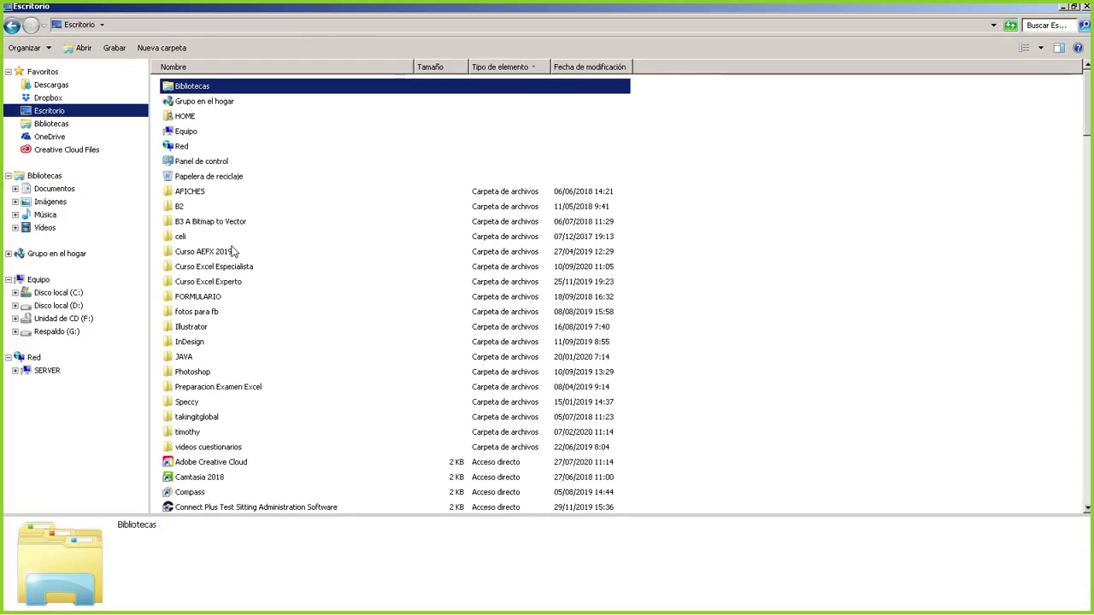
double_click(216, 266)
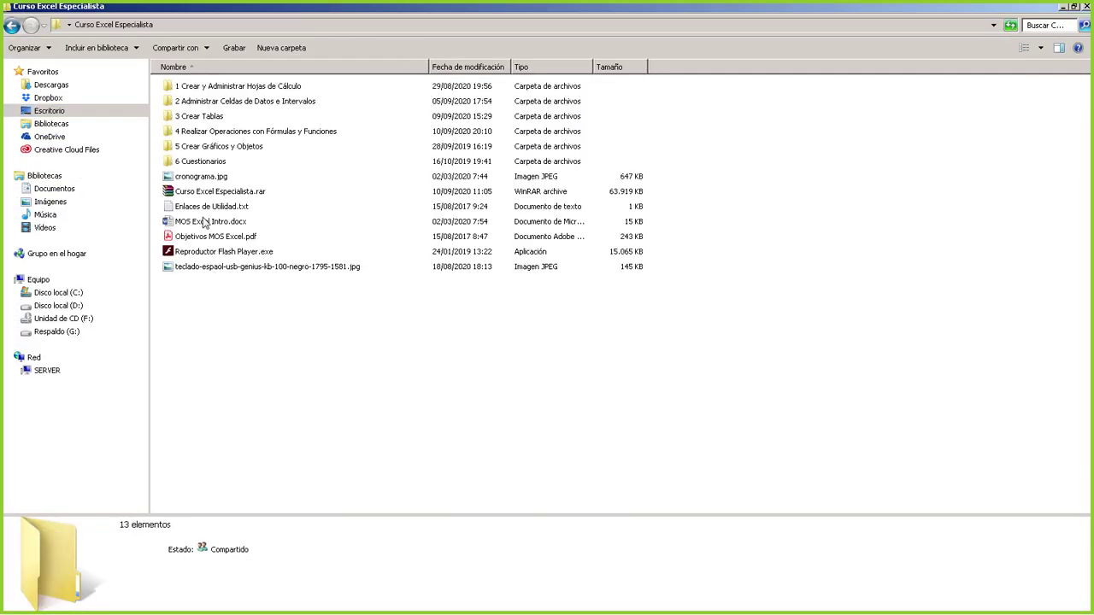
double_click(212, 132)
left_click(215, 174)
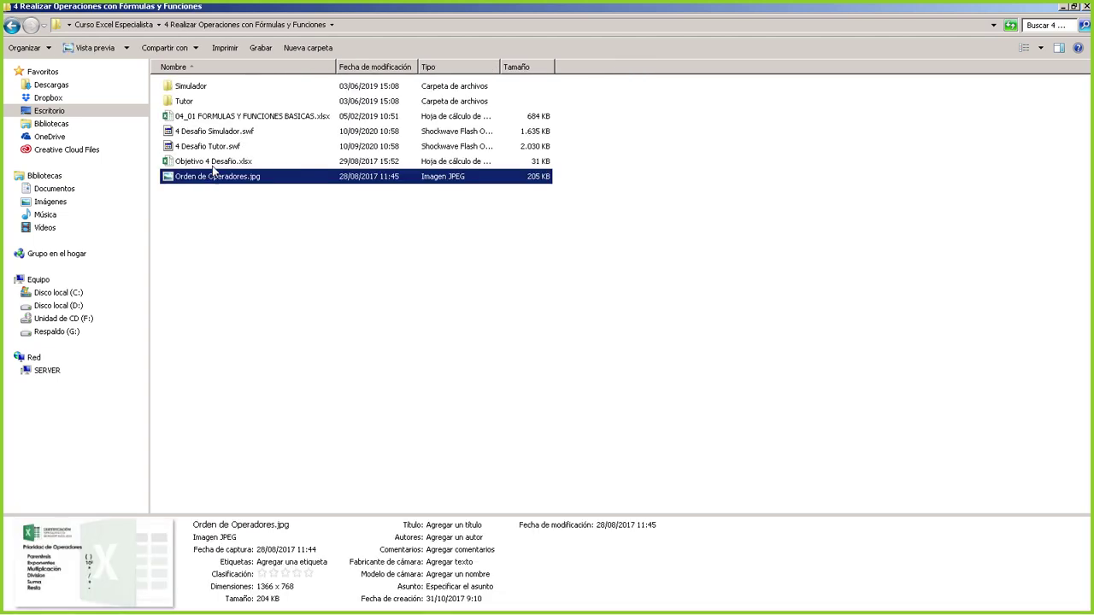
left_click(132, 25)
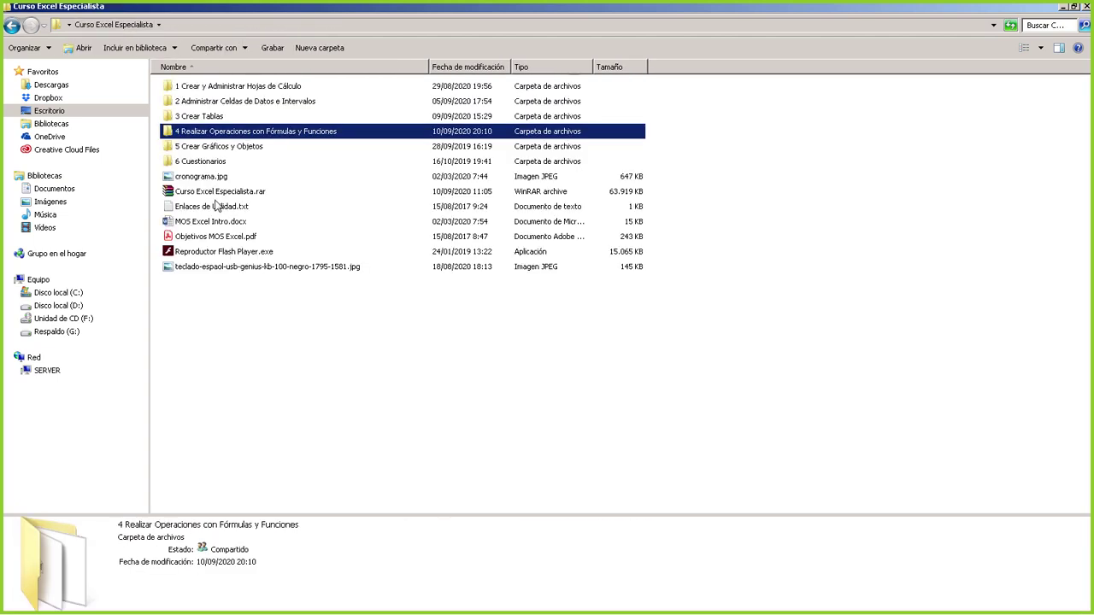
double_click(235, 266)
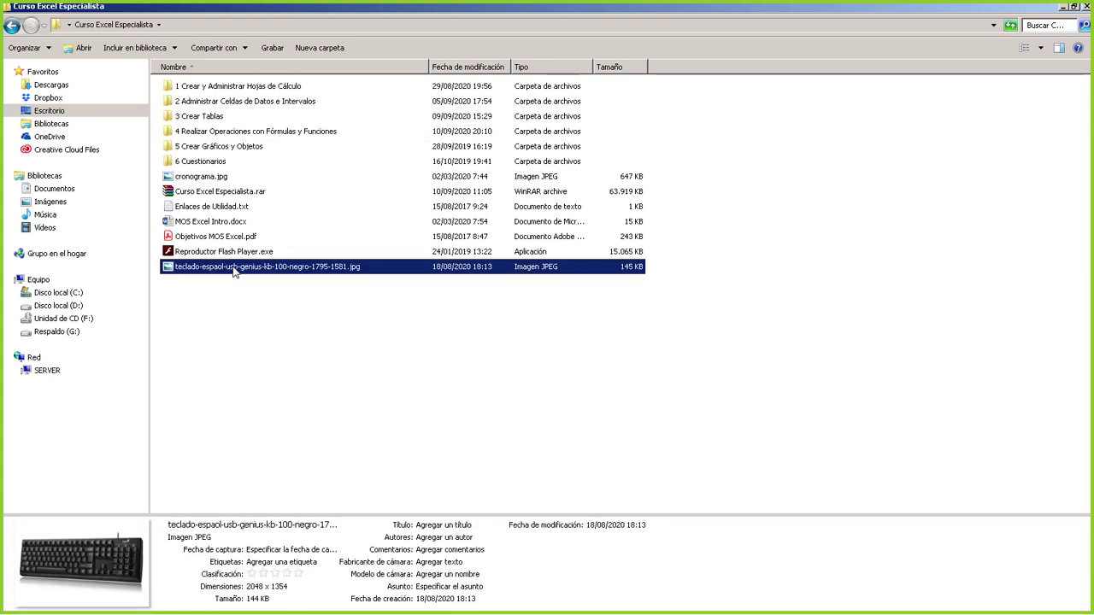
scroll(779, 237, "up", 5)
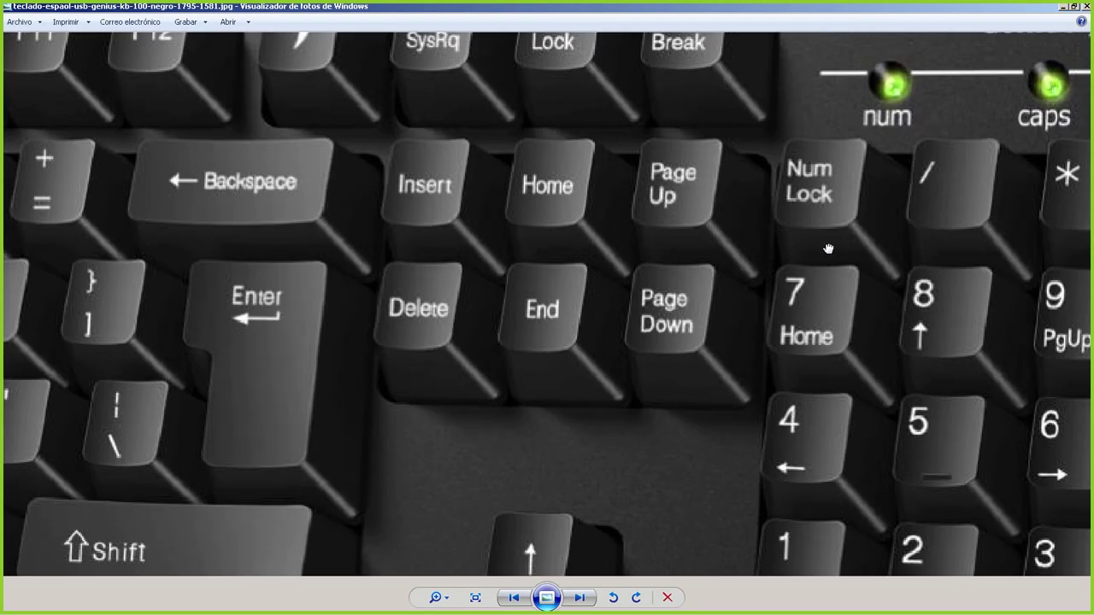
left_click_drag(940, 222, 474, 185)
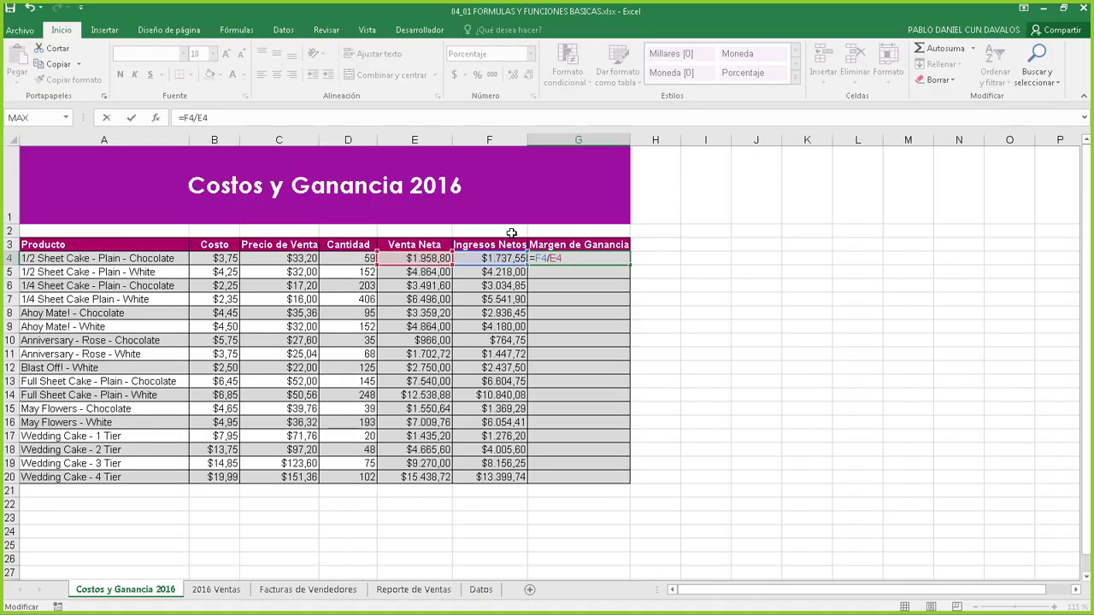
- Confirm the Margen de Ganancia formula in G4, fill it down to G20 and check the copy in G5
key("Return")
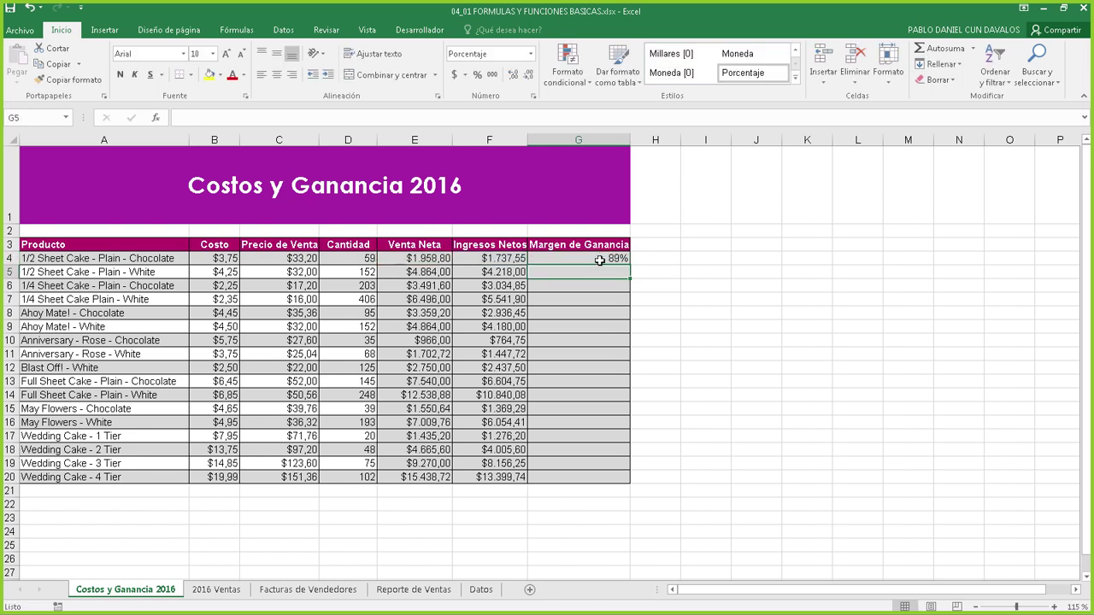
left_click(612, 259)
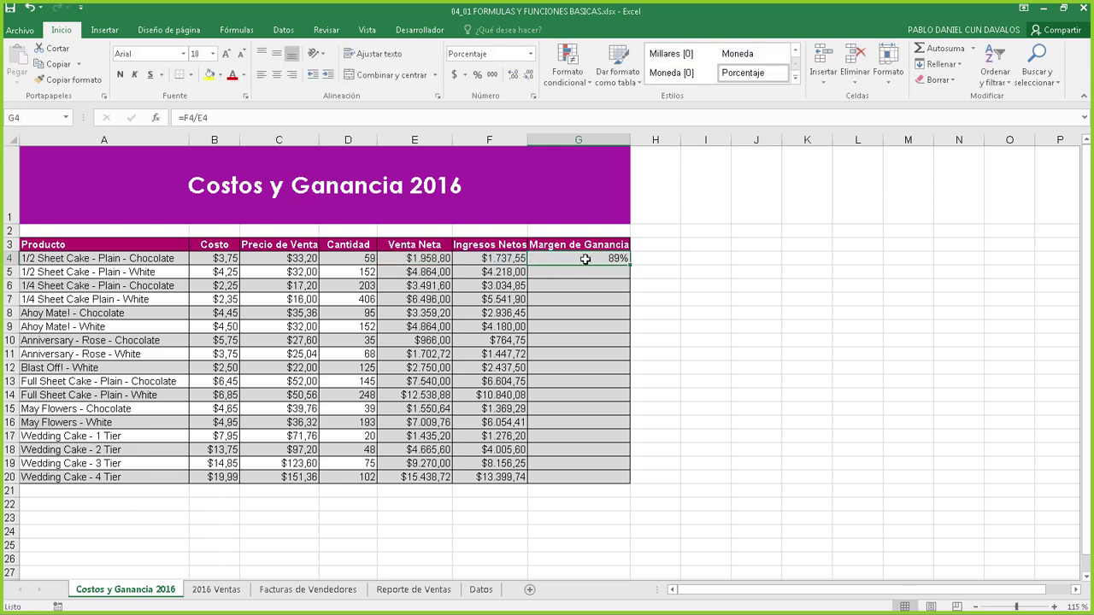
double_click(631, 264)
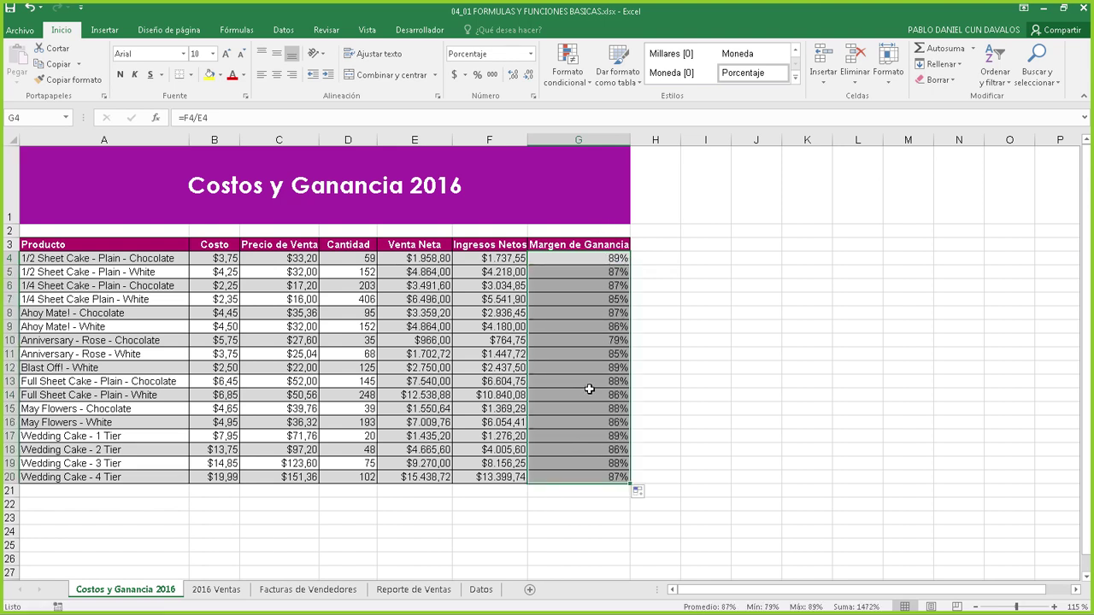
left_click(586, 274)
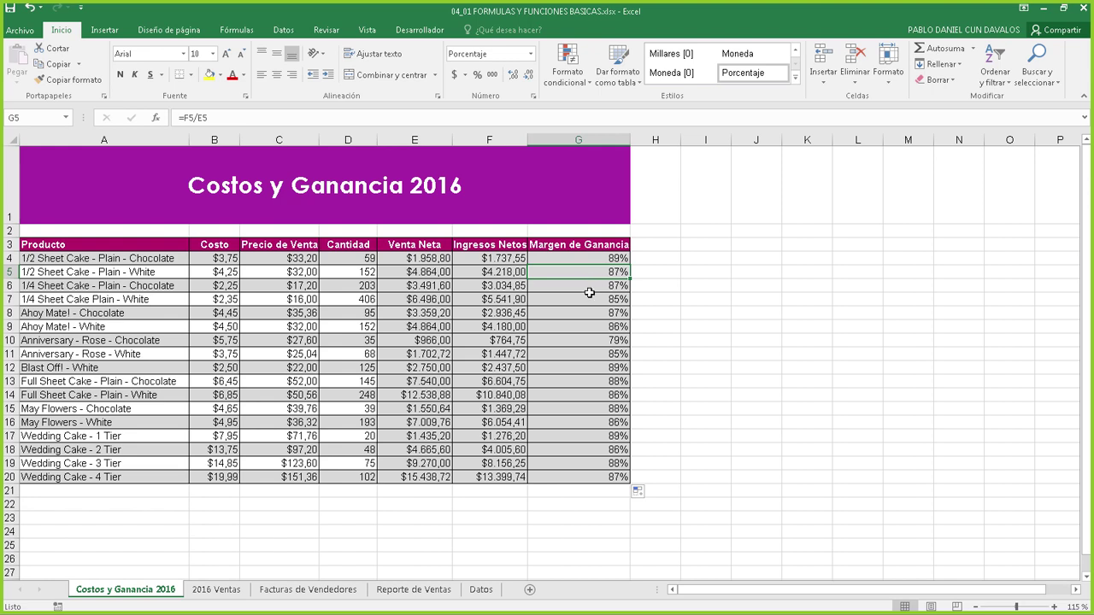
- Check the copied Margen de Ganancia formulas in several cells between G6 and G12
left_click(591, 298)
left_click(600, 286)
left_click(608, 298)
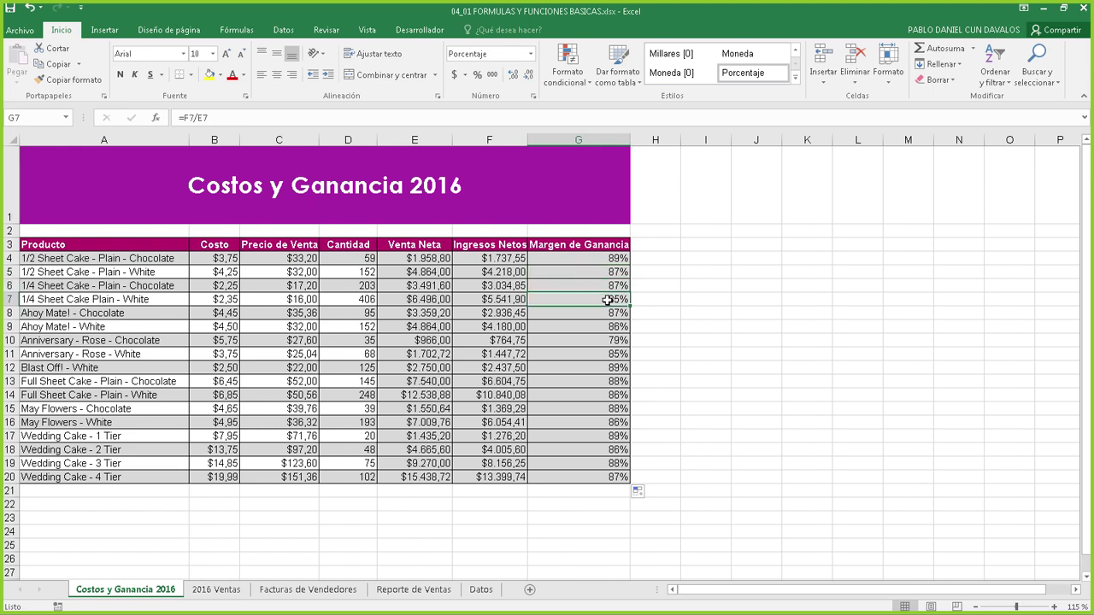
left_click(608, 335)
left_click(603, 363)
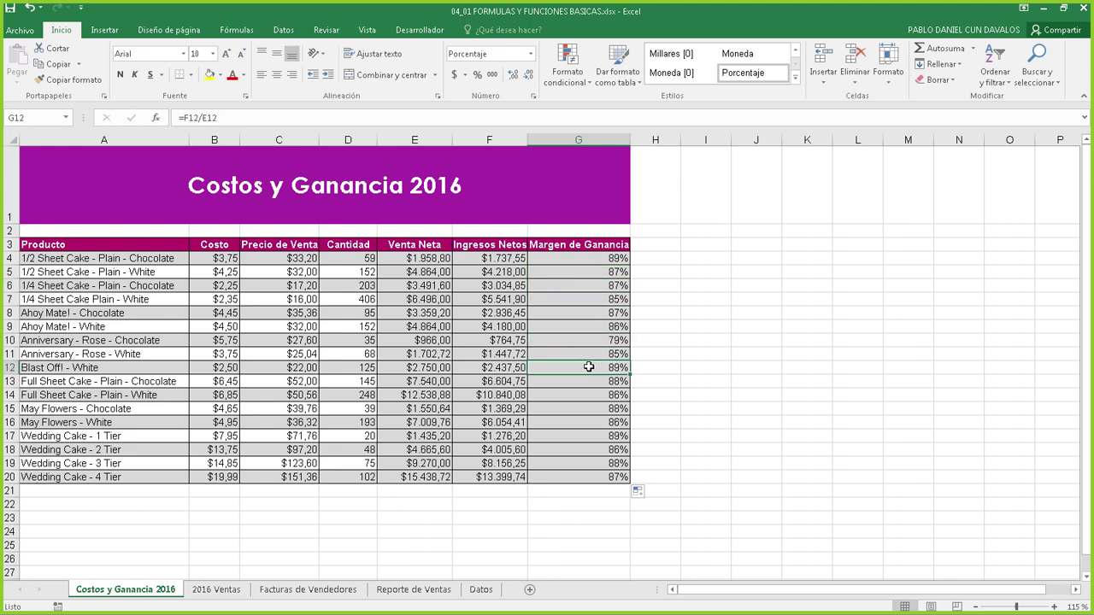
left_click(589, 304)
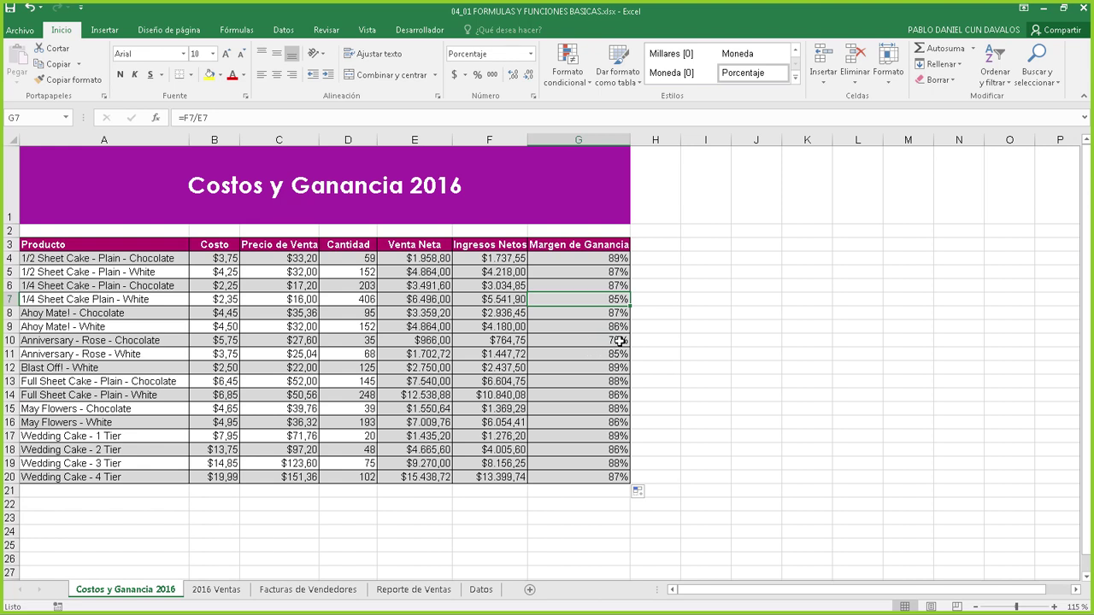
left_click(599, 339)
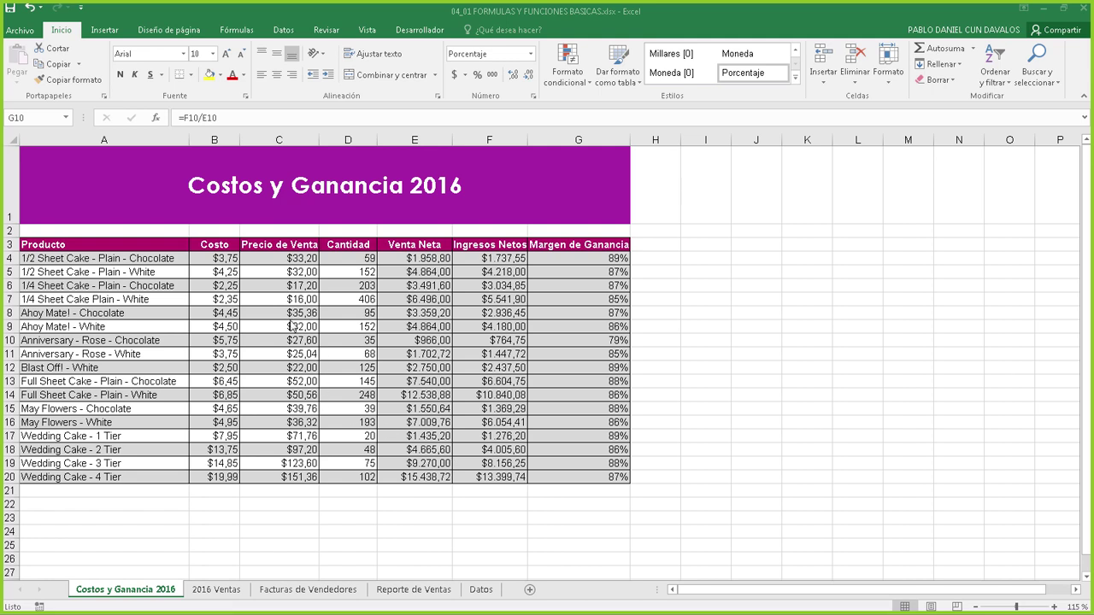
left_click(297, 270)
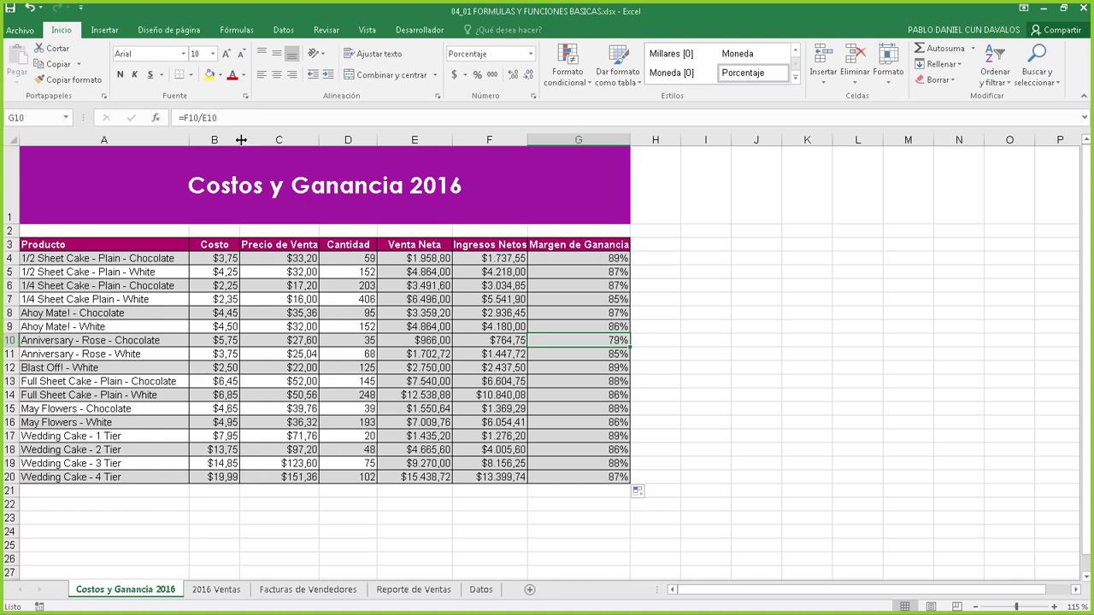
- Go to the 2016 Ventas sheet and review the empty average cell and the product names in the Produccion 2016 table
left_click(213, 589)
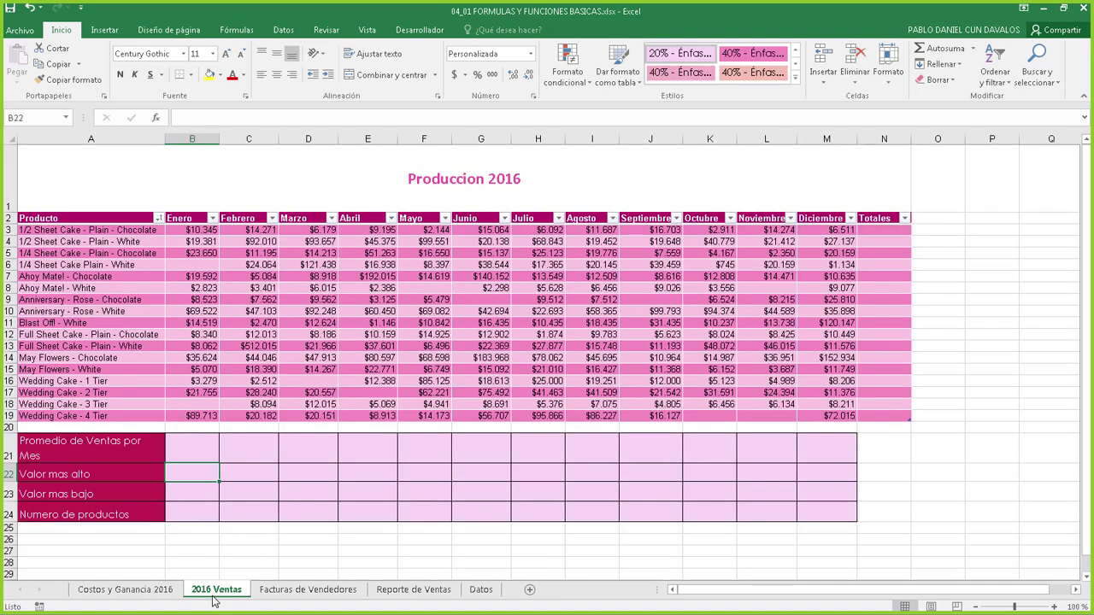
left_click(201, 449)
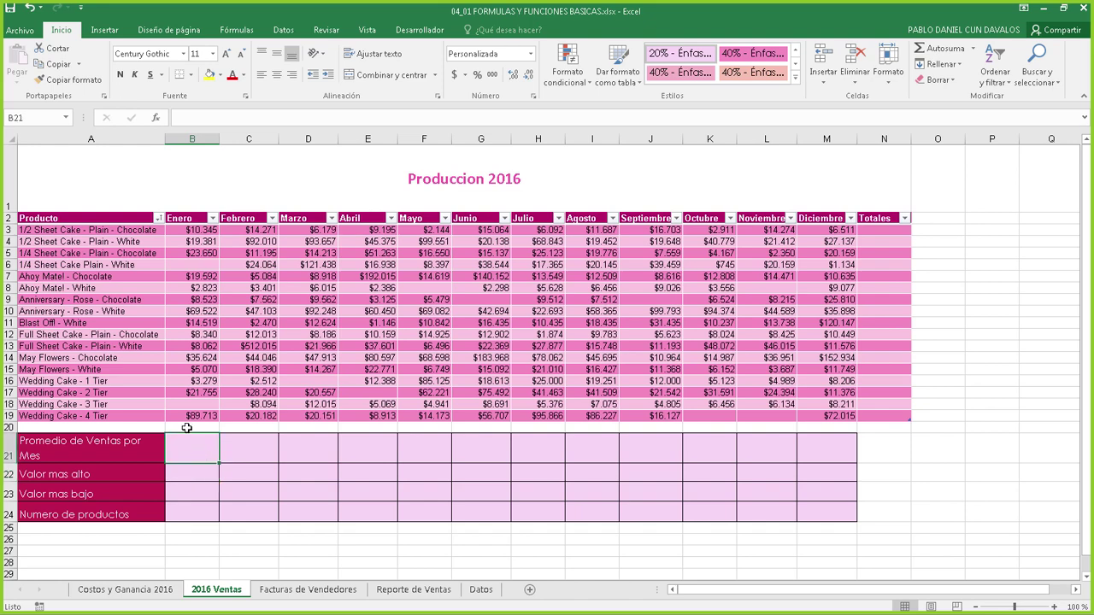
left_click(103, 242)
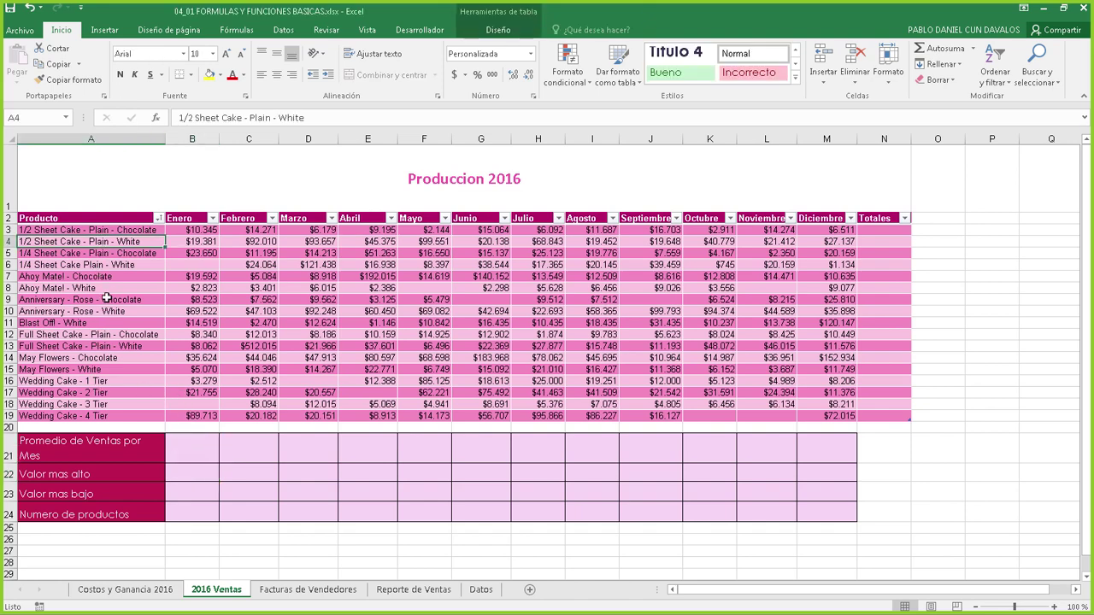
left_click(105, 312)
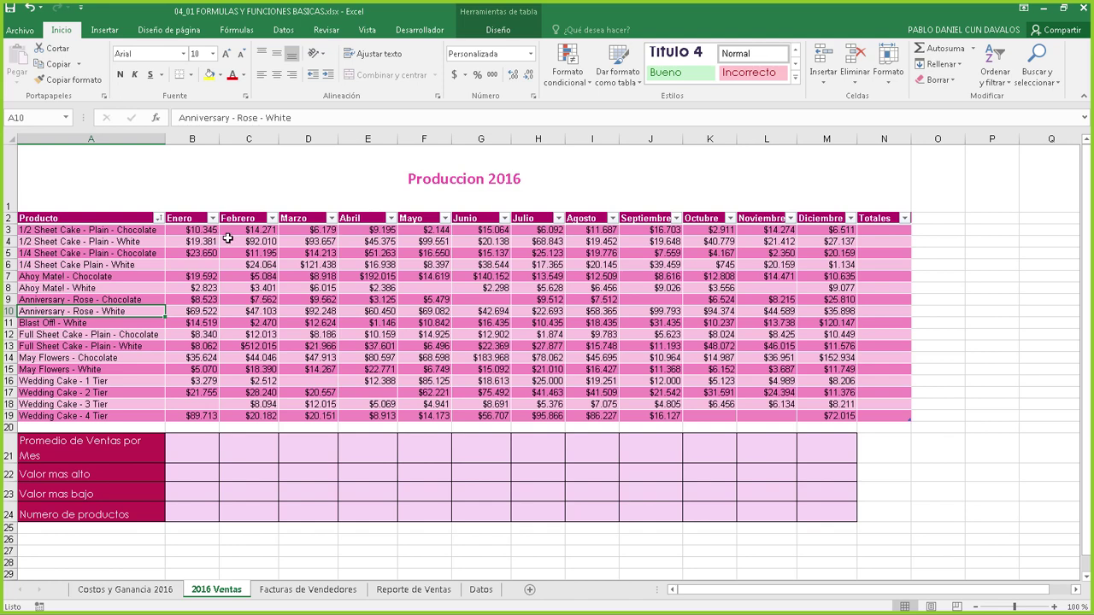
- Examine the monthly sales amounts from Enero to Diciembre in various rows of the Produccion 2016 table
left_click(930, 254)
left_click(779, 241)
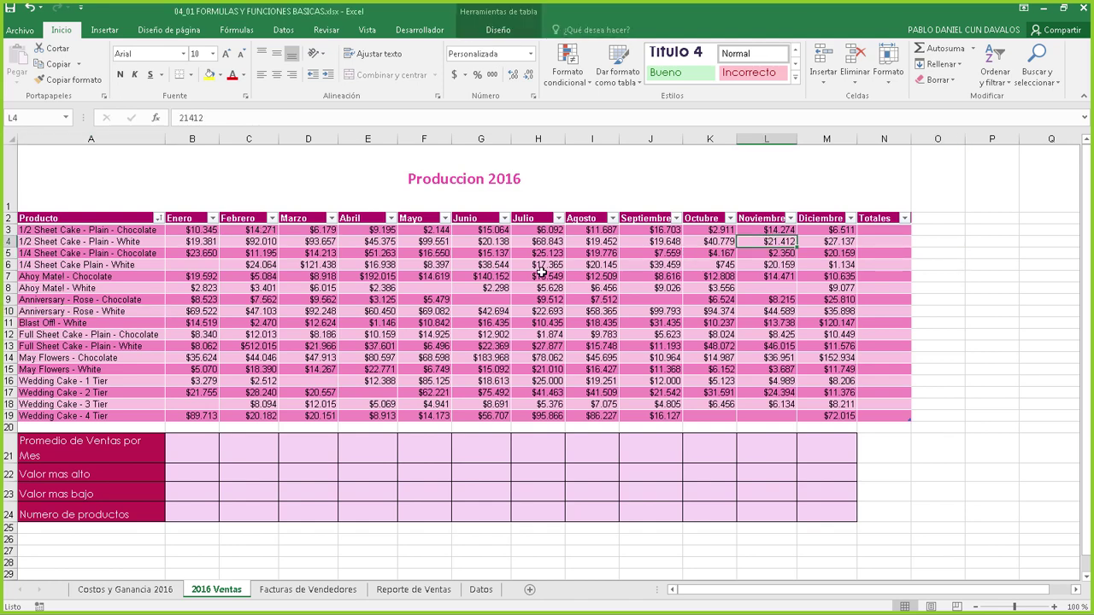
left_click(540, 274)
left_click(384, 323)
left_click(247, 264)
left_click(115, 326)
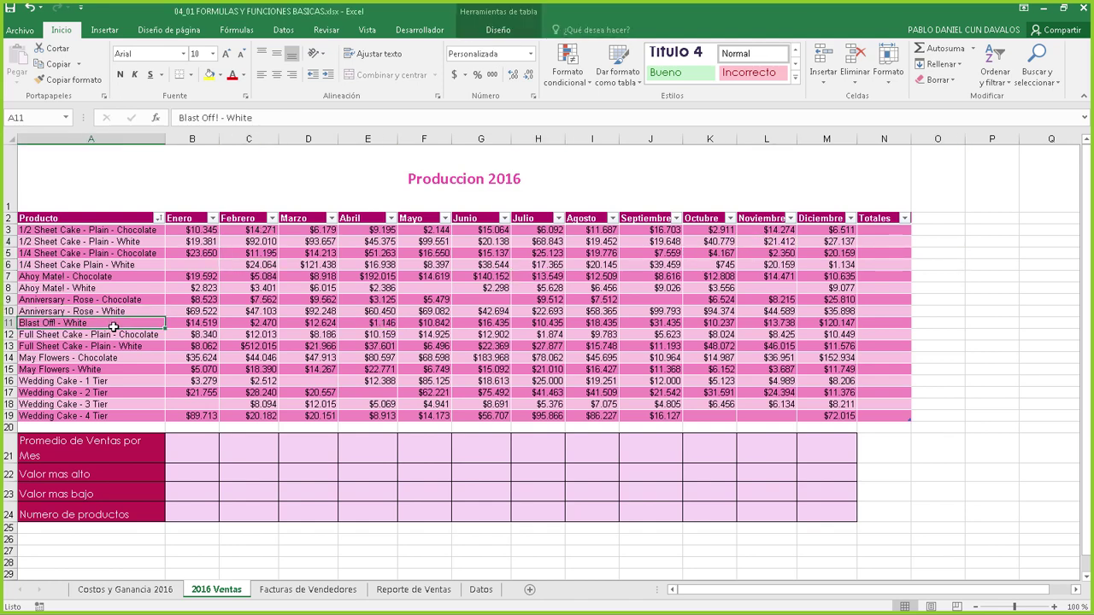
left_click(325, 343)
left_click(465, 299)
left_click(488, 377)
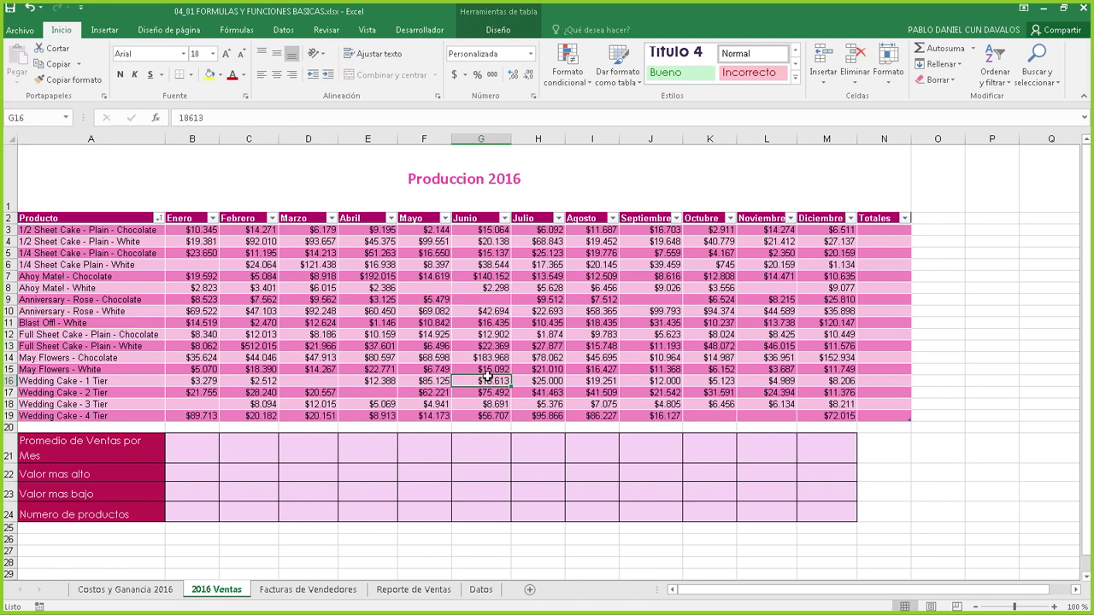
left_click(666, 299)
left_click(532, 271)
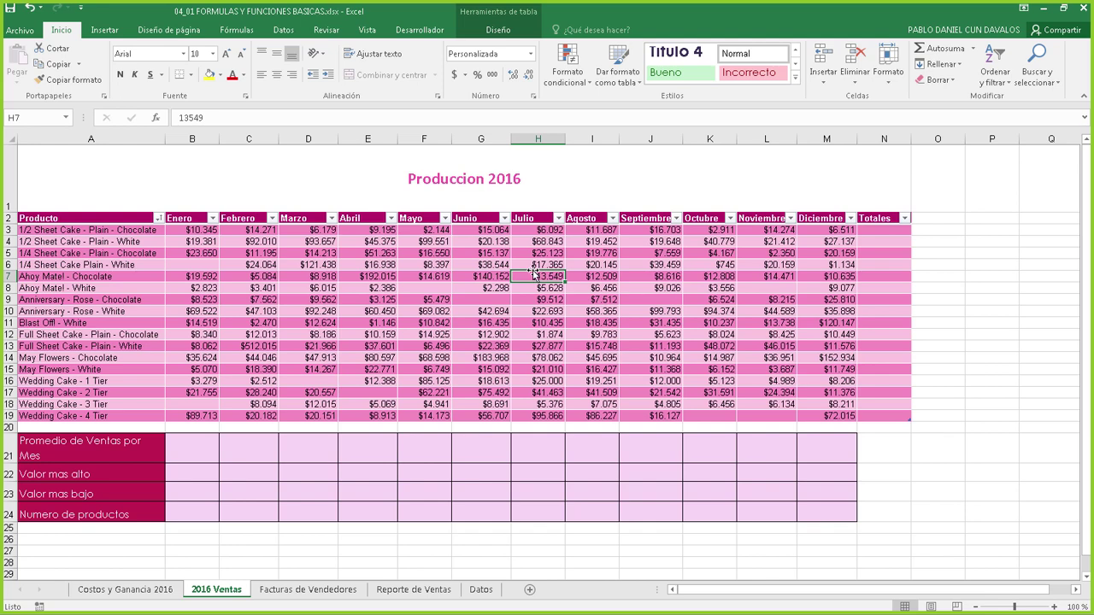
left_click(483, 266)
left_click(497, 331)
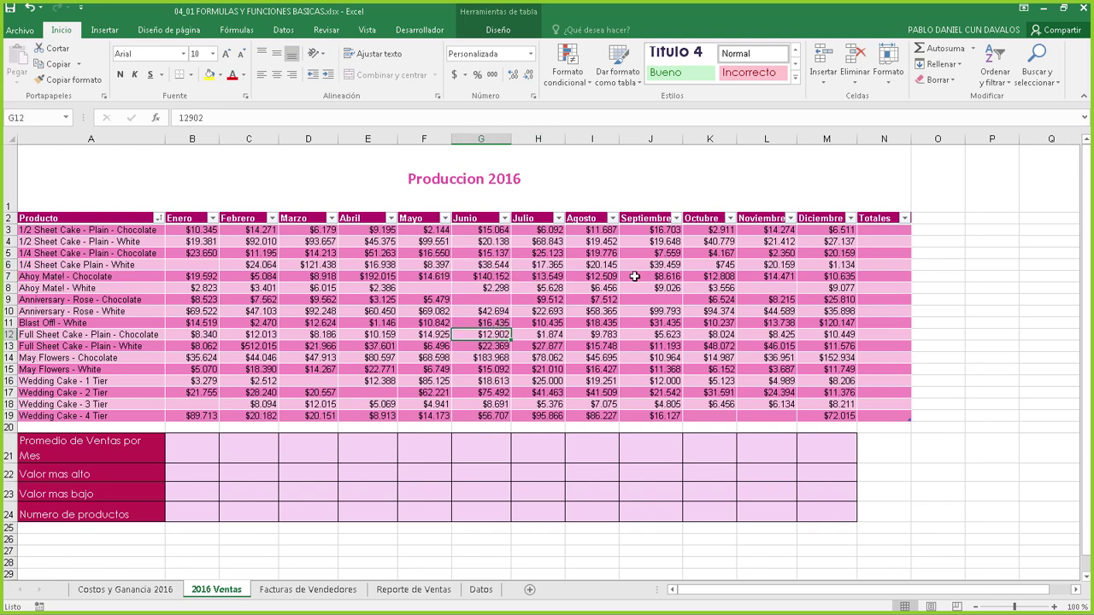
left_click(667, 289)
left_click(784, 357)
left_click(620, 289)
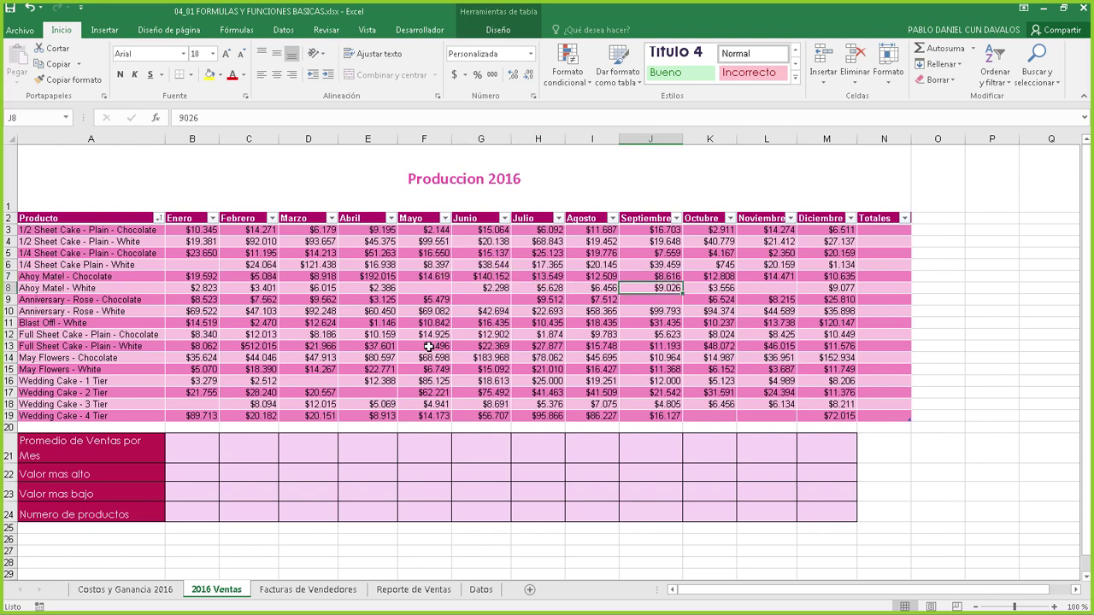
left_click(430, 347)
left_click(254, 297)
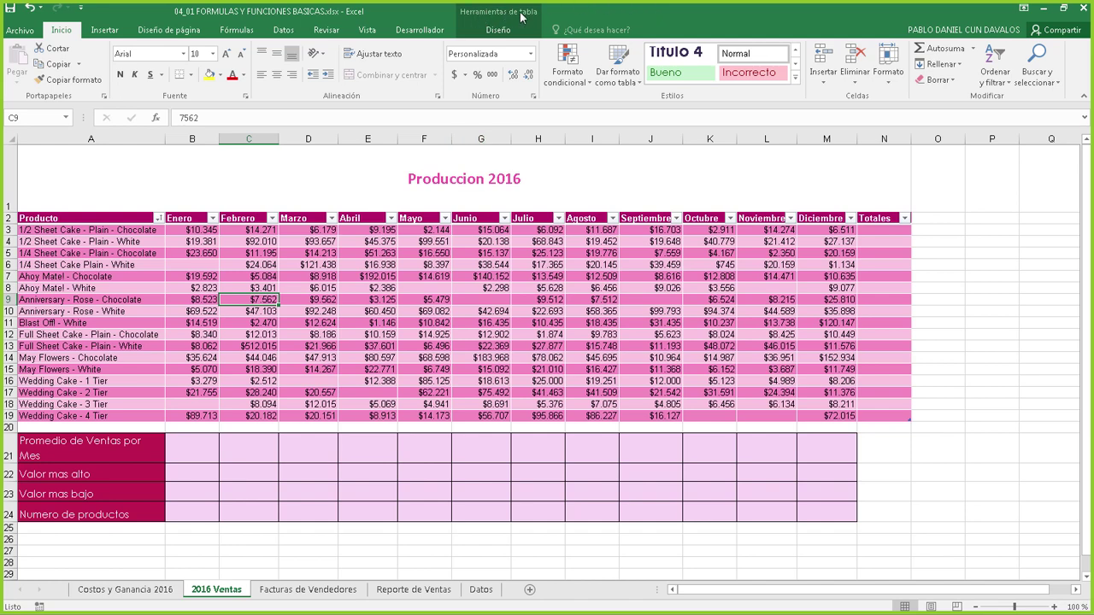
- Show the design options of the Produccion 2016 table and check its table name and several cells in row 5
left_click(498, 30)
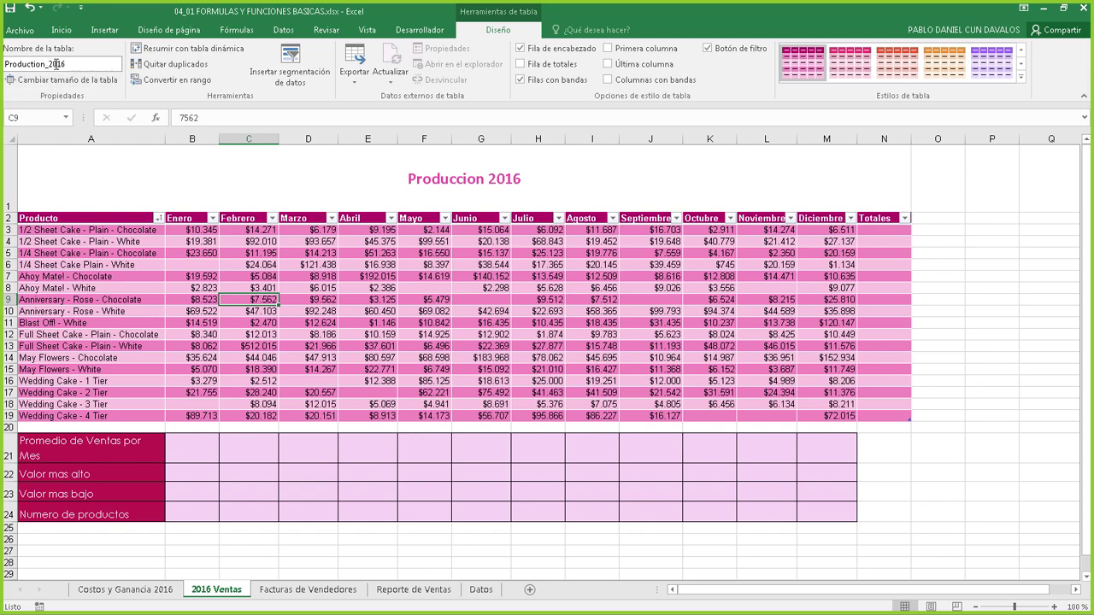
left_click(376, 253)
left_click(555, 252)
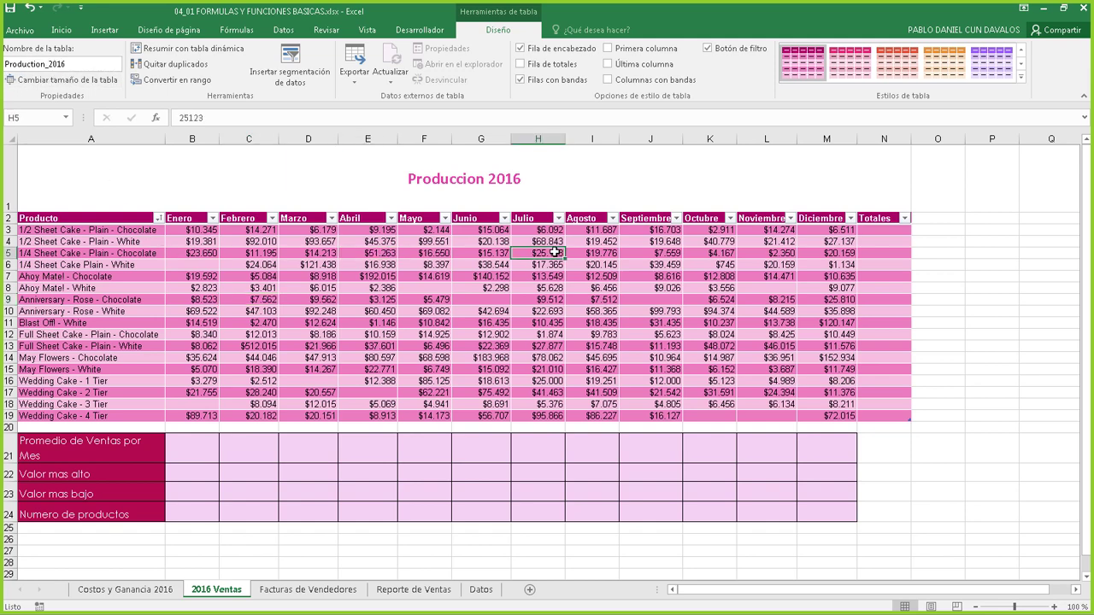
left_click(724, 252)
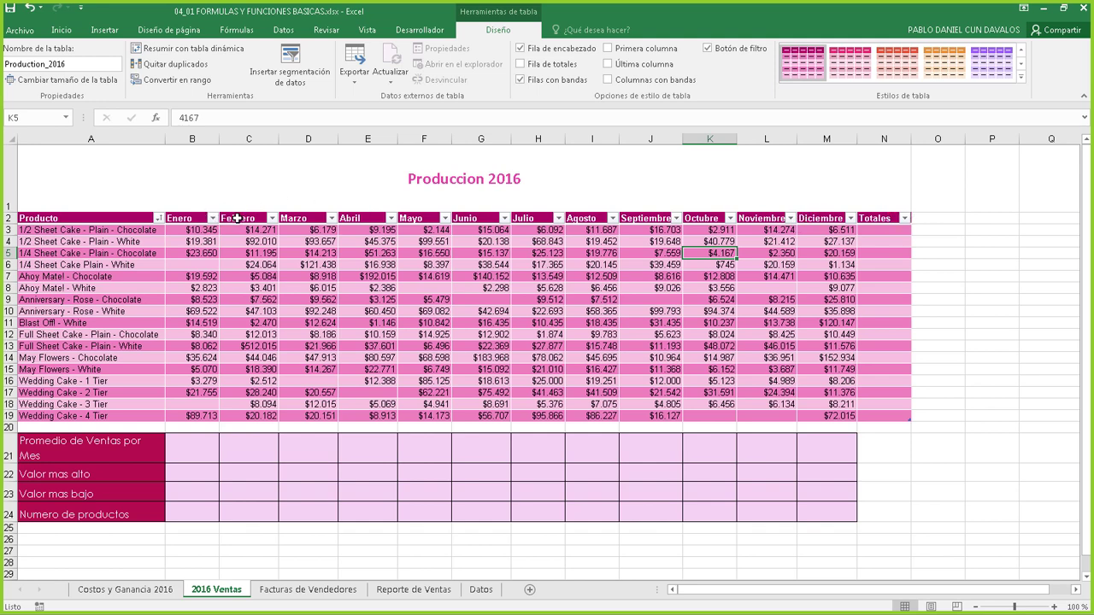
- Inspect the filter control of the Enero column and a few sales values in the first three months
left_click(213, 219)
left_click(214, 220)
left_click(313, 275)
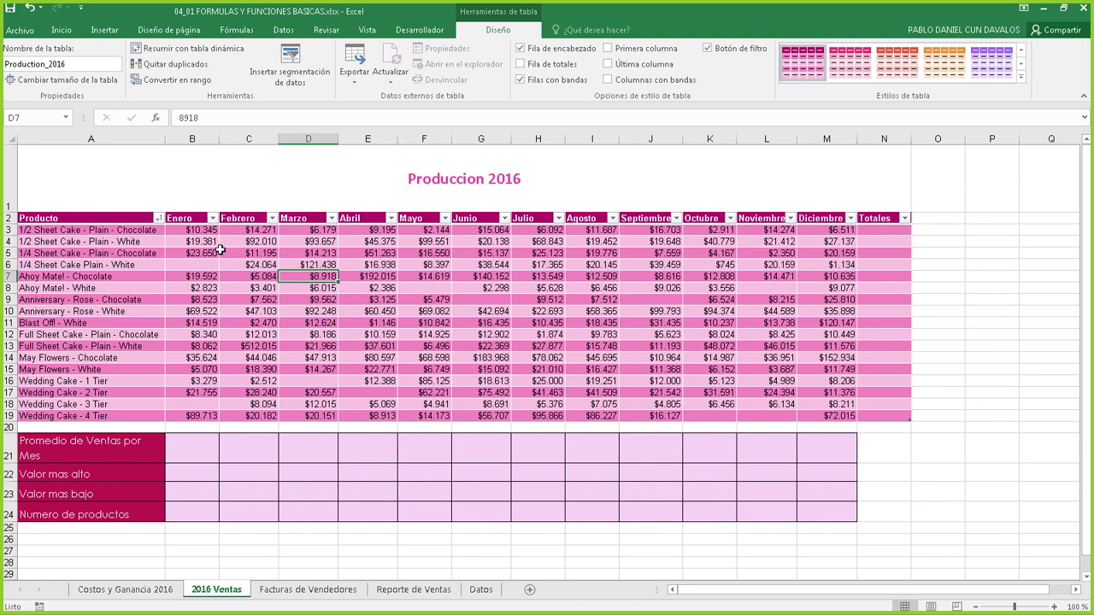
left_click(262, 267)
left_click(196, 275)
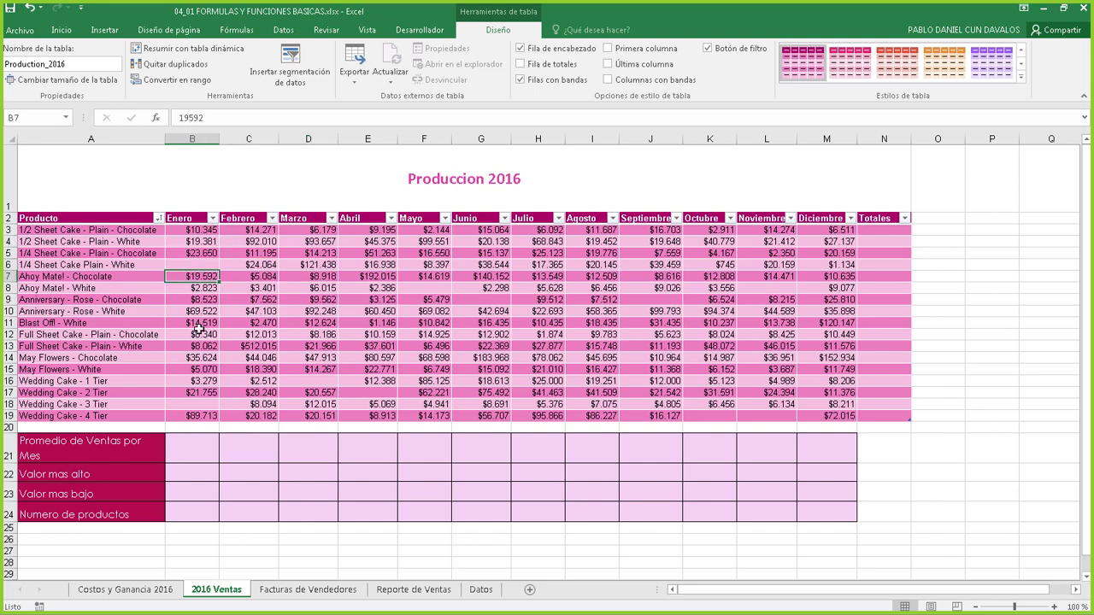
- Review the summary rows below the table: Promedio de Ventas por Mes, Valor mas alto, Valor mas bajo and Numero de productos
left_click(180, 445)
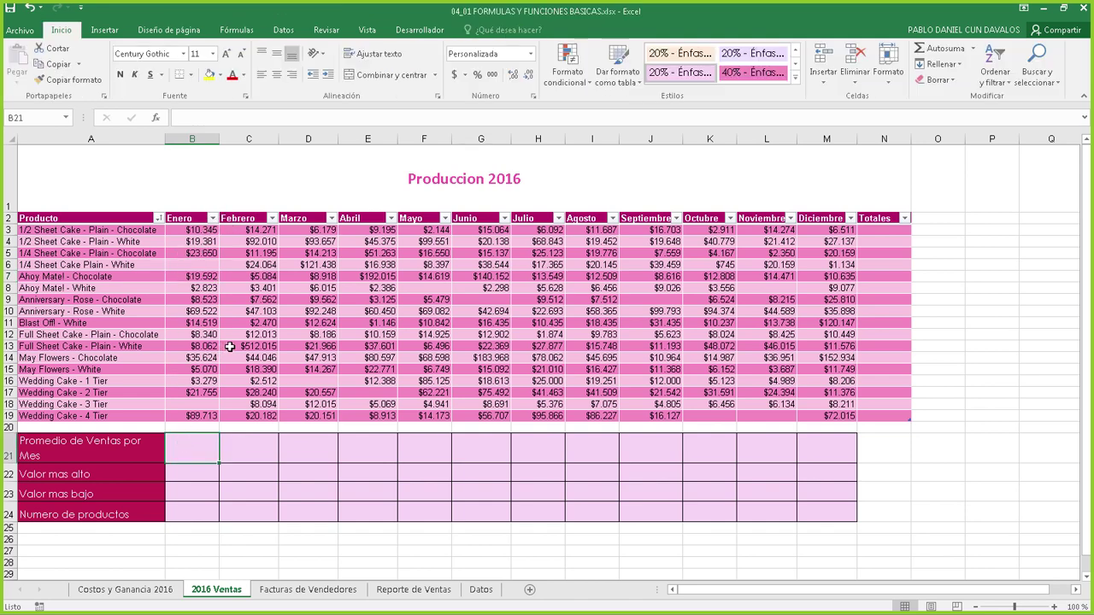
left_click(61, 456)
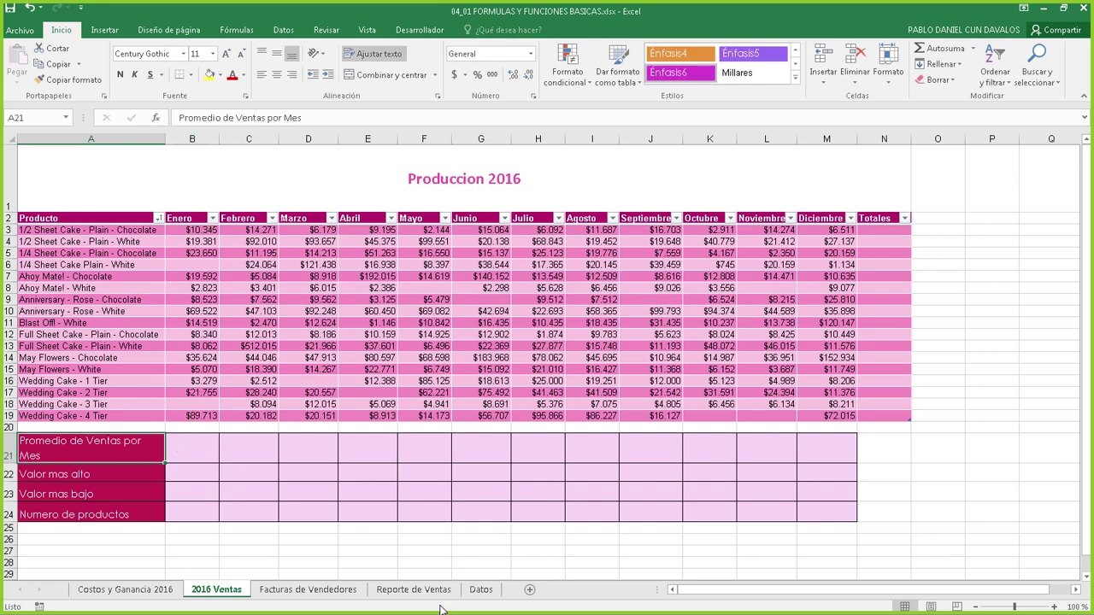
left_click(98, 487)
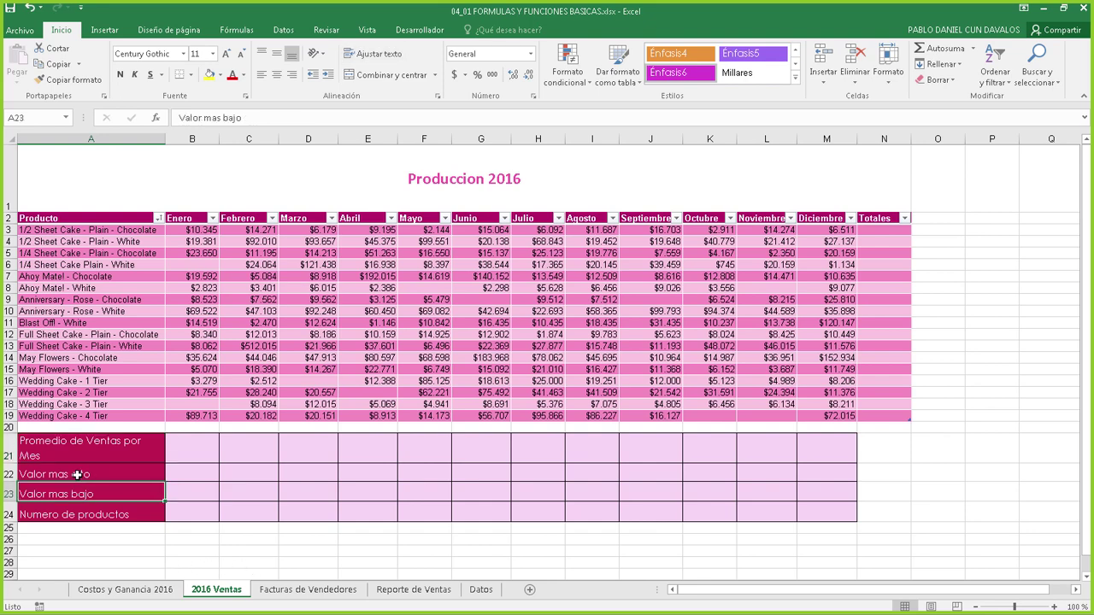
left_click(77, 475)
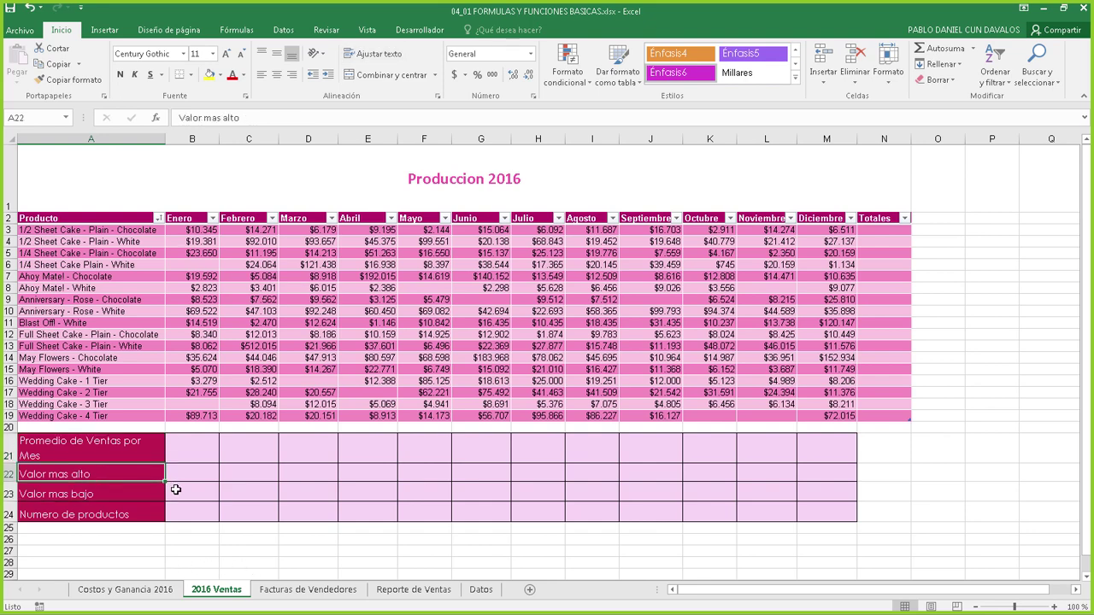
left_click(76, 495)
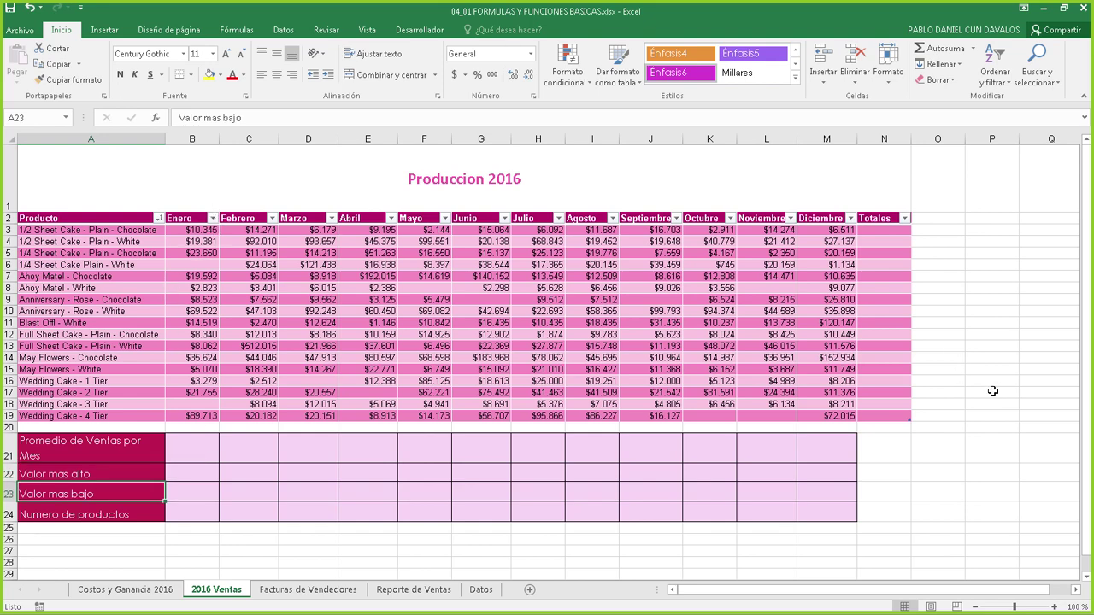
left_click(86, 511)
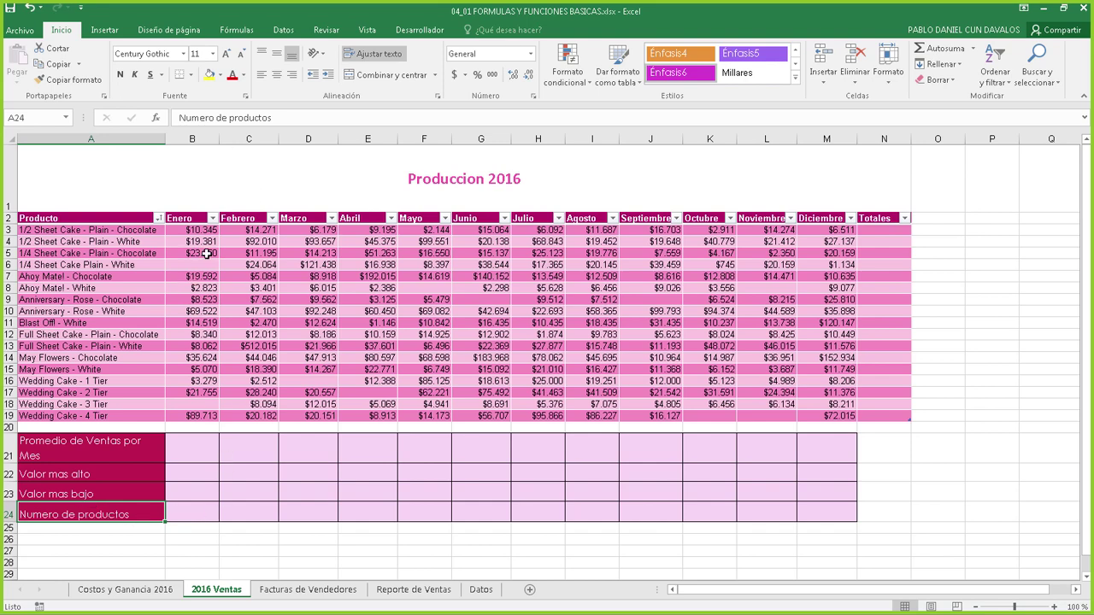
- Examine the blank sales cells B6, D16, E17, F8 and B18 against the product list in A3:A19
left_click(203, 264)
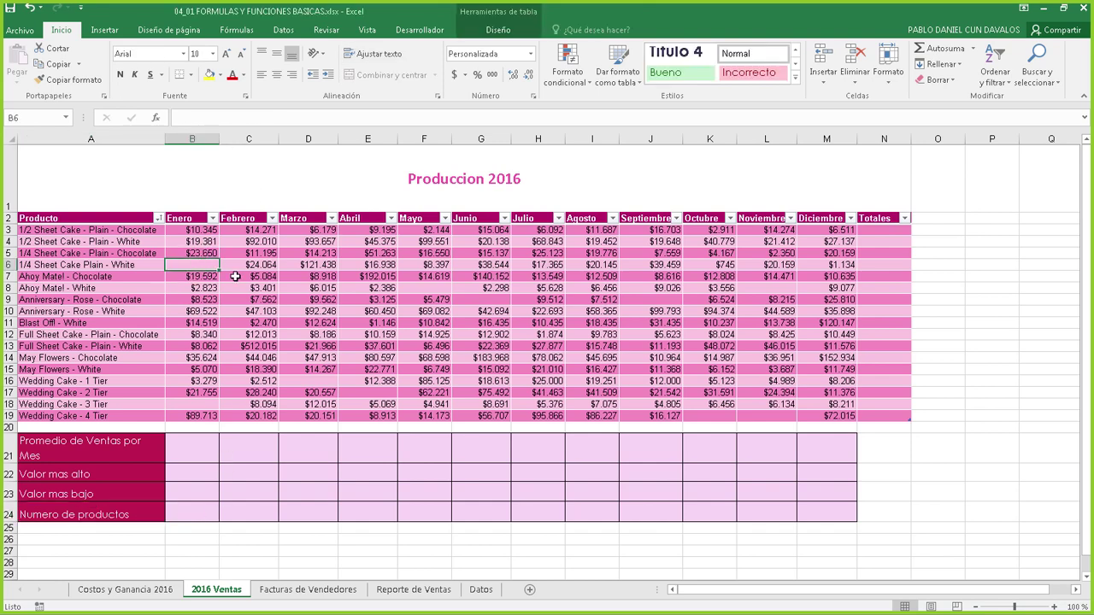
left_click(317, 384)
left_click(383, 392)
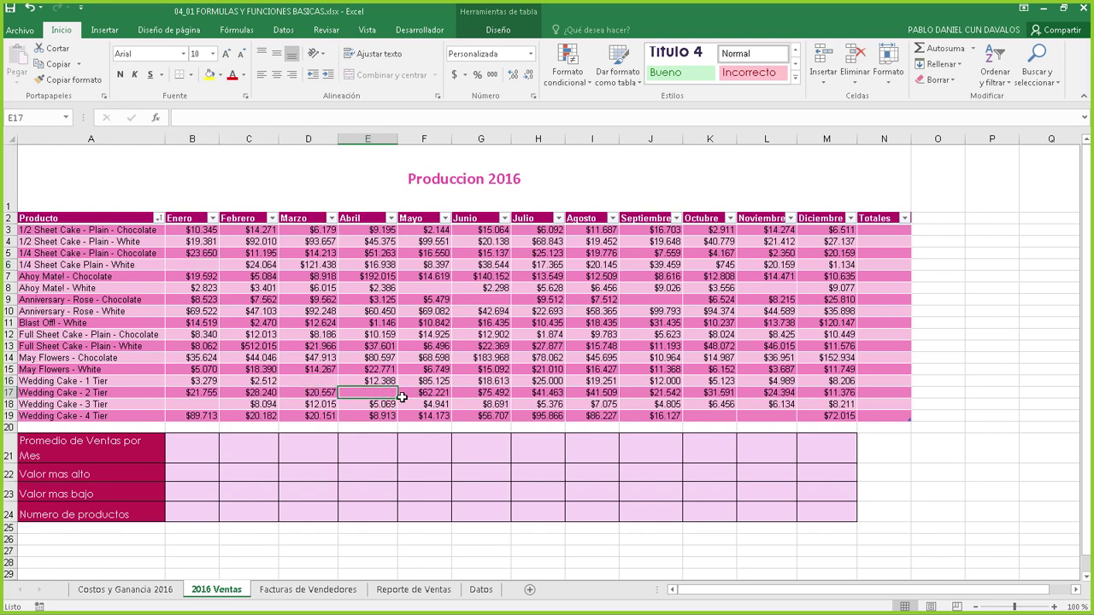
left_click(436, 288)
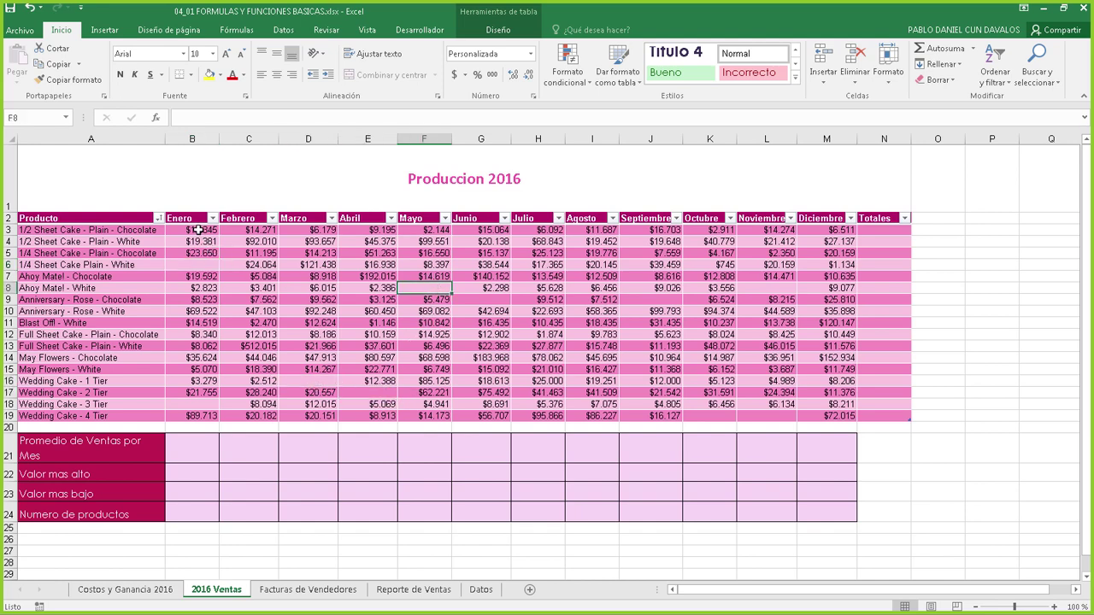
left_click_drag(85, 230, 77, 420)
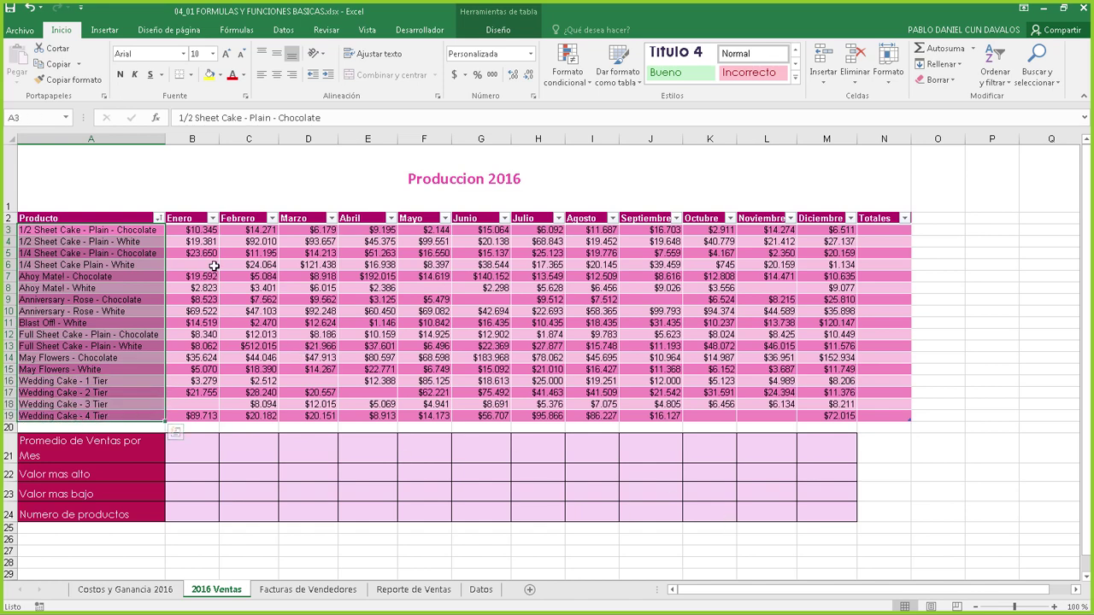
left_click(208, 264)
left_click(204, 400)
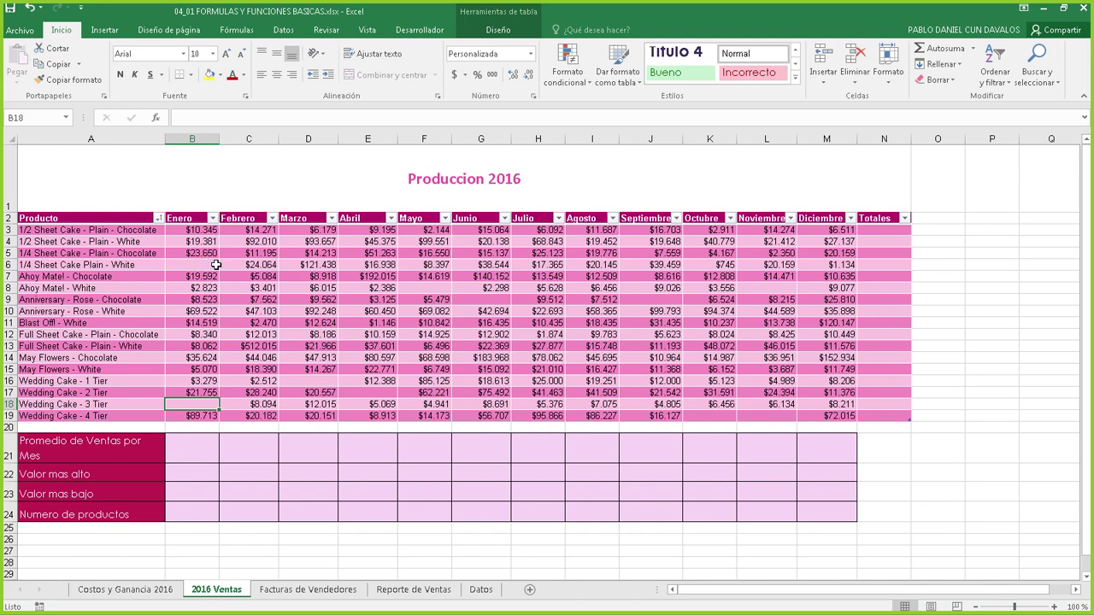
left_click(409, 278)
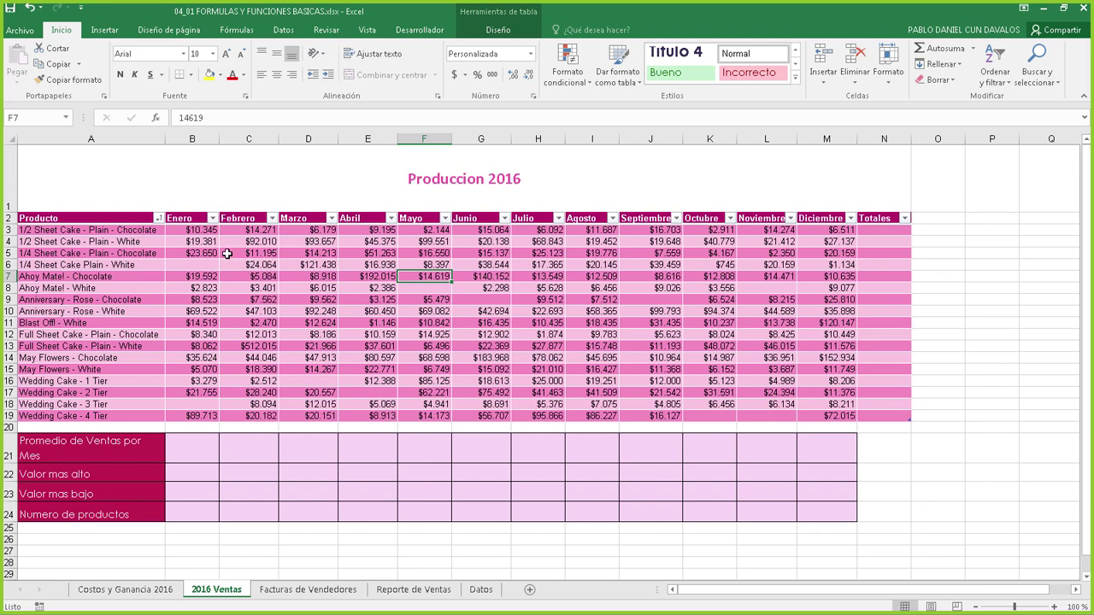
- Look over the AutoSum functions available for the January average in B21 and the first Totales cell, N3
left_click(189, 445)
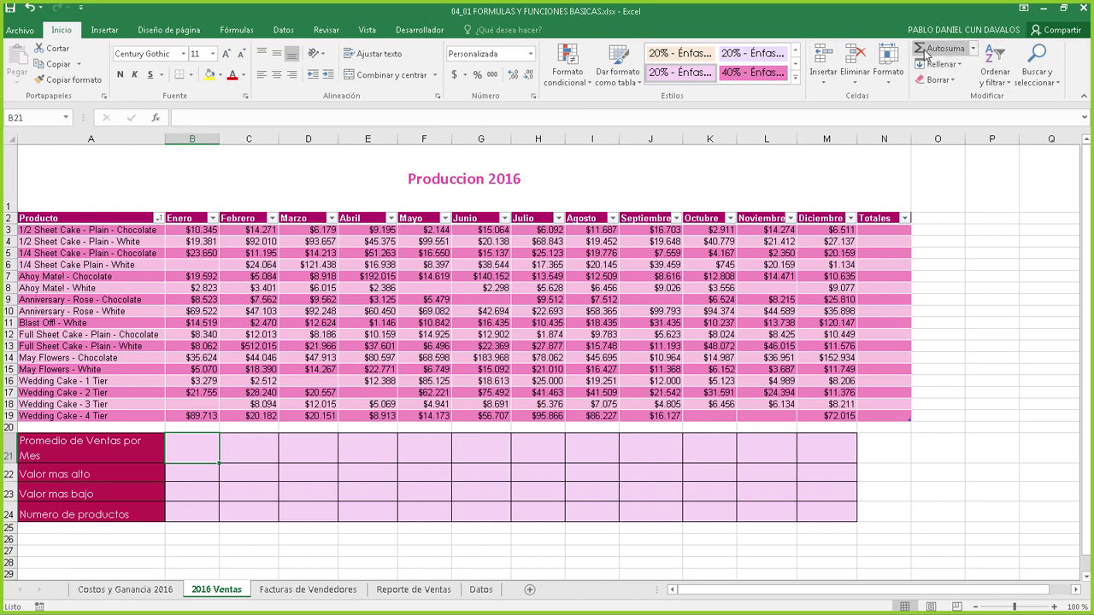
left_click(973, 49)
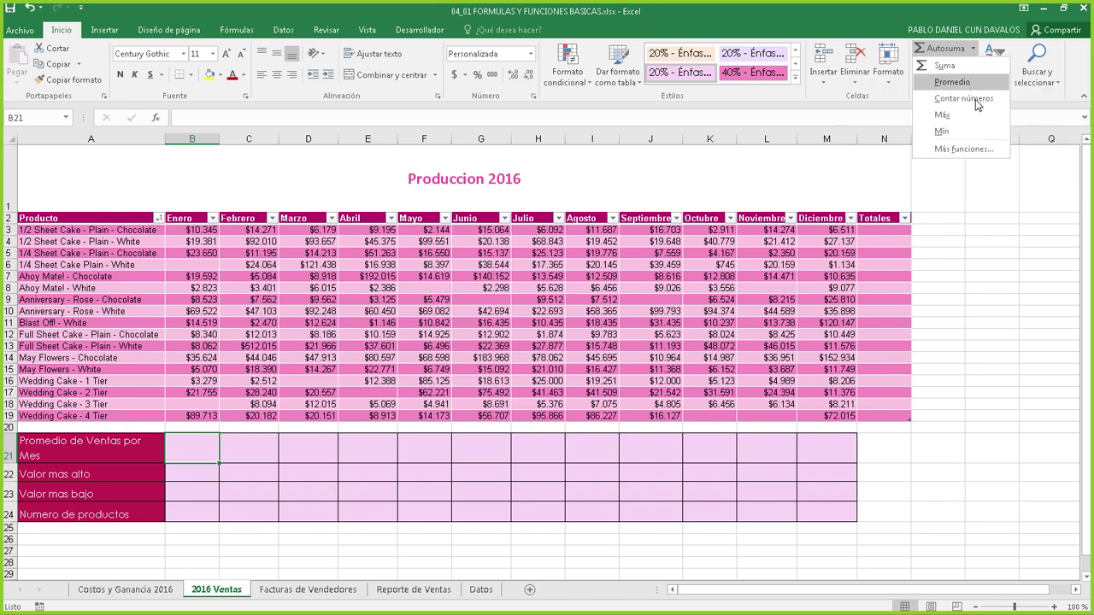
left_click(874, 237)
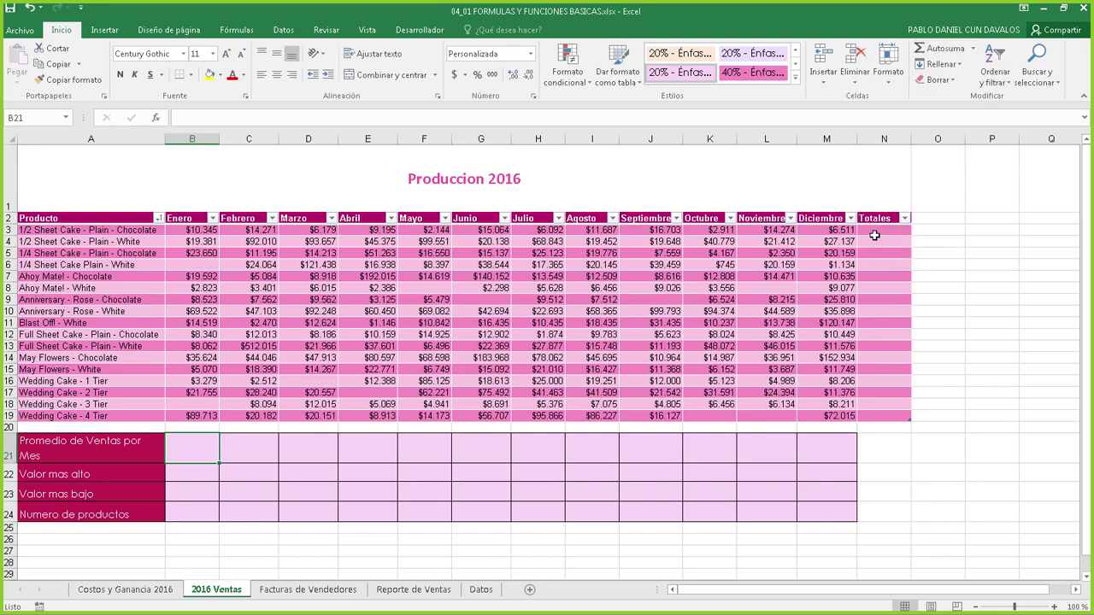
left_click(881, 230)
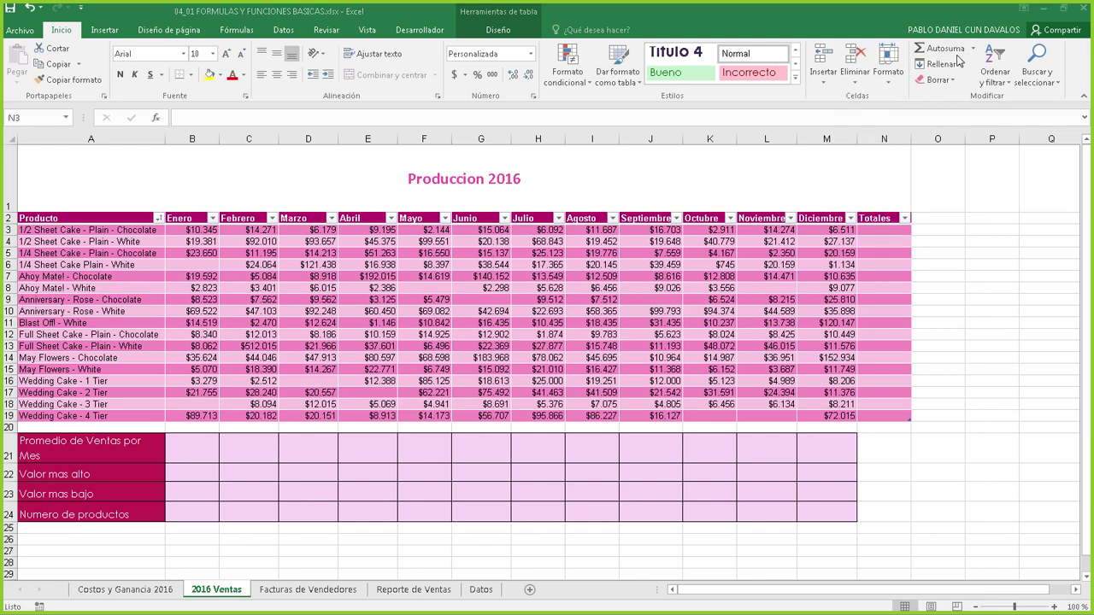
left_click(881, 231)
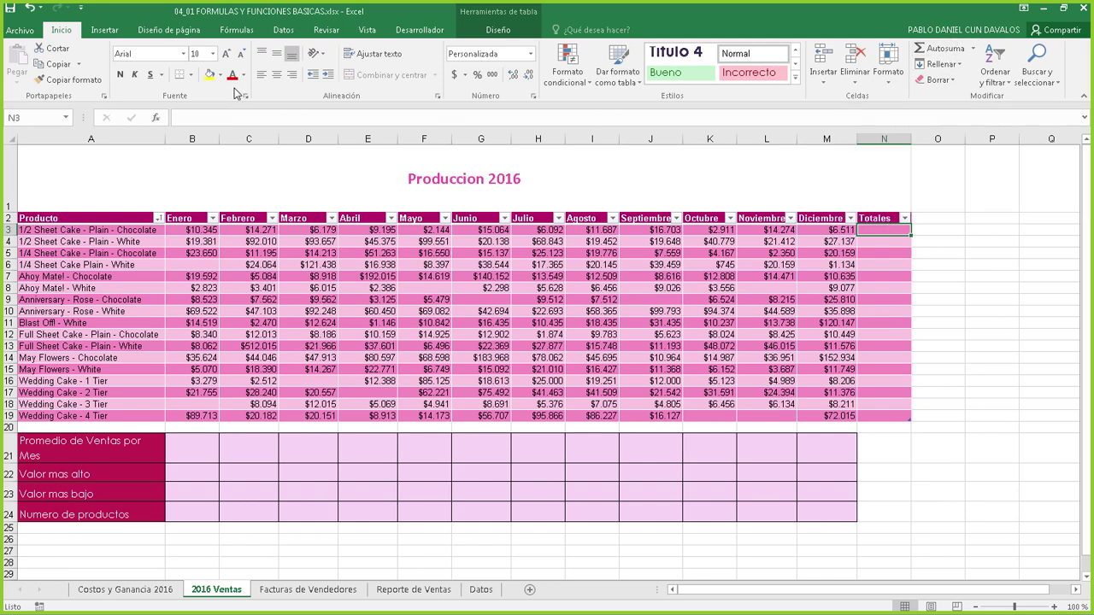
left_click(238, 31)
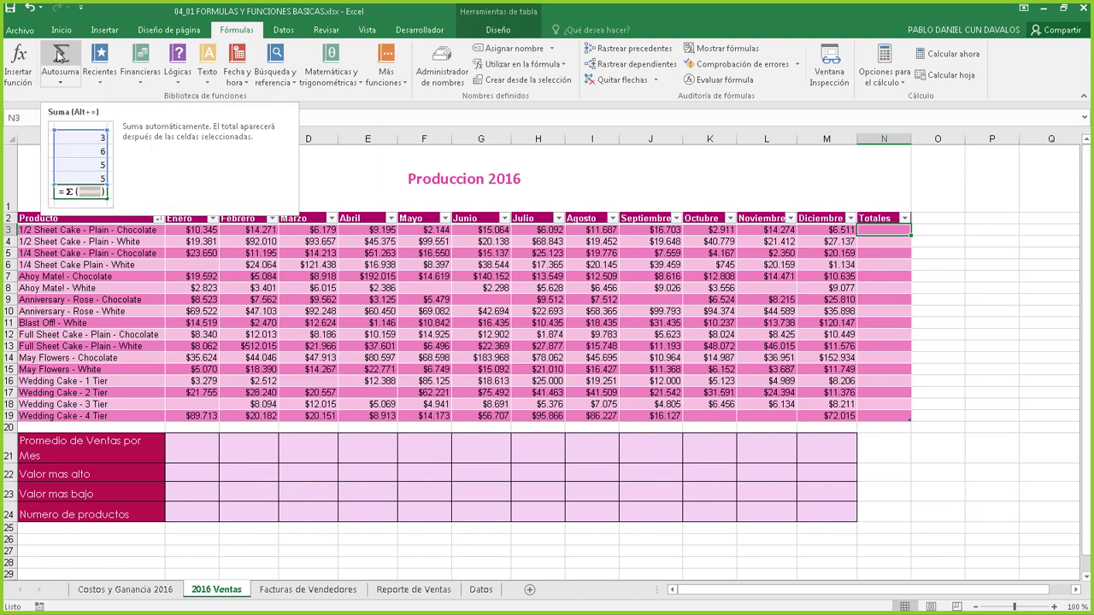
- Review the July value in H3 and the empty Totales cells from N3 down to N19
left_click(547, 230)
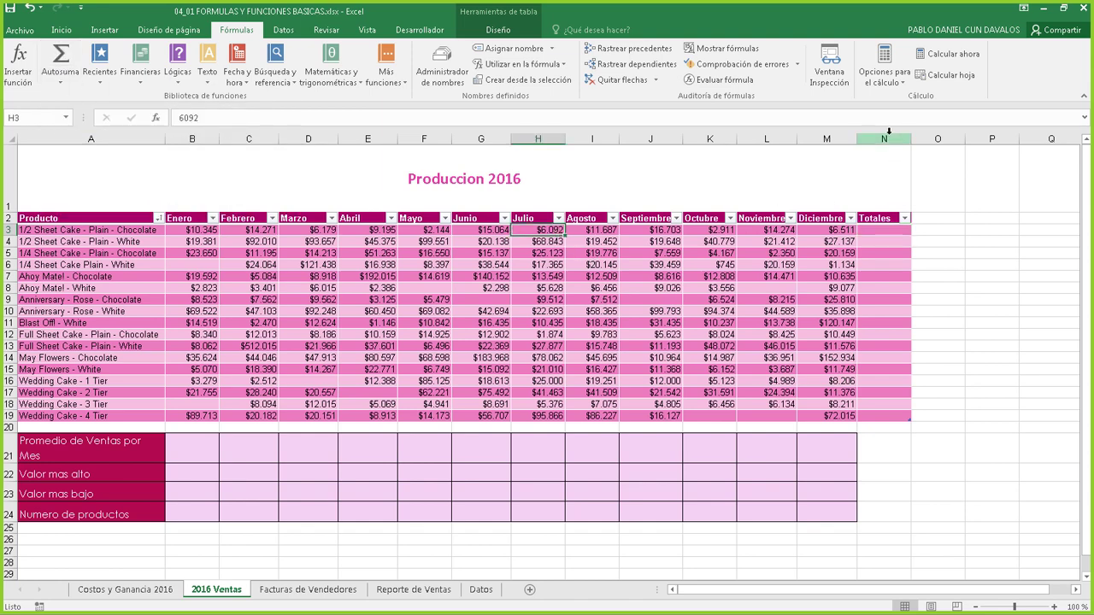
left_click(882, 234)
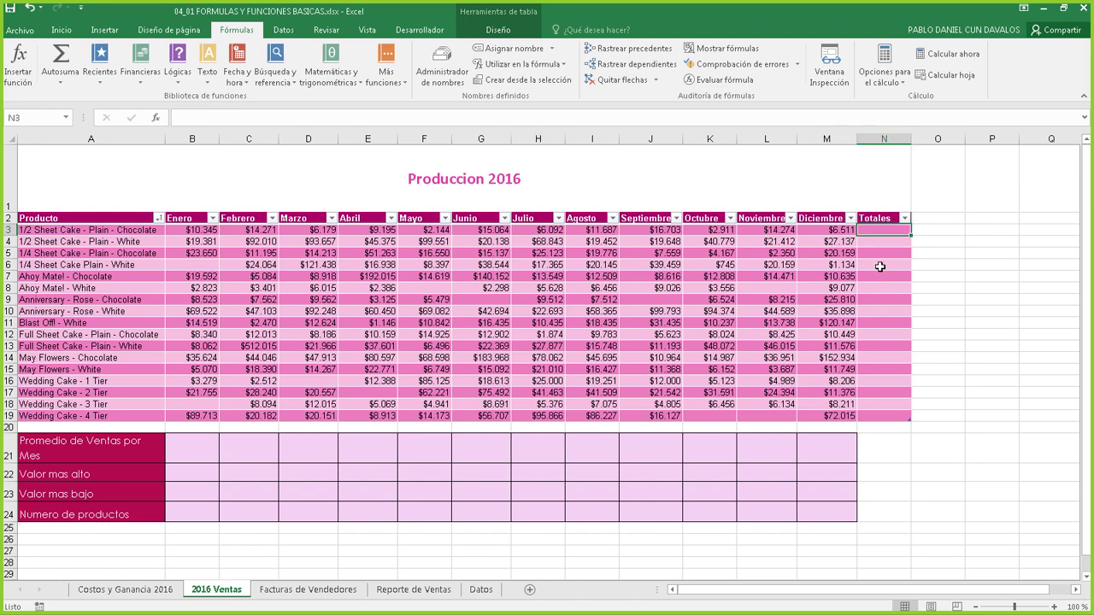
left_click(880, 265)
left_click(874, 310)
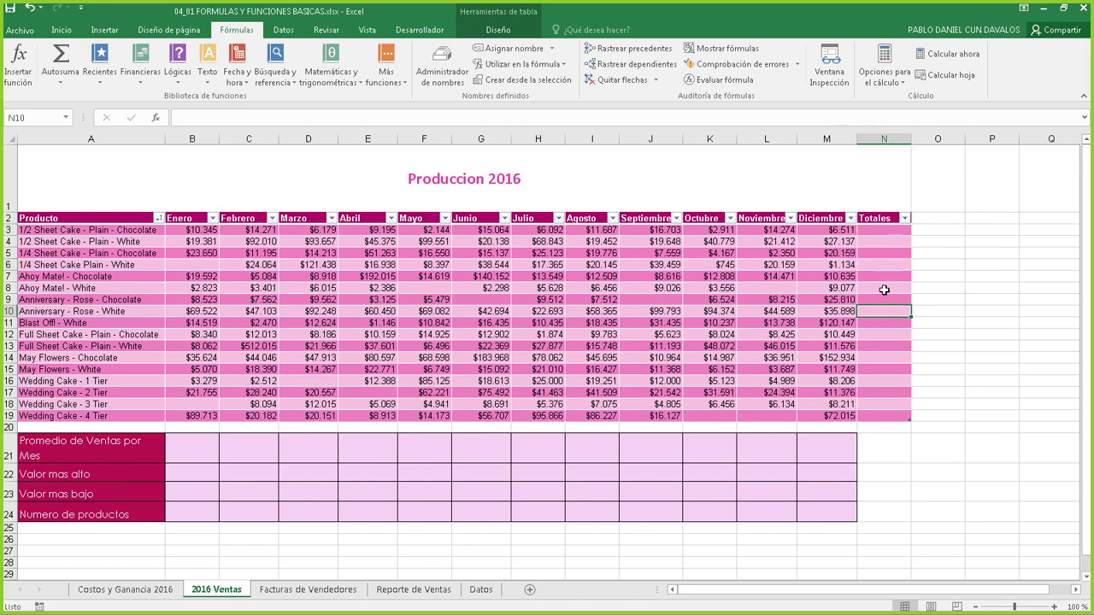
left_click(884, 358)
left_click(881, 404)
left_click(882, 417)
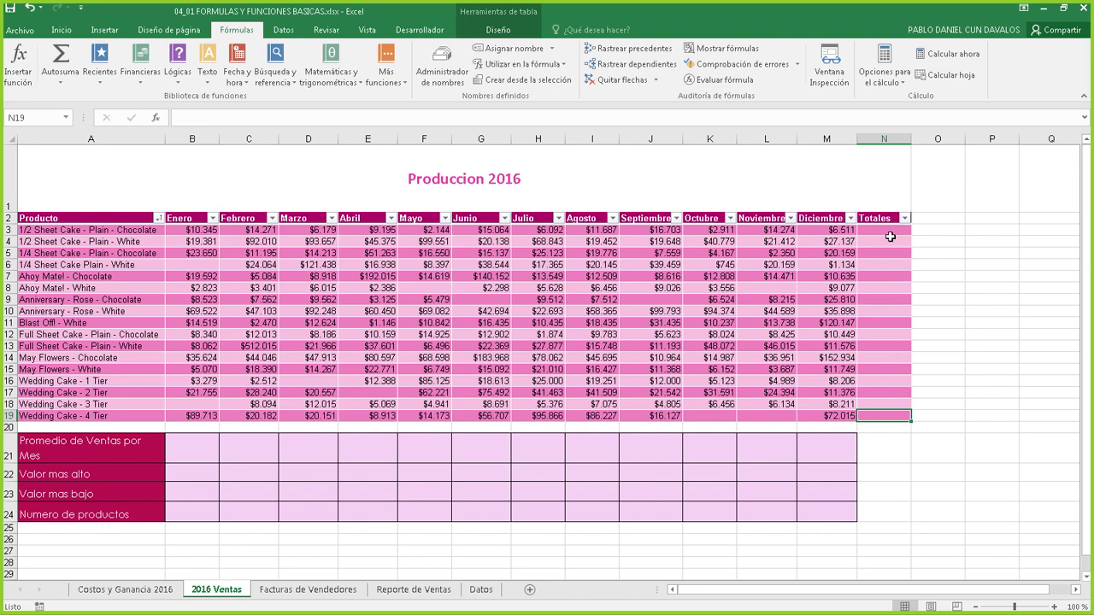
- Insert an AutoSum Suma formula in N3 covering the Enero to Diciembre sales of that row
left_click(884, 235)
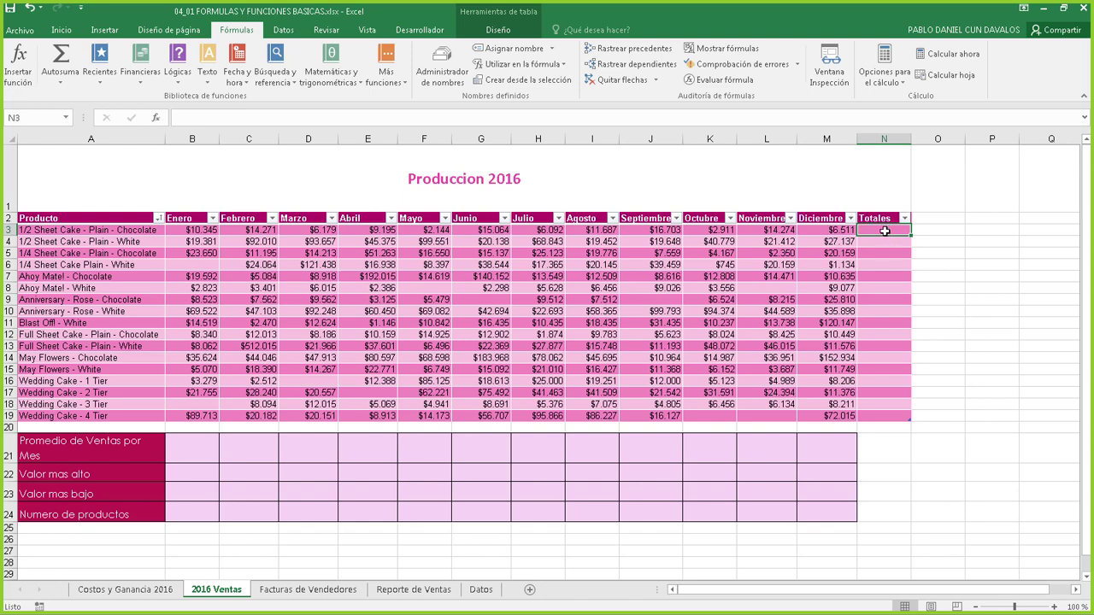
left_click(60, 82)
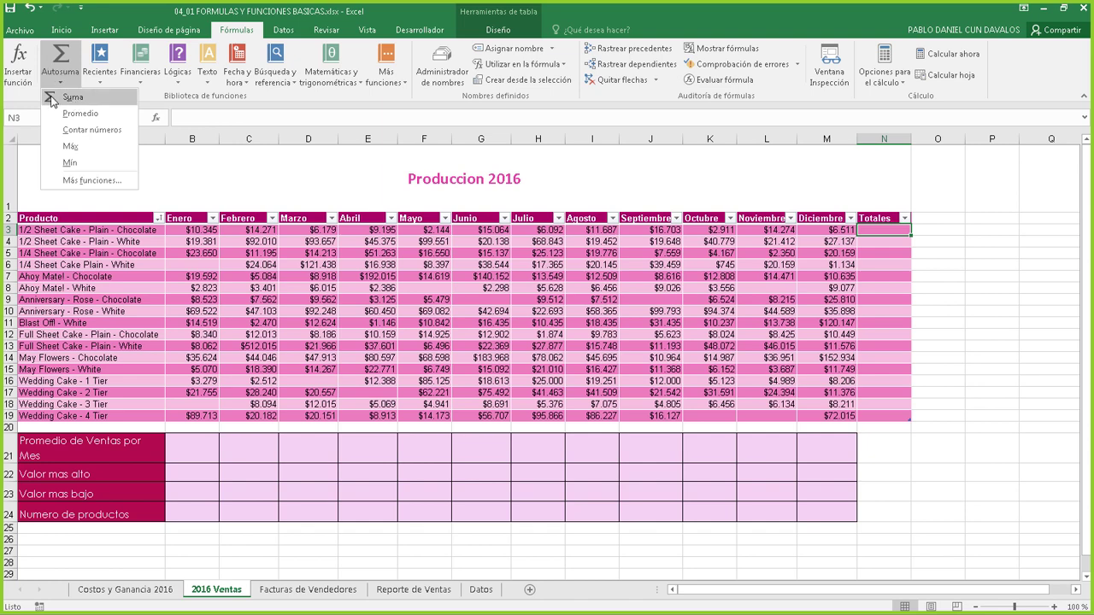
left_click(68, 85)
left_click(67, 85)
left_click(73, 97)
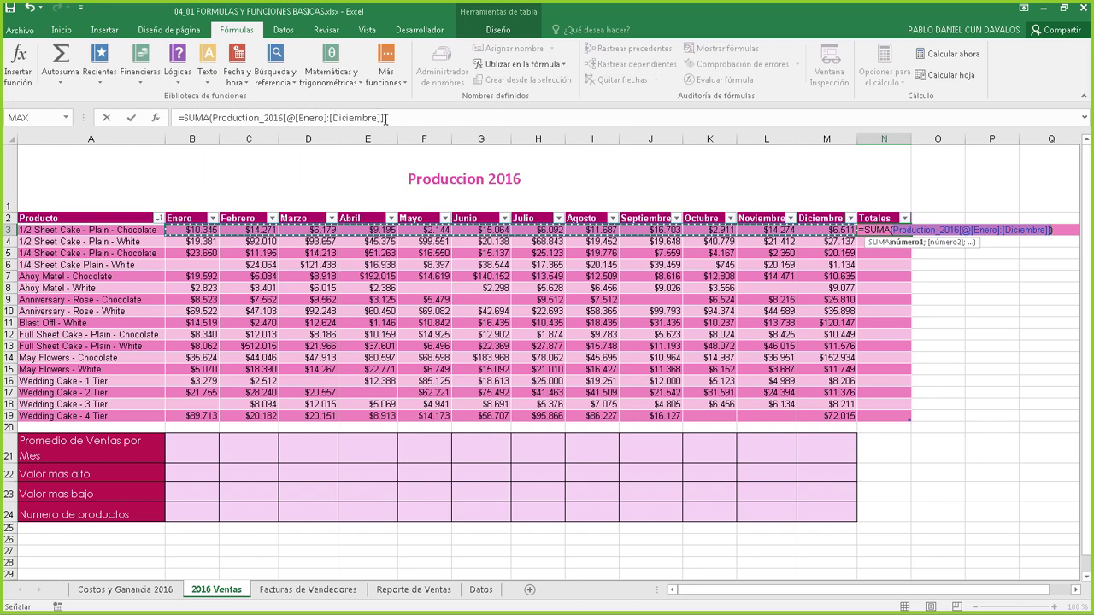
- Replace the structured table reference in the N3 SUMA formula with the range B3:M3 and enter the formula
left_click_drag(386, 117, 214, 118)
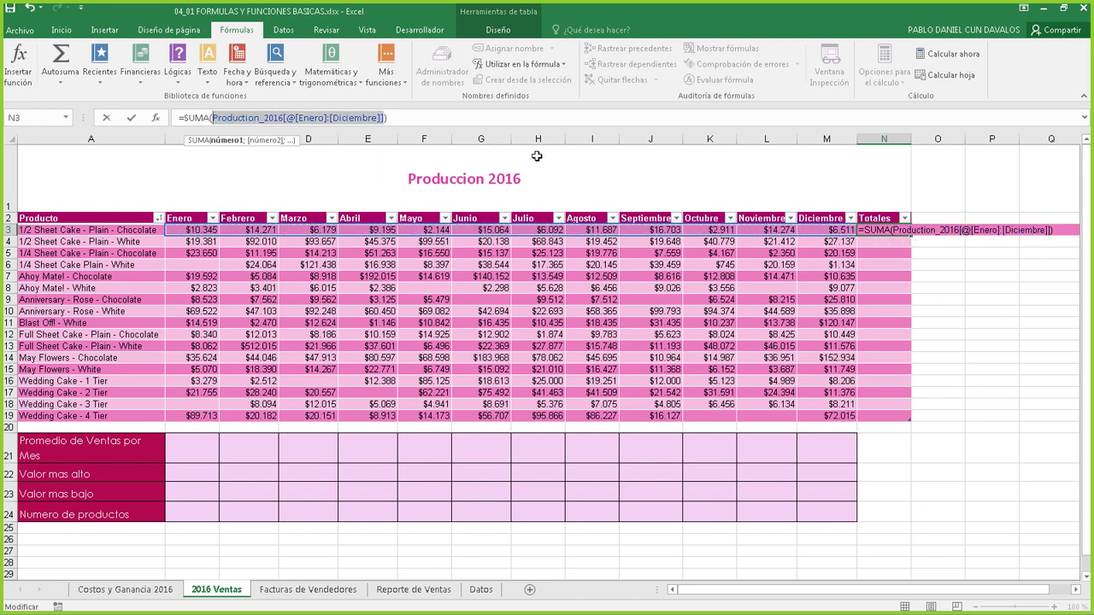
key("Delete")
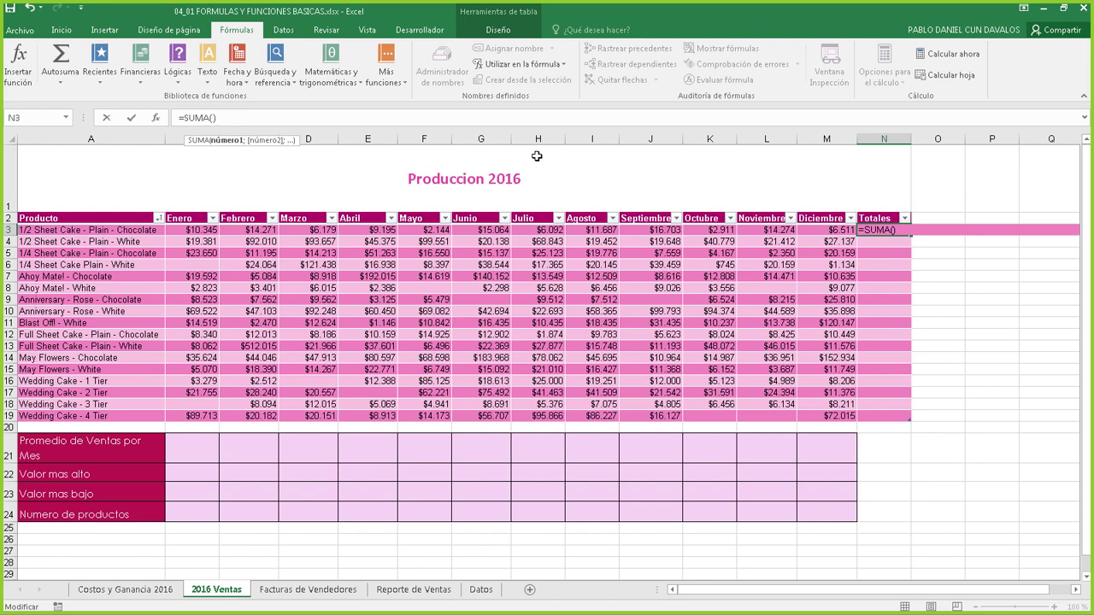
type("b3:")
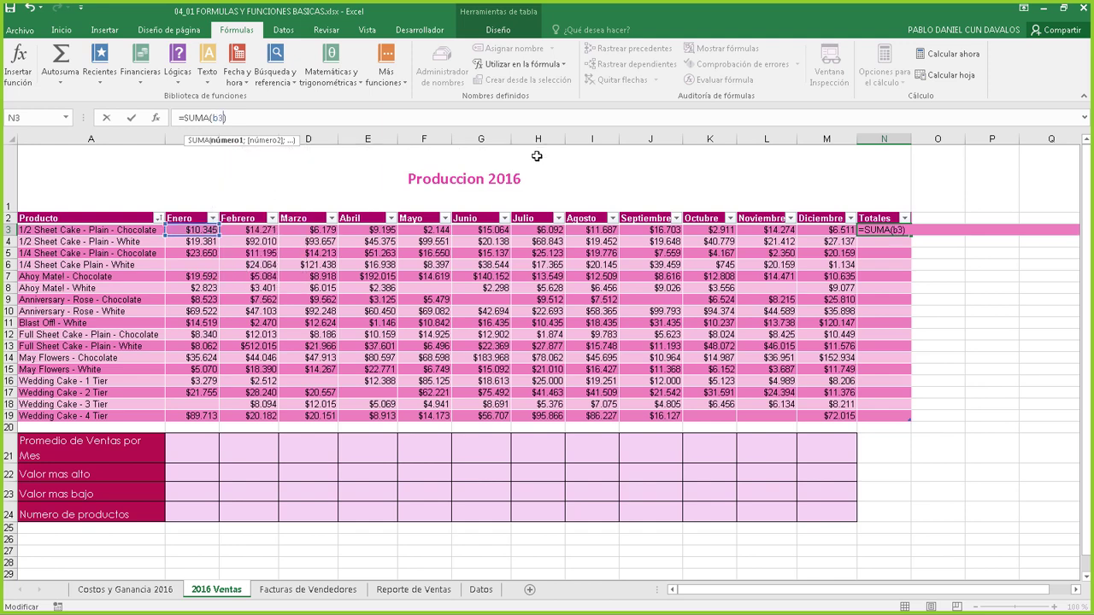
type("m3")
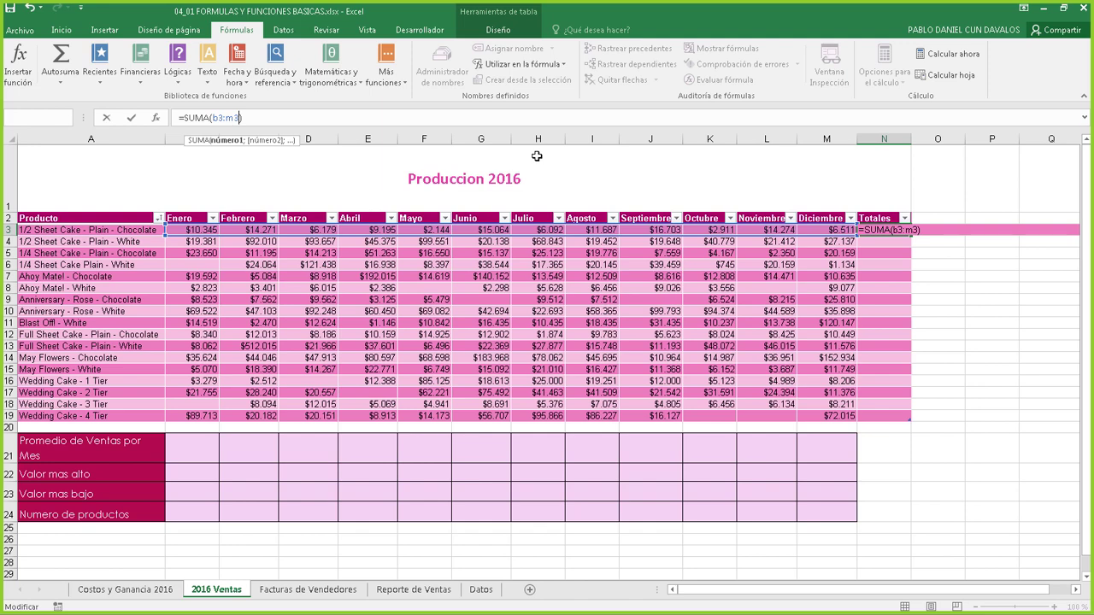
key("Return")
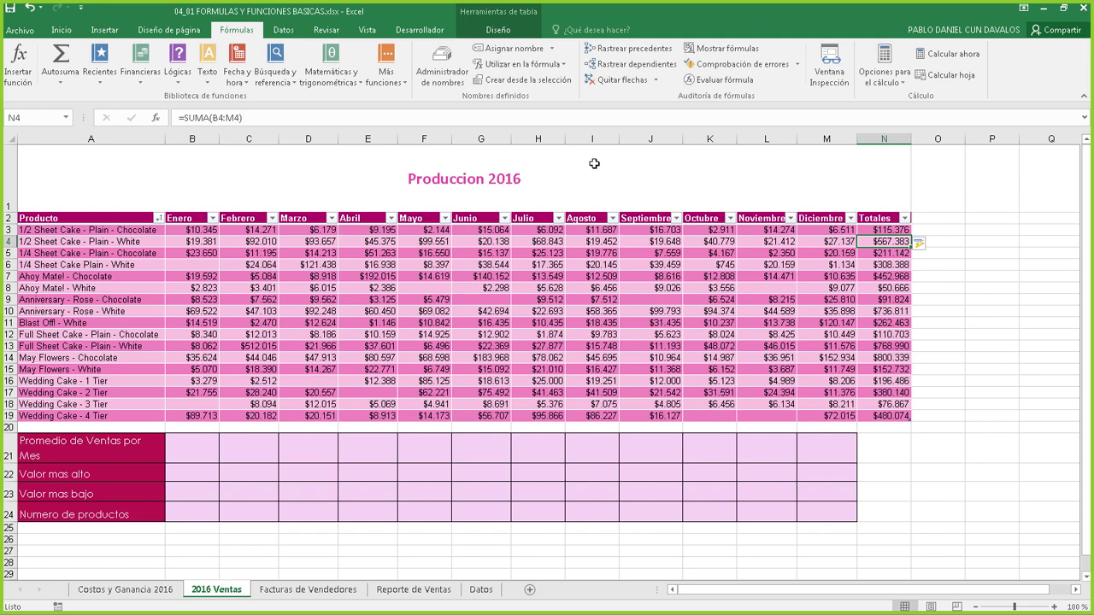
- Check the sum formulas in the Totales column from N3 down to N19
left_click(882, 231)
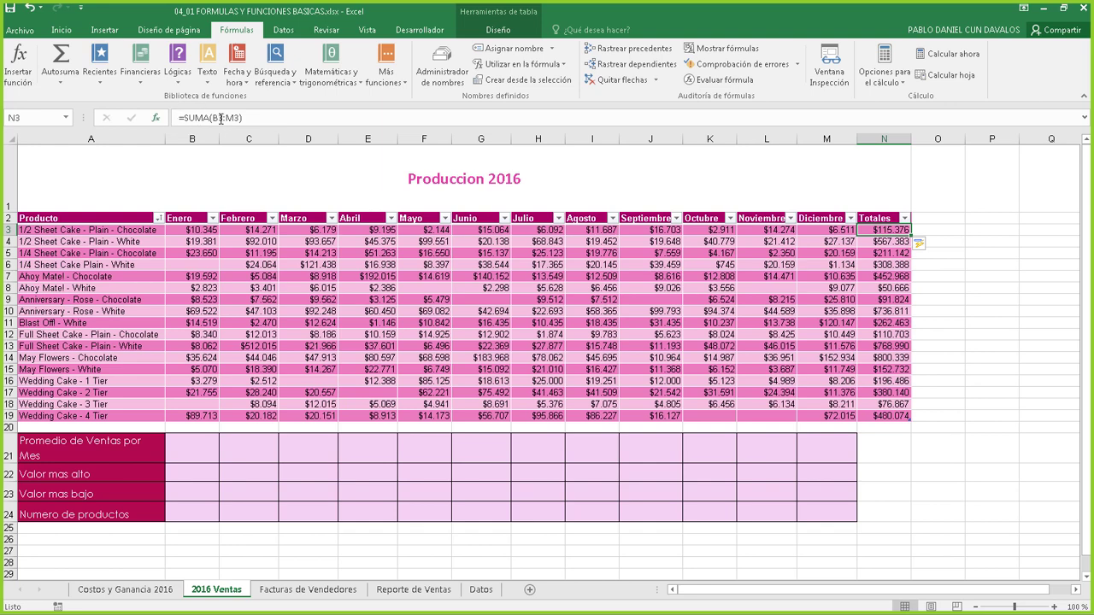
left_click(892, 242)
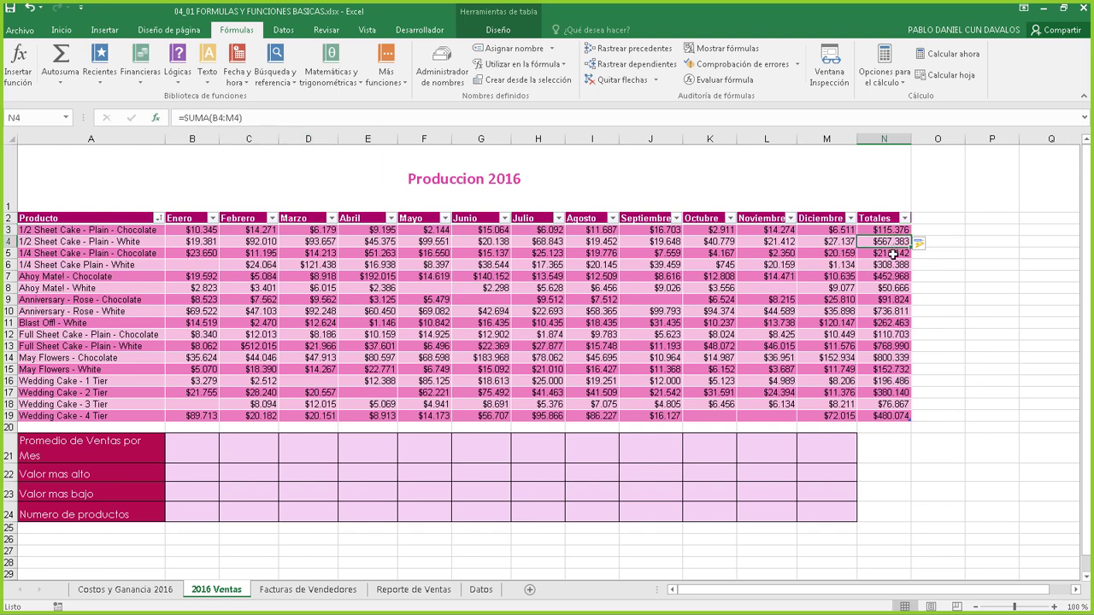
left_click(892, 253)
left_click(890, 275)
left_click(891, 300)
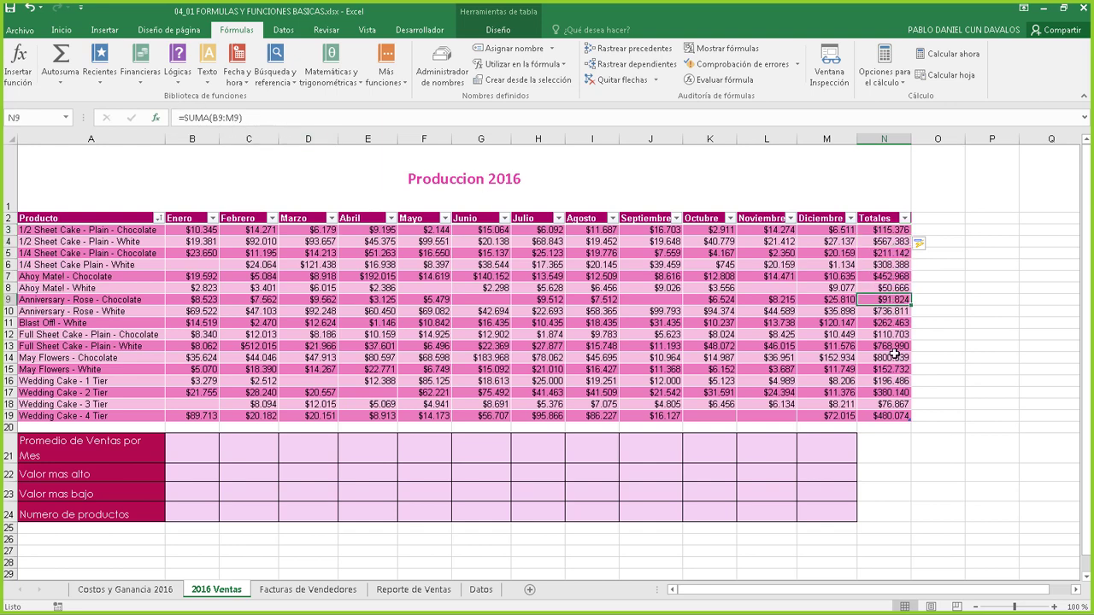
left_click(895, 357)
left_click(893, 381)
left_click(888, 404)
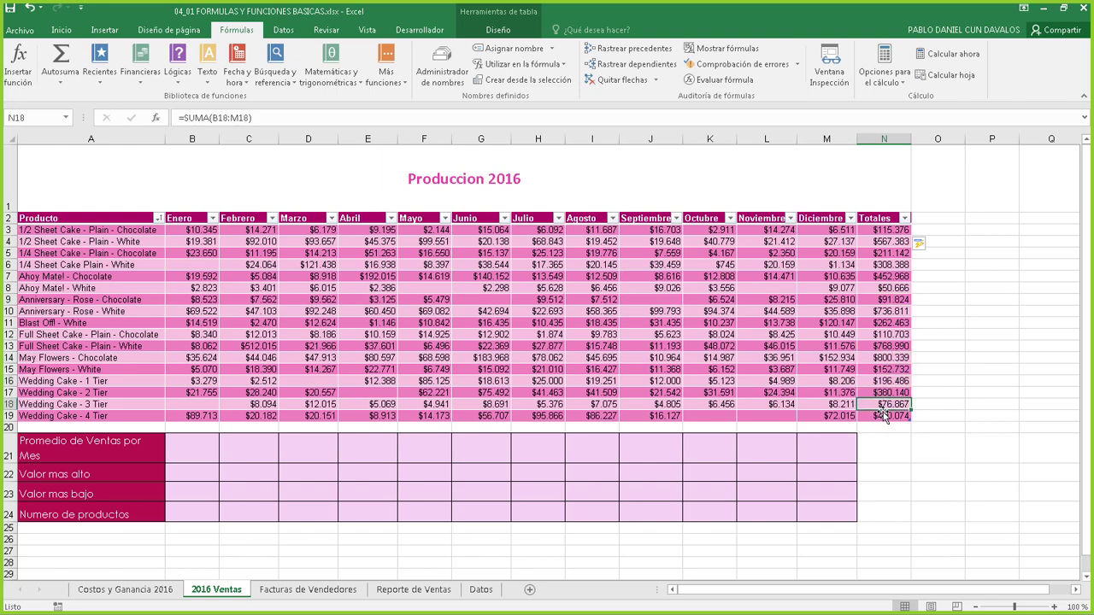
left_click(889, 414)
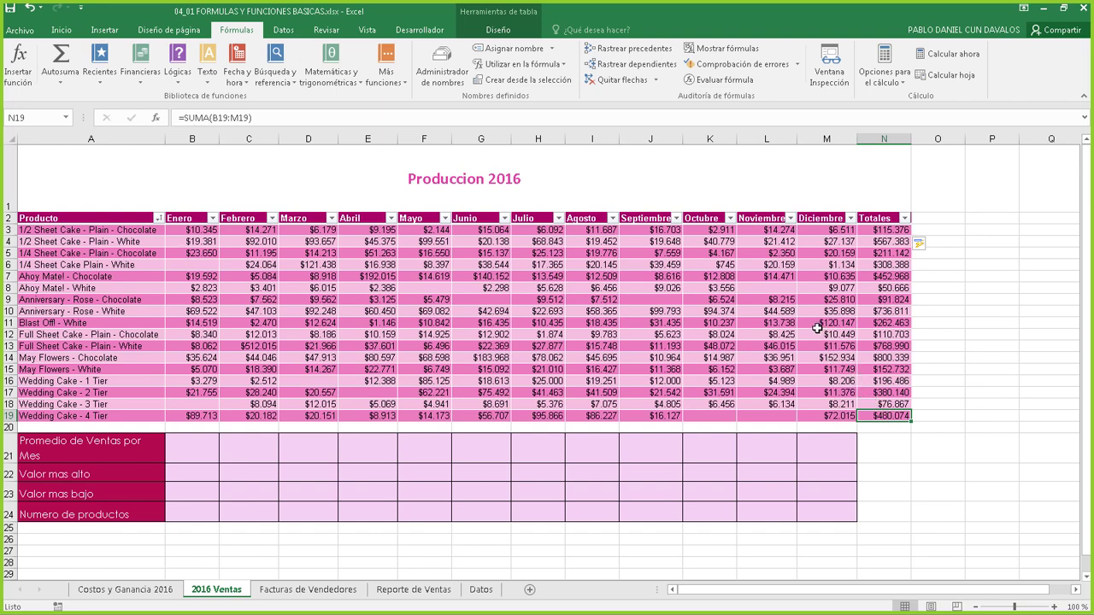
- Recheck the total formula in N3 and show the Produccion 2016 table's design options with its table name
left_click(898, 231)
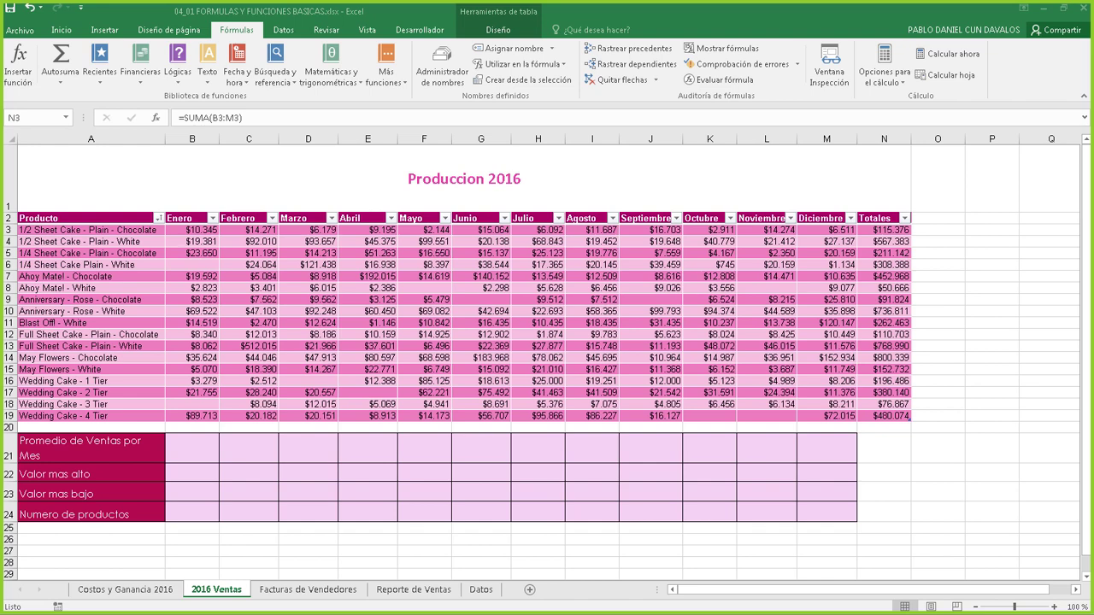
left_click(871, 228)
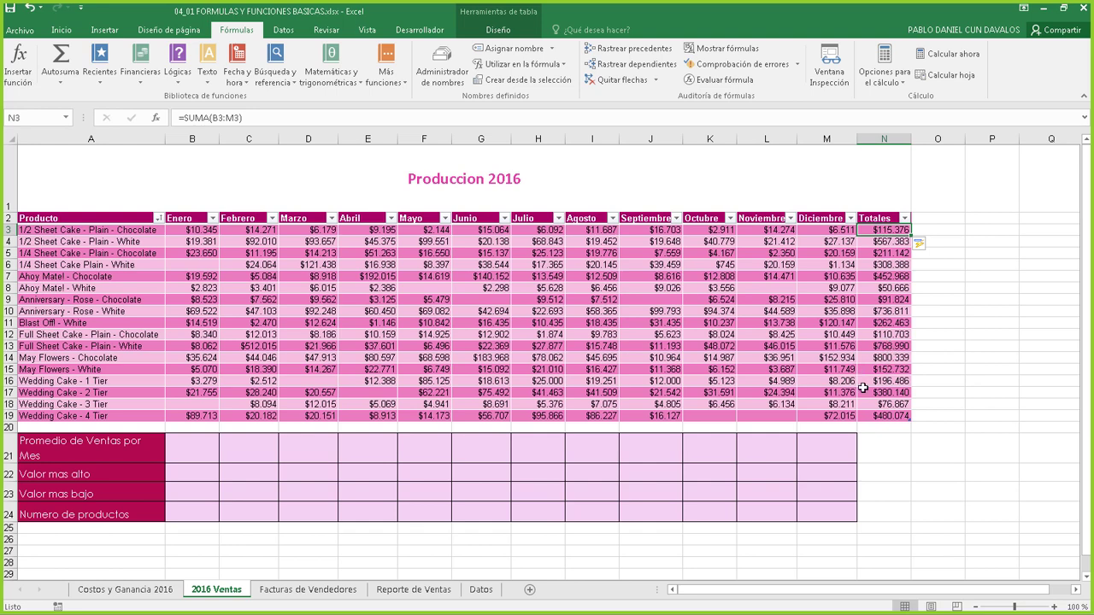
left_click(652, 288)
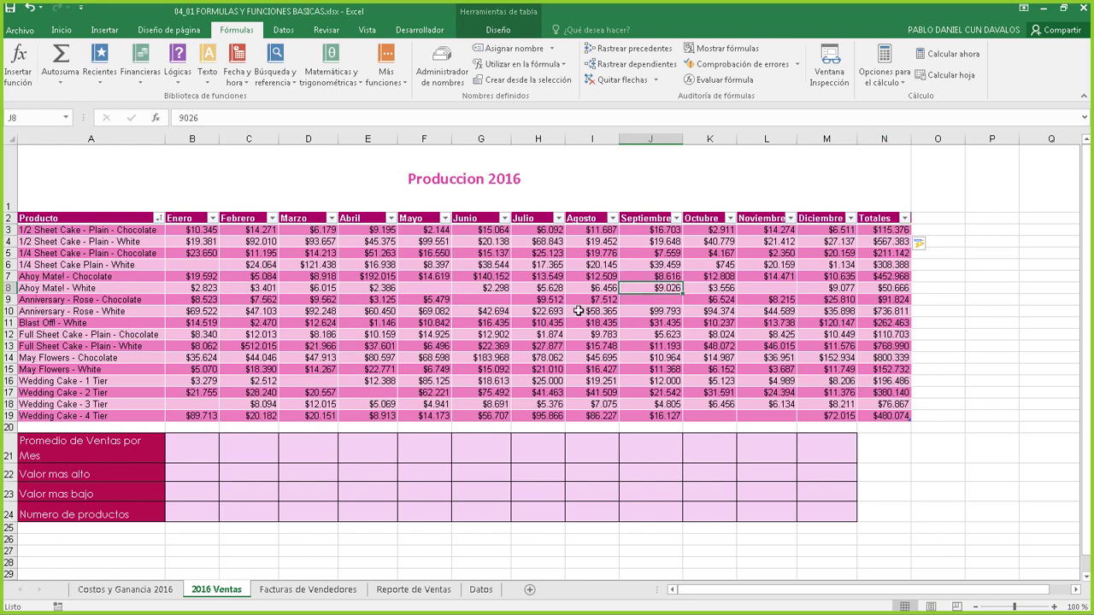
left_click(493, 34)
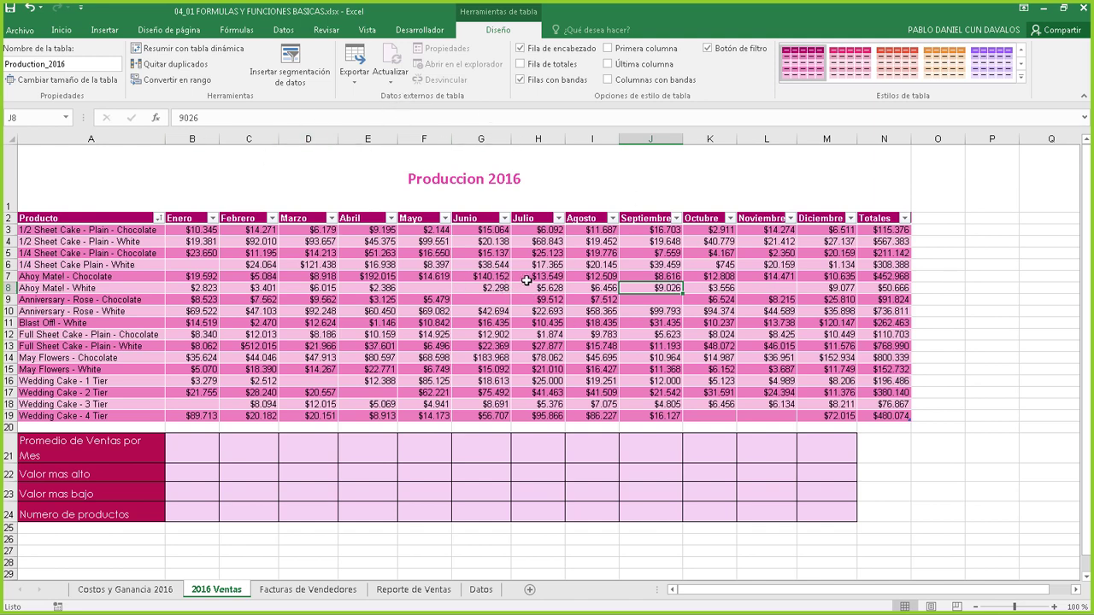
- Calculate the average of the Enero sales B3:B19 in B21 with the AutoSum Promedio function
left_click(192, 449)
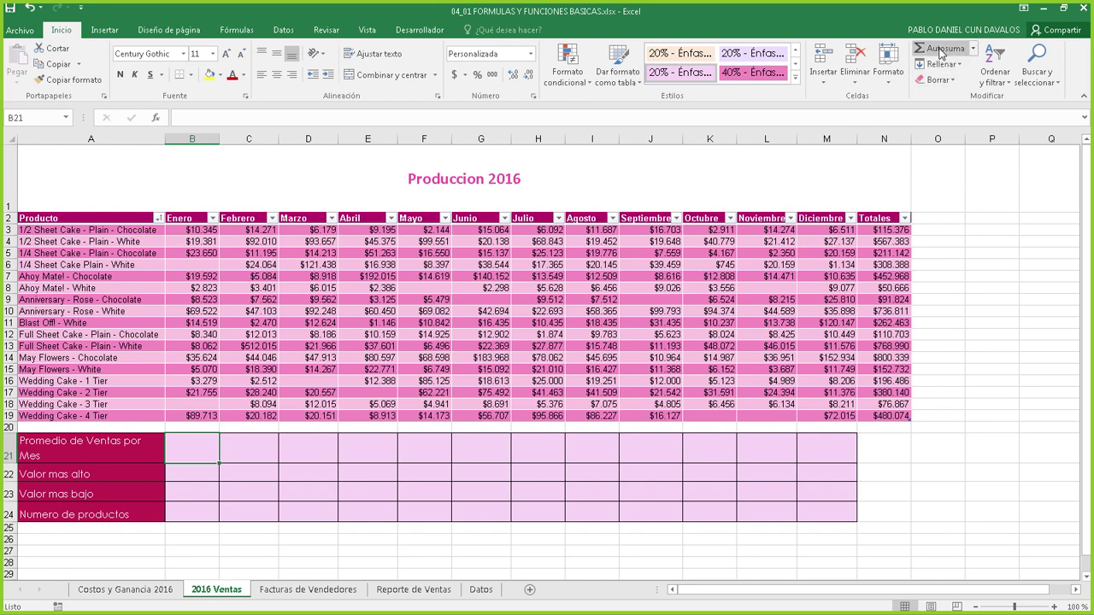
left_click(973, 48)
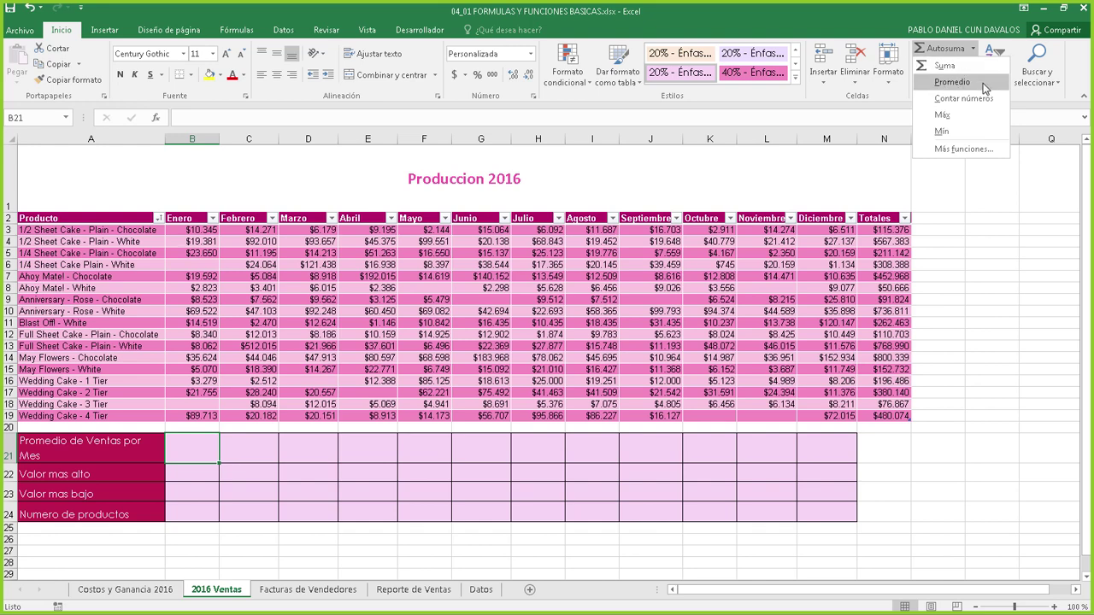
left_click(957, 84)
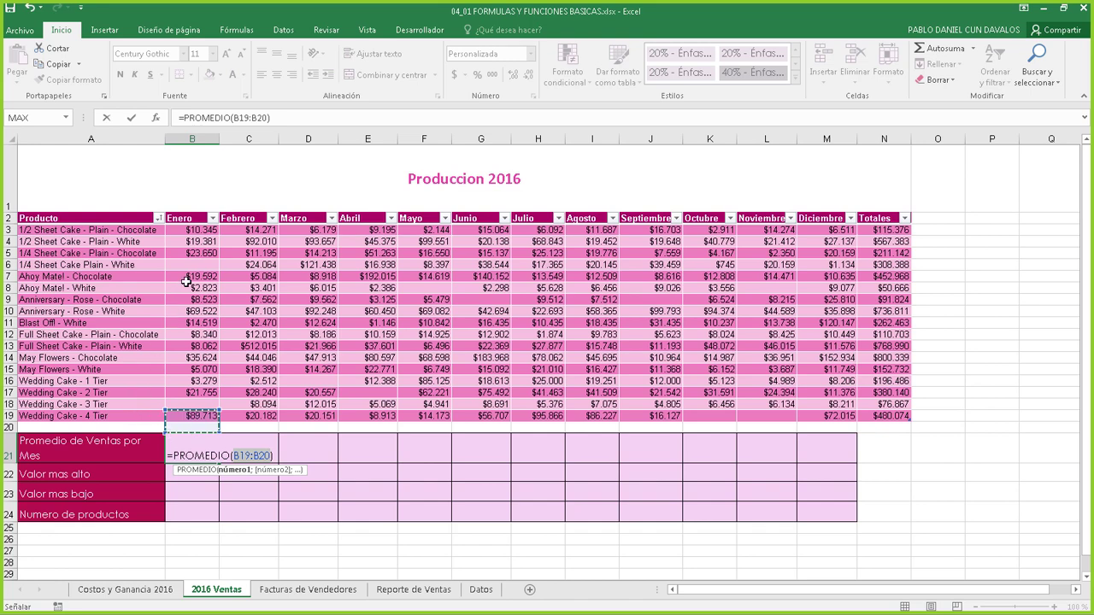
left_click_drag(197, 230, 201, 415)
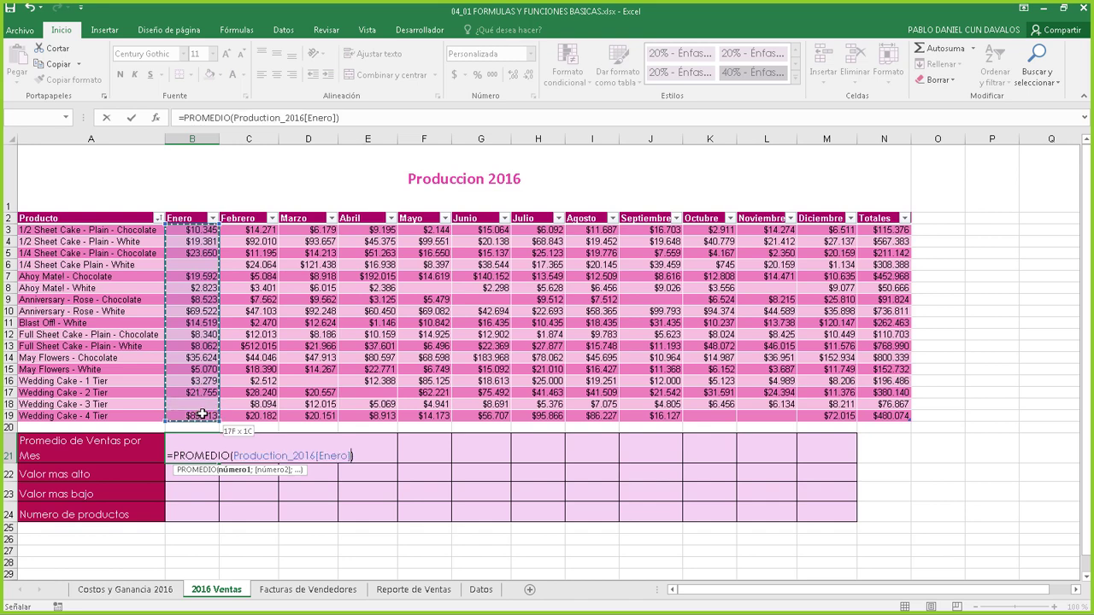
left_click_drag(202, 414, 202, 414)
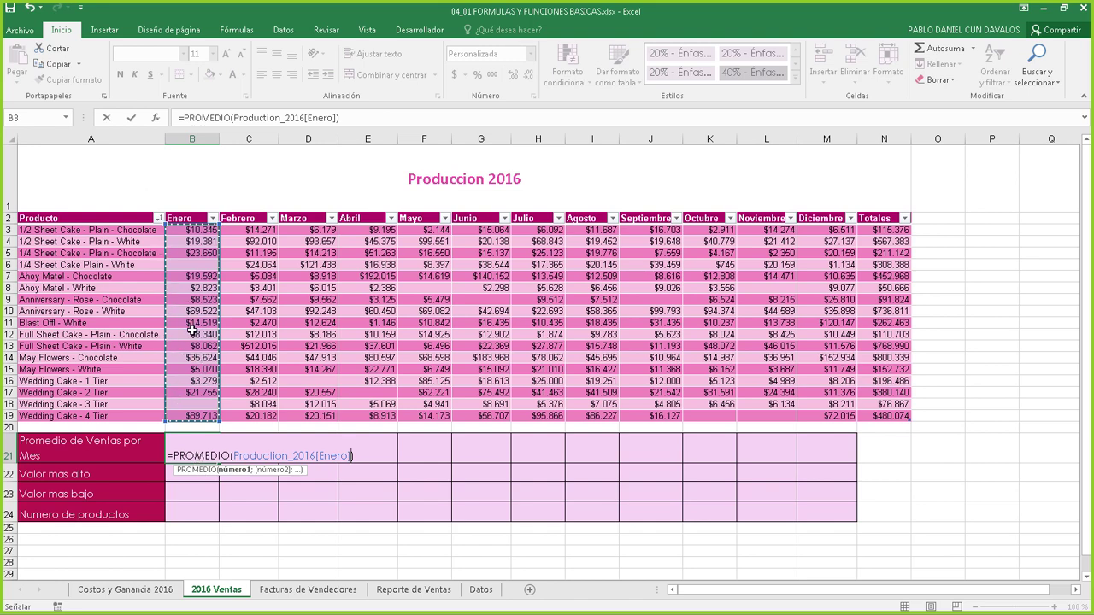
key("Return")
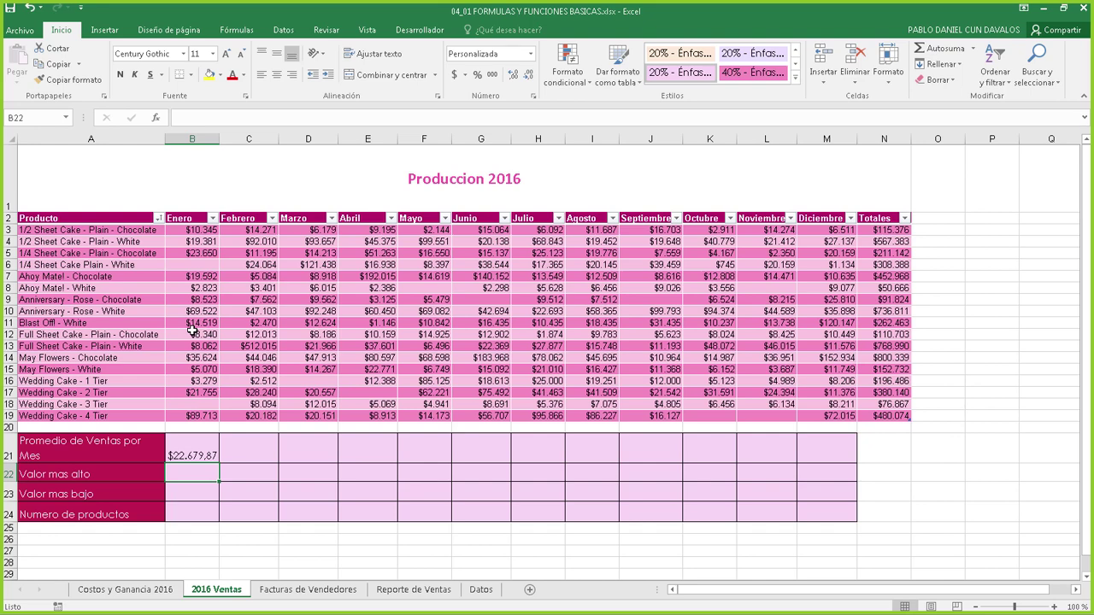
- Check the average formula in B21 and select the empty Enero summary cells B22:B24
left_click(203, 447)
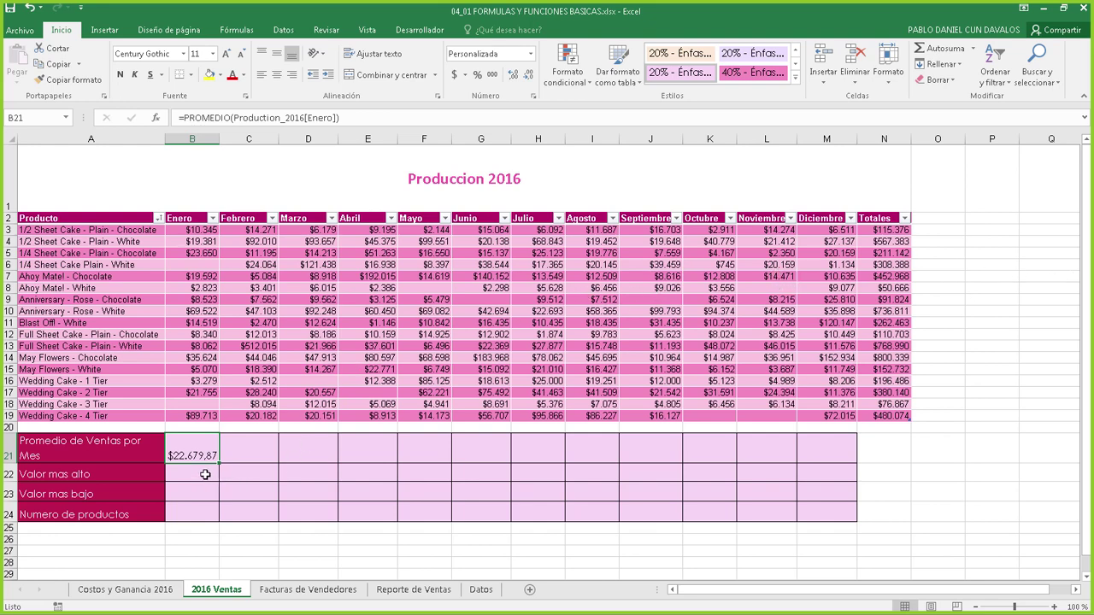
left_click_drag(202, 477, 203, 513)
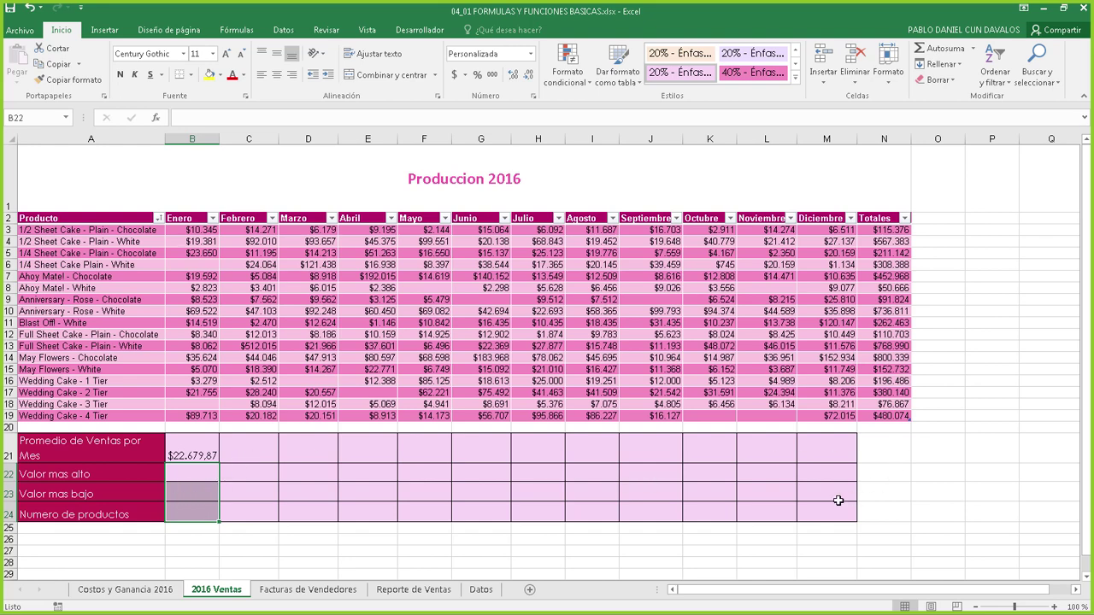
- Calculate the highest Enero sale in B22 with the AutoSum Máx function over B3:B19
left_click(180, 479)
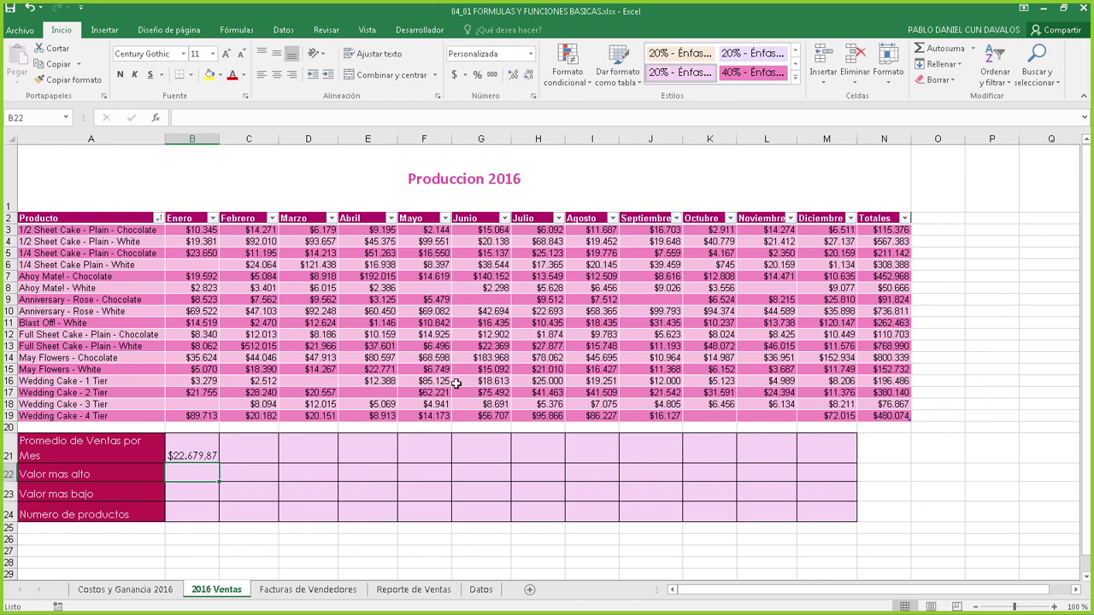
left_click(972, 50)
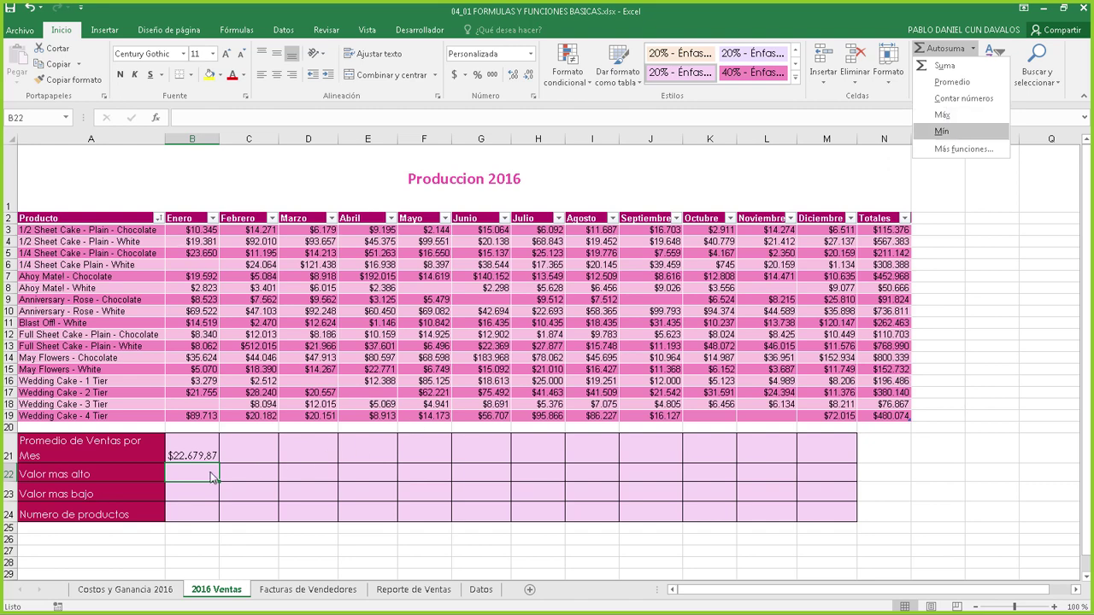
left_click(960, 117)
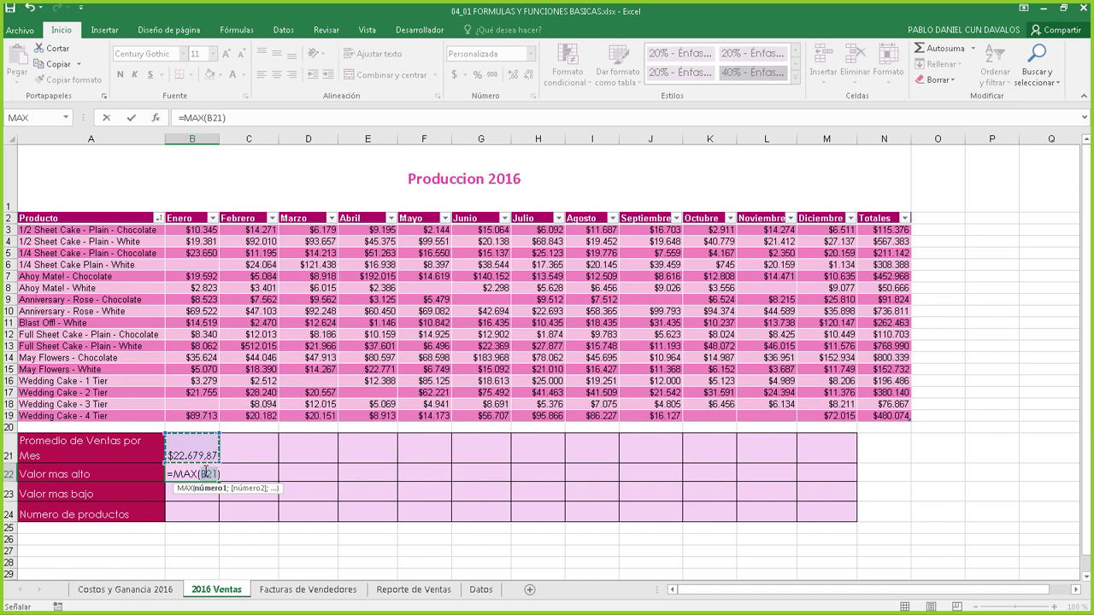
left_click_drag(210, 230, 198, 415)
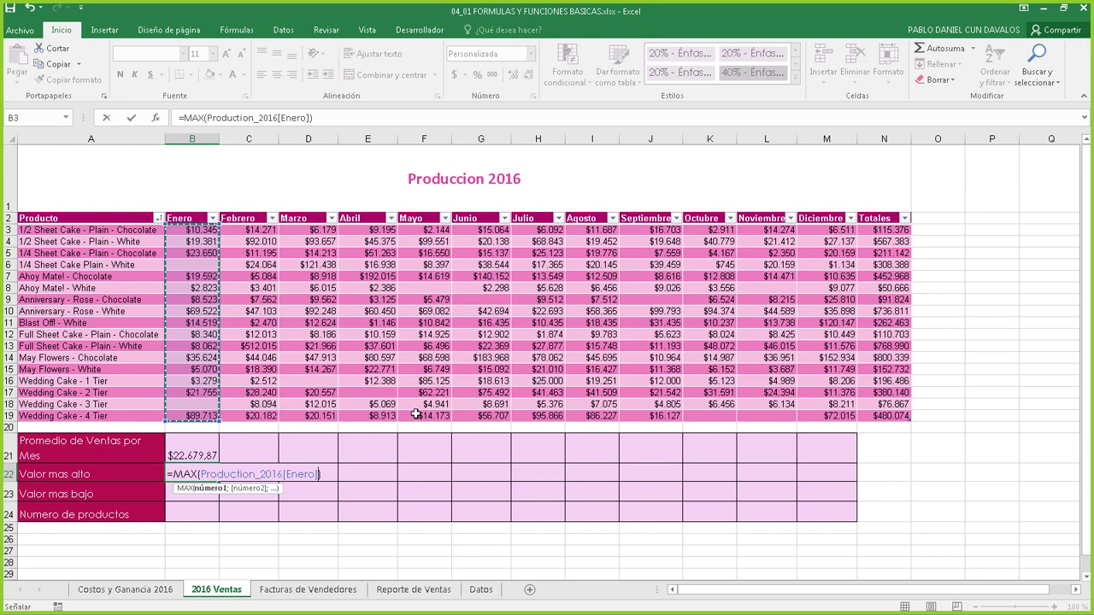
key("Return")
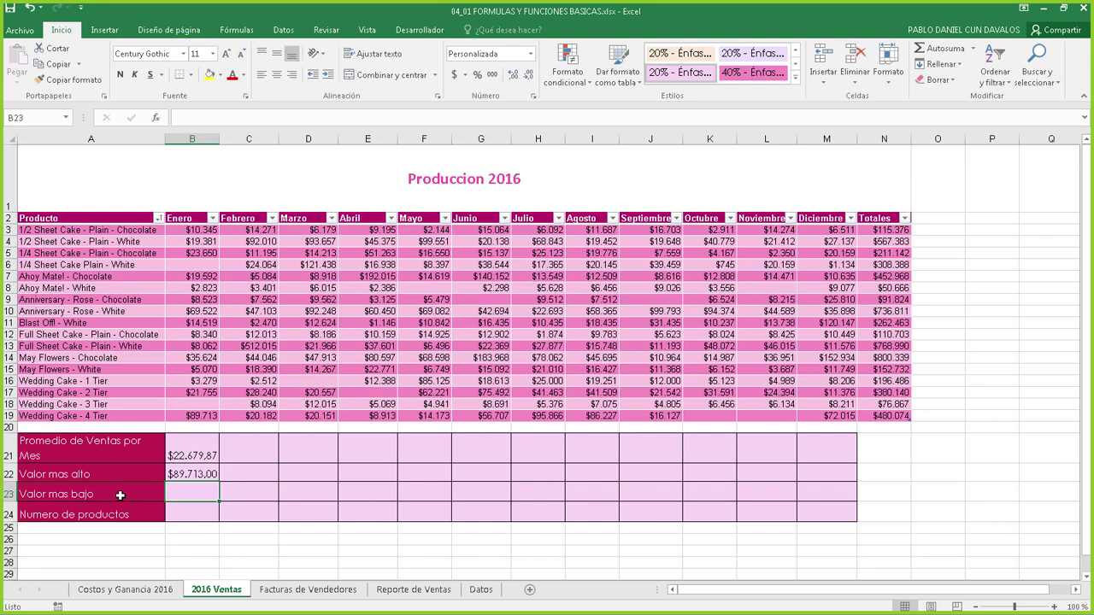
- Calculate the lowest Enero sale in B23 with the AutoSum Mín function over B3:B19
left_click(974, 48)
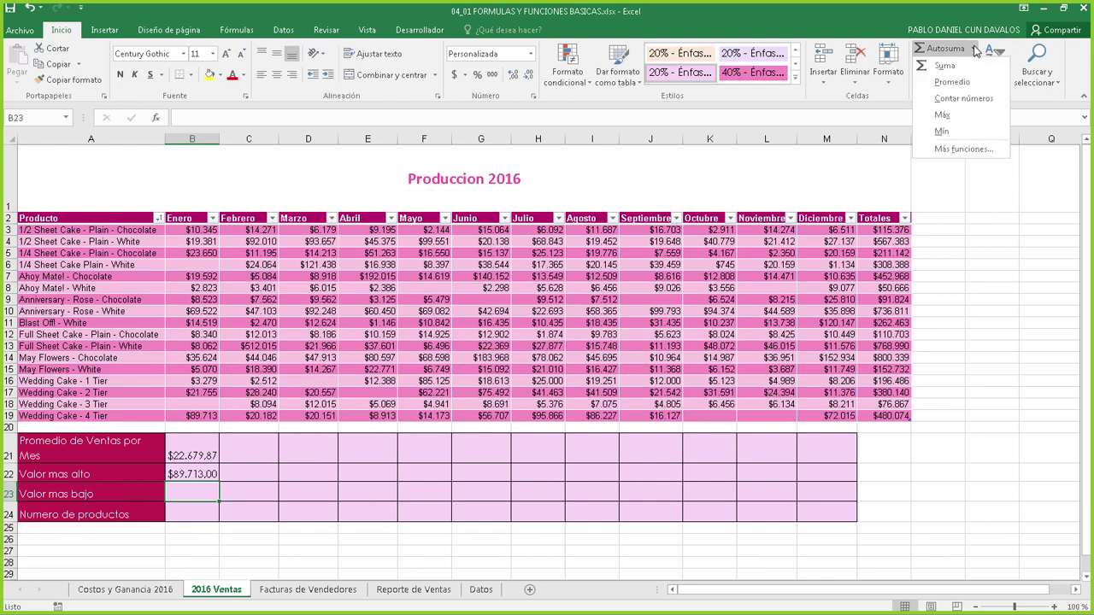
left_click(942, 131)
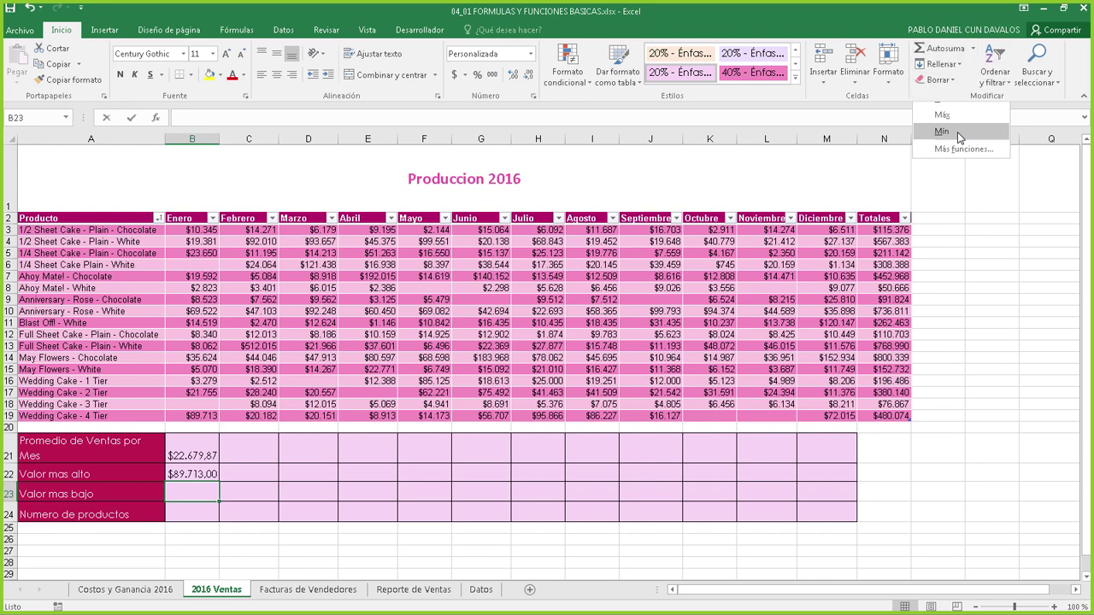
left_click_drag(189, 229, 194, 414)
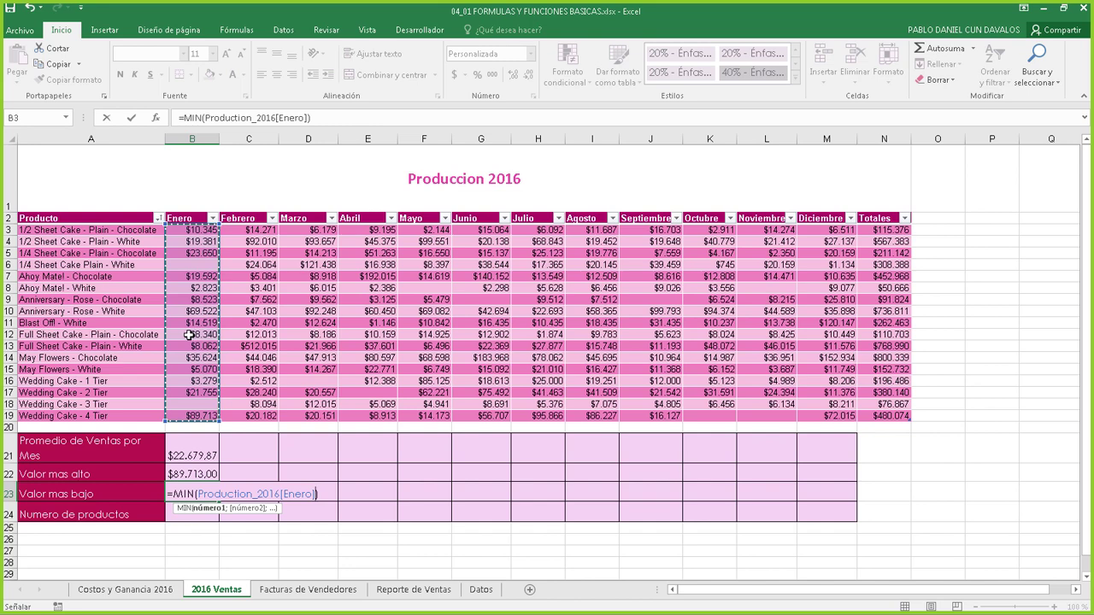
key("Return")
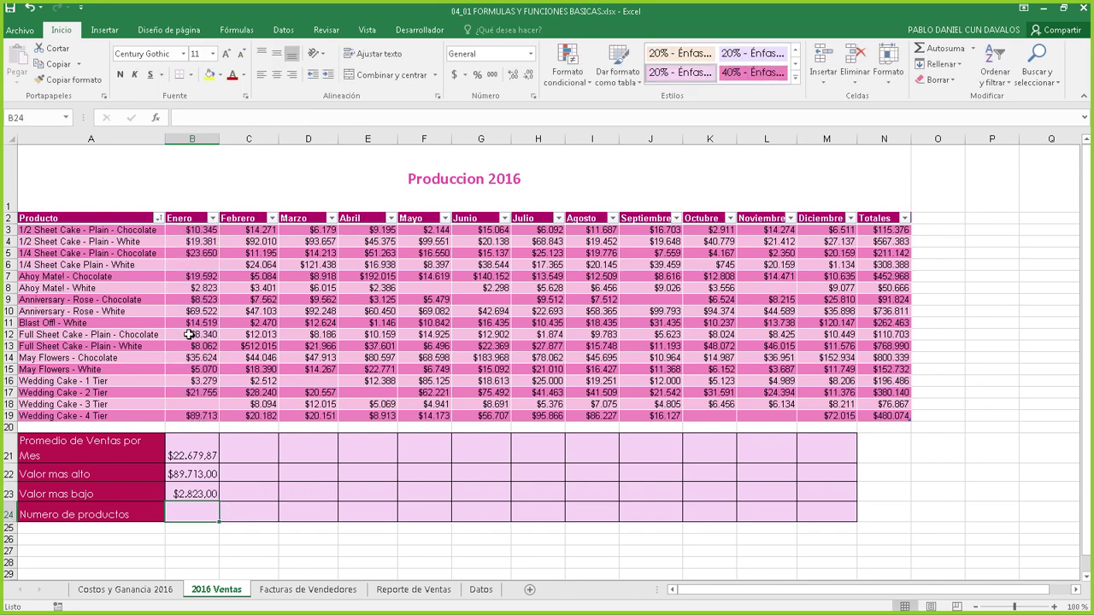
- Compare the Enero average, maximum and minimum formulas in B21:B23 with the Totales sum formula in N3
left_click(206, 491)
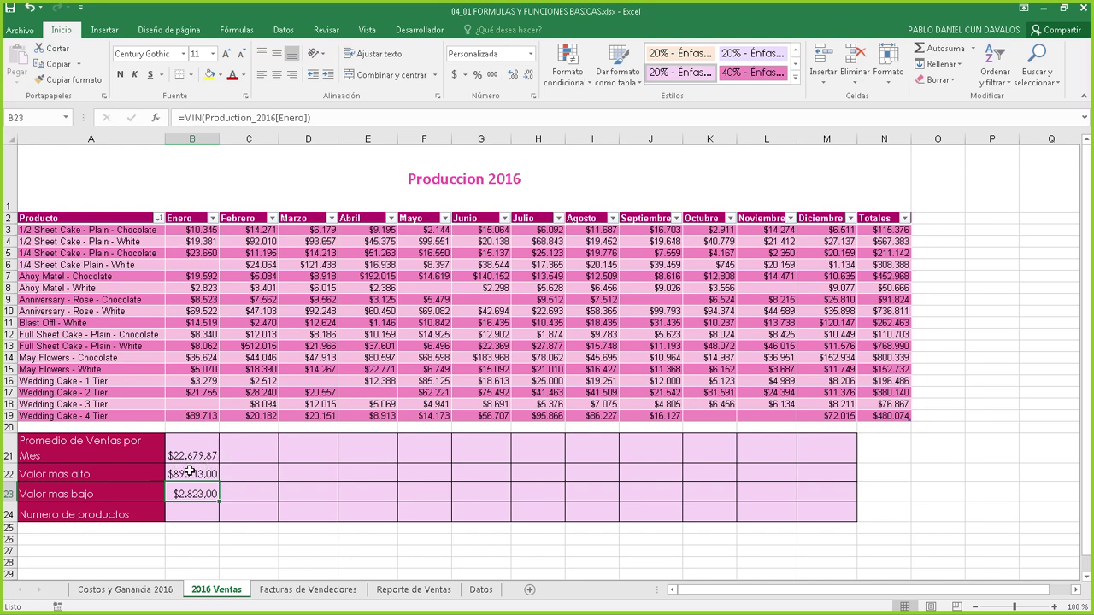
left_click(193, 471)
left_click(196, 453)
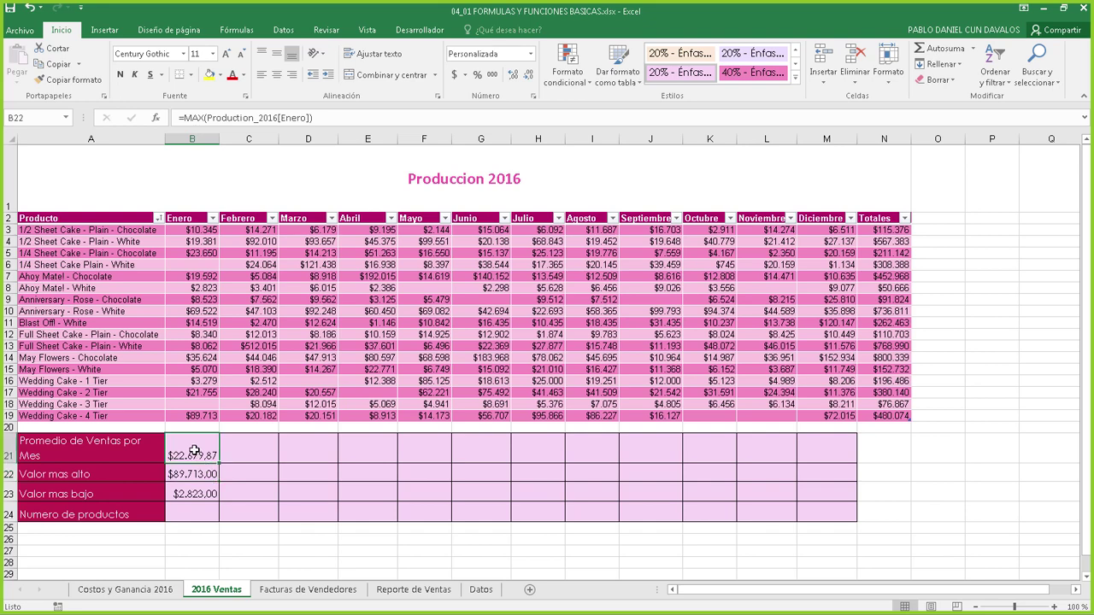
left_click(205, 471)
left_click(196, 453)
left_click(194, 478)
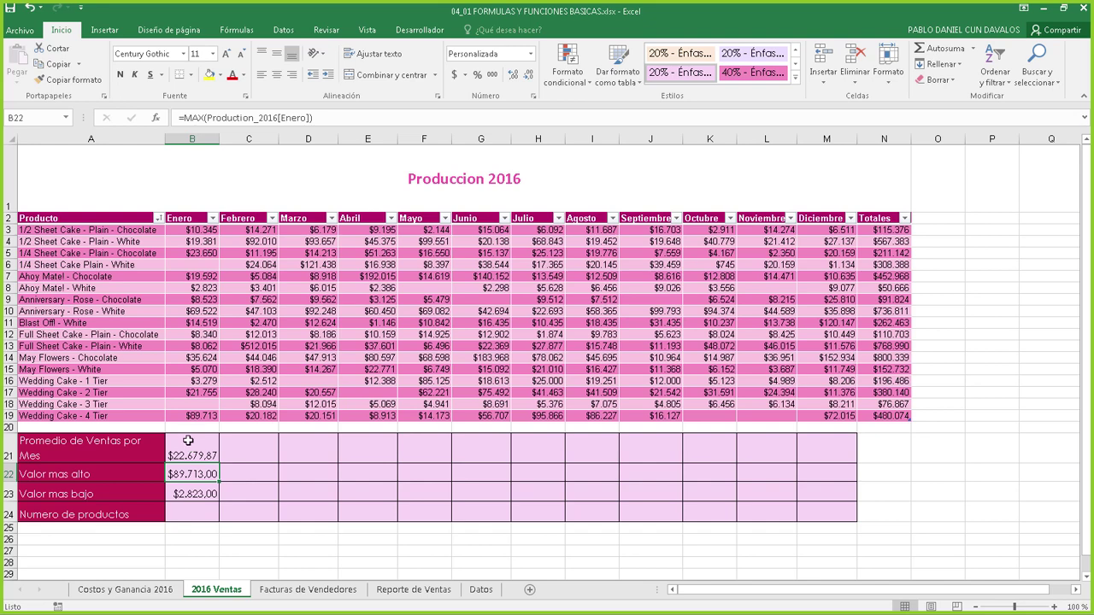
left_click(889, 228)
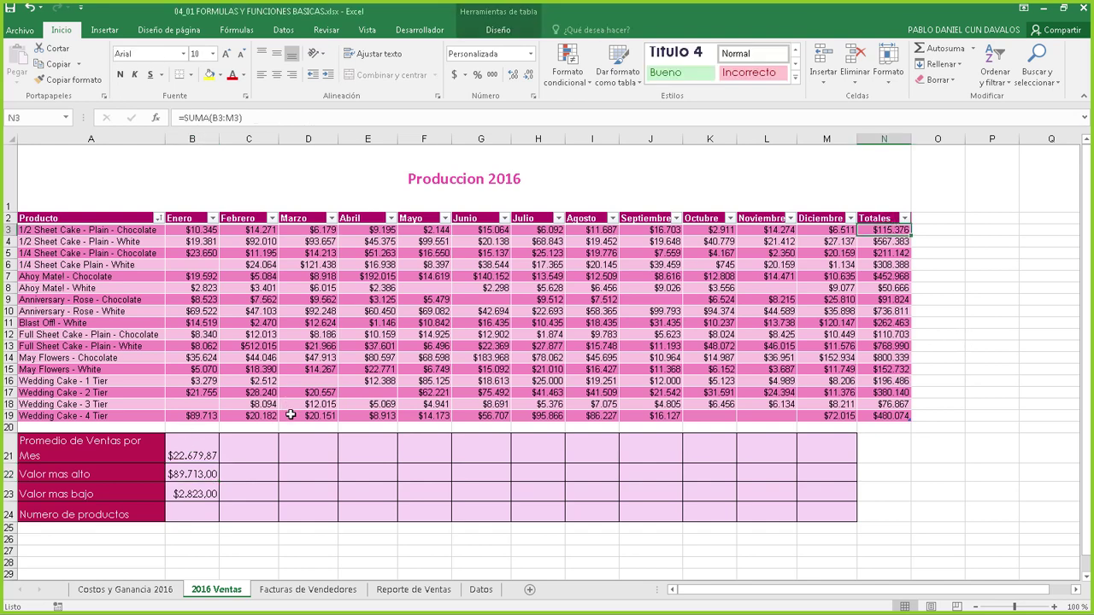
left_click(193, 448)
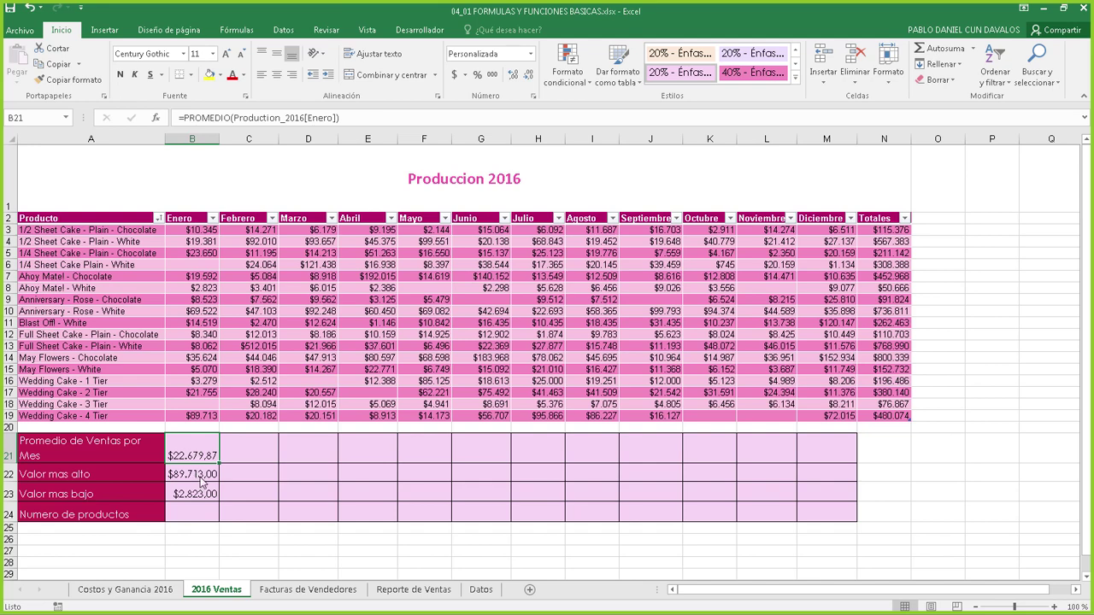
left_click(198, 474)
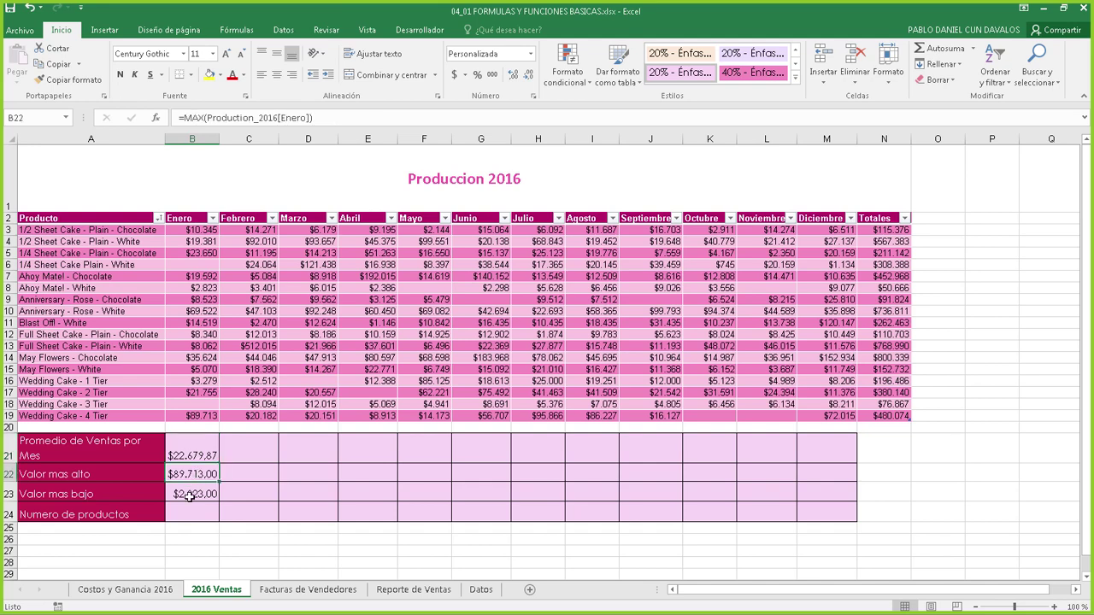
left_click(189, 496)
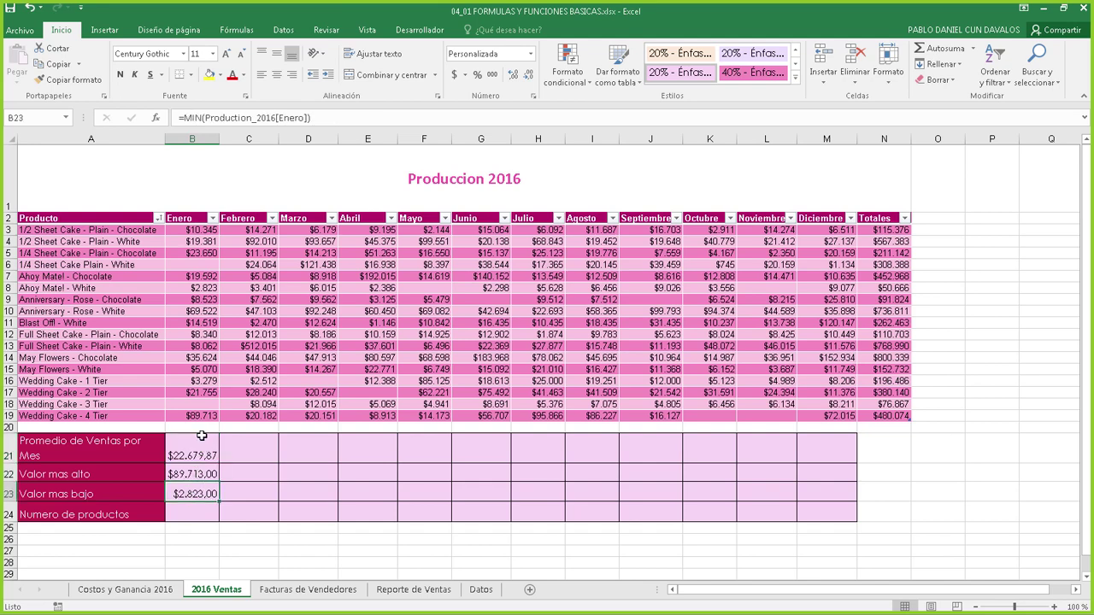
- Count the Enero products with sales in B24 using the AutoSum Contar números function over B3:B19
left_click(189, 516)
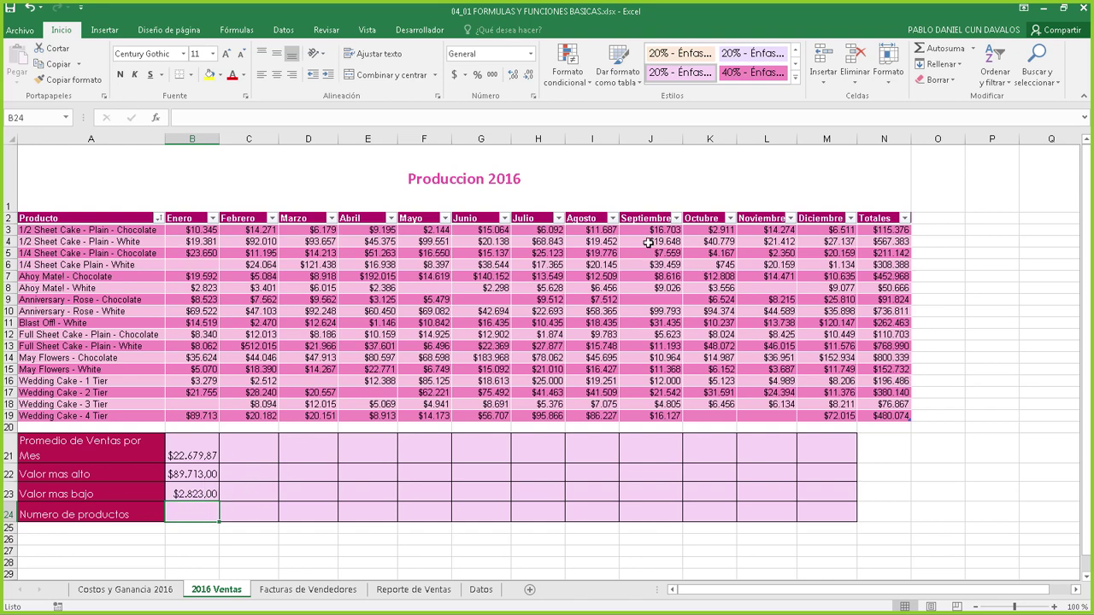
left_click(972, 49)
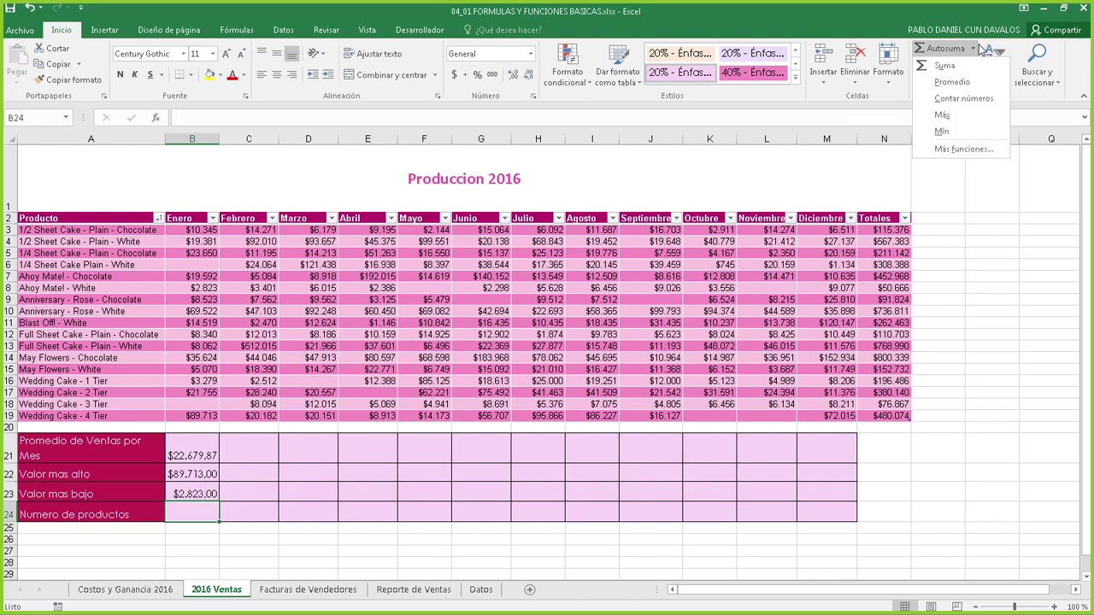
left_click(964, 100)
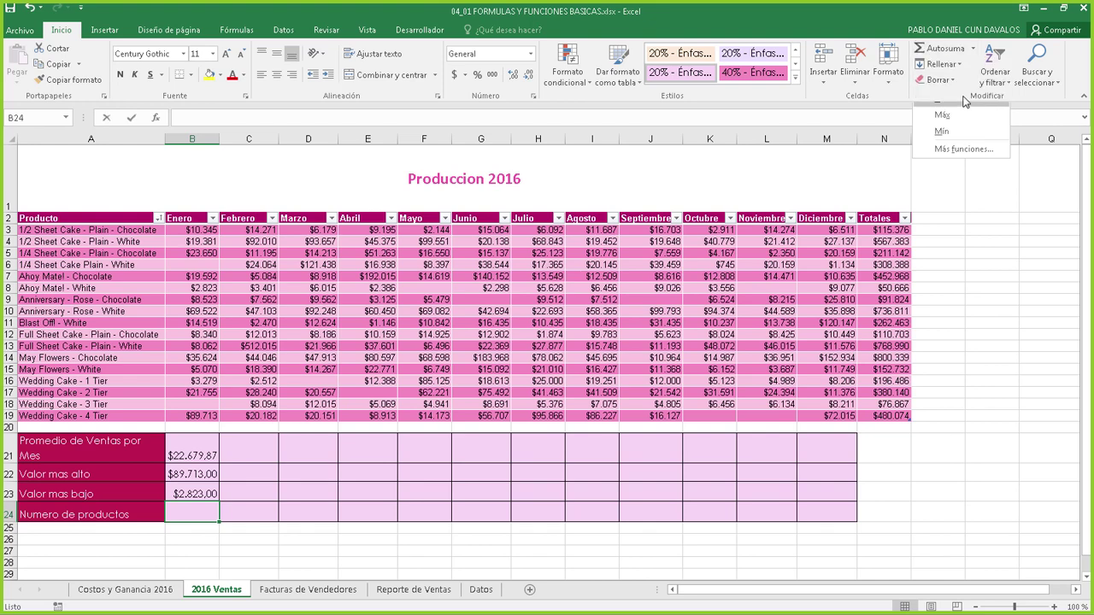
left_click_drag(199, 229, 195, 419)
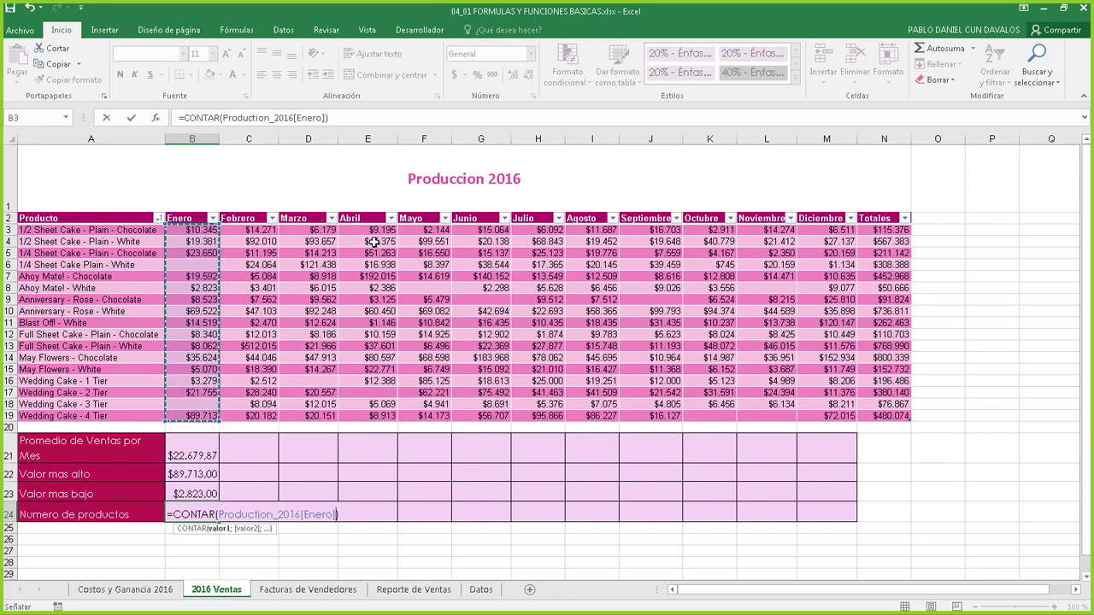
key("Return")
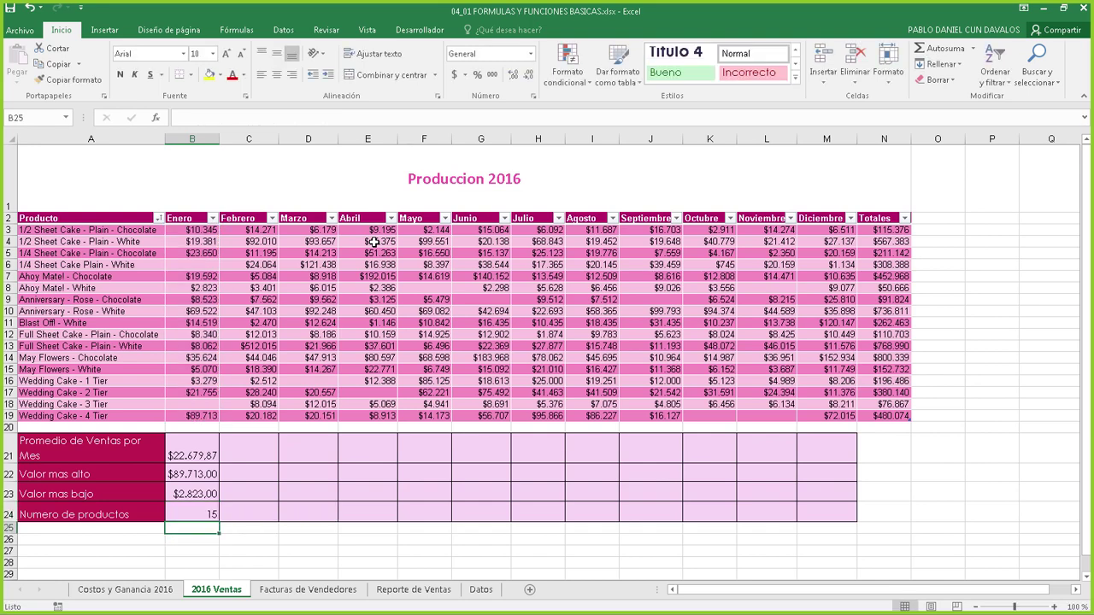
- Check the count formula in B24 against the empty Enero cells B6 and B18, and review the formulas in B21:B23
left_click(182, 506)
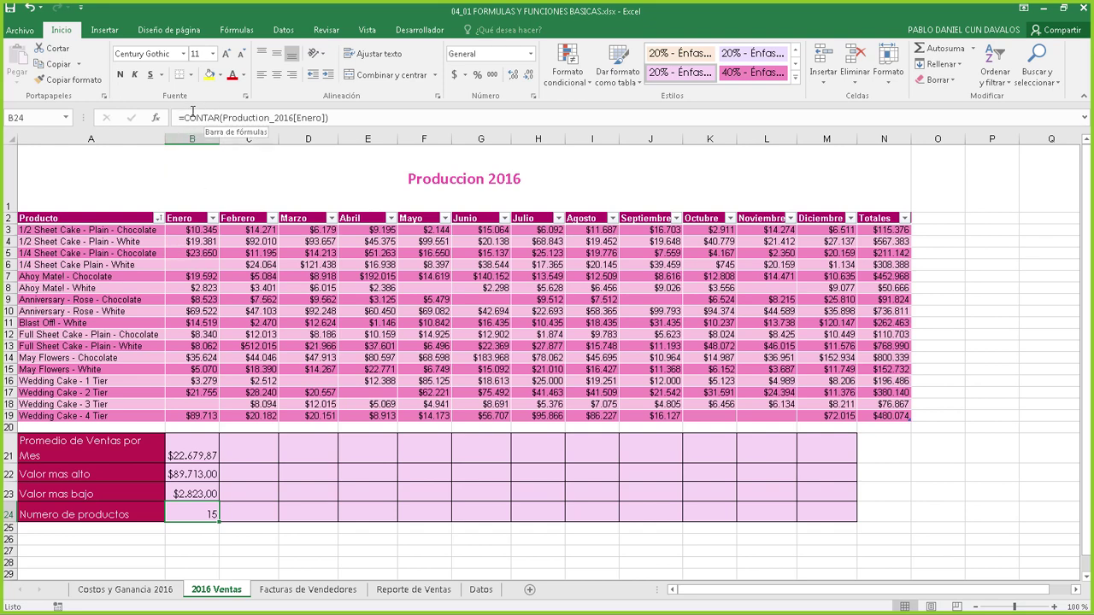
left_click(199, 266)
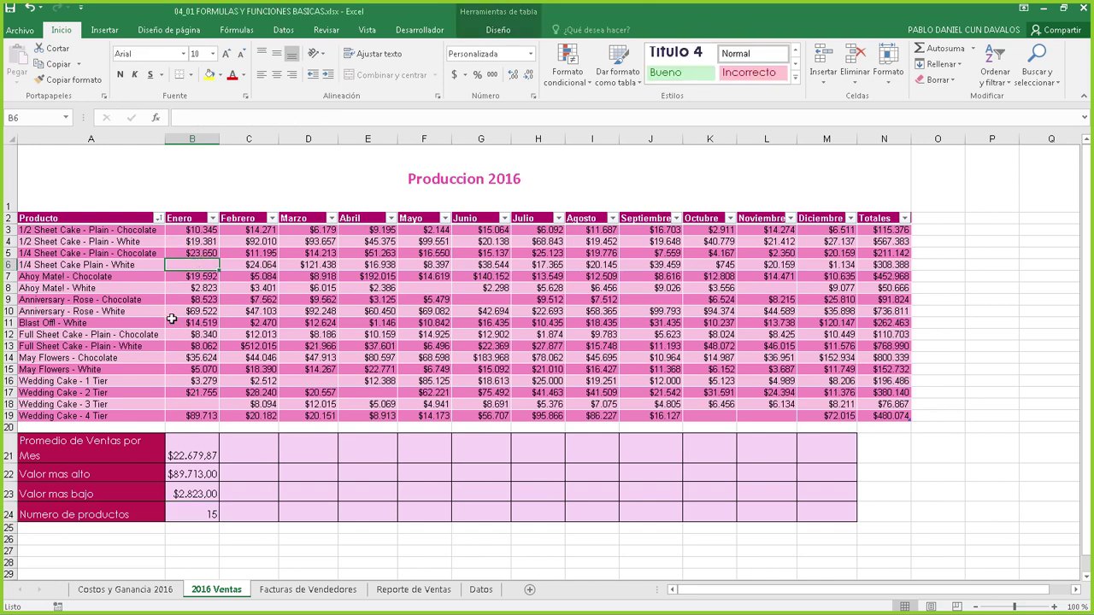
left_click(205, 402)
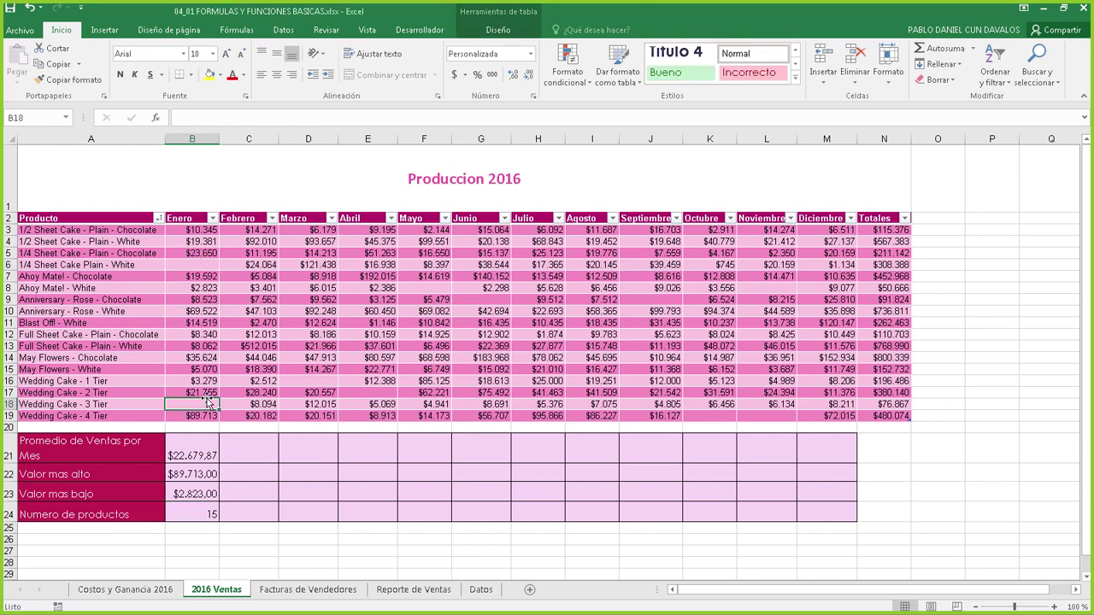
left_click(191, 489)
left_click(195, 456)
left_click(193, 474)
left_click(195, 447)
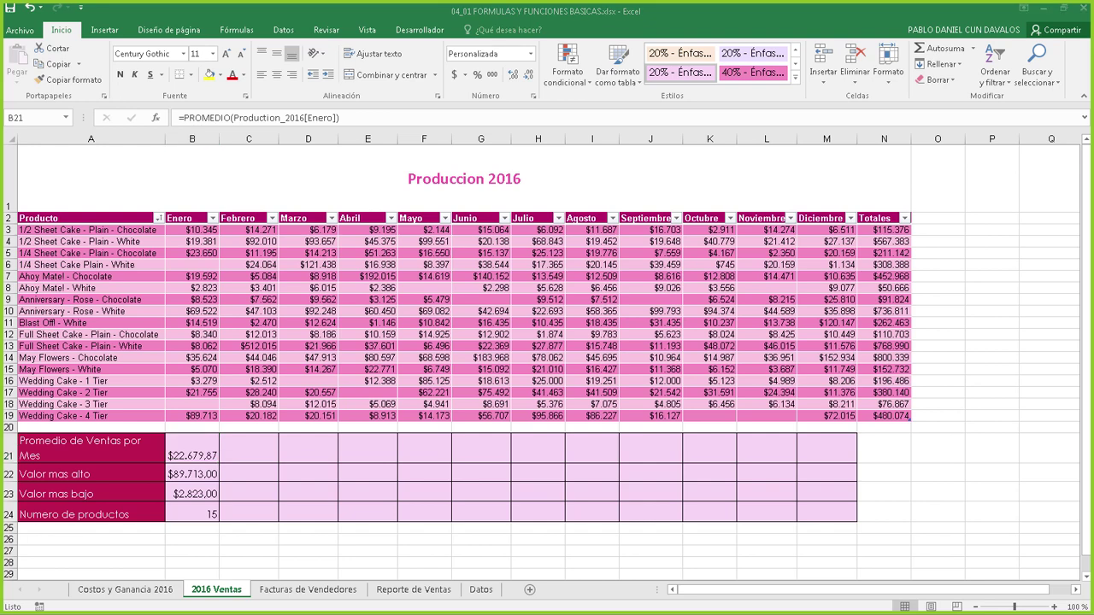
left_click(183, 453)
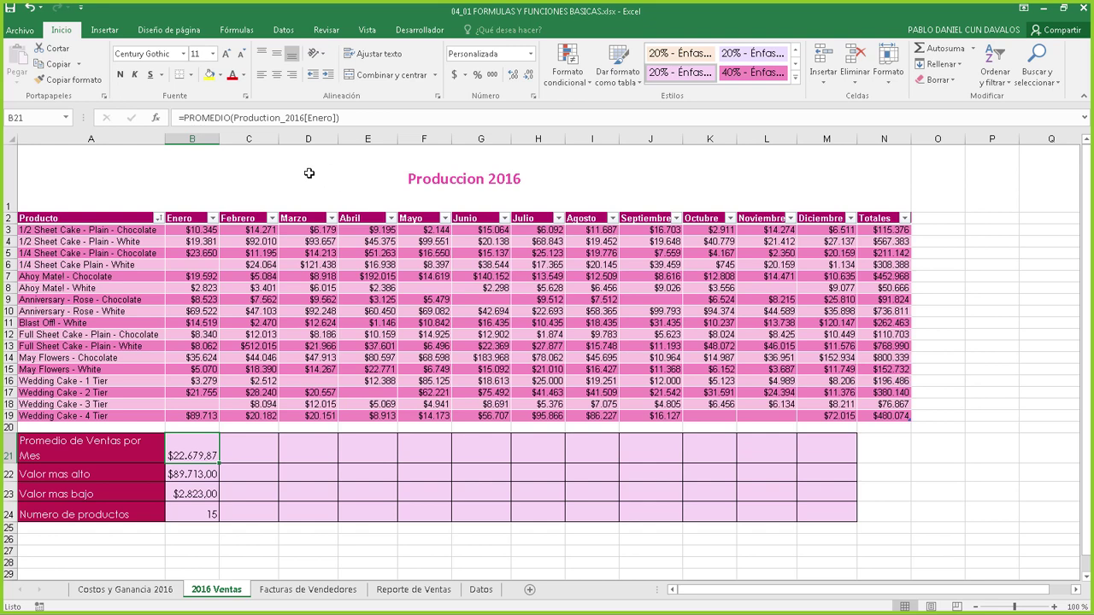
- Fill the Enero summary formulas in B21:B24 across to column M for Febrero through Diciembre, and check the Noviembre average formula
left_click(246, 139)
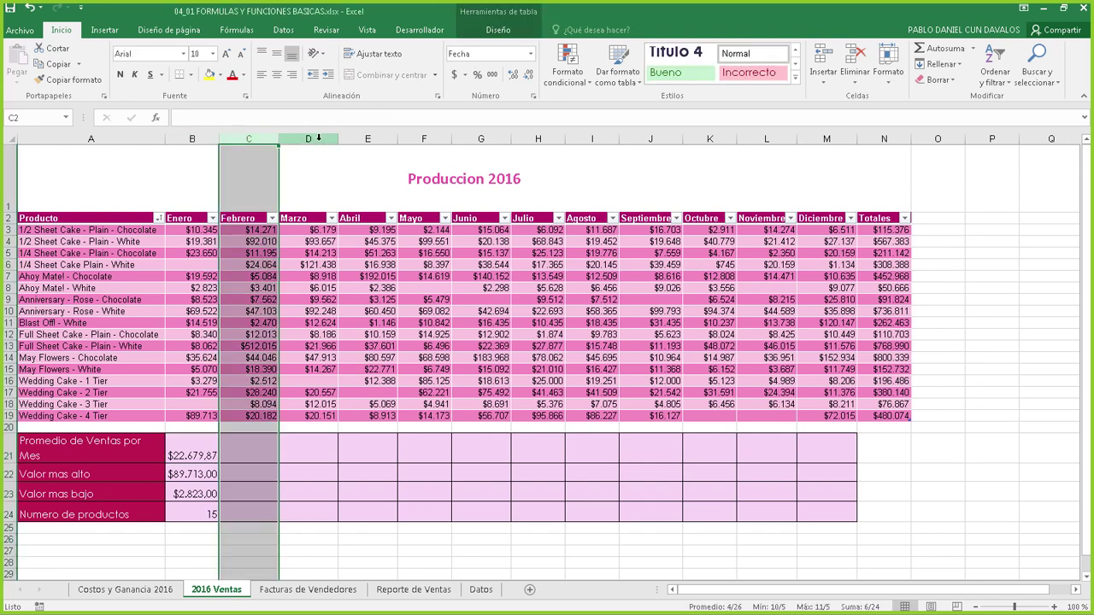
left_click(318, 140)
left_click(369, 139)
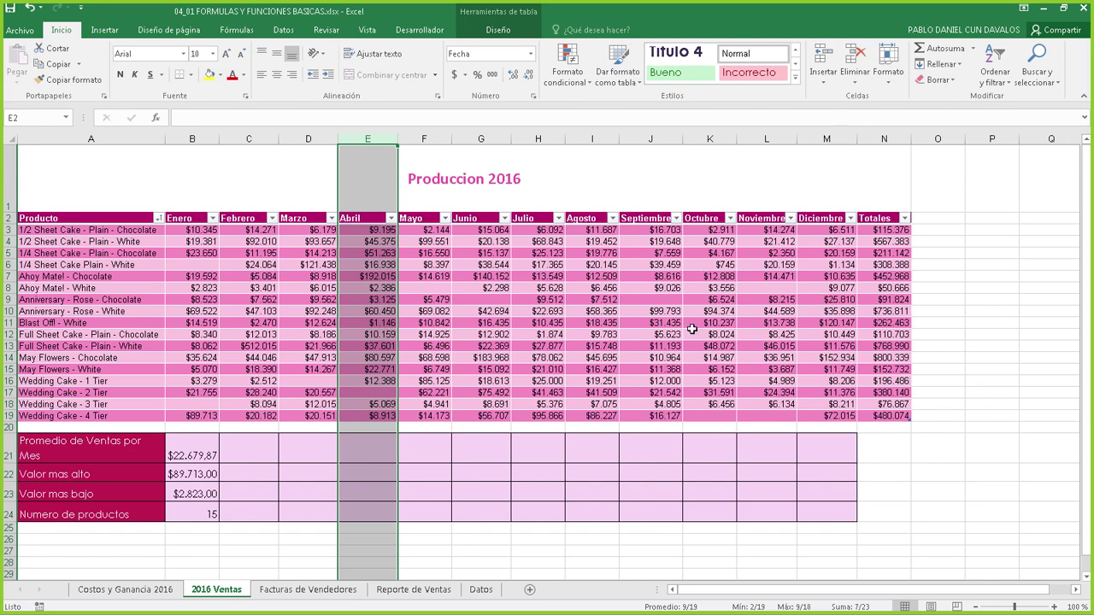
left_click(234, 453)
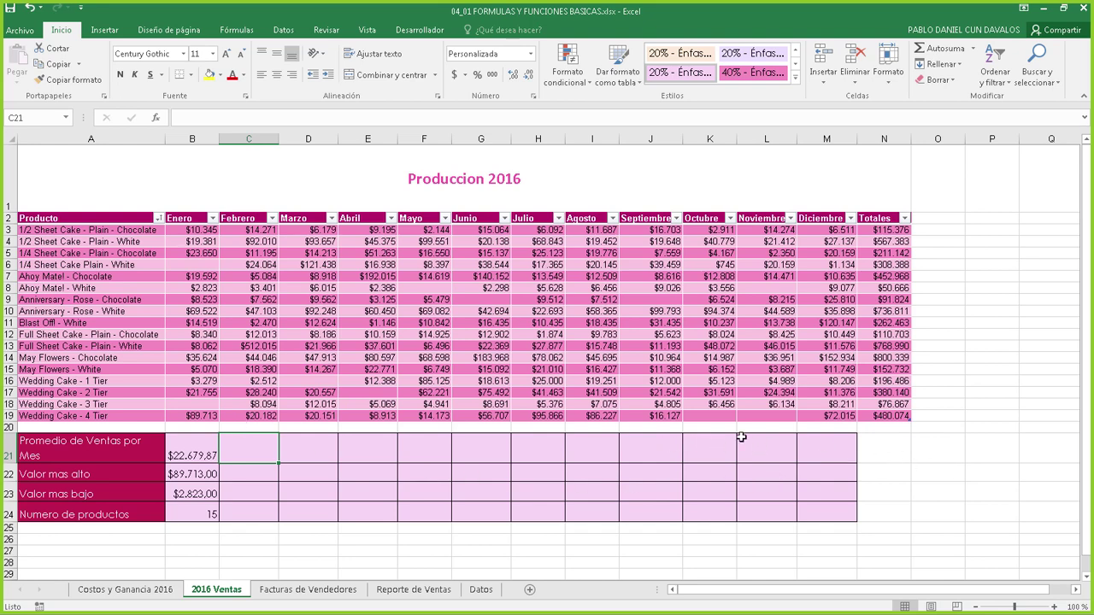
left_click_drag(198, 446, 200, 506)
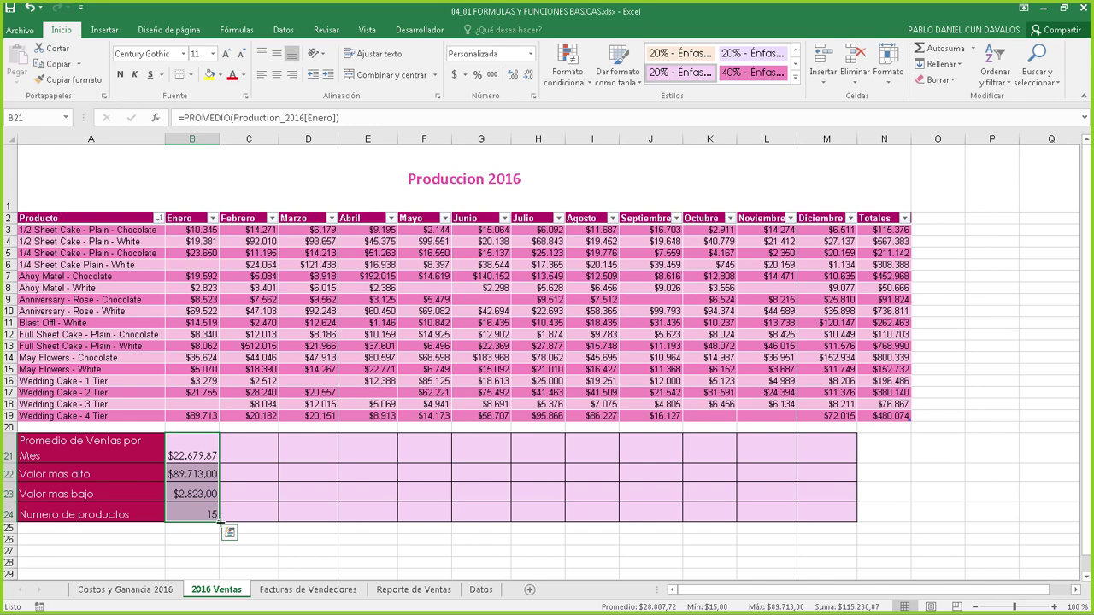
left_click_drag(220, 523, 841, 510)
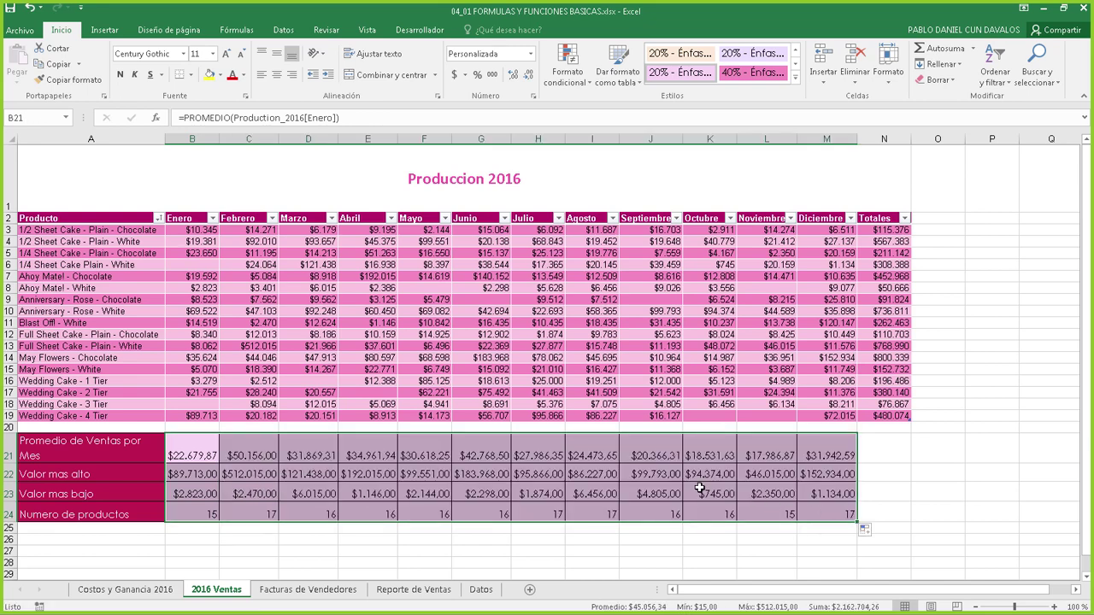
left_click(739, 442)
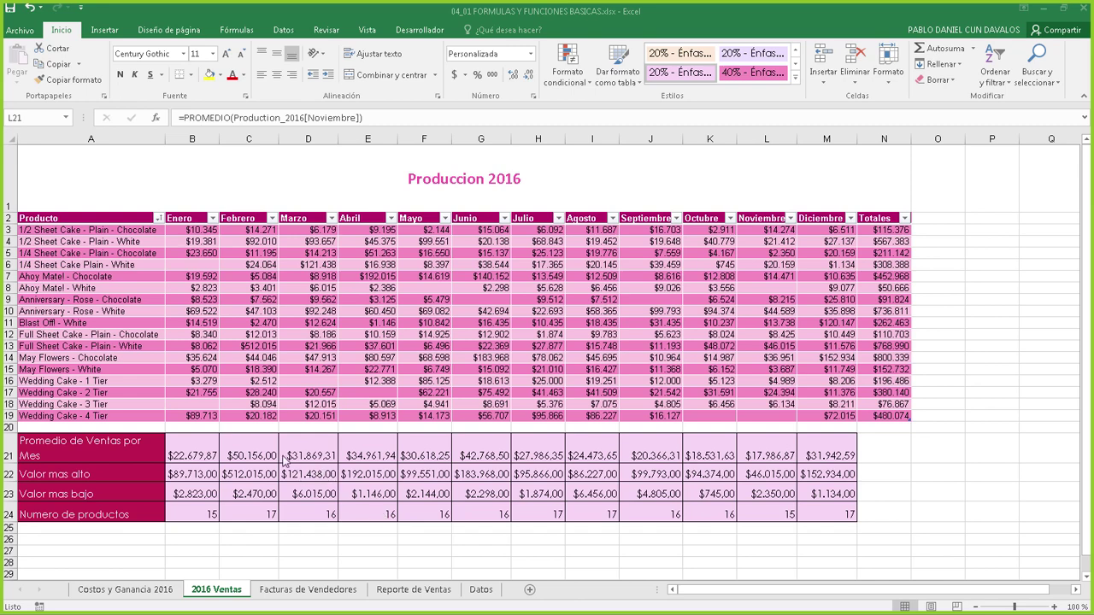
left_click(388, 456)
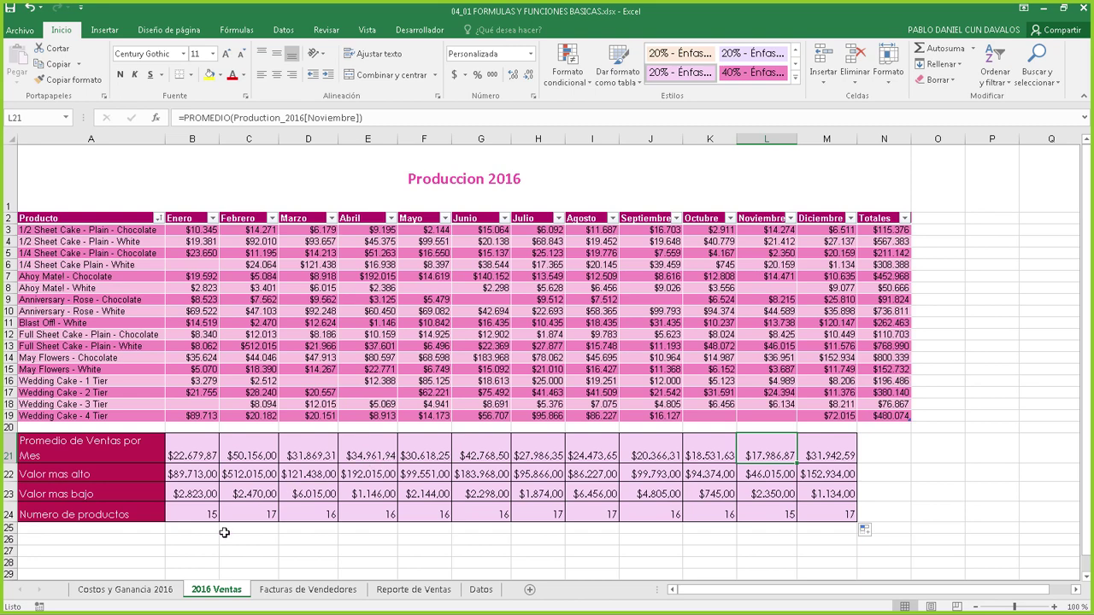
- Open the Facturas de Vendedores sheet and select cell A4 in the ID del Vendedor column
left_click(310, 589)
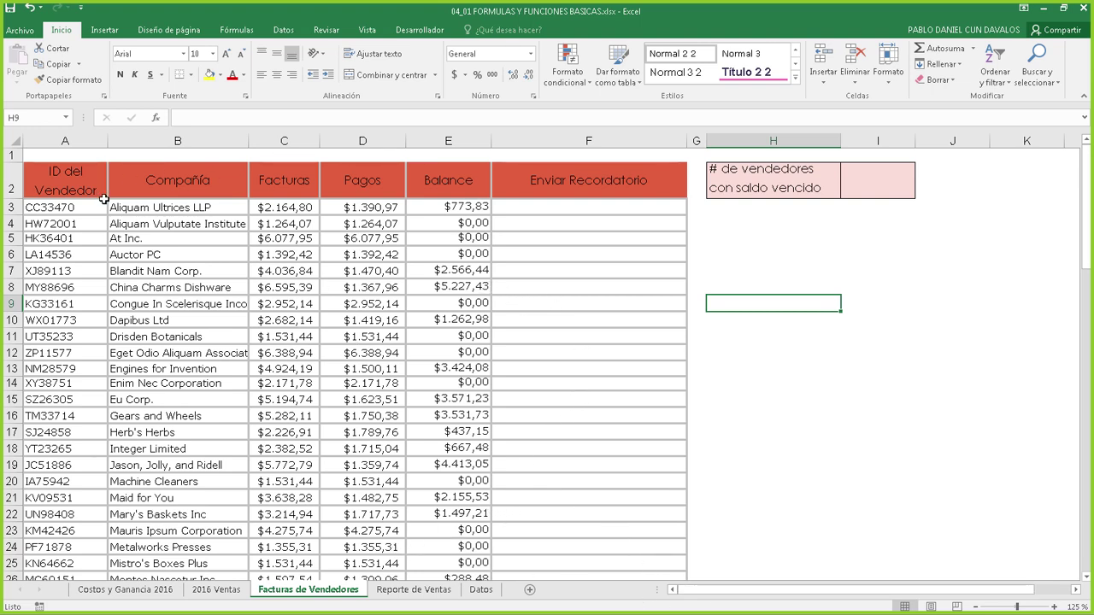
left_click(76, 221)
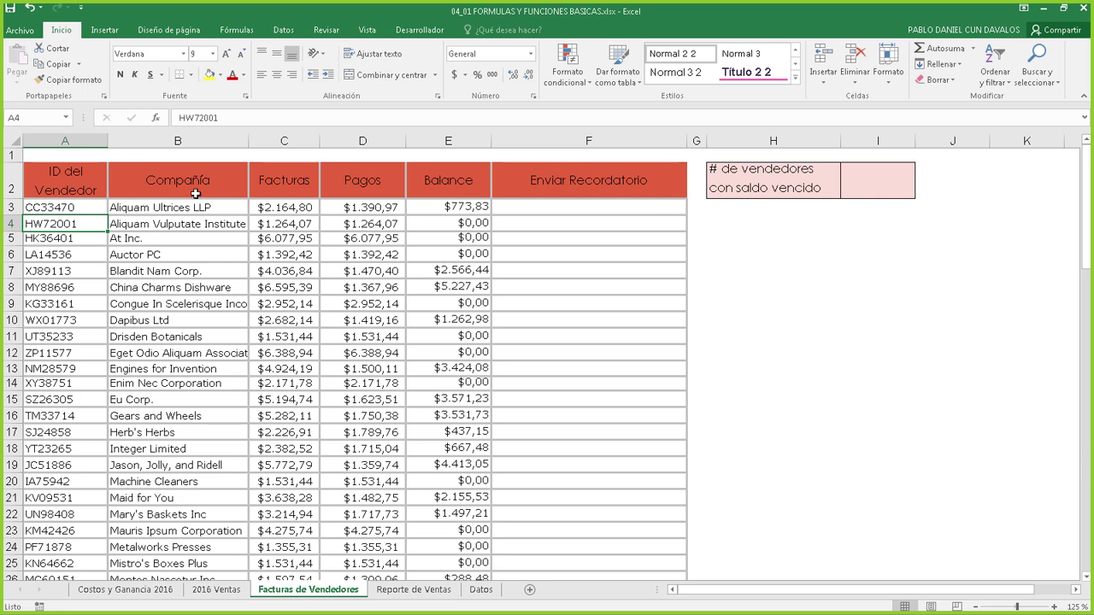
- Review the Compañía, Facturas and Pagos columns of the vendor table
left_click(173, 203)
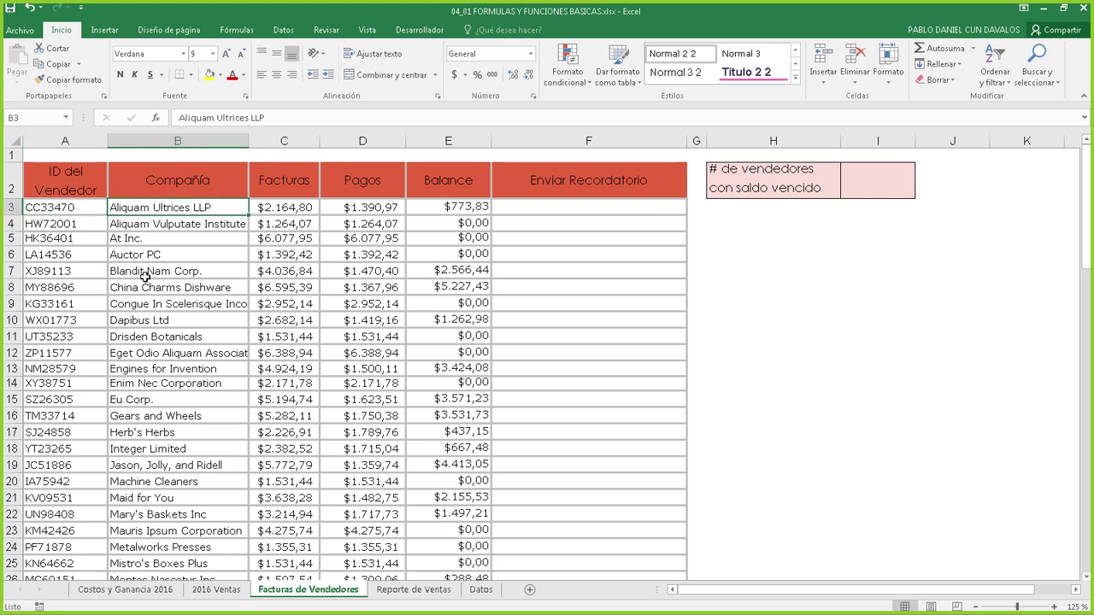
left_click(145, 274)
left_click(166, 347)
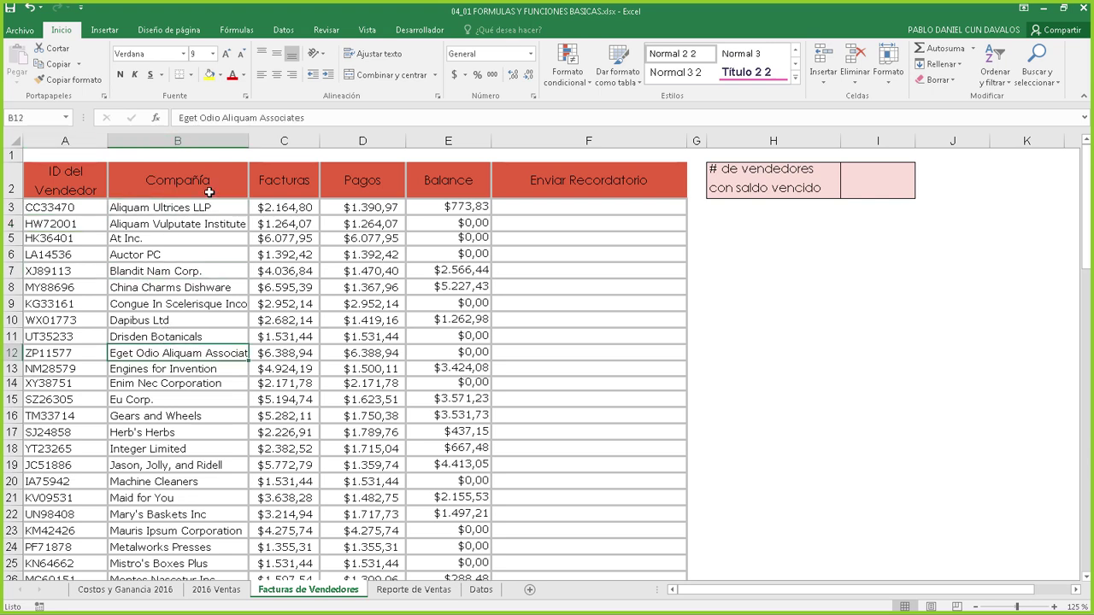
left_click(295, 140)
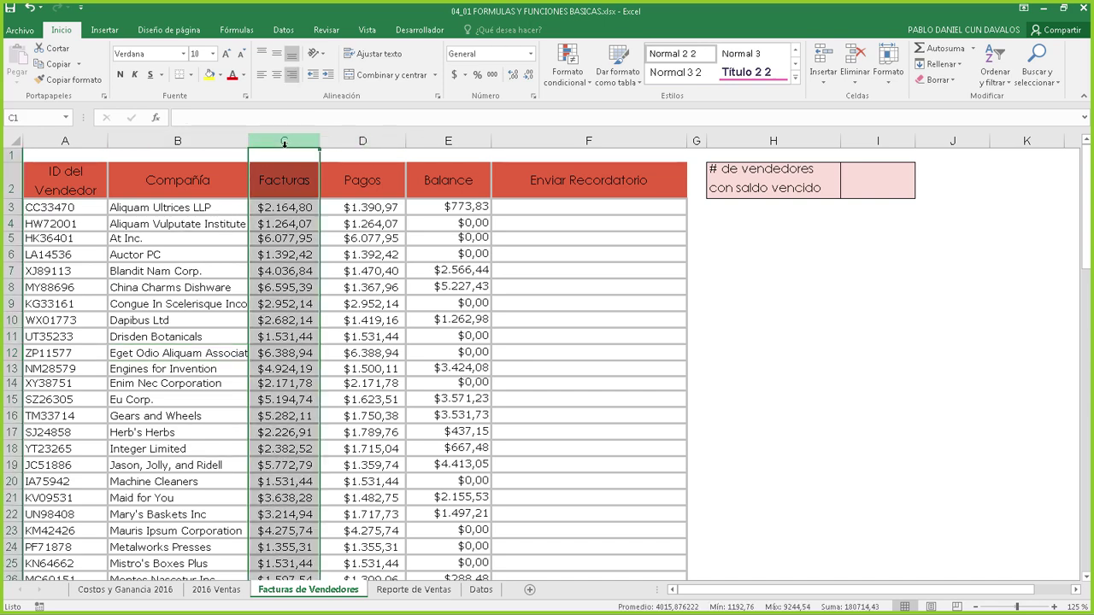
left_click(379, 140)
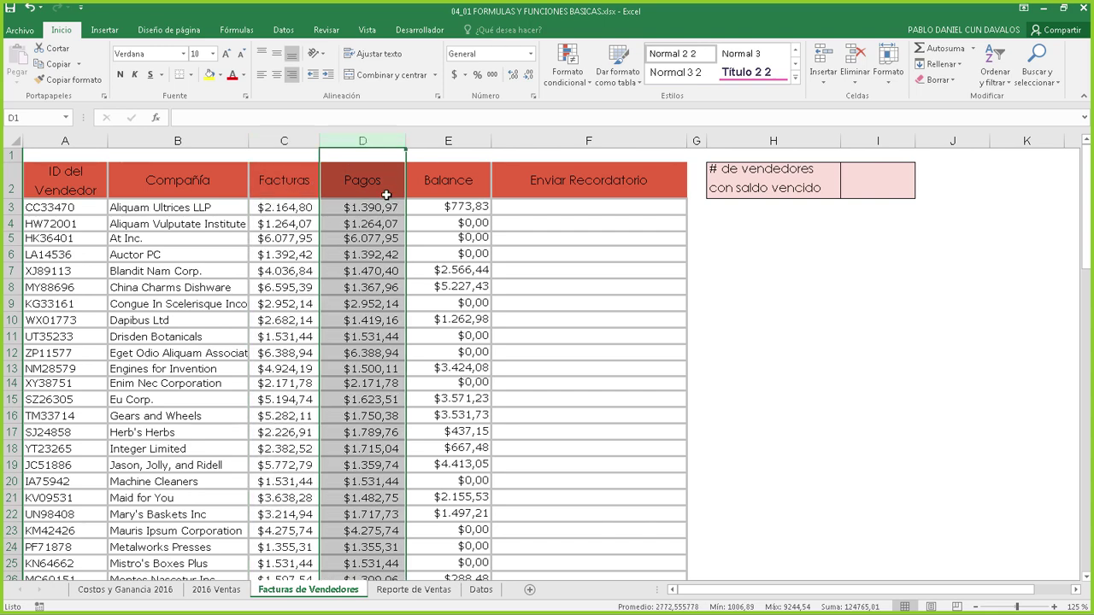
- Inspect the Balance column formulas in rows 3 to 10, comparing vendors with outstanding and zero balances
left_click(467, 142)
left_click(458, 207)
left_click(457, 272)
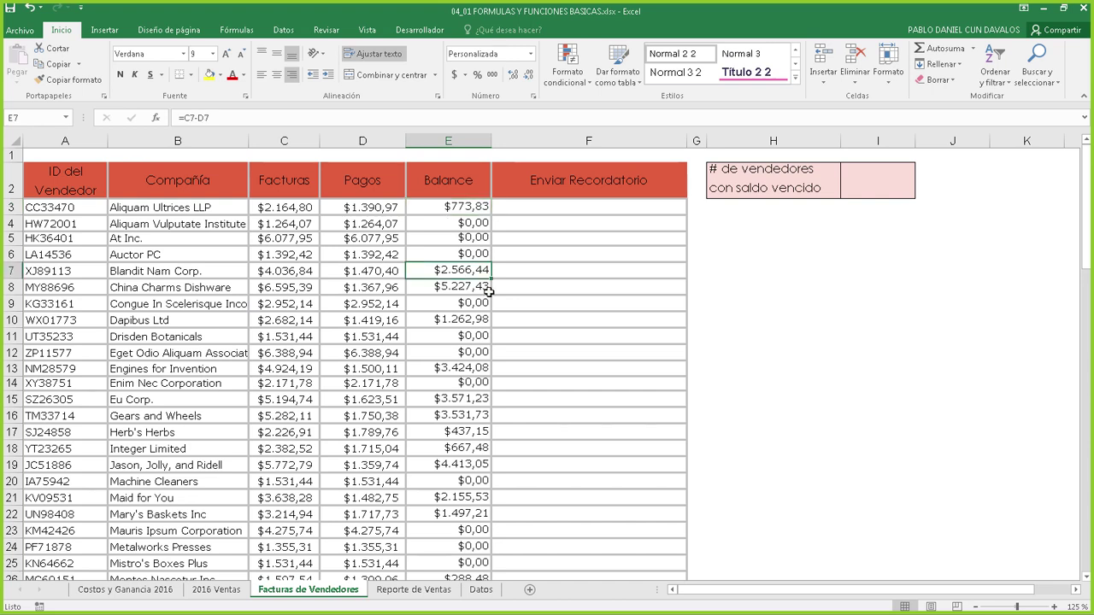
left_click(470, 321)
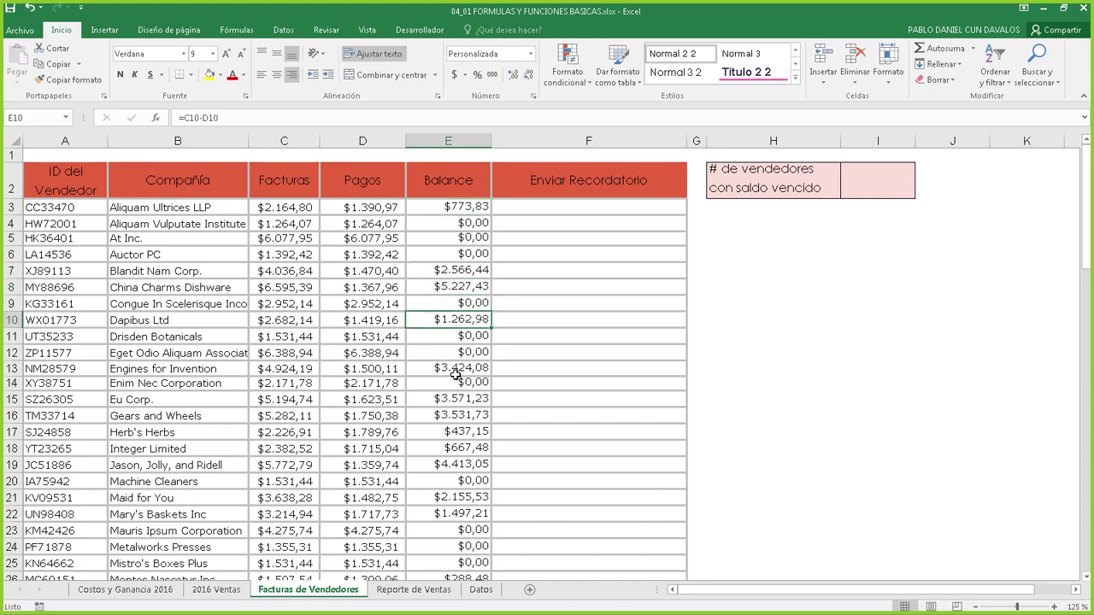
left_click(468, 223)
left_click(460, 237)
left_click(462, 254)
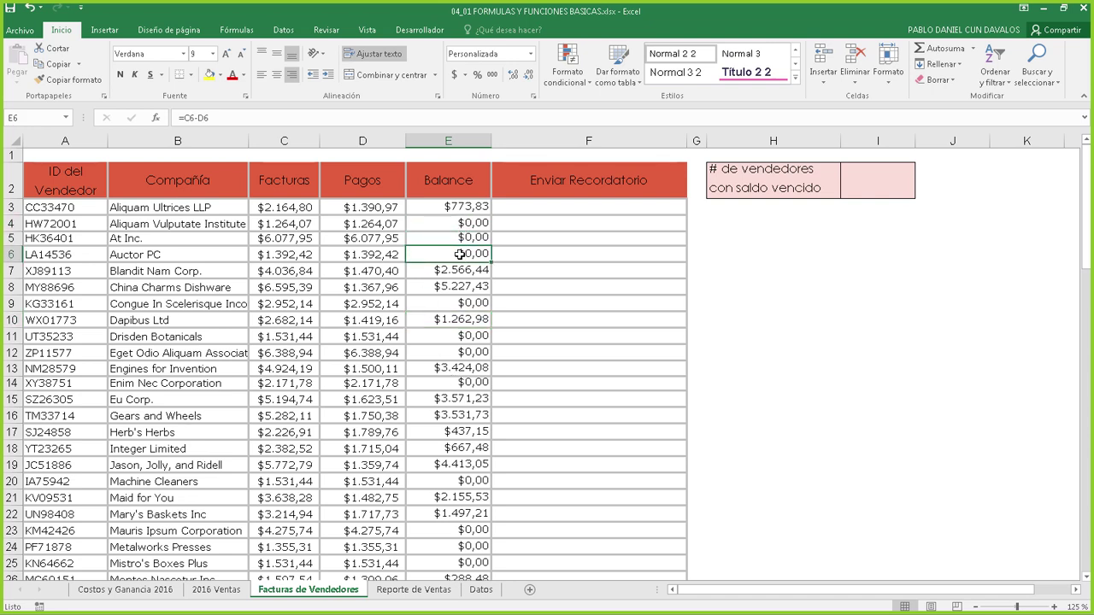
left_click(466, 208)
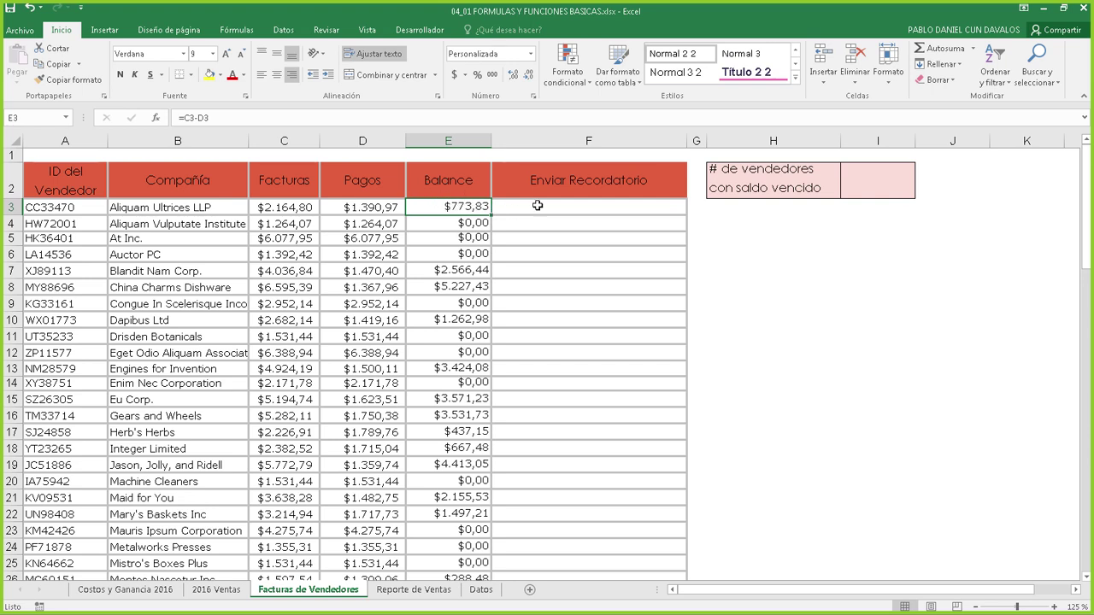
- Examine the Enviar Recordatorio column and the overdue-vendor count cell I2 against the balances in E3:E6, and select F3
left_click(579, 140)
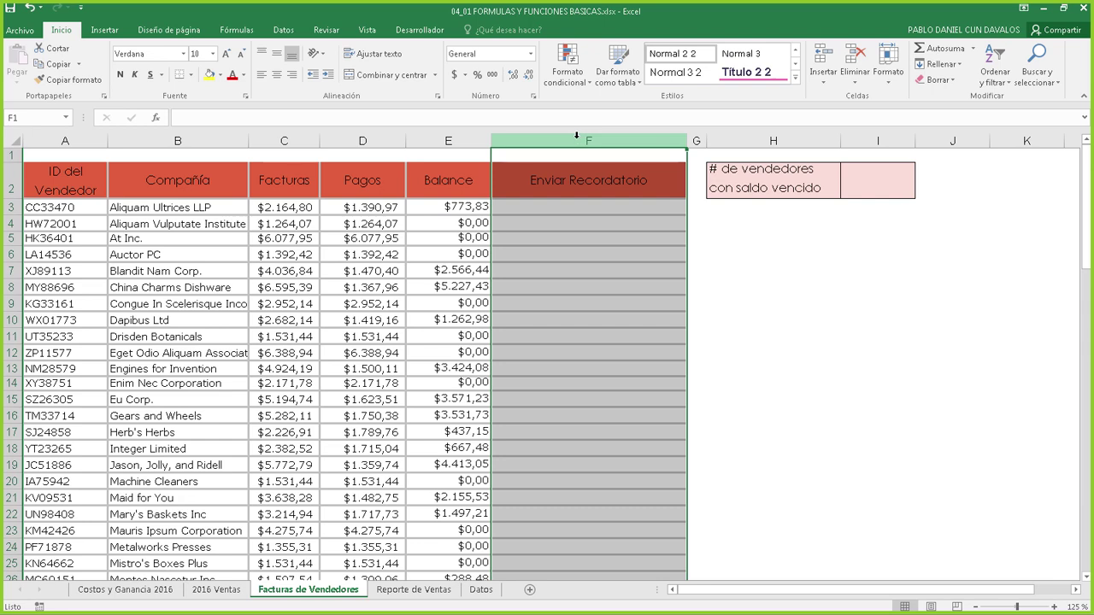
left_click(847, 186)
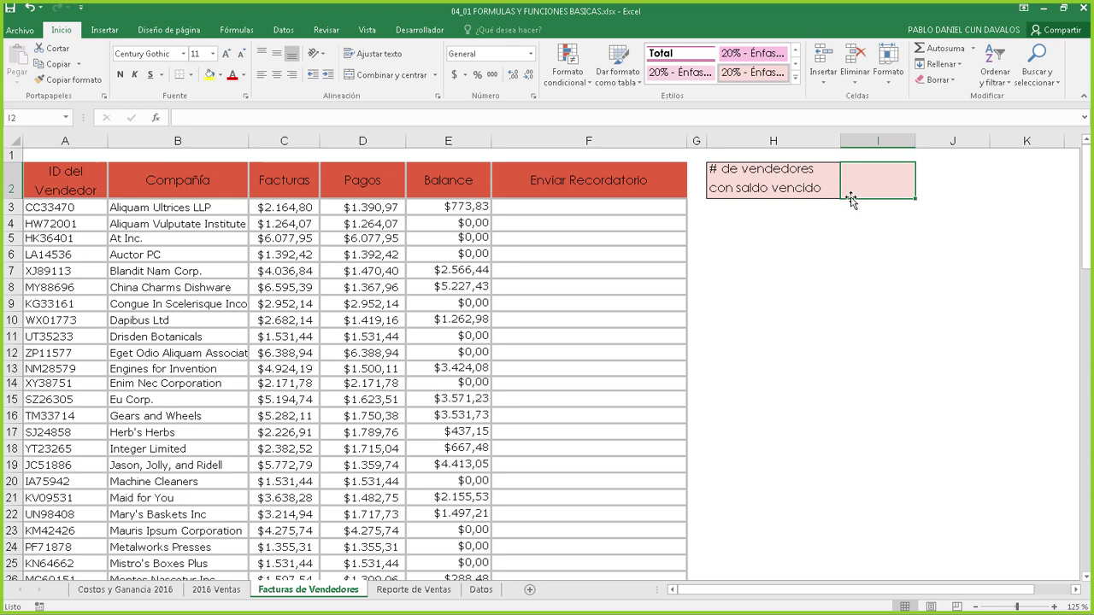
left_click(647, 206)
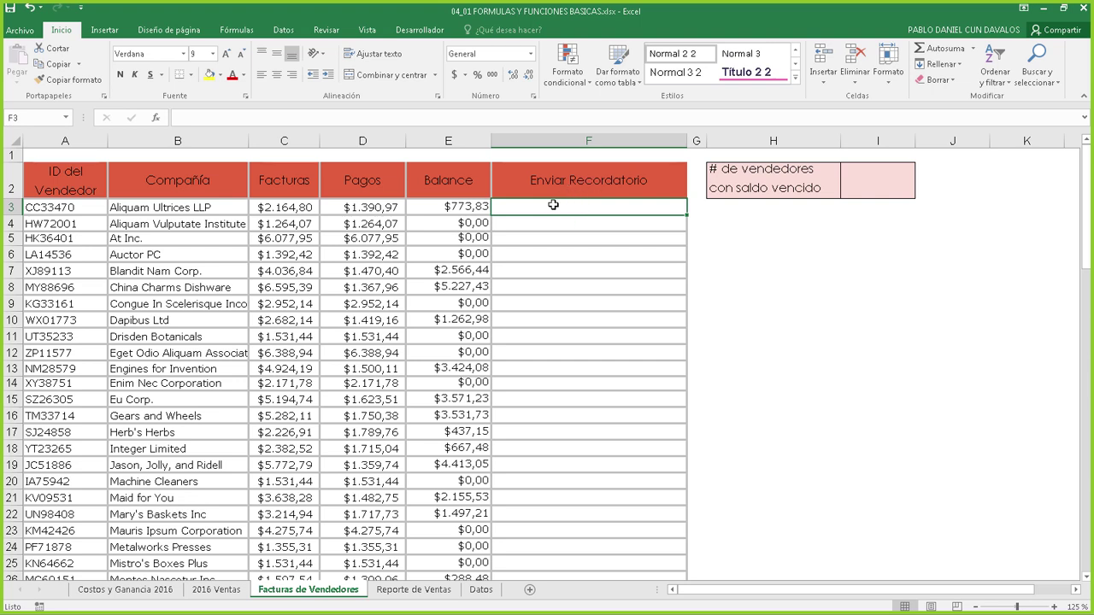
left_click(472, 207)
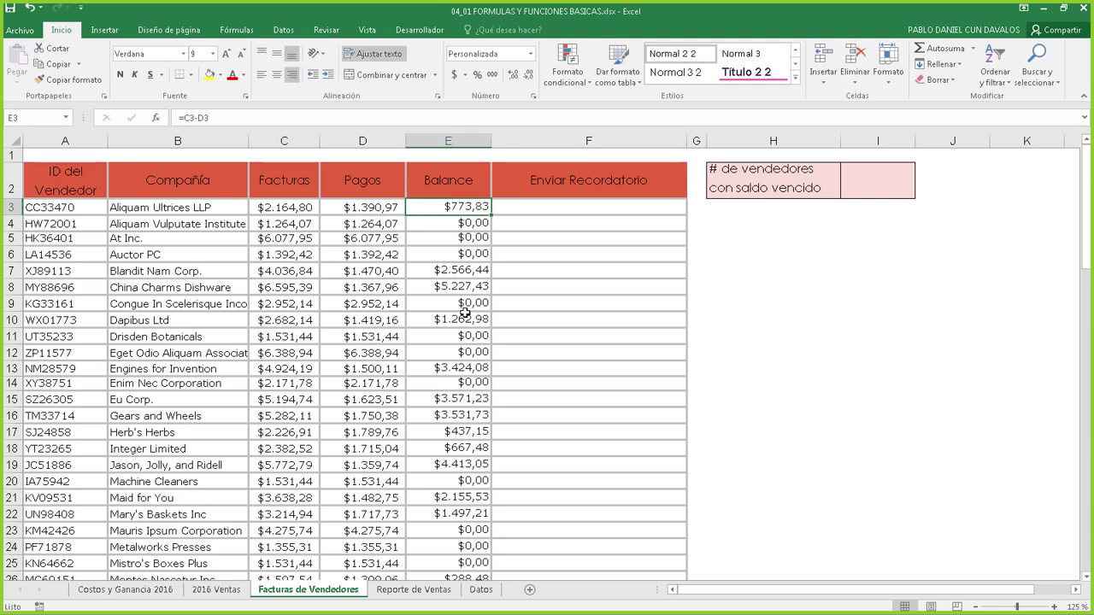
left_click(465, 221)
left_click(475, 207)
left_click(571, 210)
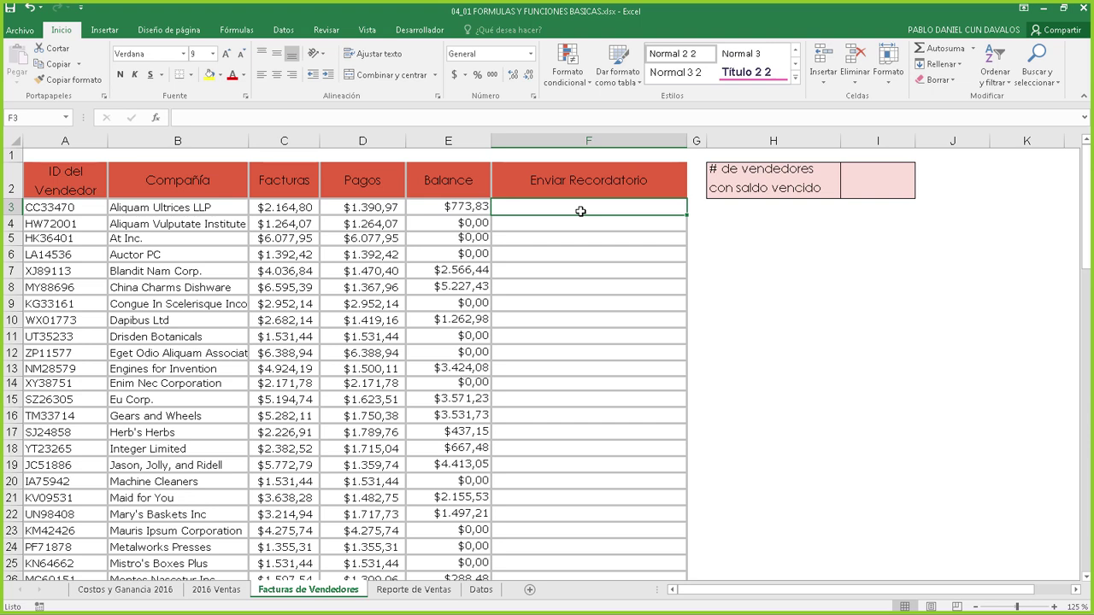
left_click_drag(476, 224, 469, 256)
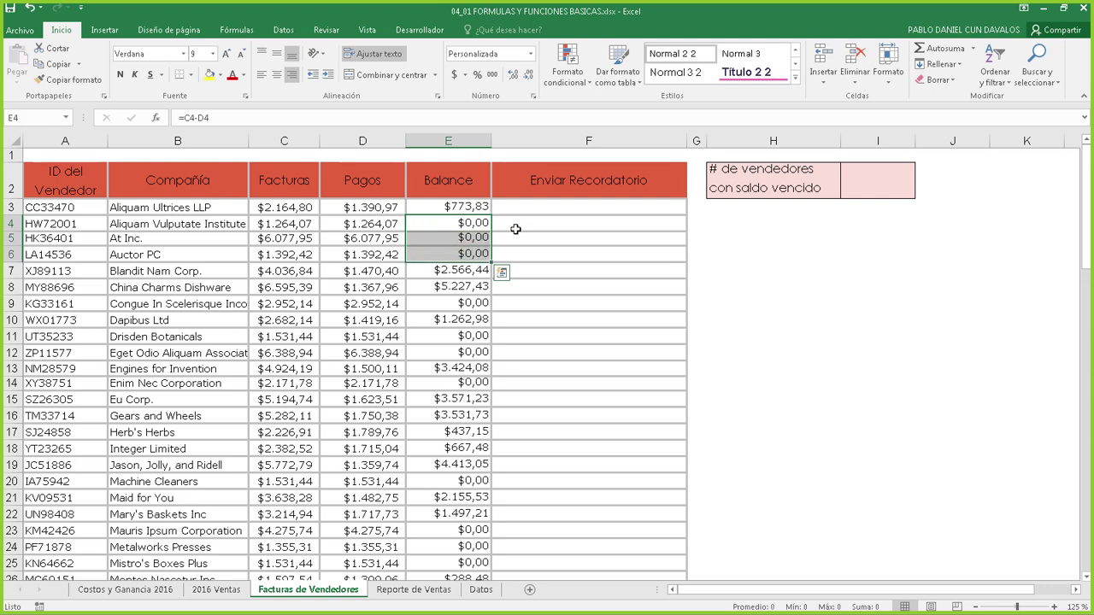
left_click(516, 226)
left_click(517, 238)
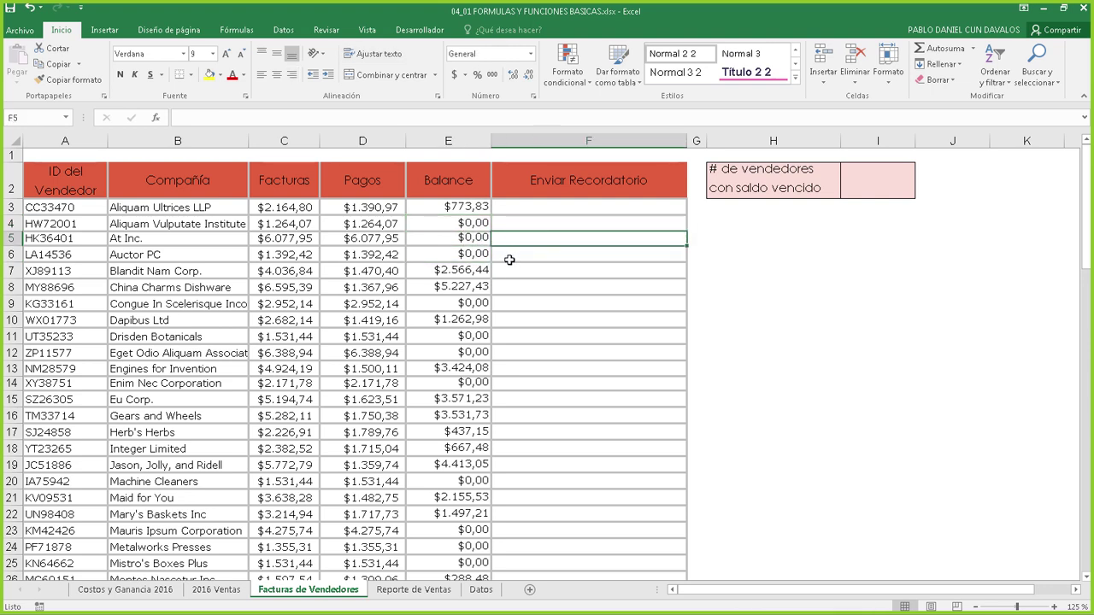
left_click(521, 208)
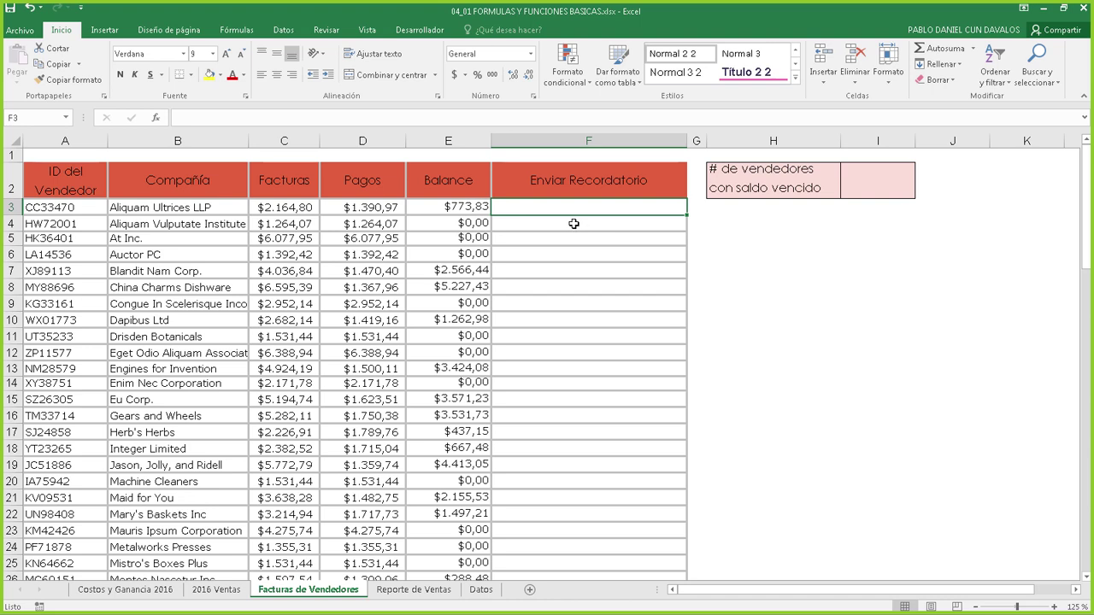
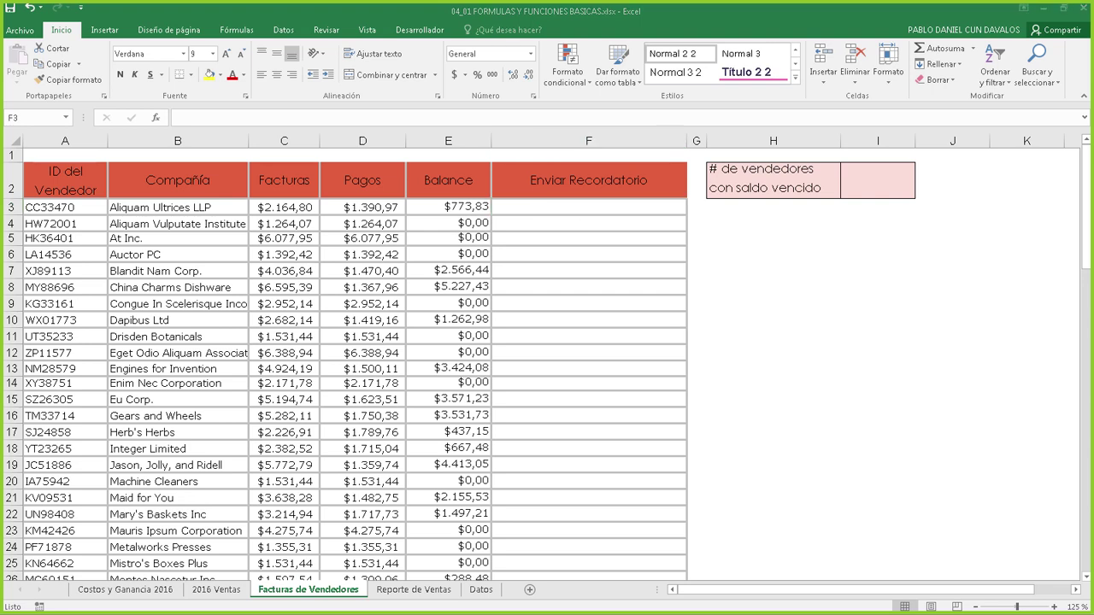
- Look through the AutoSum function options for cell F3 without inserting any of them
left_click(588, 211)
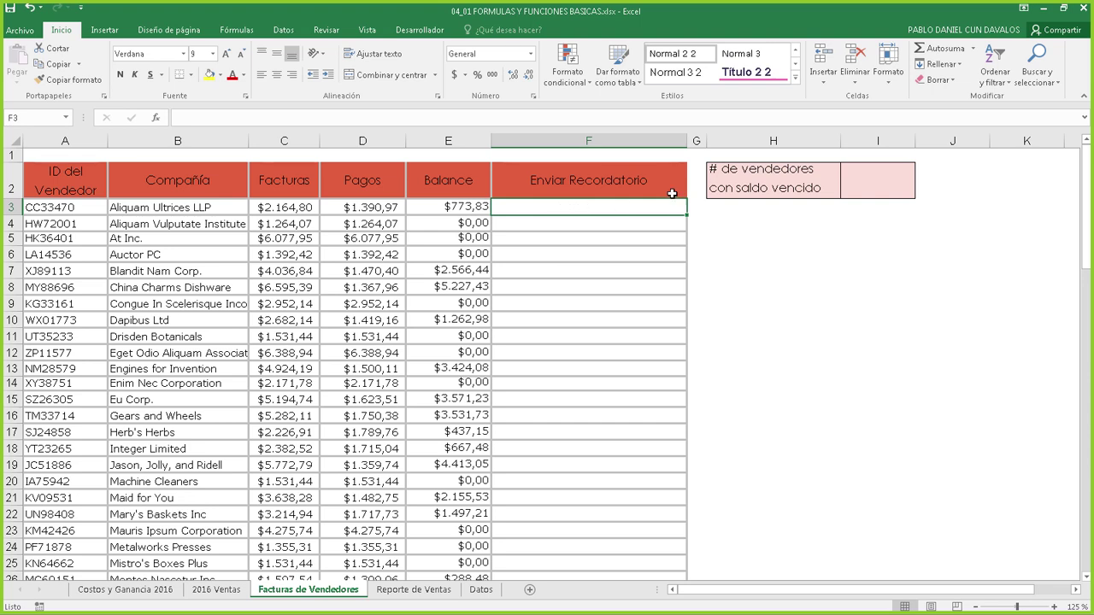
left_click(974, 49)
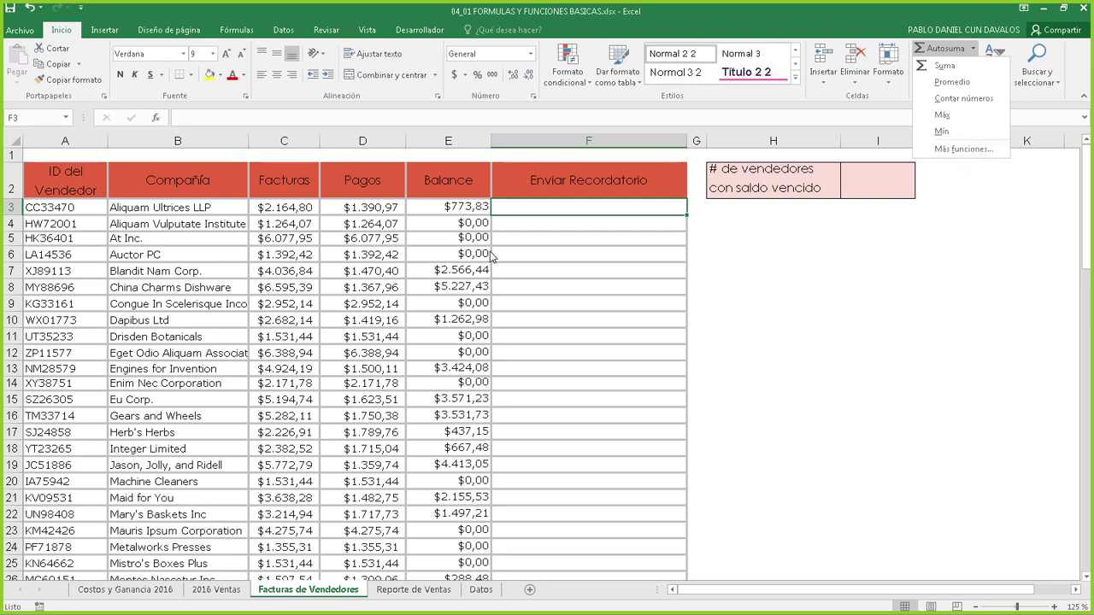
left_click(555, 208)
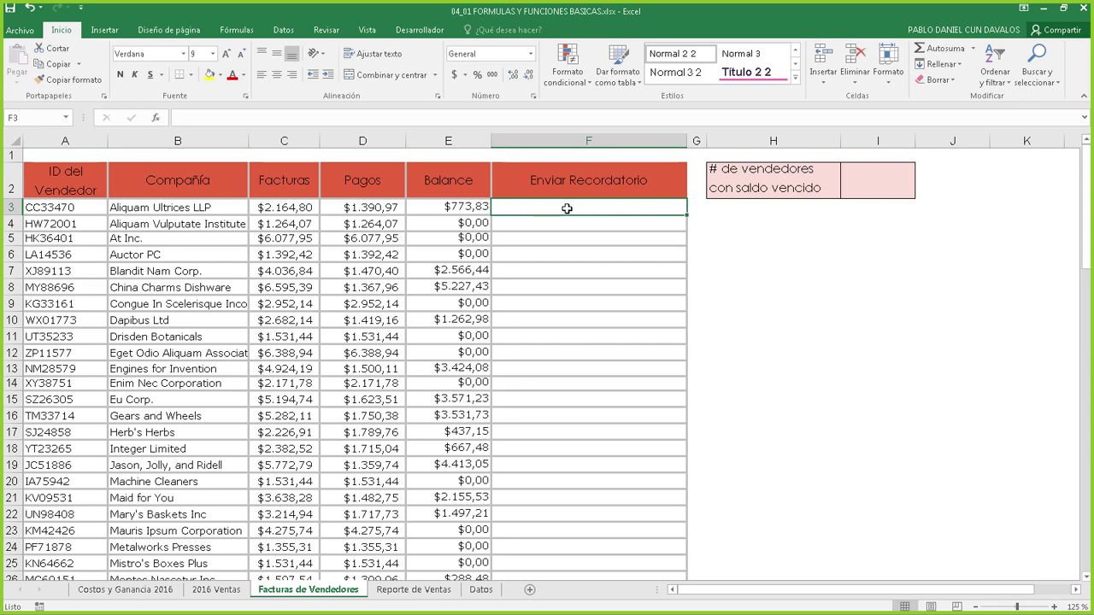
- Browse the function library's Financieras, Lógicas, Texto, Fecha y hora, and Búsqueda y referencia categories, and check the SI function's description
left_click(239, 33)
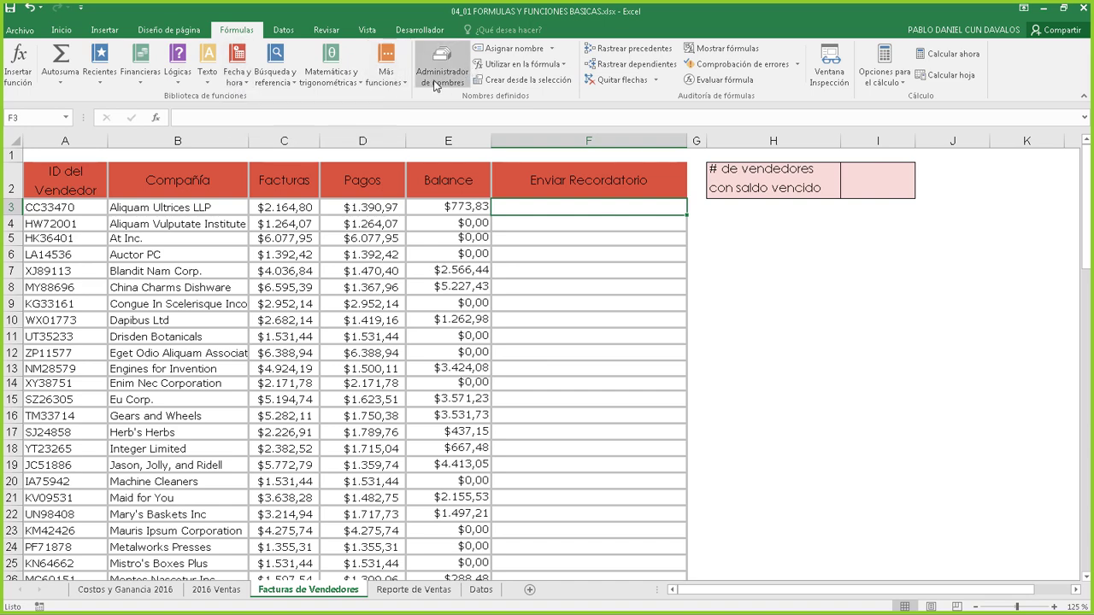
left_click(145, 85)
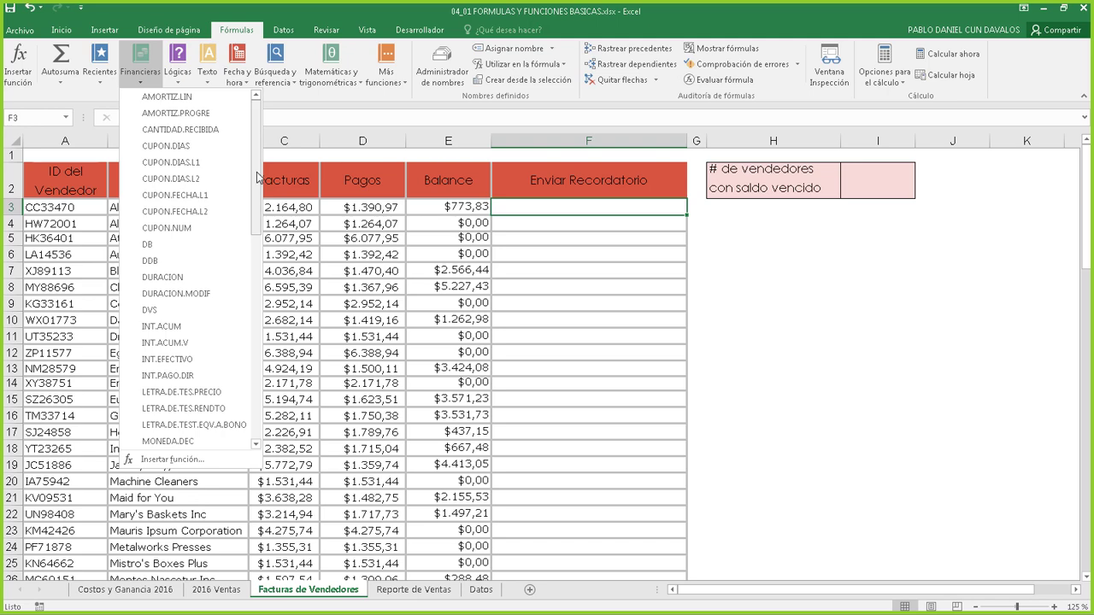
scroll(245, 280, "down", 5)
scroll(246, 280, "down", 6)
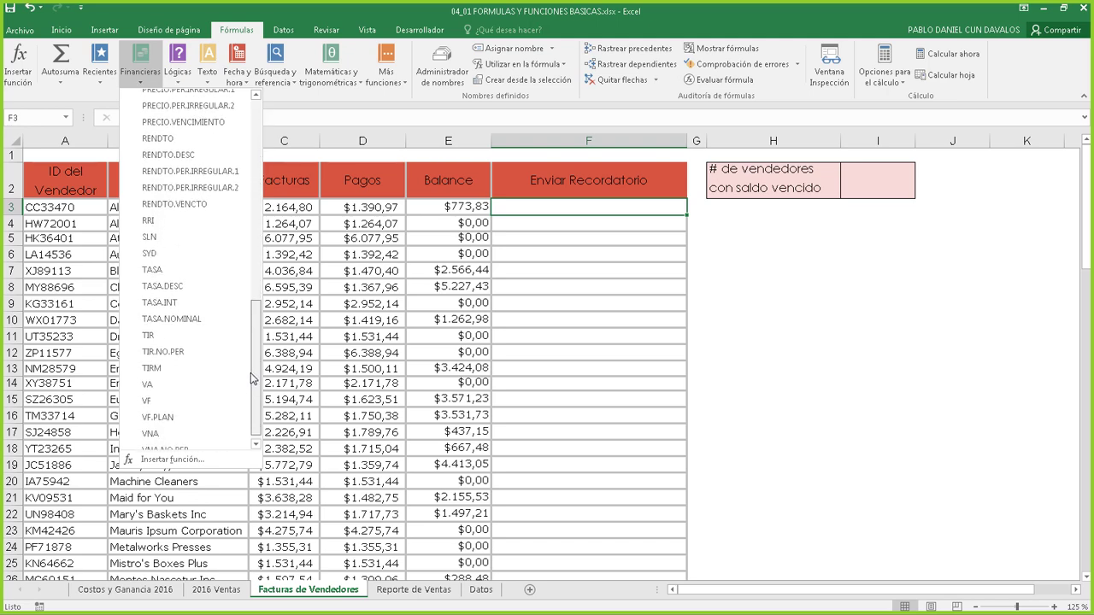
left_click(177, 75)
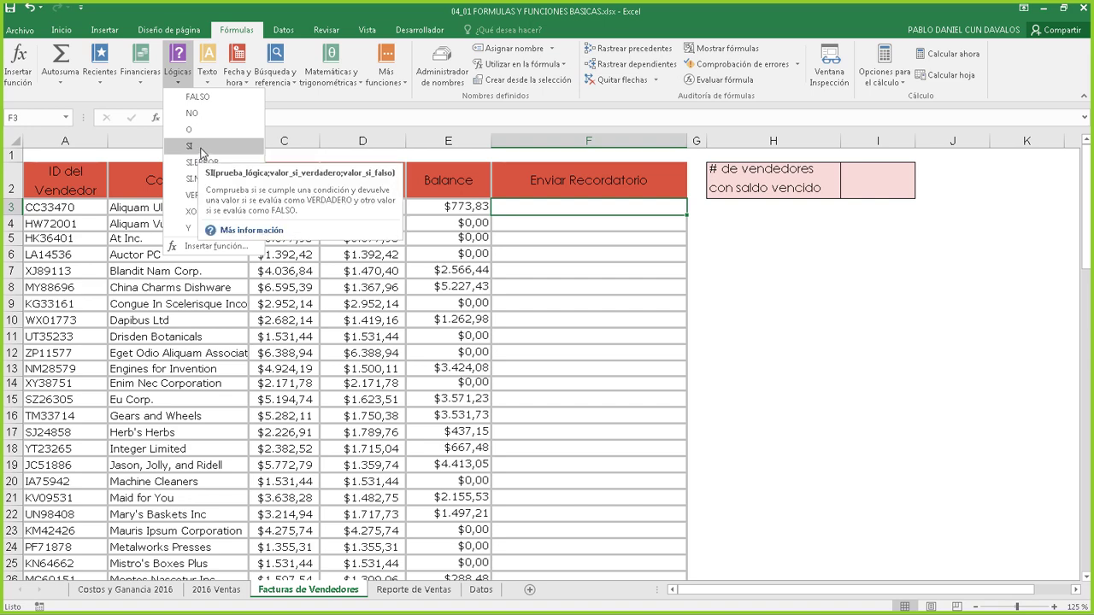
left_click(207, 71)
scroll(262, 162, "down", 3)
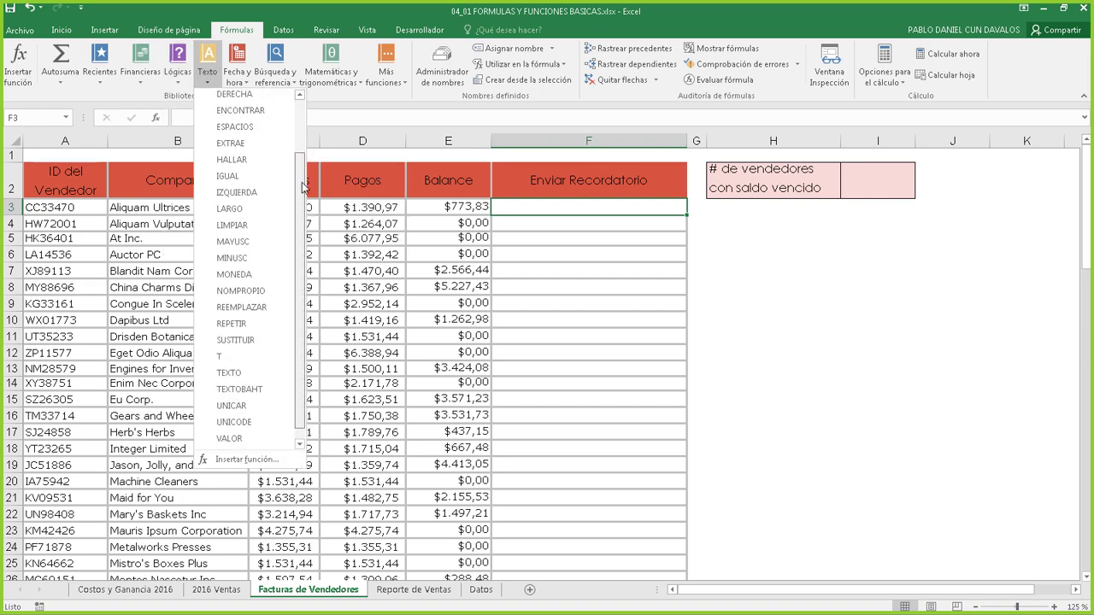
left_click(238, 72)
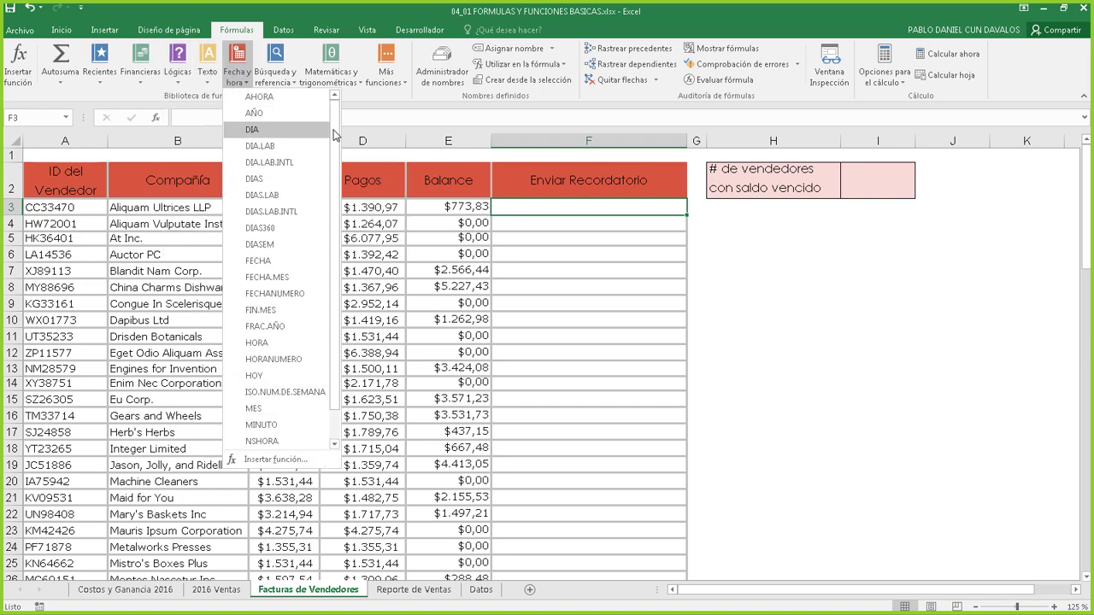
scroll(338, 141, "down", 1)
left_click(280, 73)
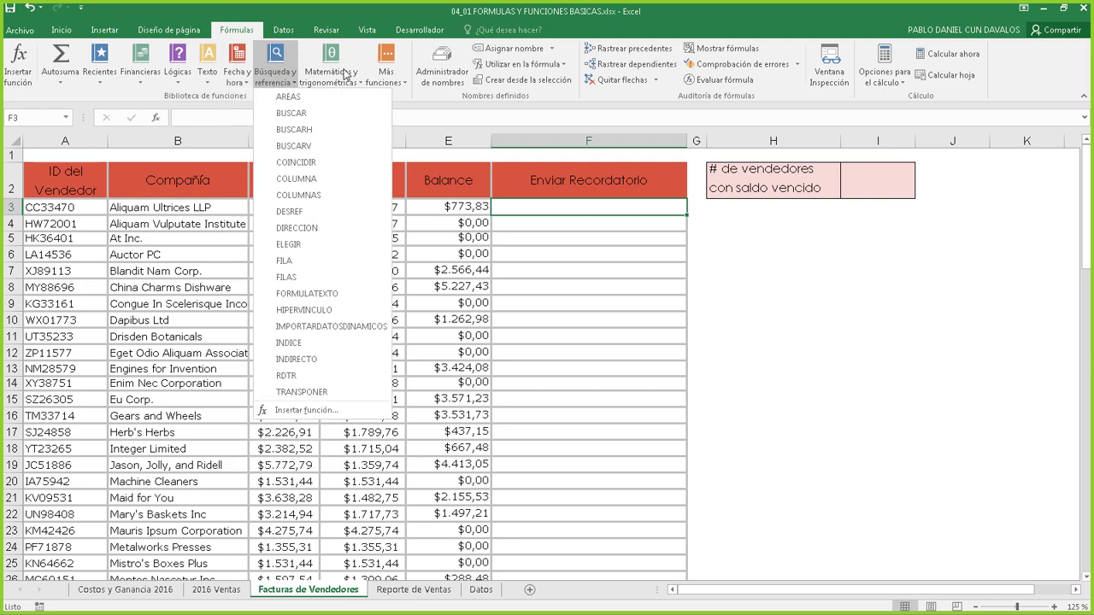
left_click(384, 75)
left_click(385, 75)
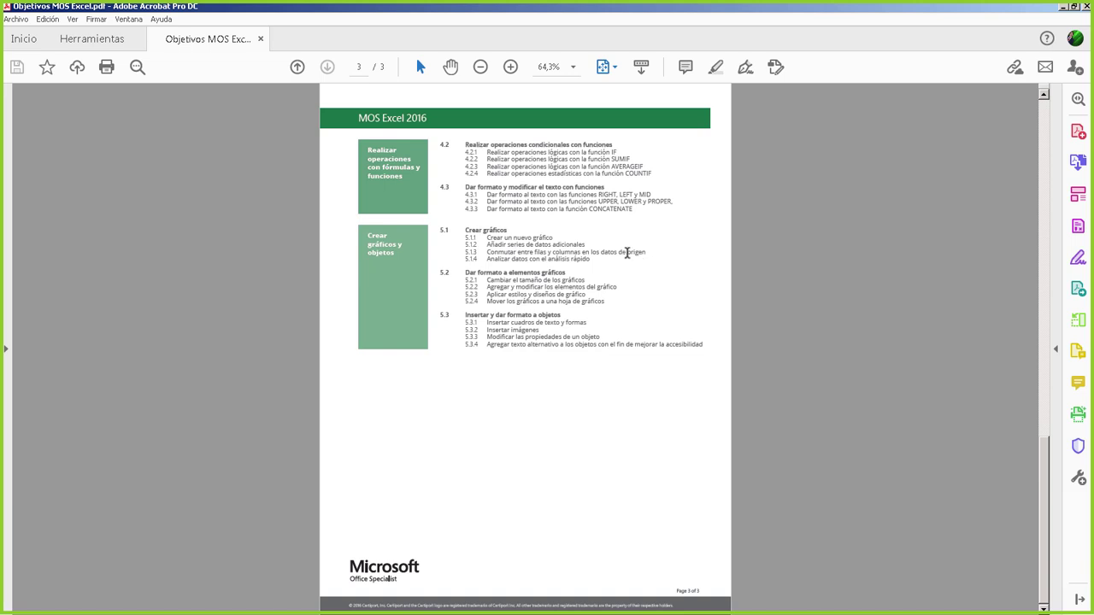
- Read the formula and function objectives on pages 2 and 3 of the Objetivos MOS Excel PDF in Adobe Acrobat, and return to Excel
scroll(602, 183, "up", 1)
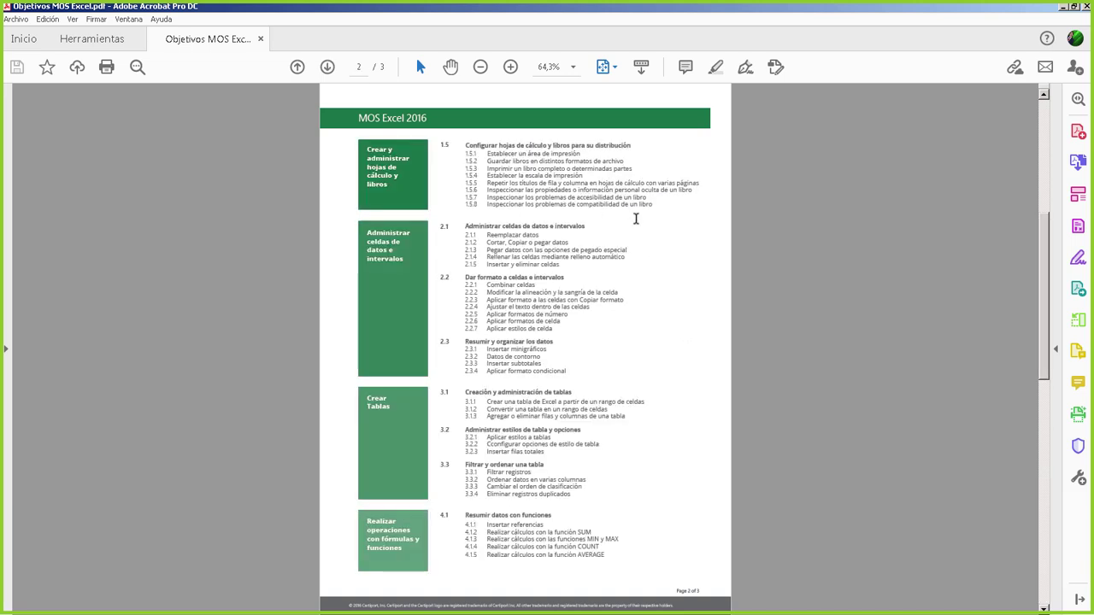
scroll(666, 245, "down", 1)
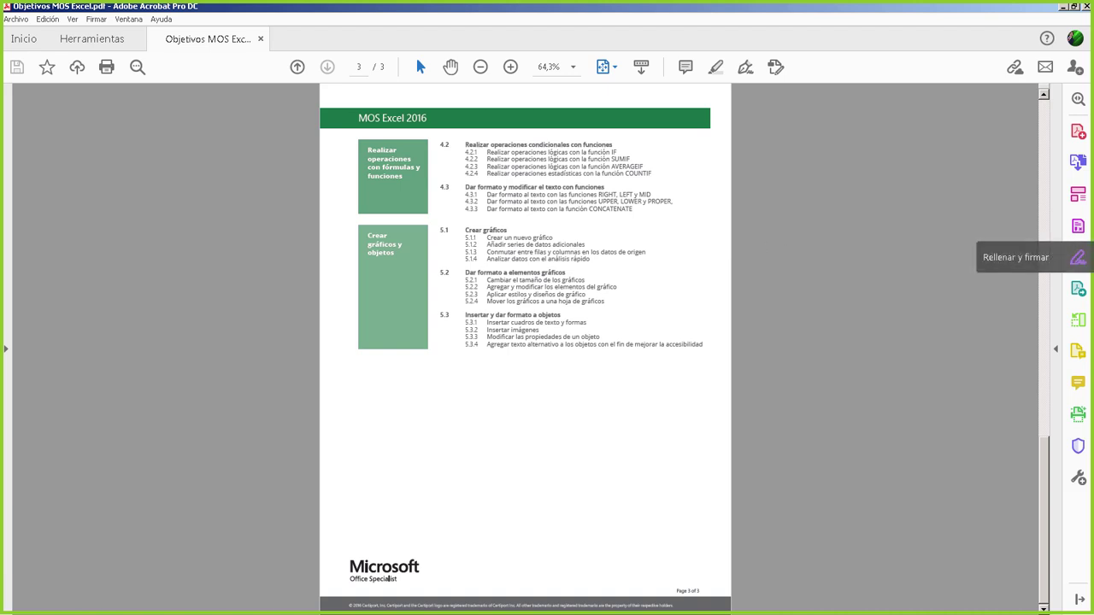
left_click(1064, 8)
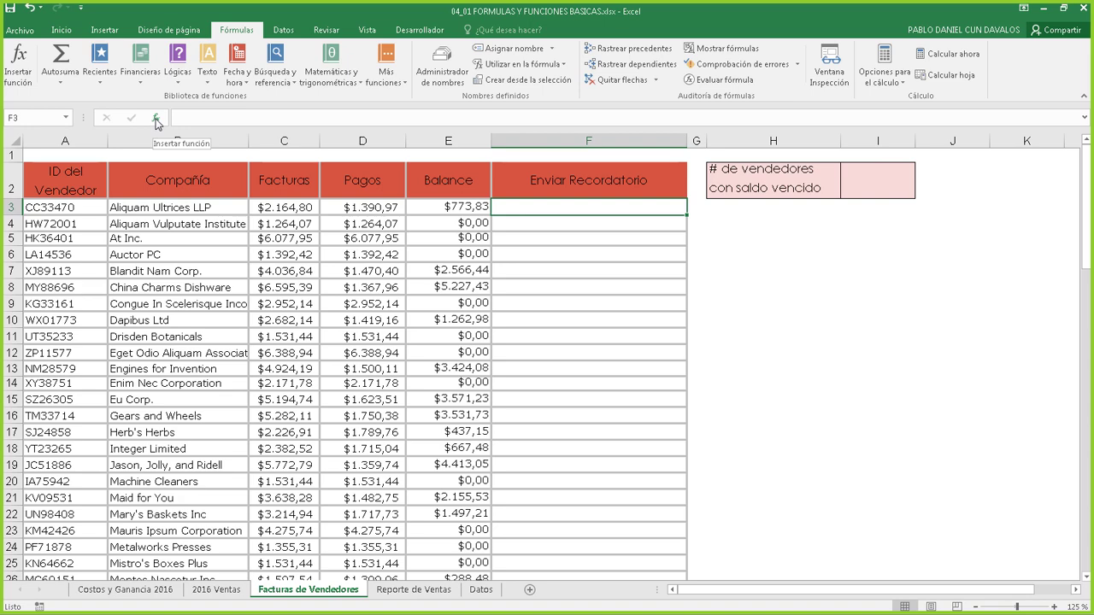
- Open Insert Function for cell F3, show the Usadas recientemente functions, and look through the list of available function categories
left_click(156, 121)
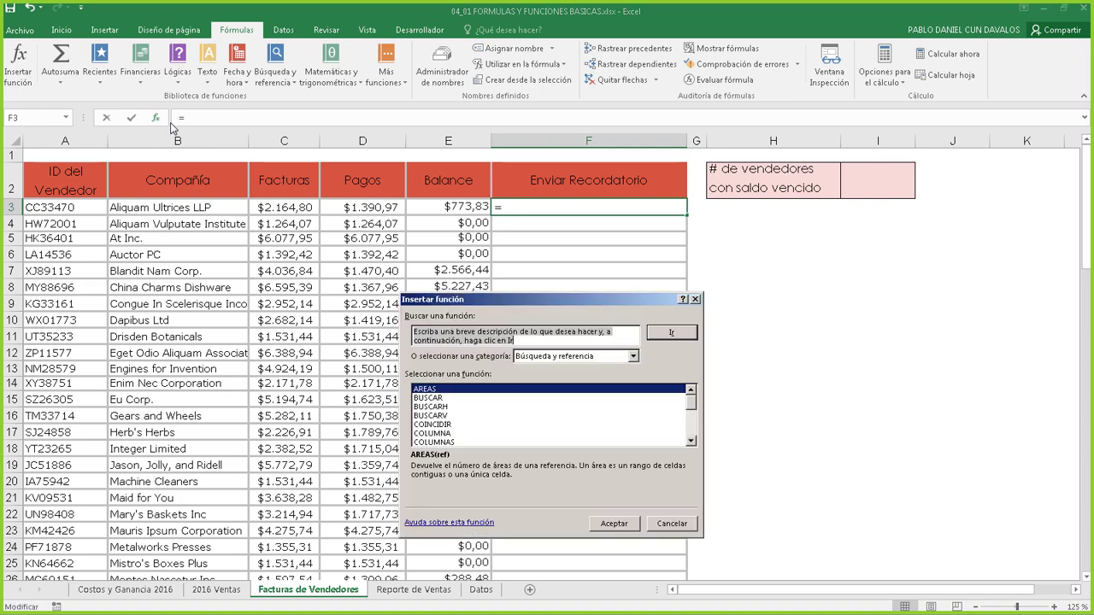
left_click_drag(566, 295, 763, 211)
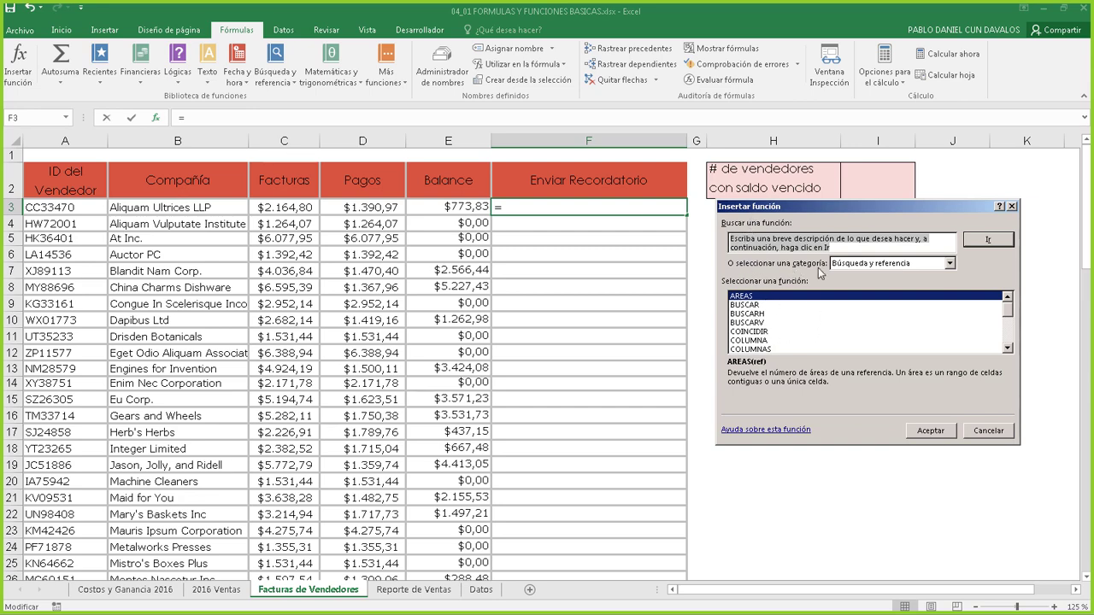
left_click(886, 266)
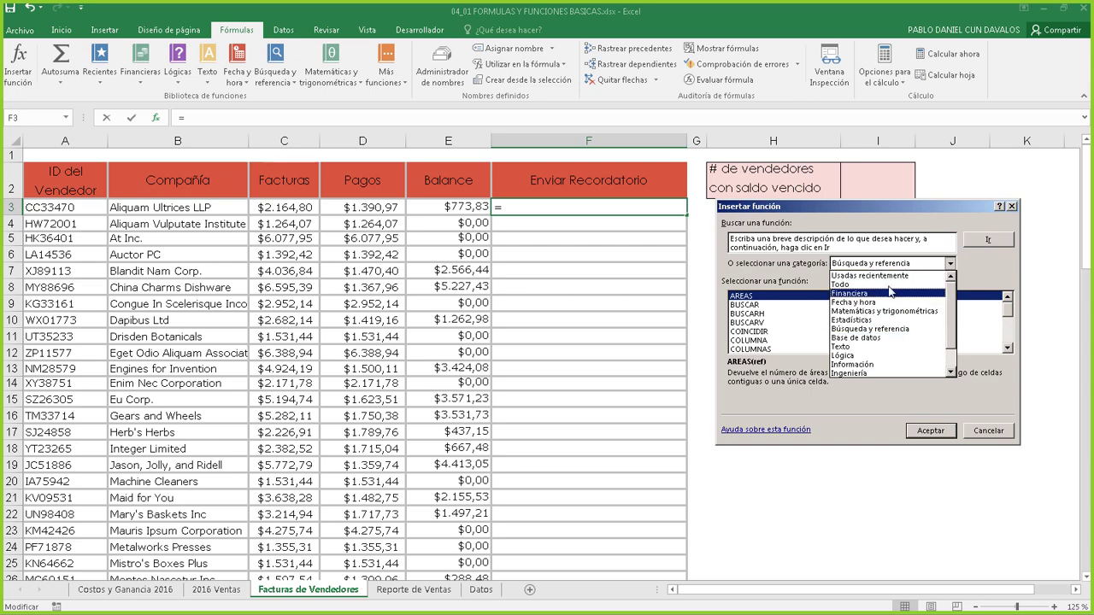
left_click(875, 282)
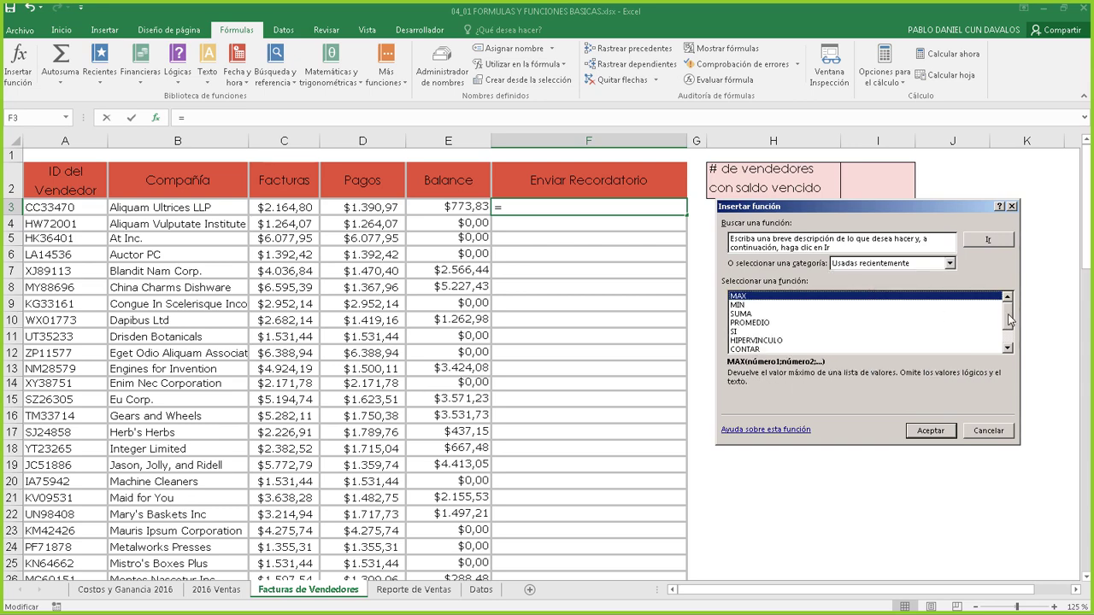
left_click(1009, 348)
scroll(765, 314, "up", 1)
left_click(903, 269)
scroll(951, 335, "down", 1)
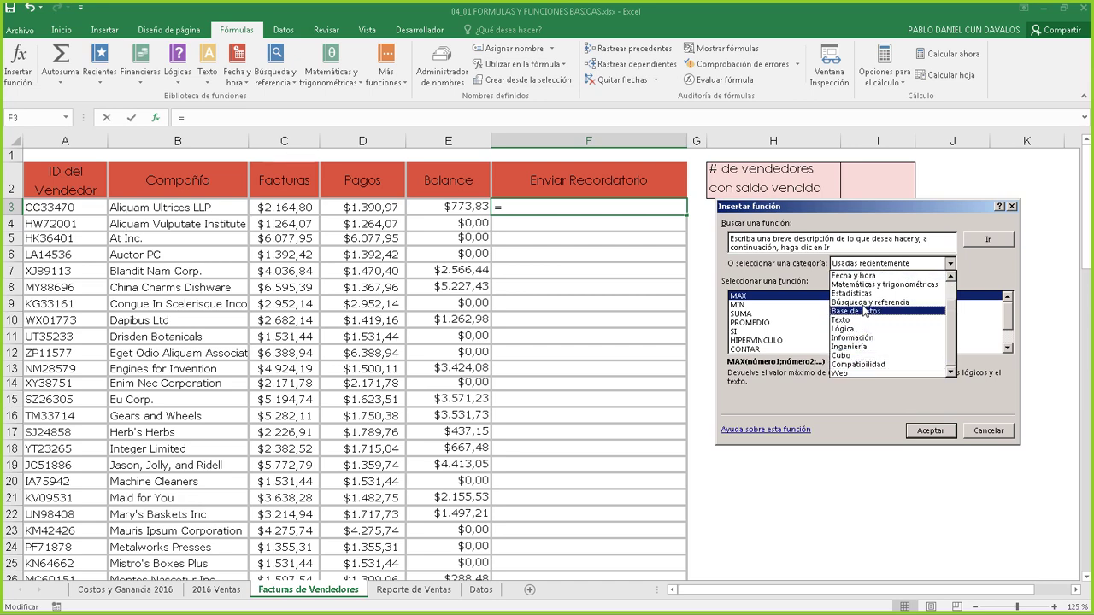
scroll(872, 308, "up", 1)
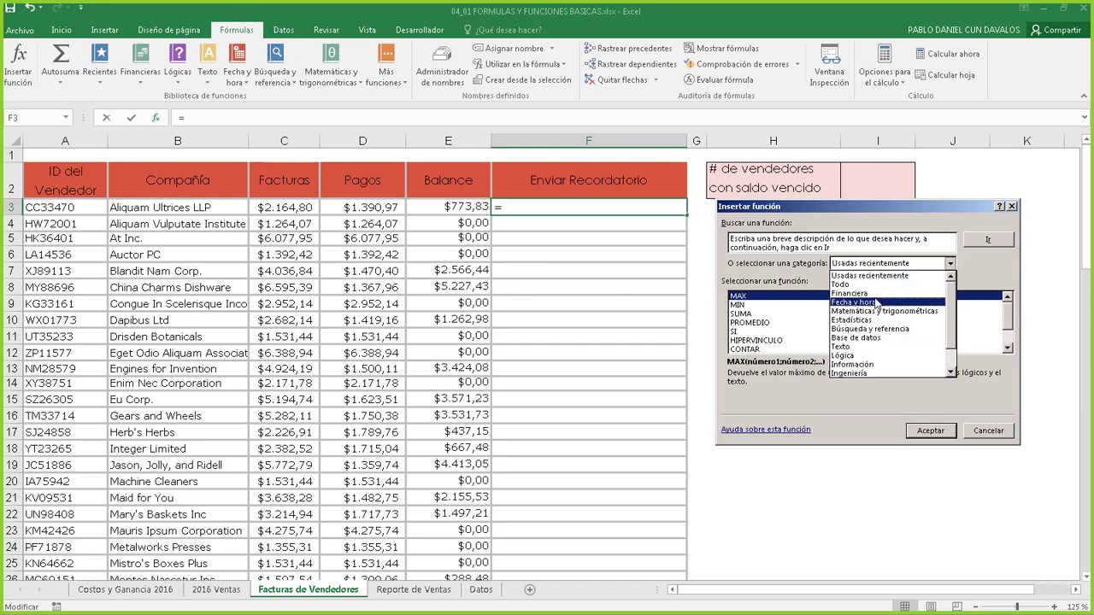
left_click(940, 212)
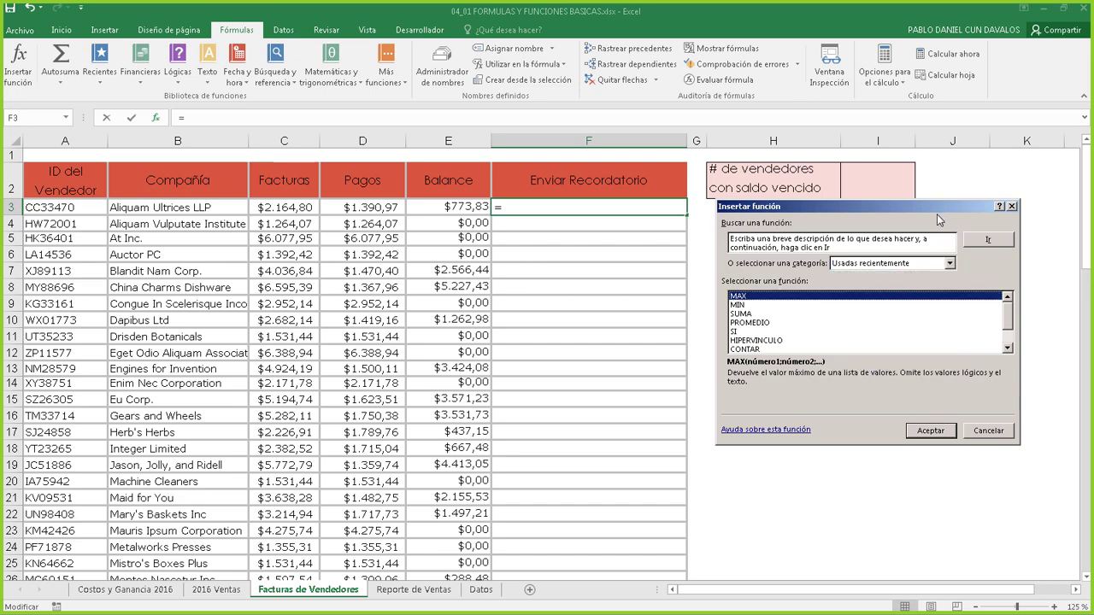
- Search the functions for "si", review the CONTAR.SI and SI.ERROR descriptions, and cancel without inserting a function
left_click(793, 239)
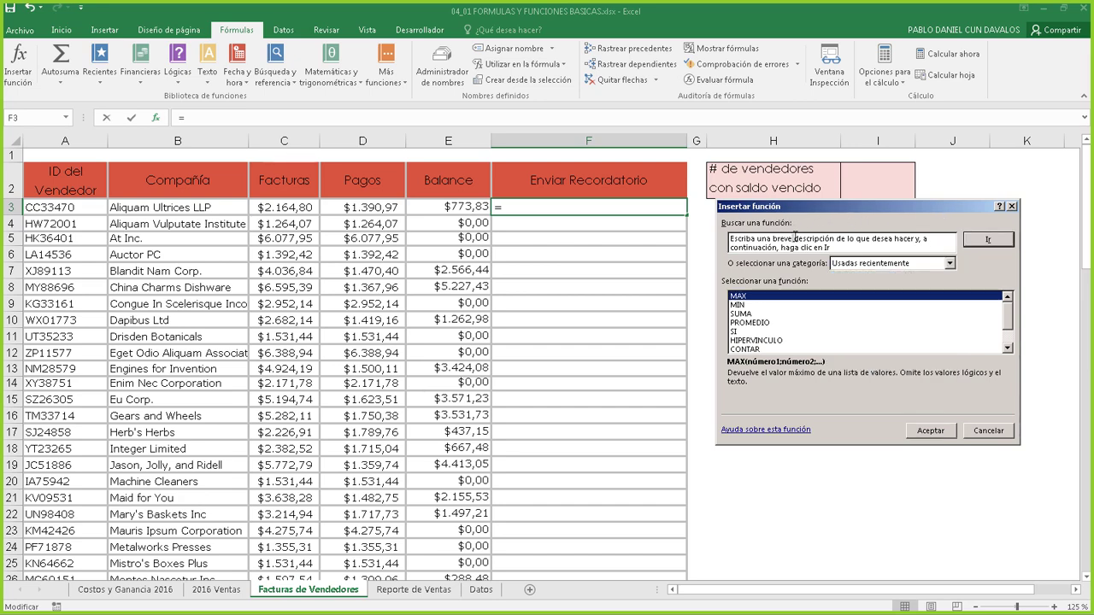
left_click_drag(849, 247, 676, 237)
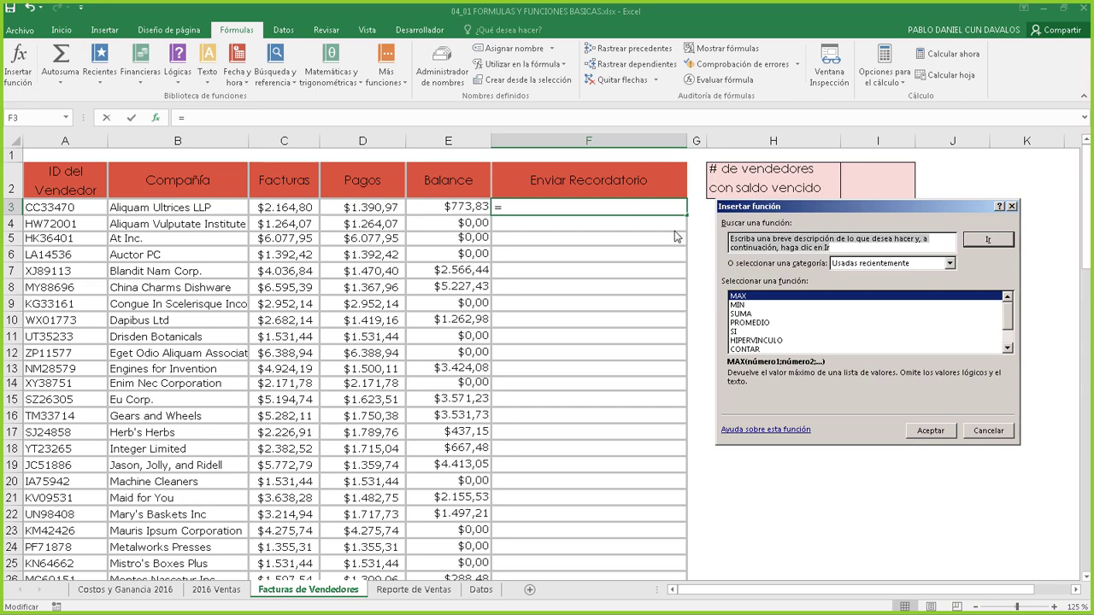
type("si")
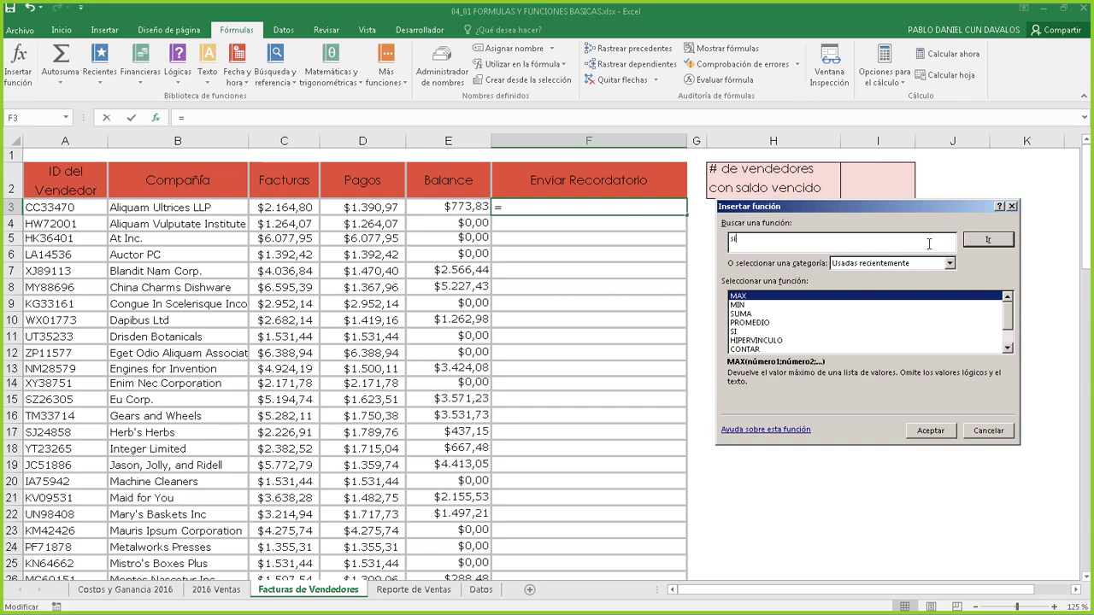
left_click(988, 242)
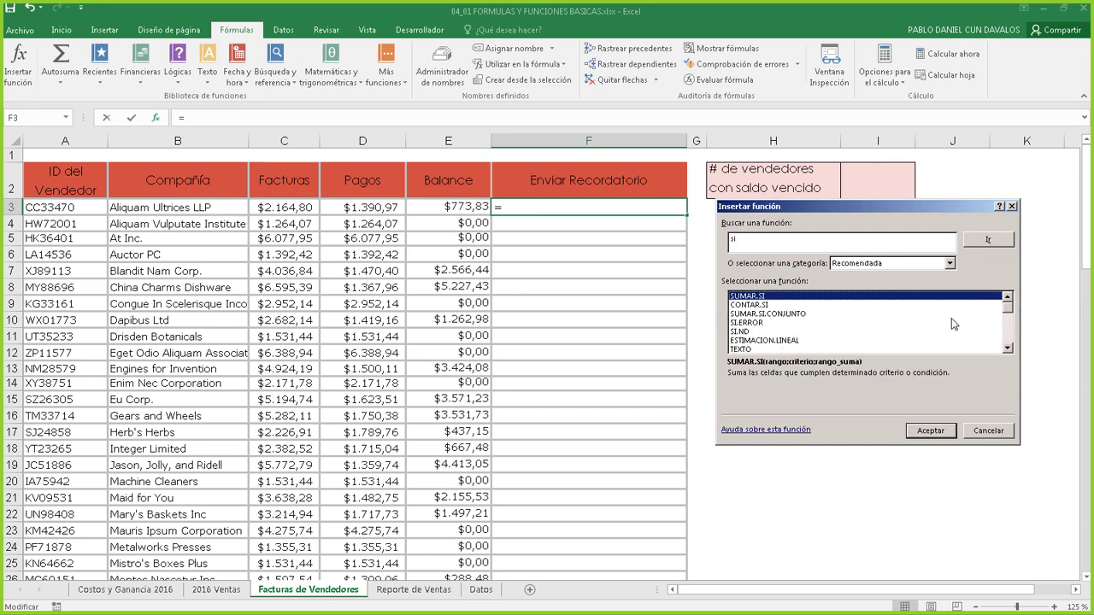
left_click(752, 305)
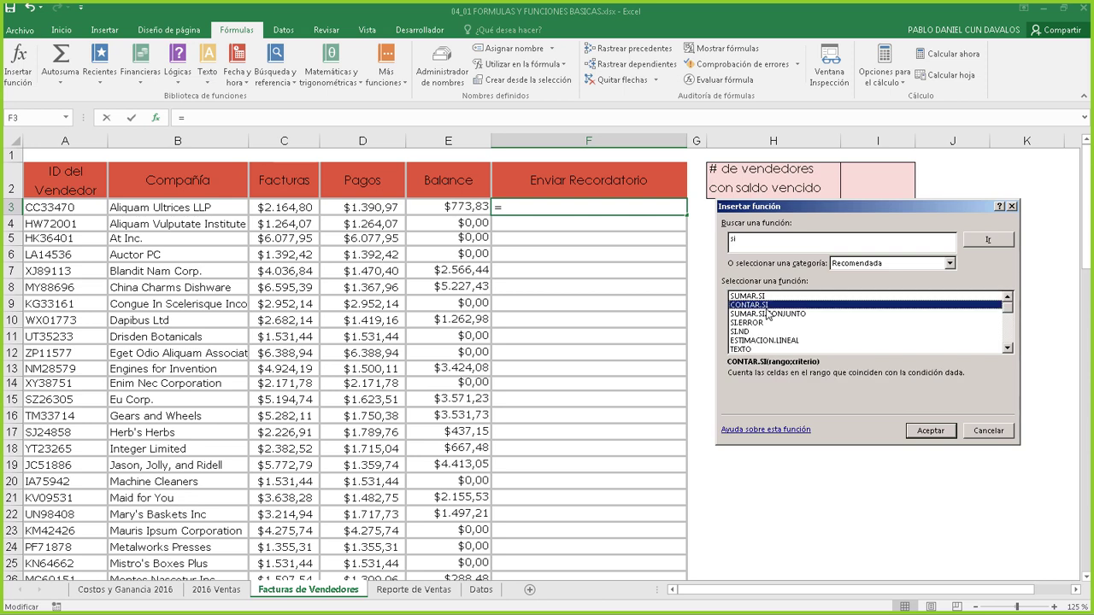
left_click(767, 322)
scroll(767, 325, "down", 4)
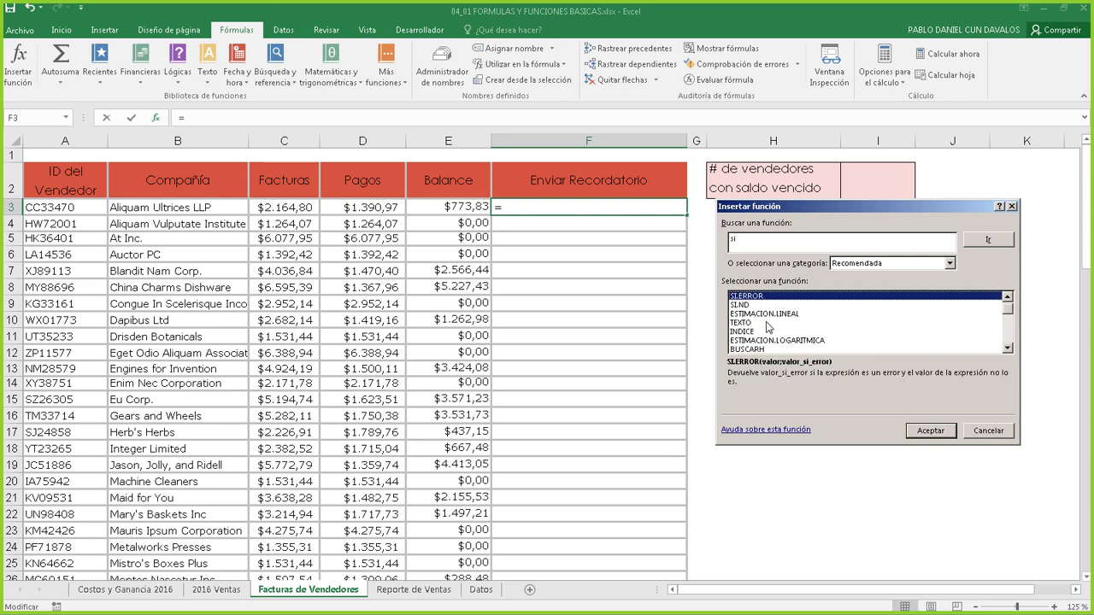
scroll(747, 309, "up", 4)
left_click(1004, 432)
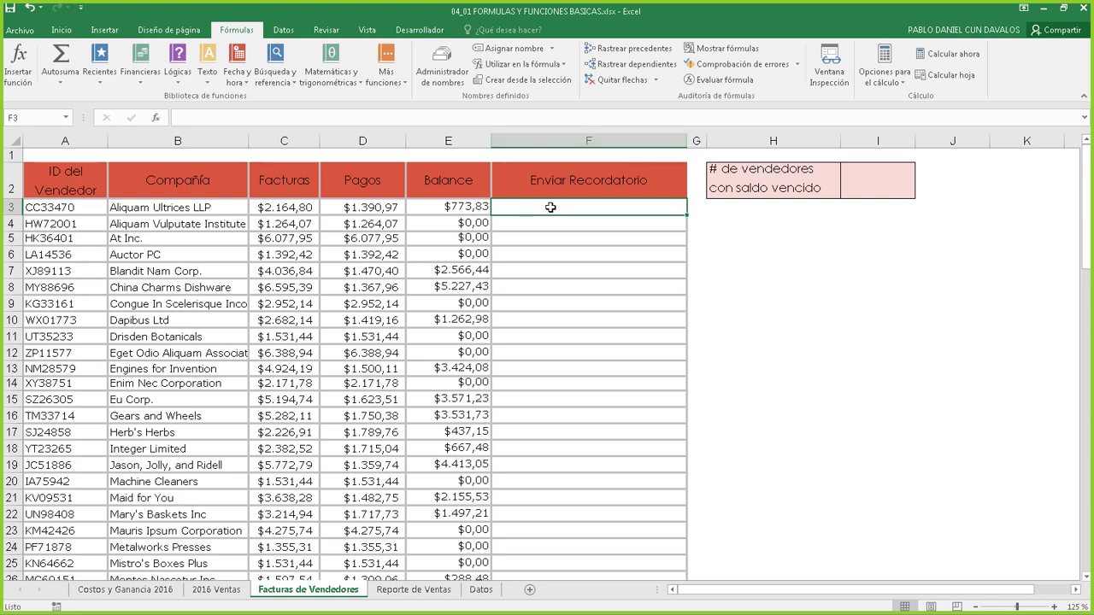
- Start an SI function in cell F3 and open its function arguments dialog beside the Enviar Recordatorio column
type("=si")
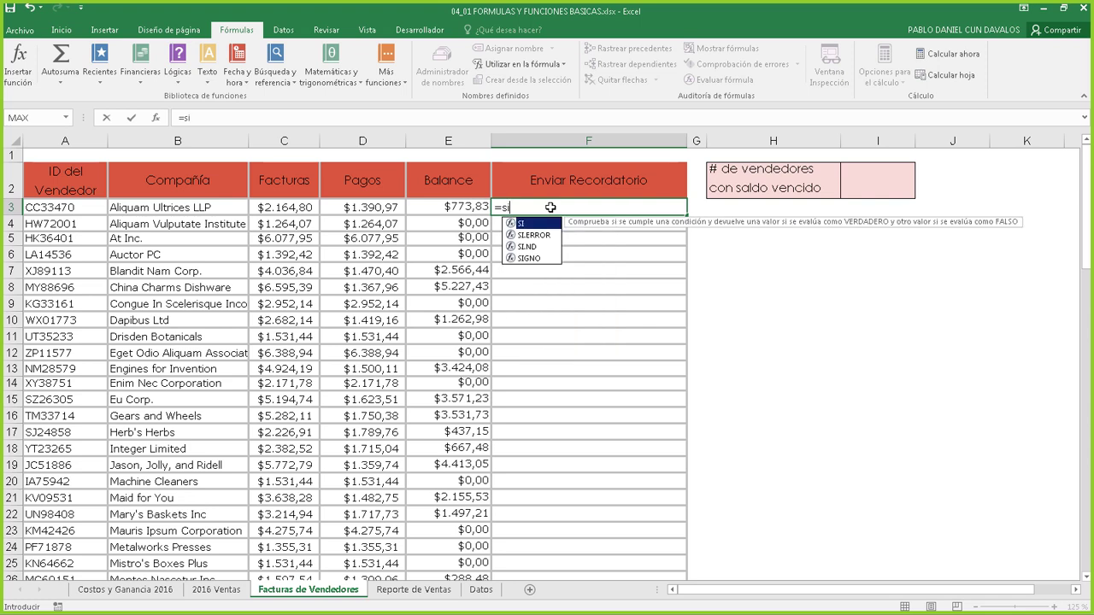
type("(")
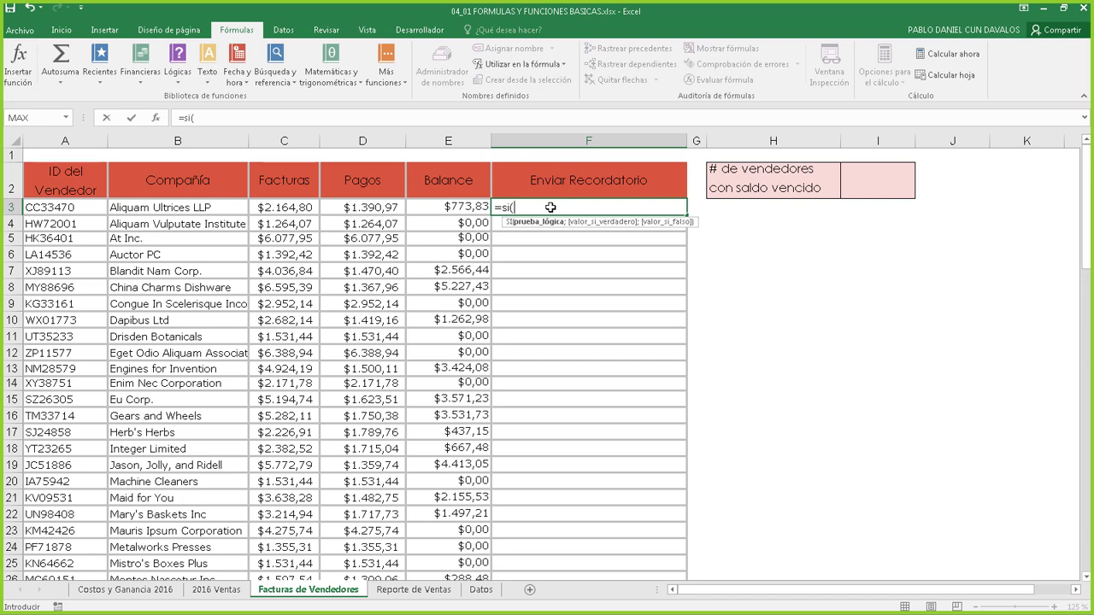
key("BackSpace")
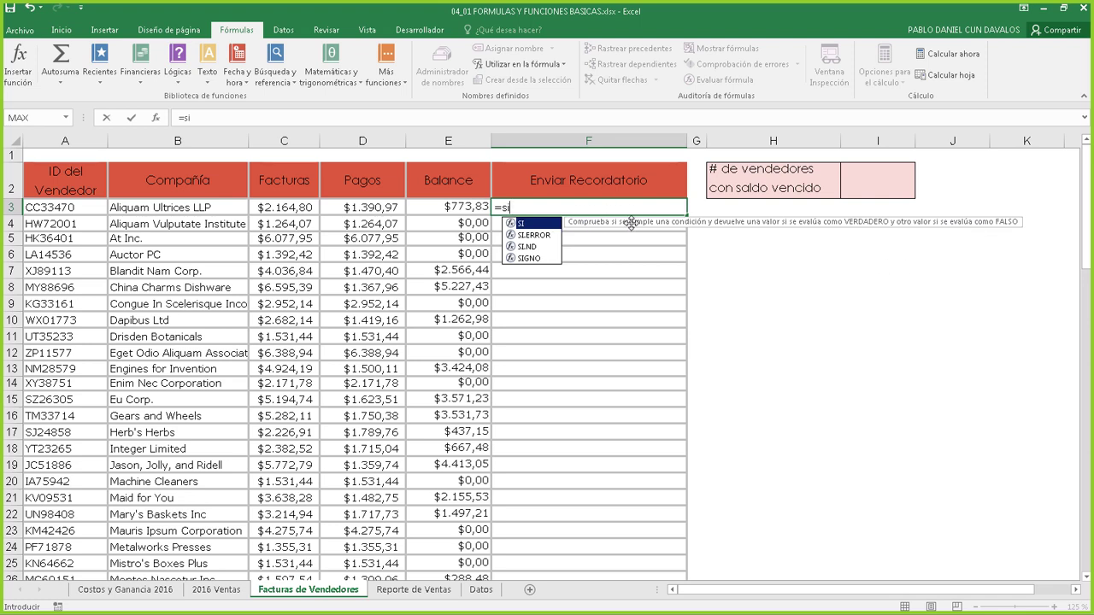
type("(")
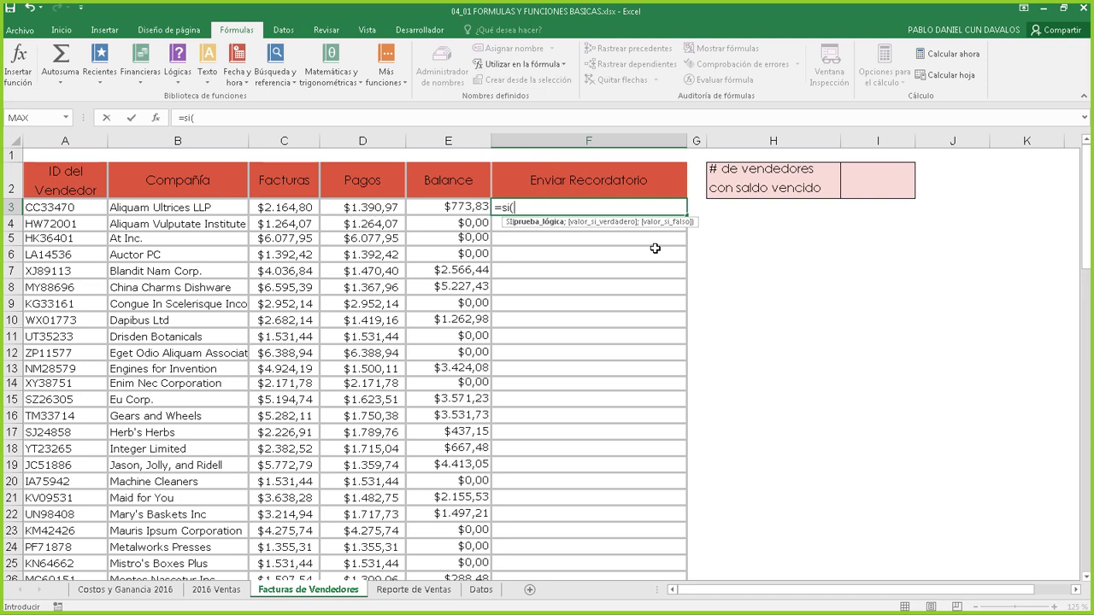
left_click(157, 123)
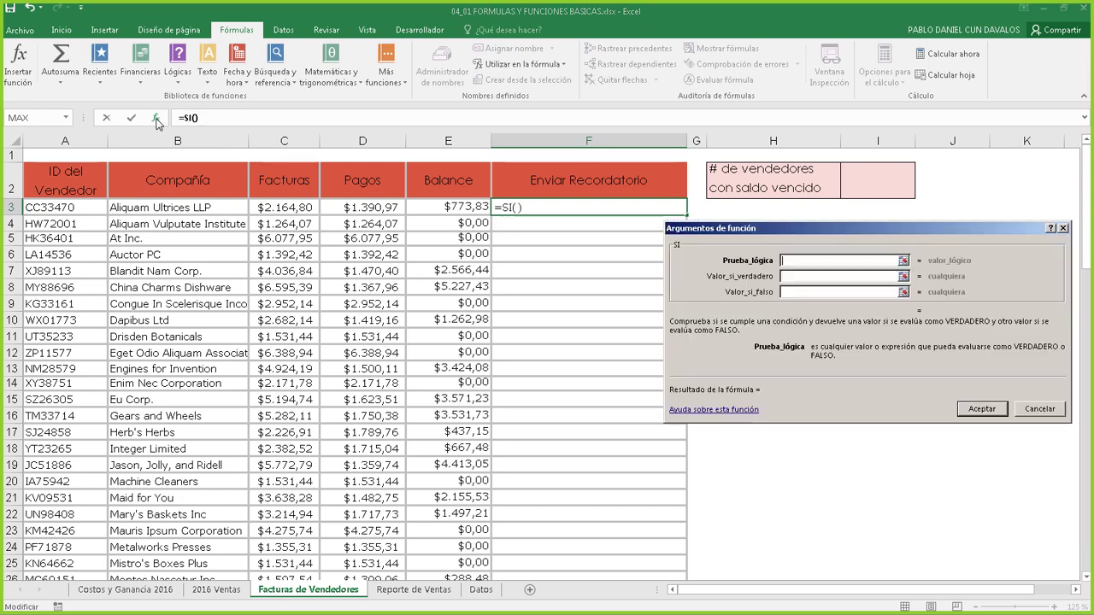
left_click_drag(685, 236, 594, 248)
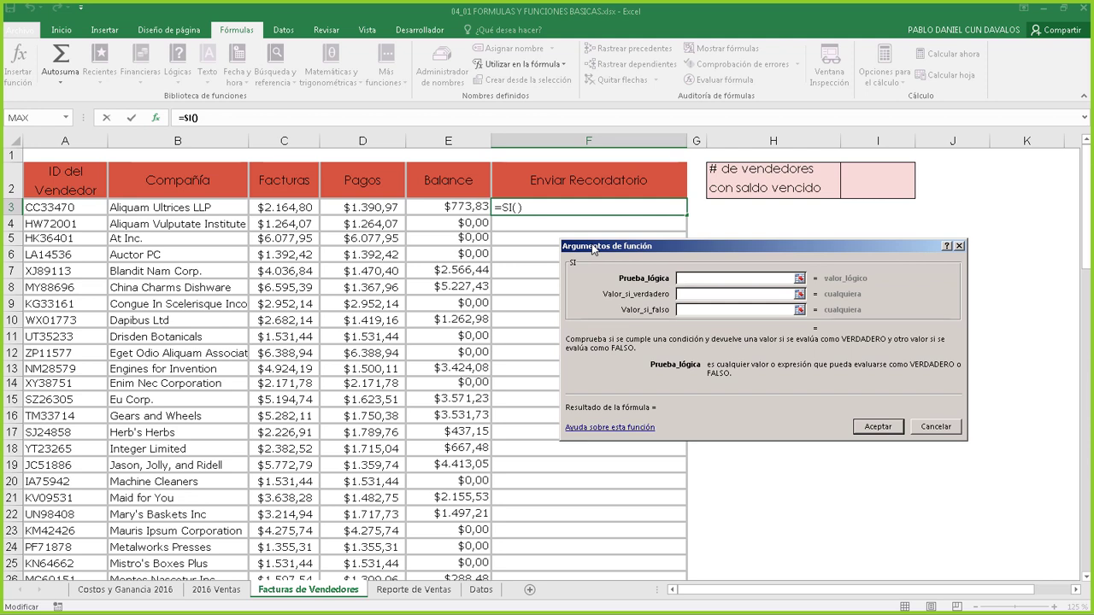
- Examine the descriptions of the SI arguments Prueba_lógica, Valor_si_verdadero and Valor_si_falso
left_click(698, 294)
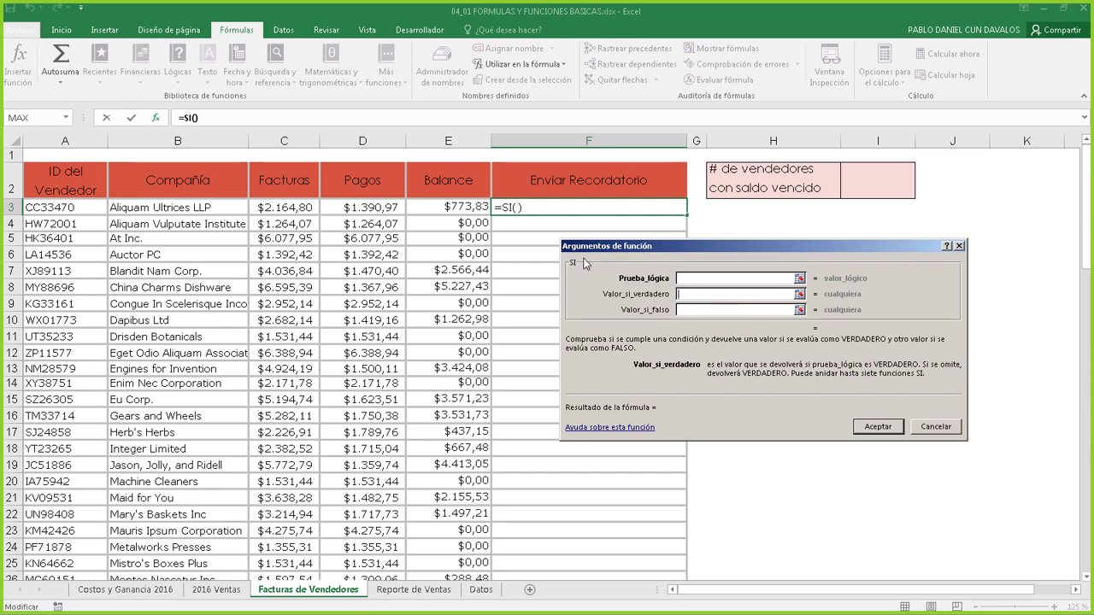
left_click_drag(664, 248, 635, 247)
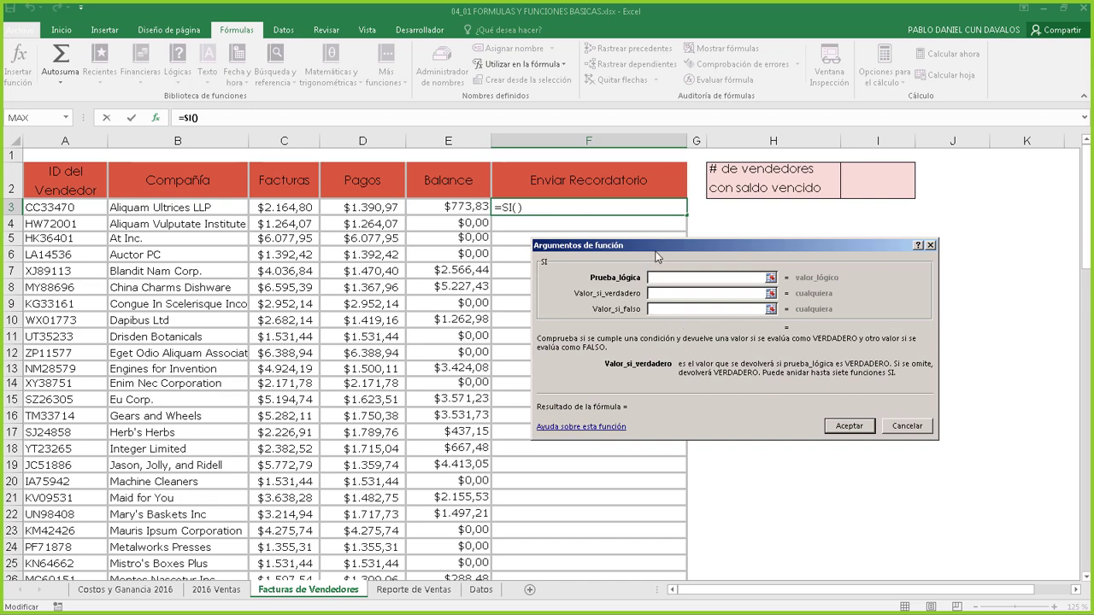
left_click_drag(655, 251, 619, 246)
left_click(624, 272)
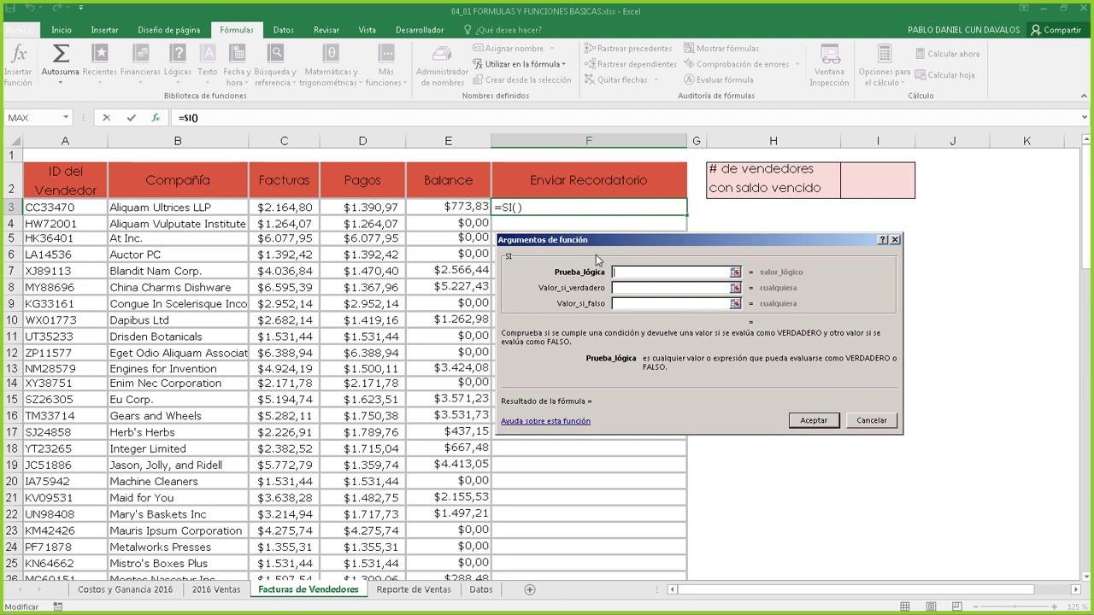
left_click(628, 291)
left_click(629, 303)
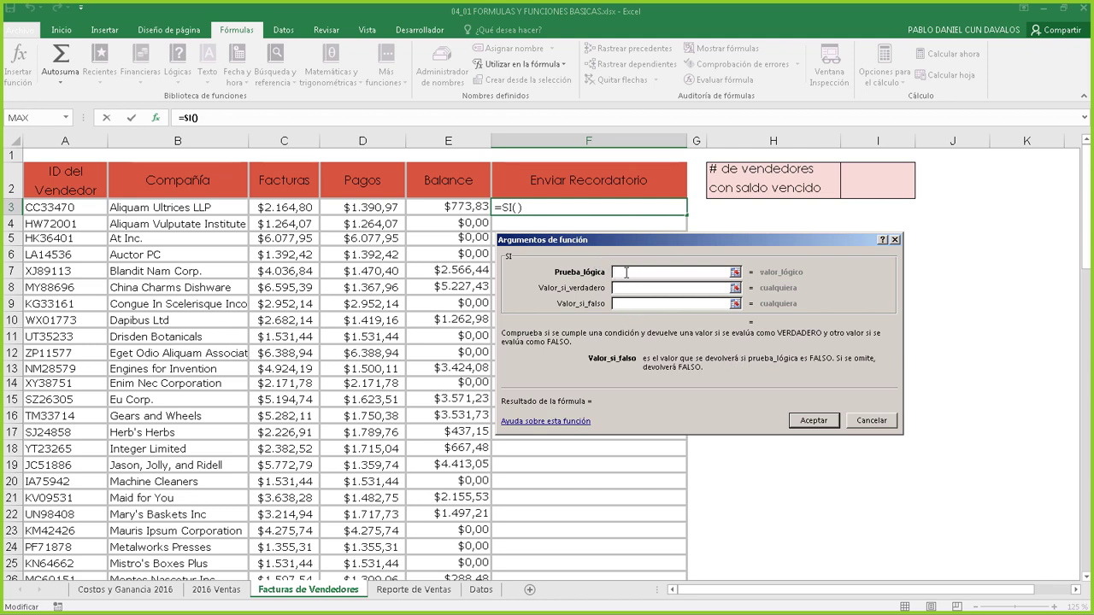
left_click(629, 274)
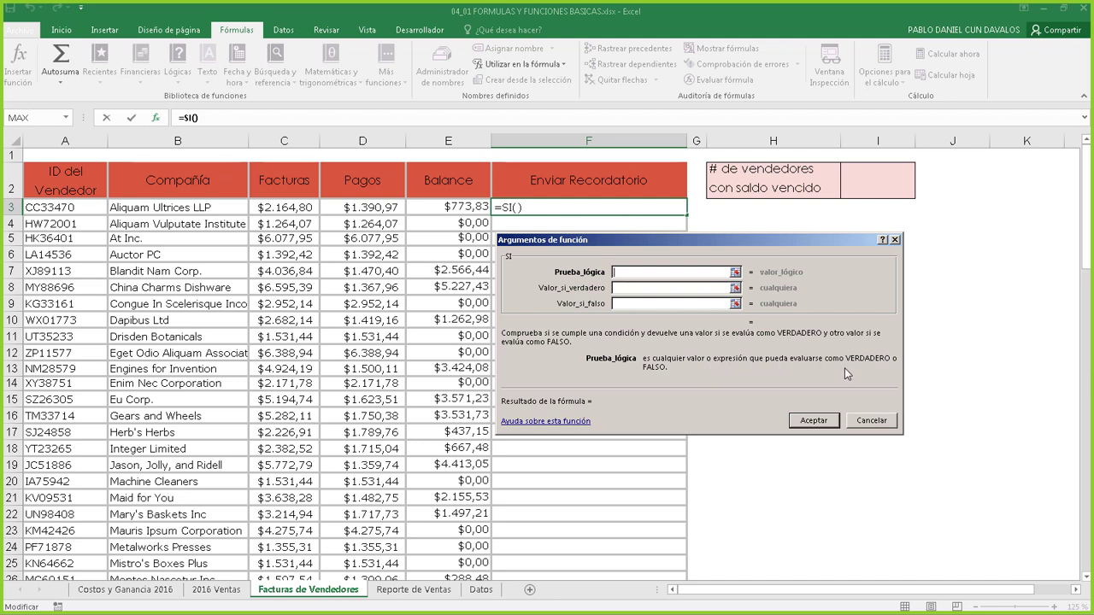
left_click(621, 288)
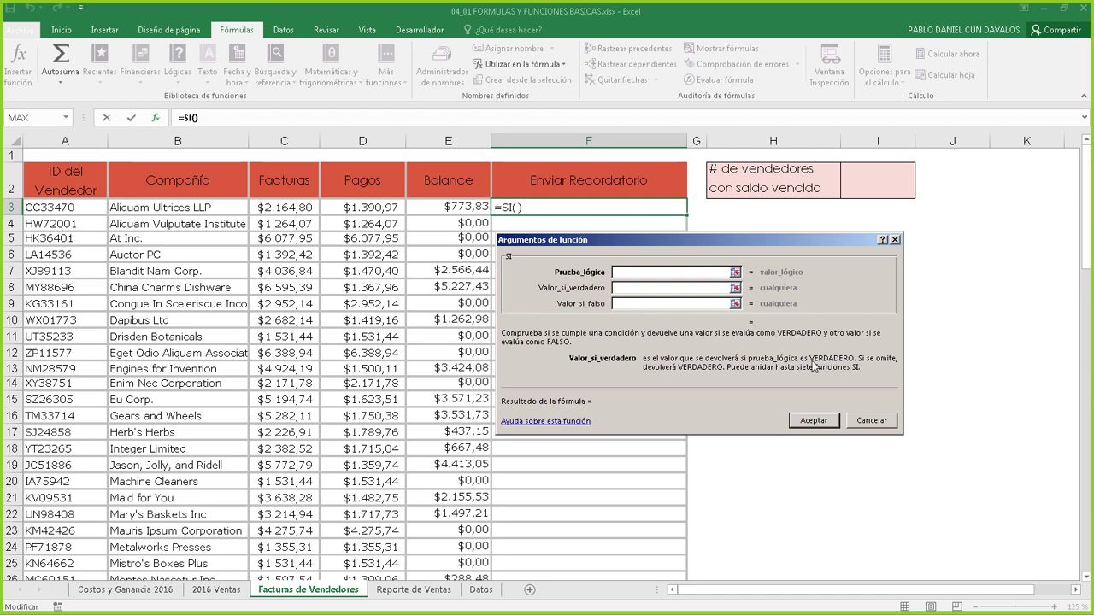
left_click(635, 302)
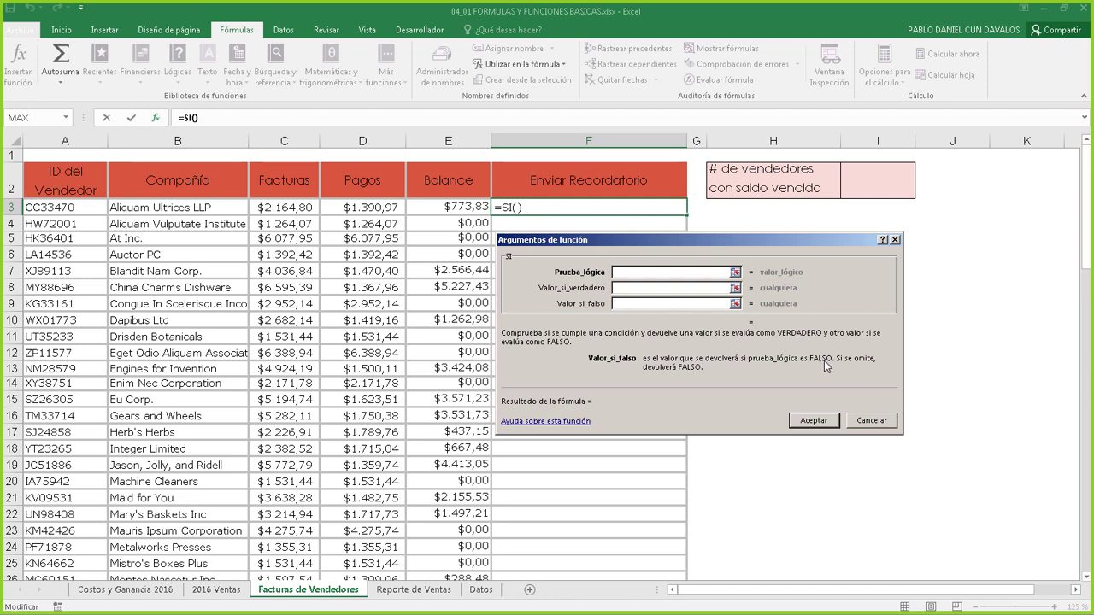
- Set the SI function's logical test to E3>0, referencing the first vendor's balance
left_click(696, 273)
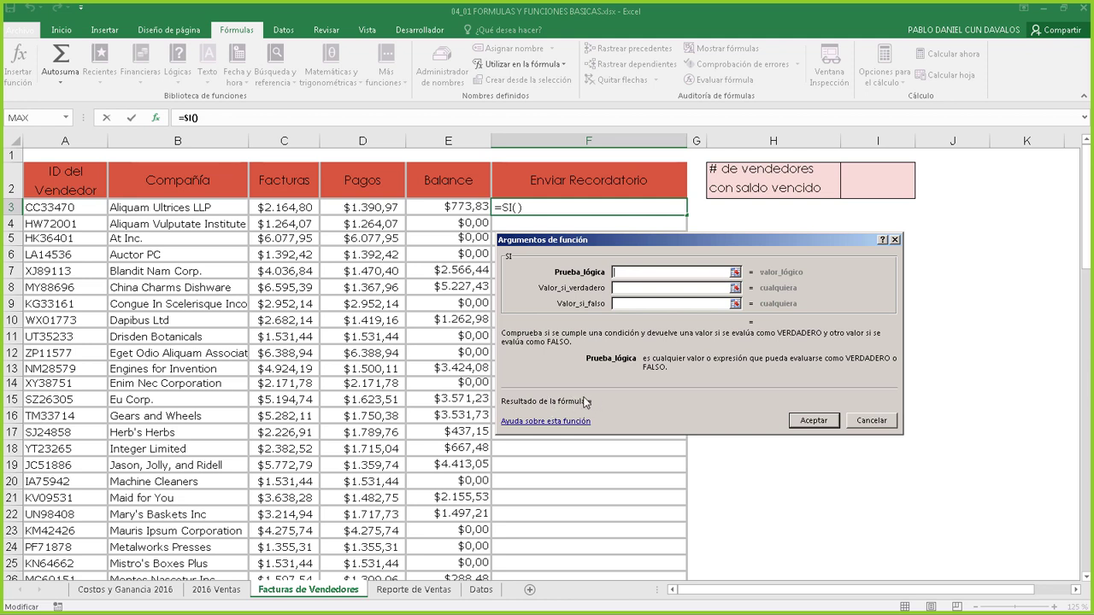
left_click_drag(614, 241, 670, 267)
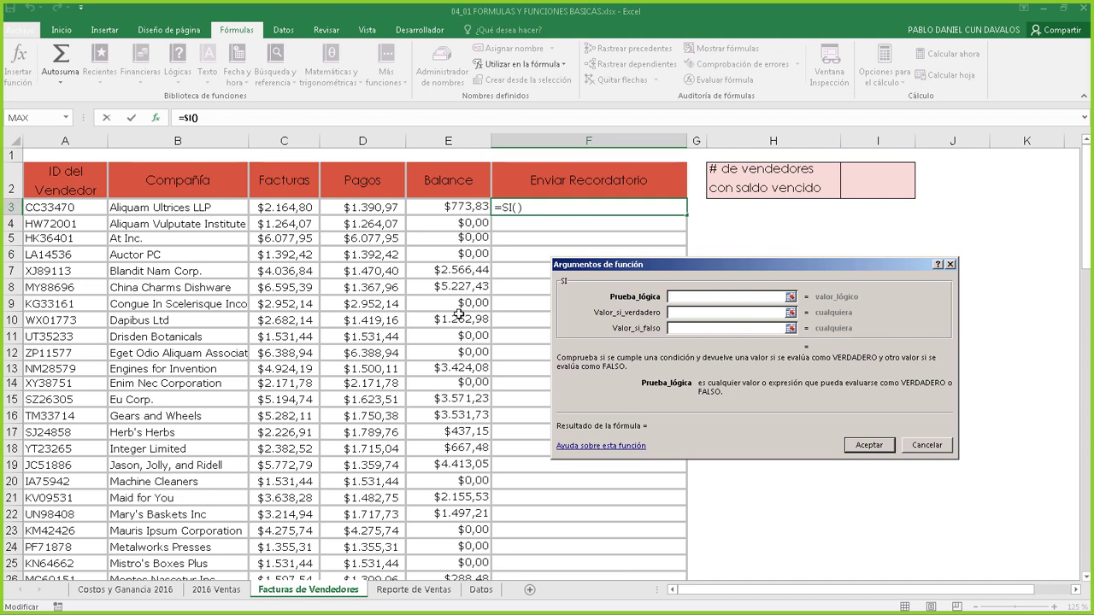
left_click(464, 208)
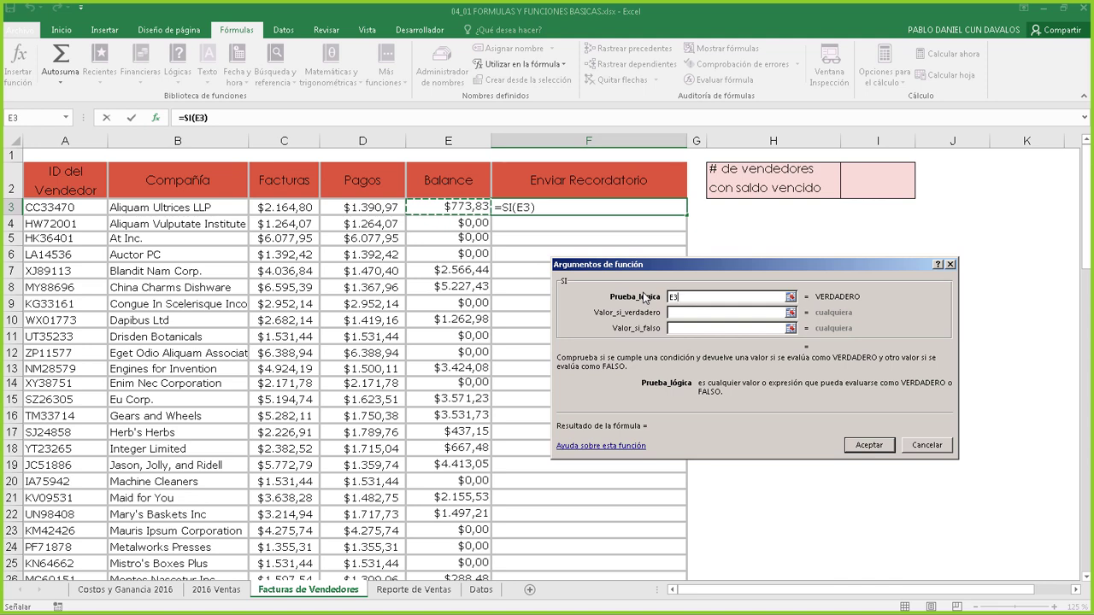
type(">0")
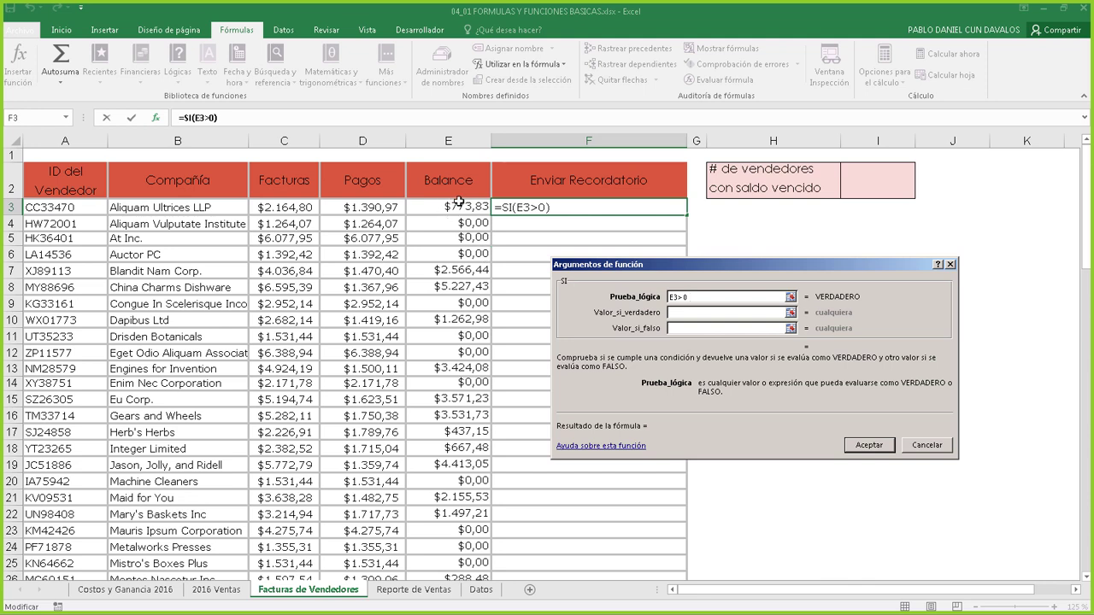
- Enter SI ENVIAR as the value the SI function returns when the test is true
left_click(686, 312)
left_click(685, 328)
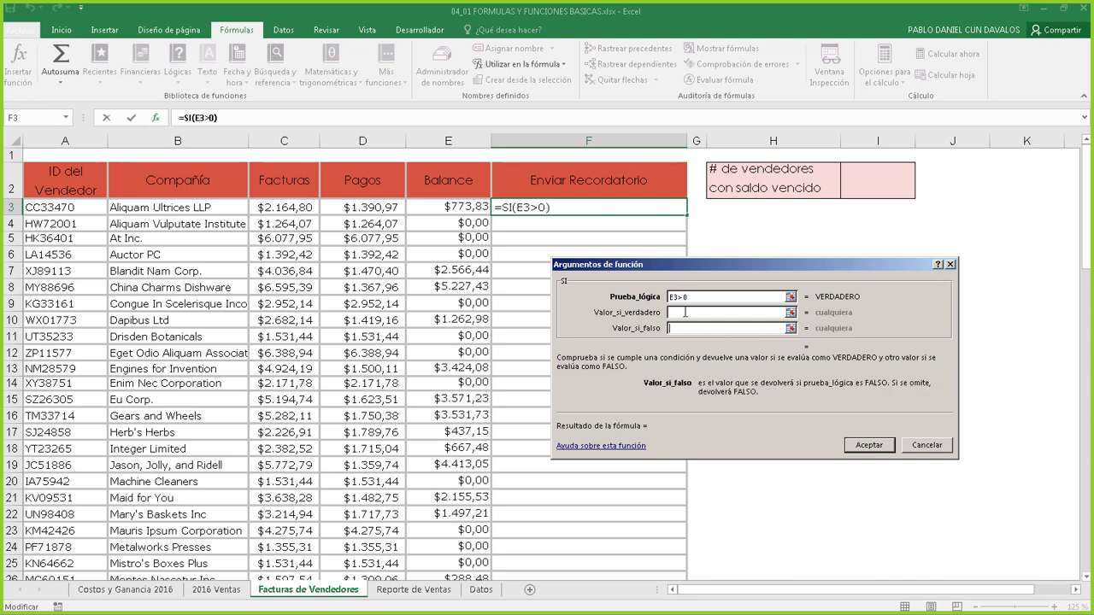
left_click(686, 312)
left_click(686, 328)
left_click(689, 312)
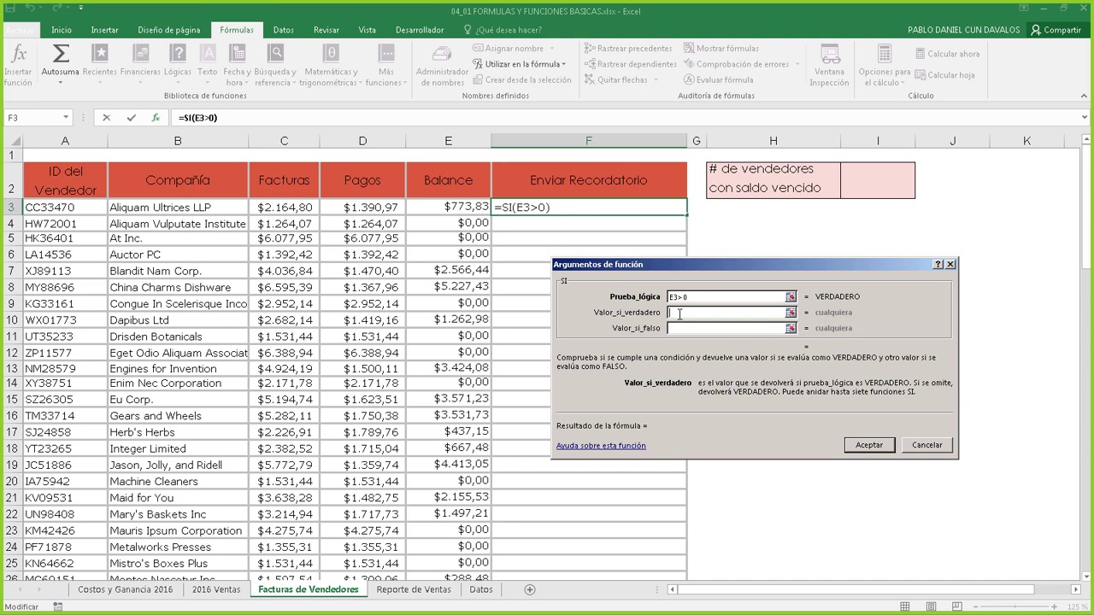
type("SI ENVIAR+")
key("shift+space")
key("BackSpace")
key("BackSpace")
key("BackSpace")
key("BackSpace")
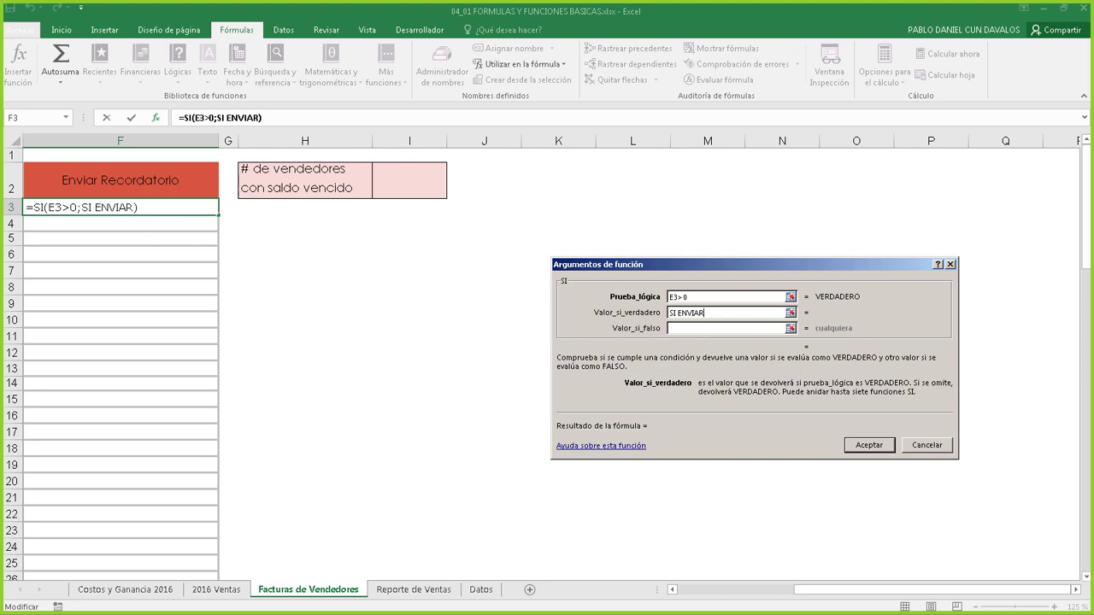
- Enter NO ENVIAR as the value returned when the test is false, keeping the arguments dialog clear of the vendor data
left_click_drag(608, 266, 379, 219)
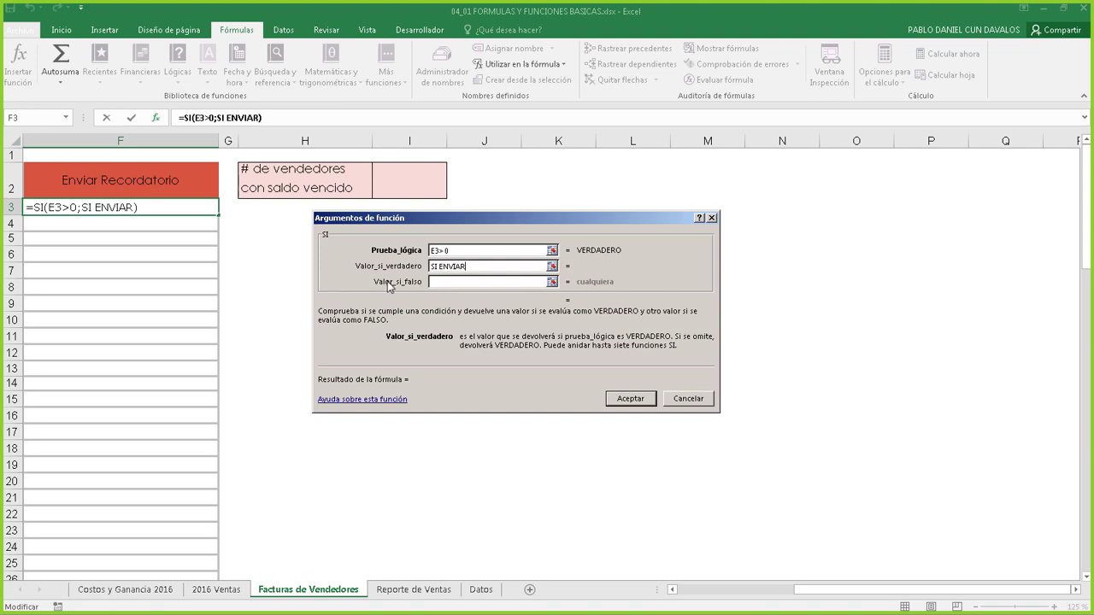
left_click(454, 285)
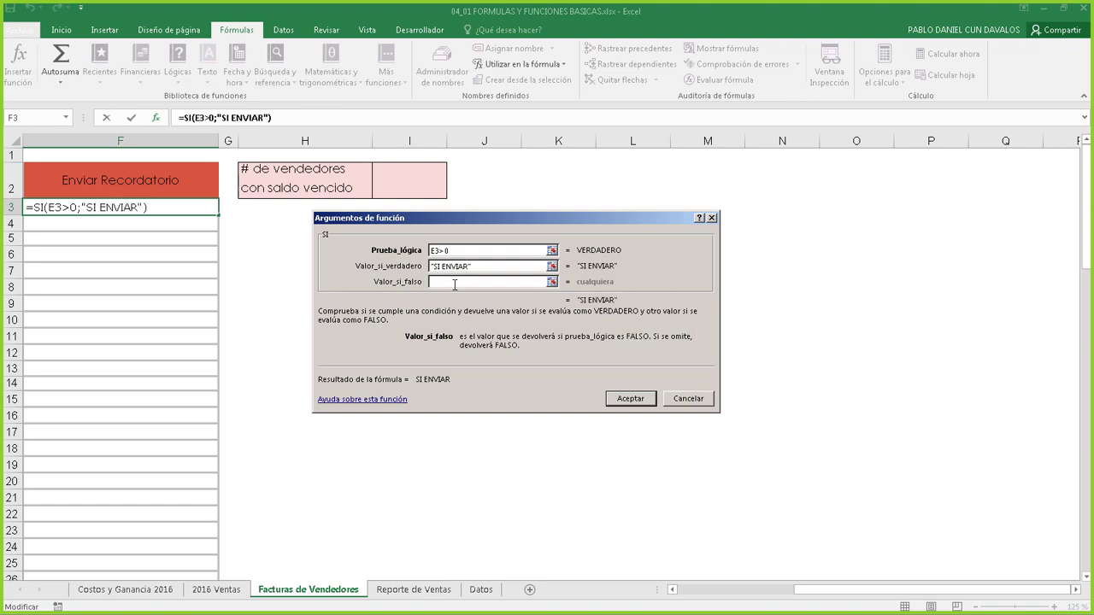
type("NO ENVIAR")
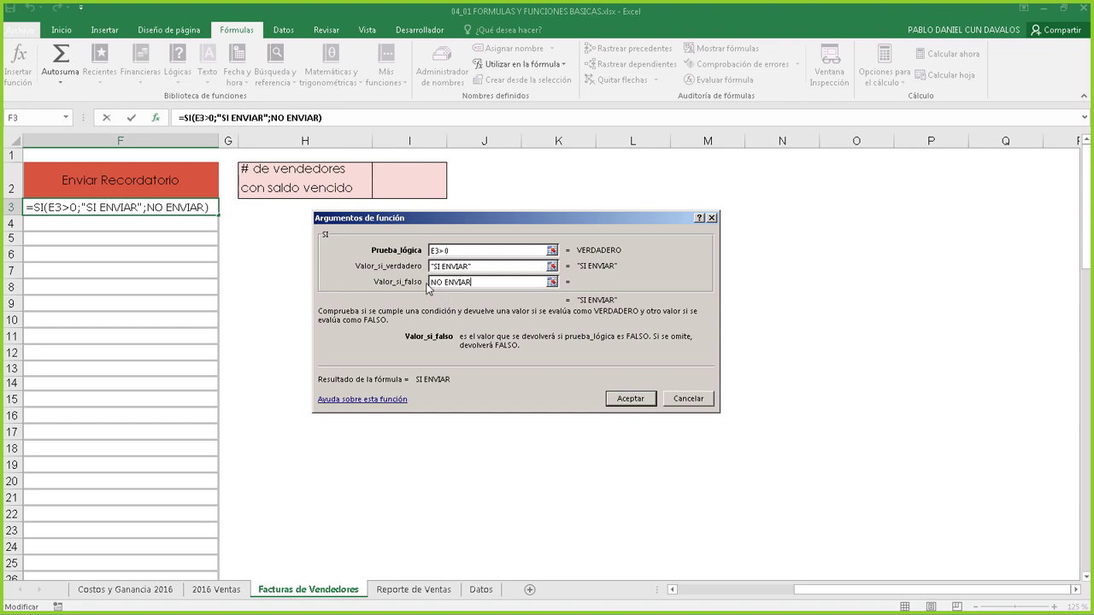
left_click_drag(504, 219, 482, 216)
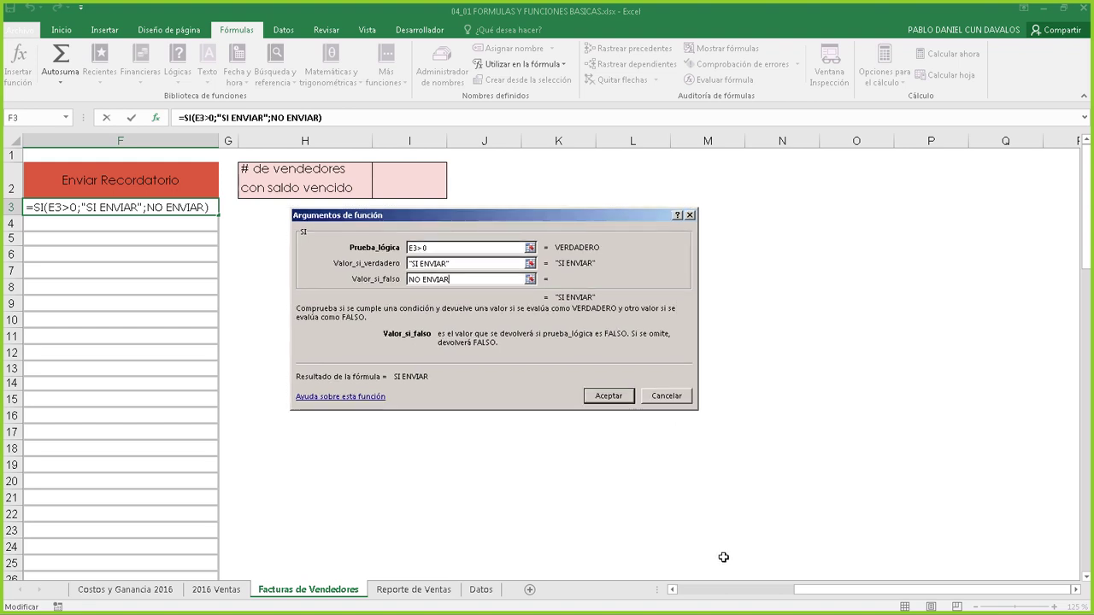
left_click_drag(780, 592, 735, 597)
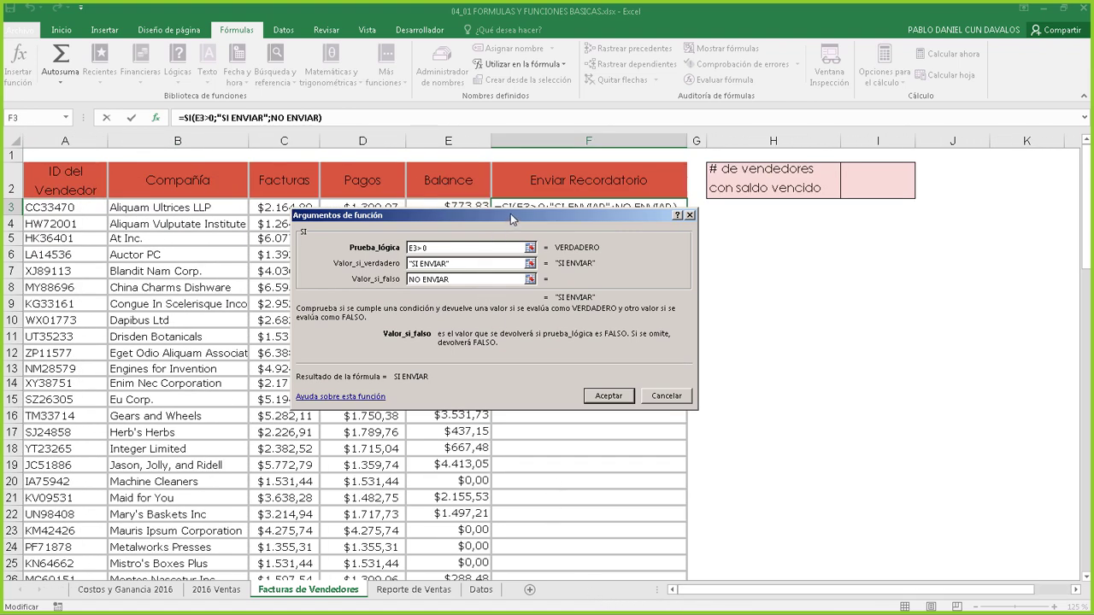
left_click_drag(510, 214, 924, 208)
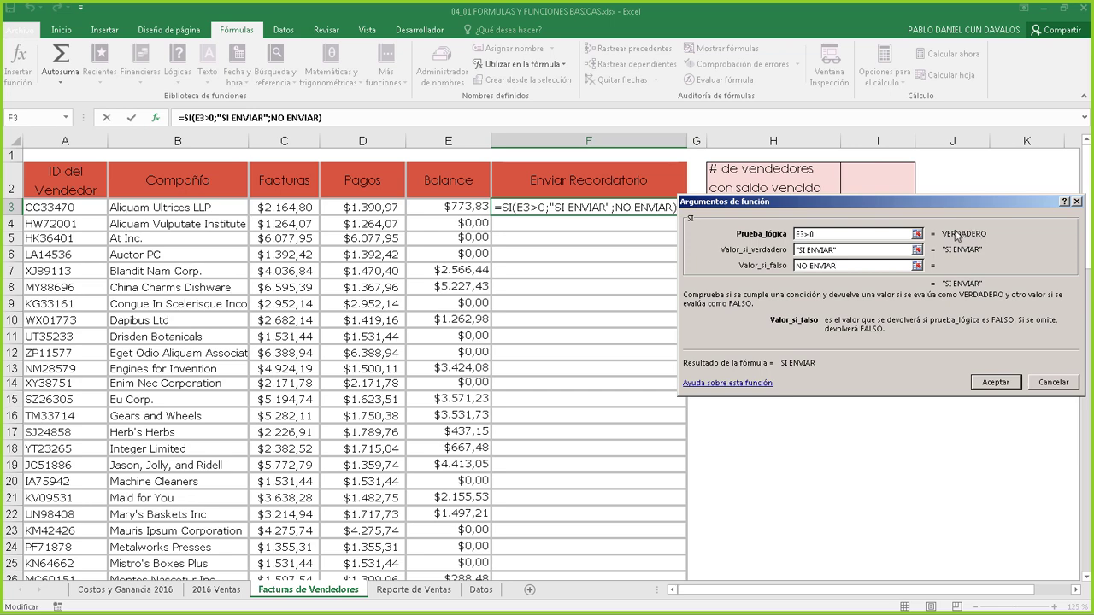
- Review the logical test and the true and false values entered for the SI function
left_click(846, 249)
left_click(853, 266)
left_click(854, 251)
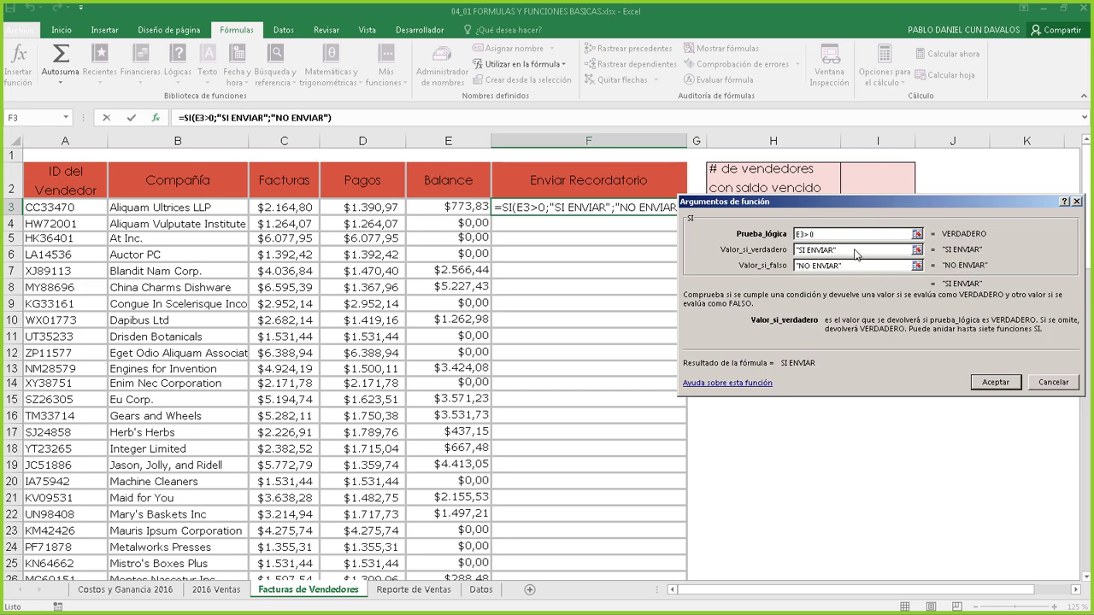
left_click(854, 235)
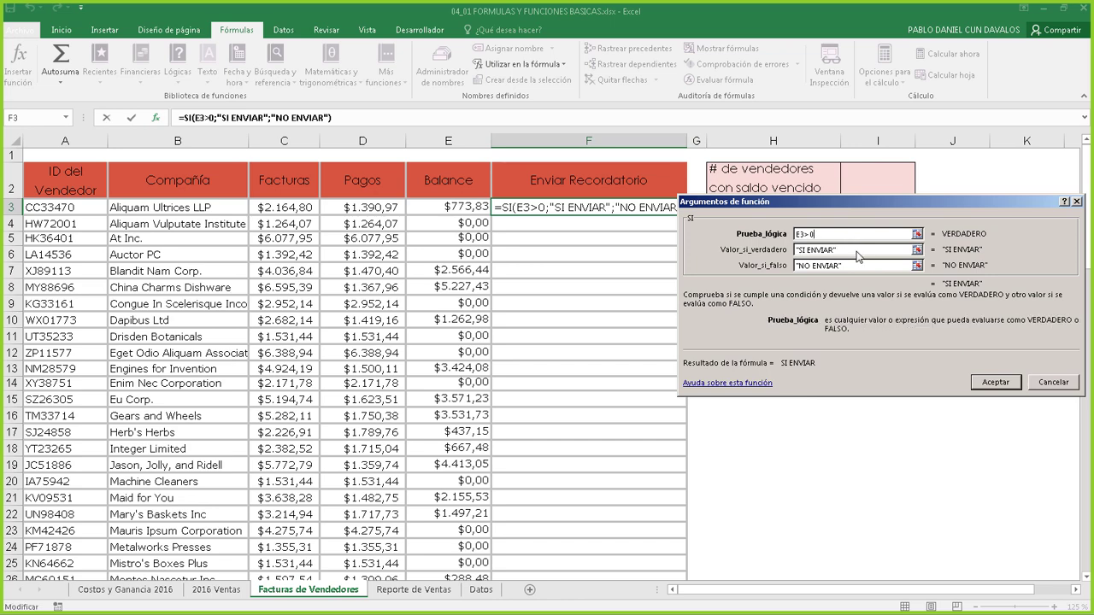
left_click(859, 253)
left_click(863, 266)
left_click(861, 251)
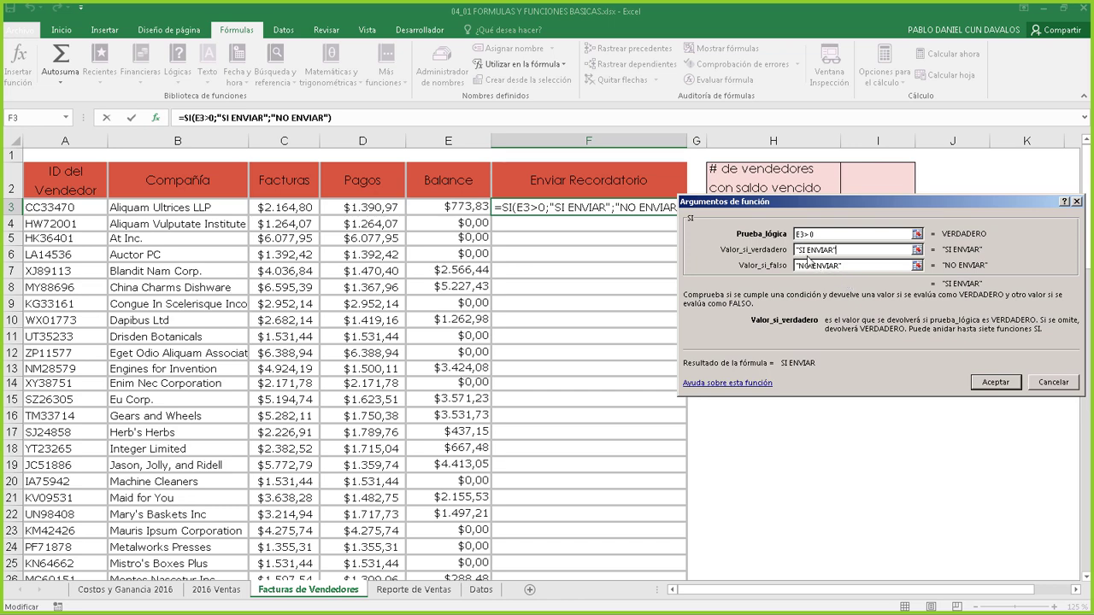
left_click(849, 266)
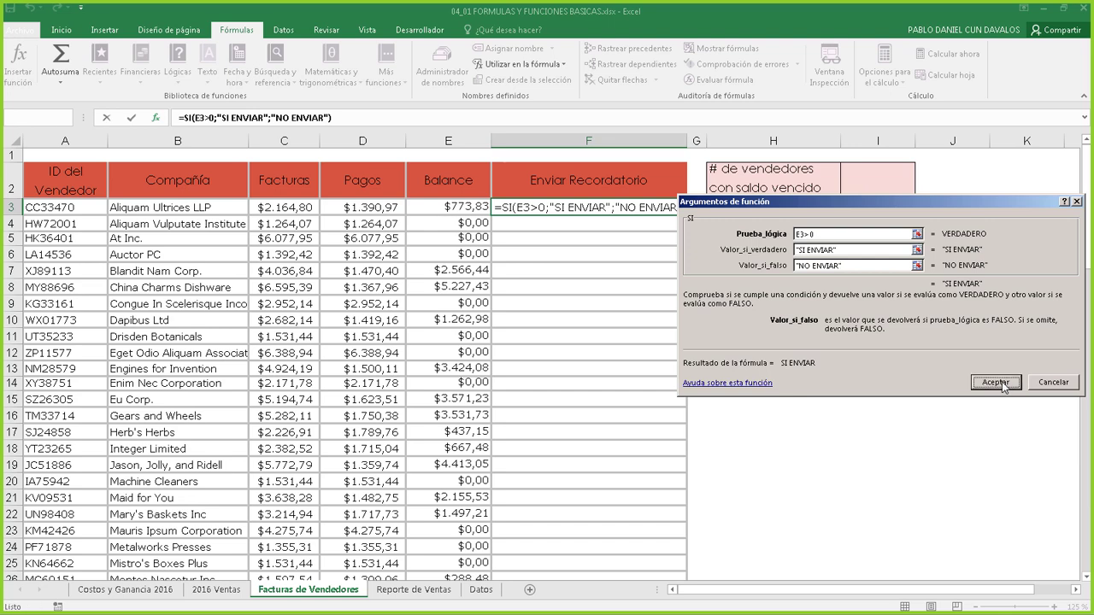
- Accept the SI formula into F3 and check its syntax within the cell
left_click(1005, 386)
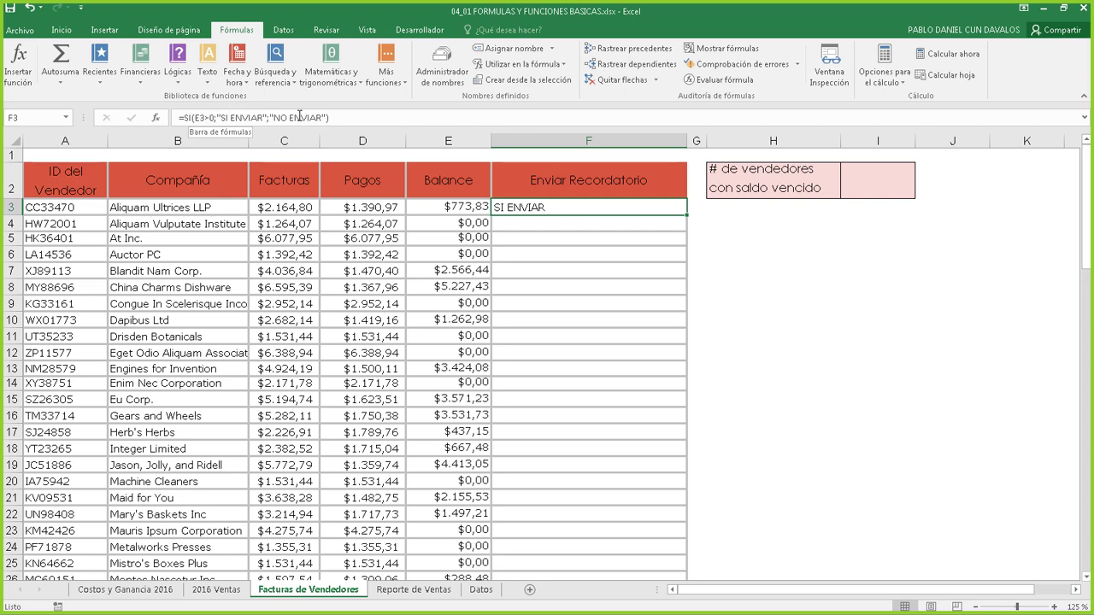
double_click(561, 206)
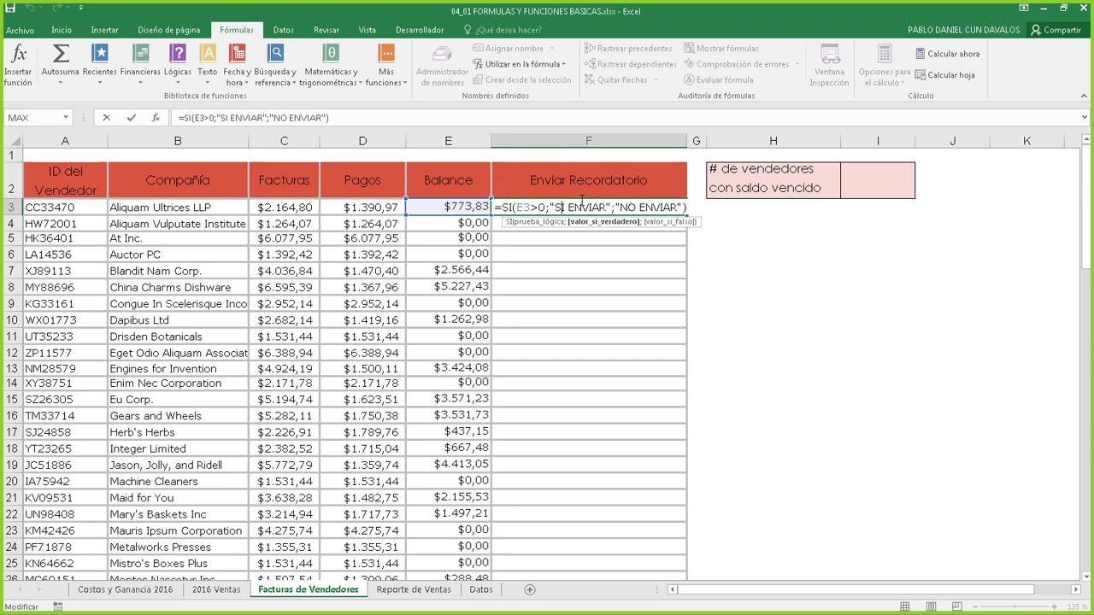
key("Return")
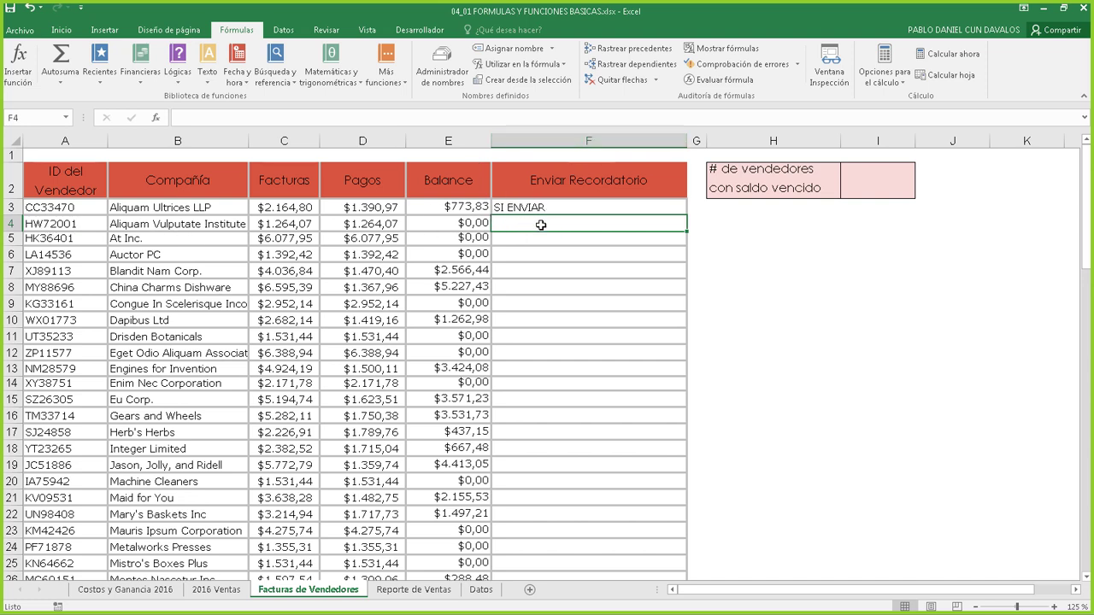
- Write the formula =SI(E4>0;"SI ENVIAR";"NO ENVIAR") in F4 to test the second vendor's balance
type("=SI")
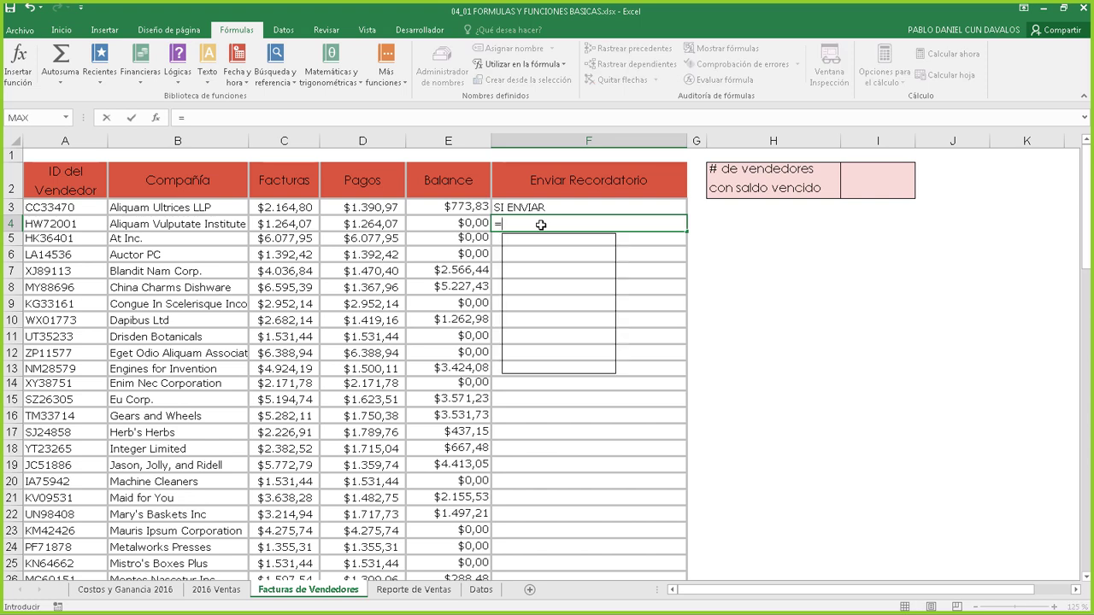
type("(")
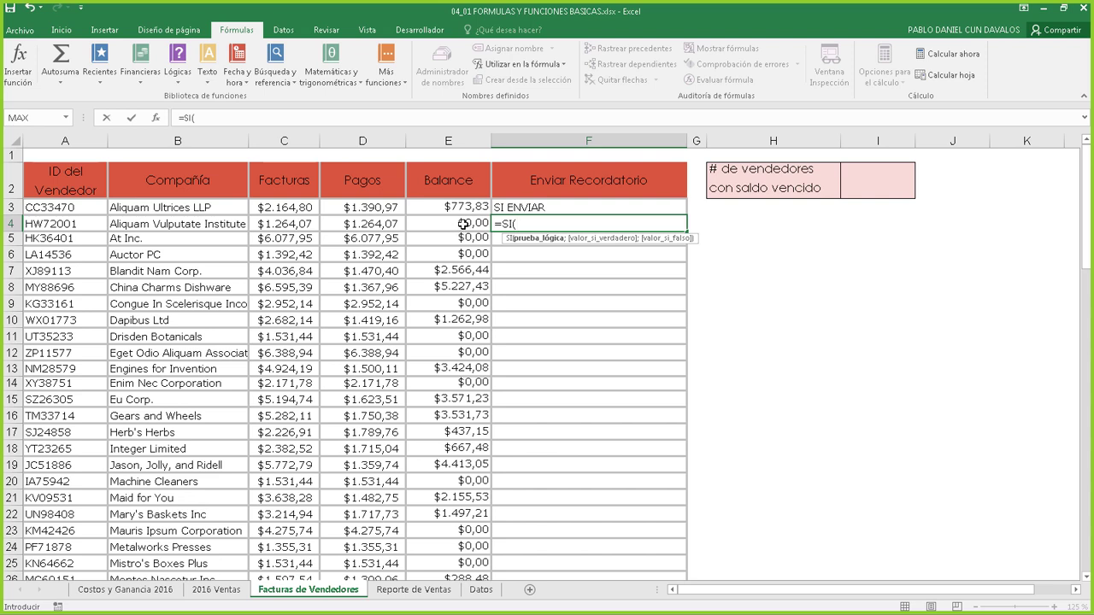
type("E4")
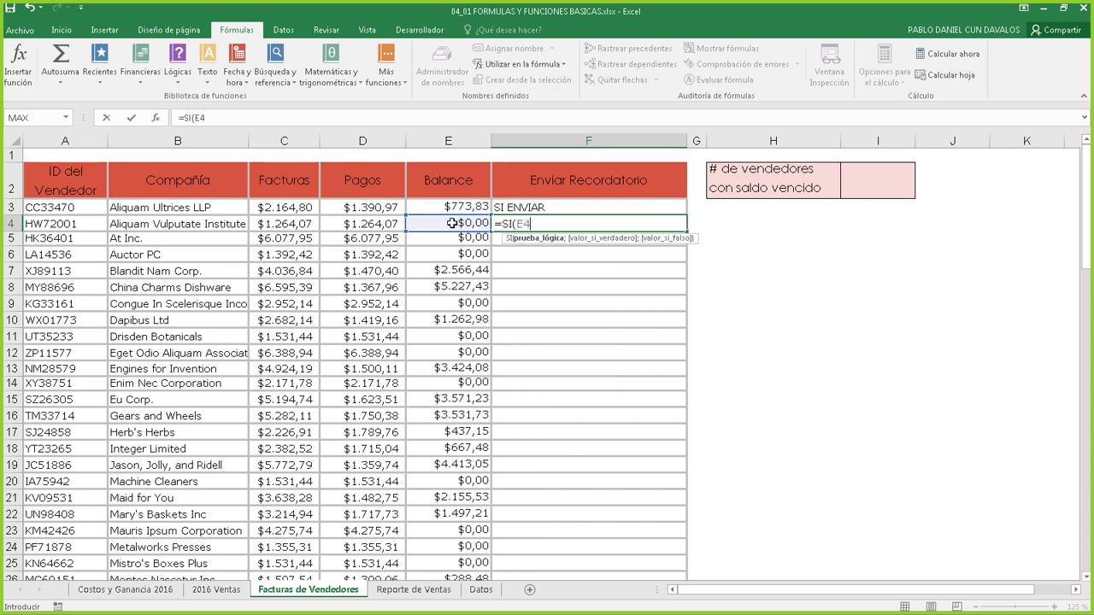
type(">0")
type(";")
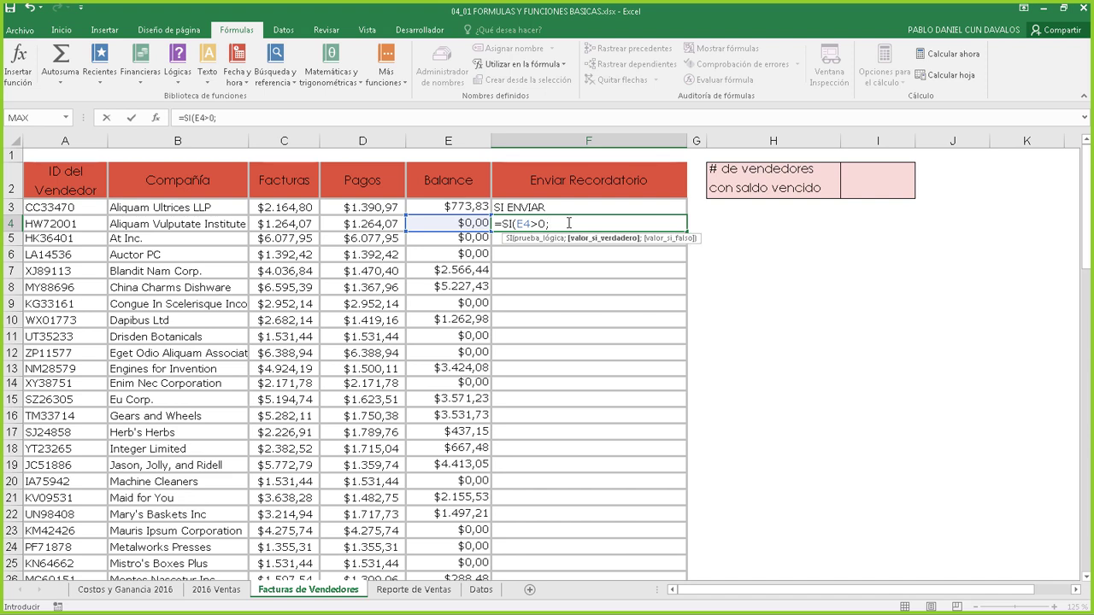
type("\"SI ENVIAR\"")
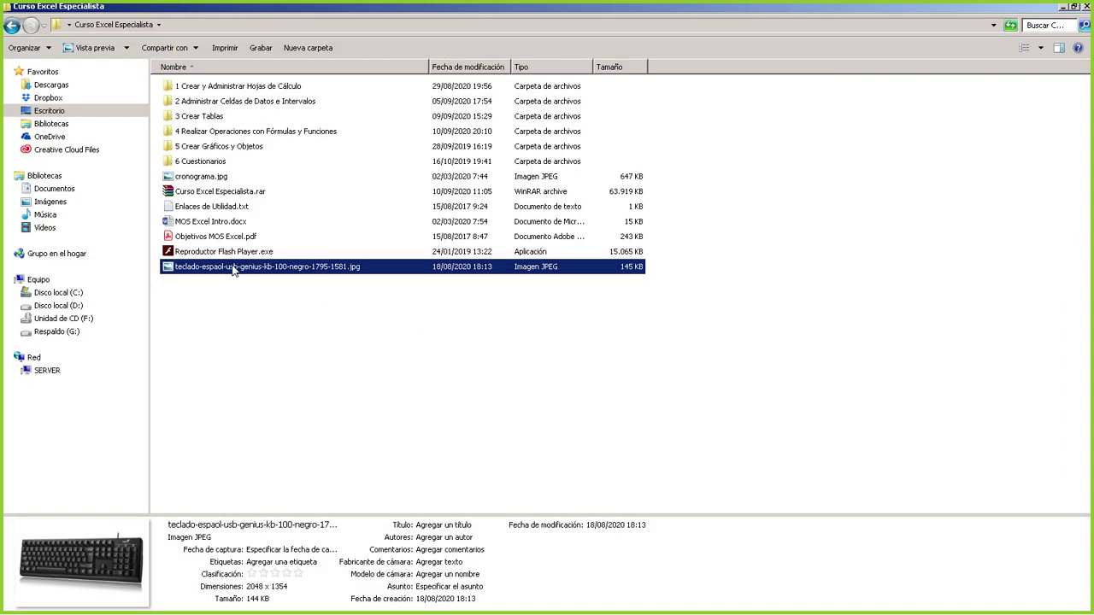
- Examine the Shift, number-row and quotation-mark keys in the keyboard photo teclado-espaol-usb-genius-kb-100-negro-1795-1581.jpg, and close the photo
double_click(231, 266)
scroll(241, 328, "up", 3)
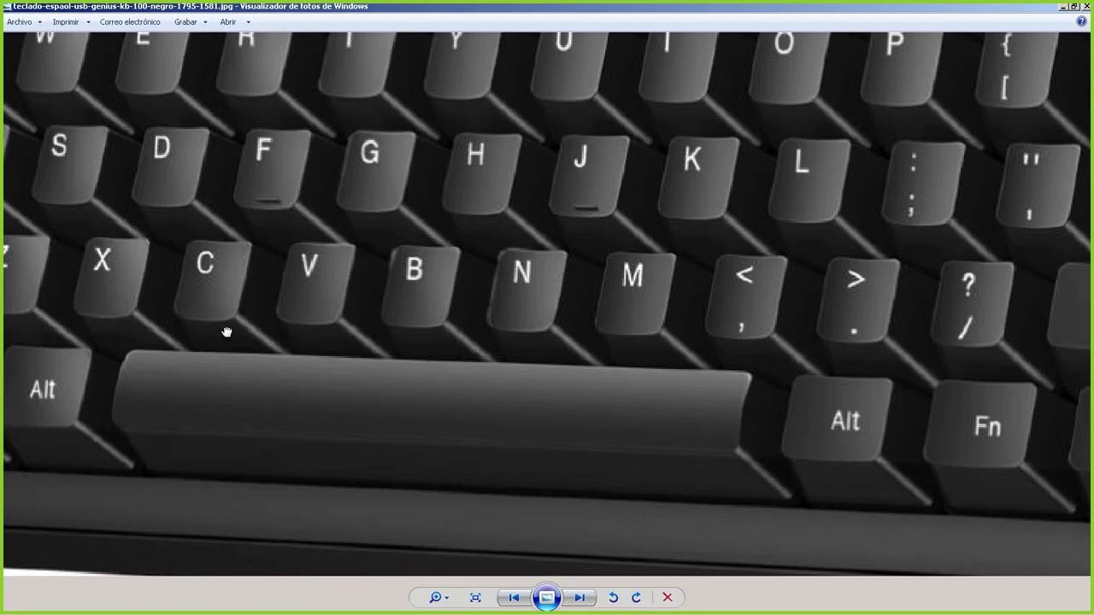
left_click_drag(228, 330, 431, 258)
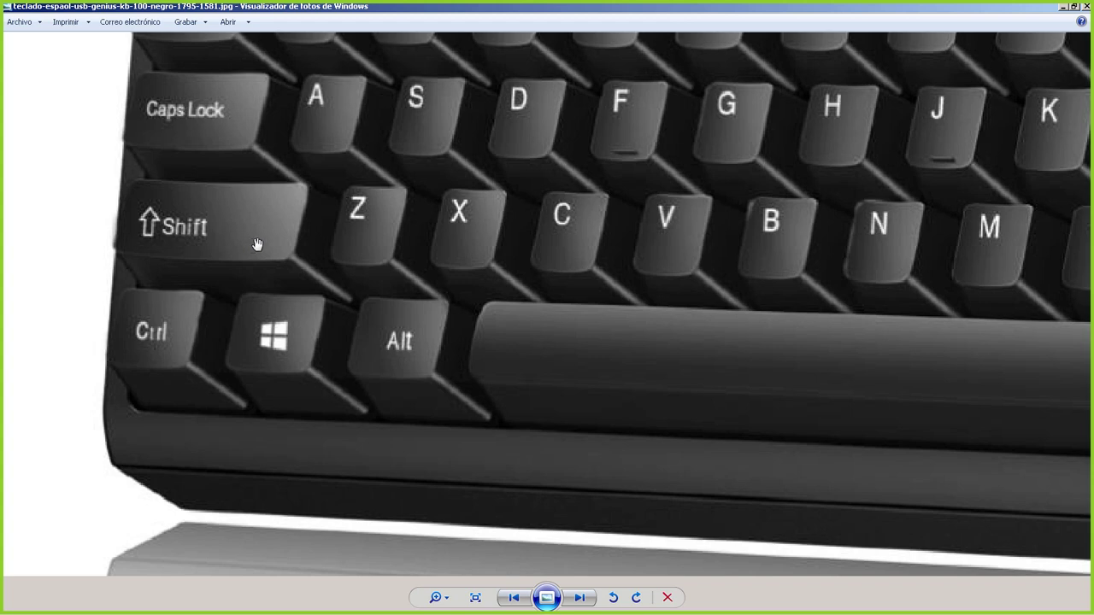
left_click_drag(954, 100, 721, 200)
left_click_drag(749, 111, 606, 319)
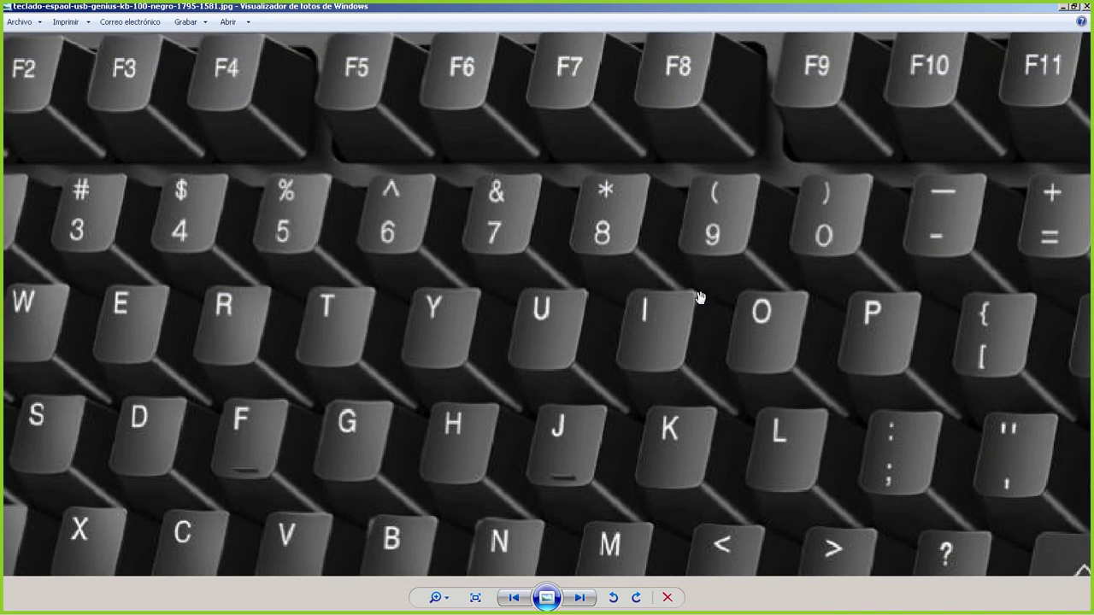
left_click_drag(699, 297, 633, 295)
scroll(631, 295, "down", 2)
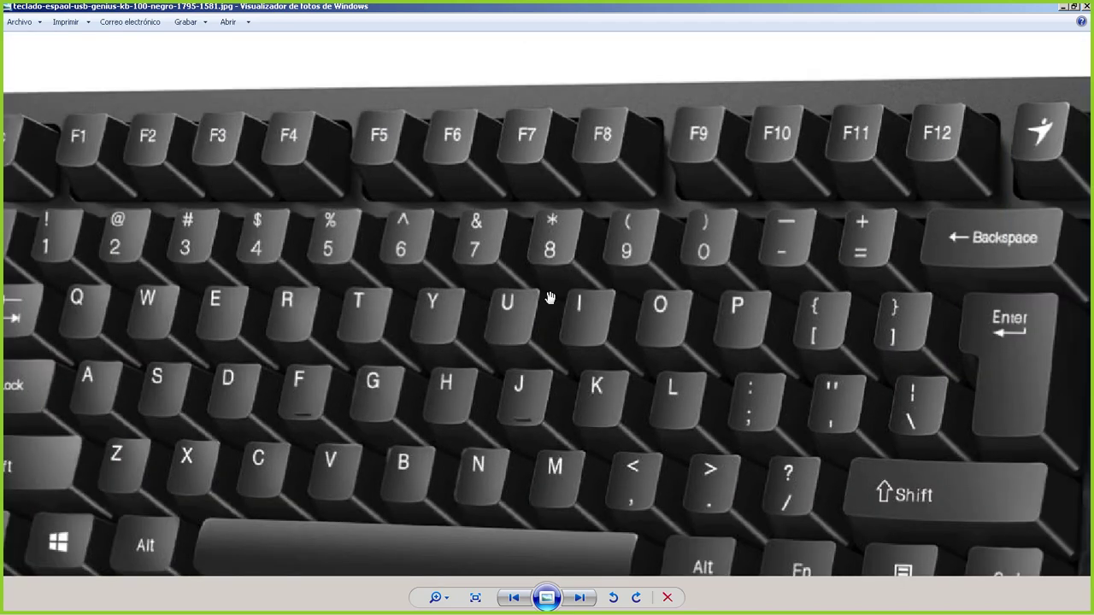
left_click(1087, 6)
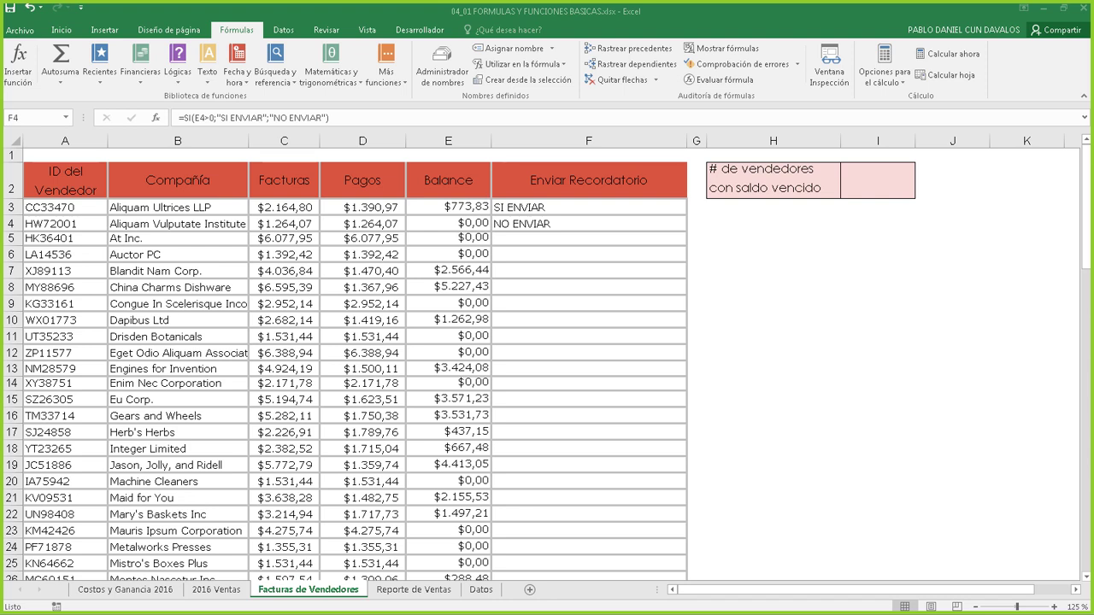
- Fill the F4 formula down the Enviar Recordatorio column through the last vendor in row 47
left_click(564, 223)
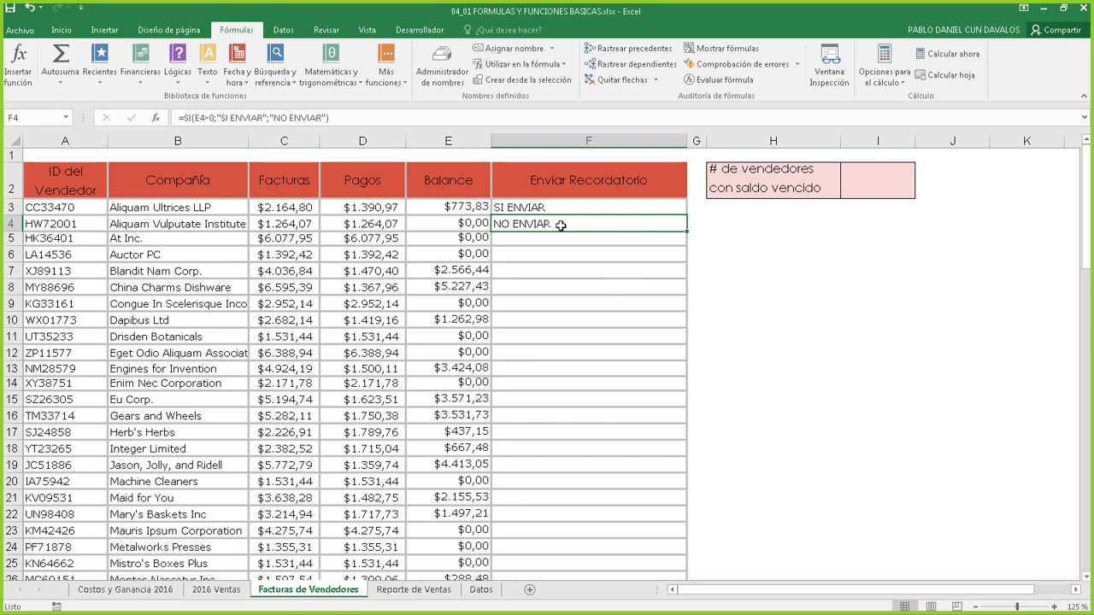
double_click(688, 232)
scroll(615, 289, "down", 5)
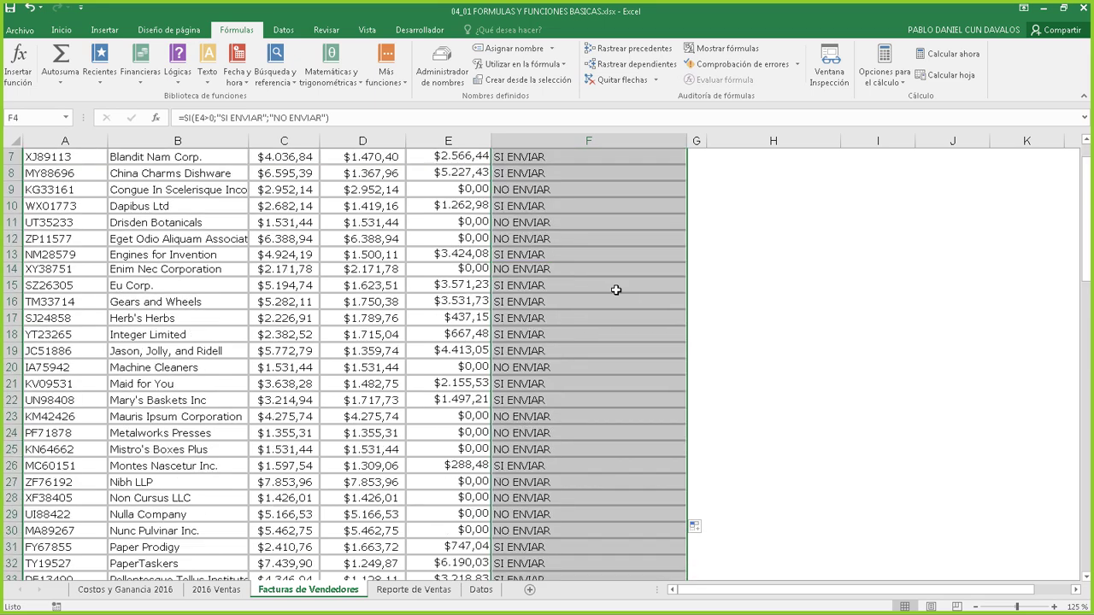
scroll(615, 287, "down", 4)
scroll(647, 270, "up", 2)
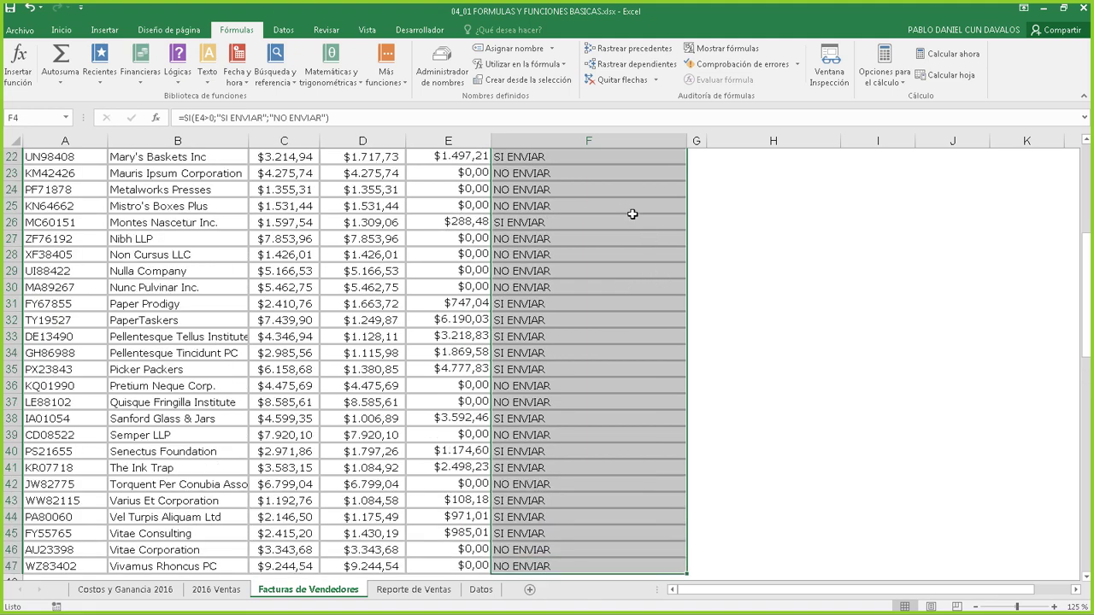
scroll(623, 210, "up", 4)
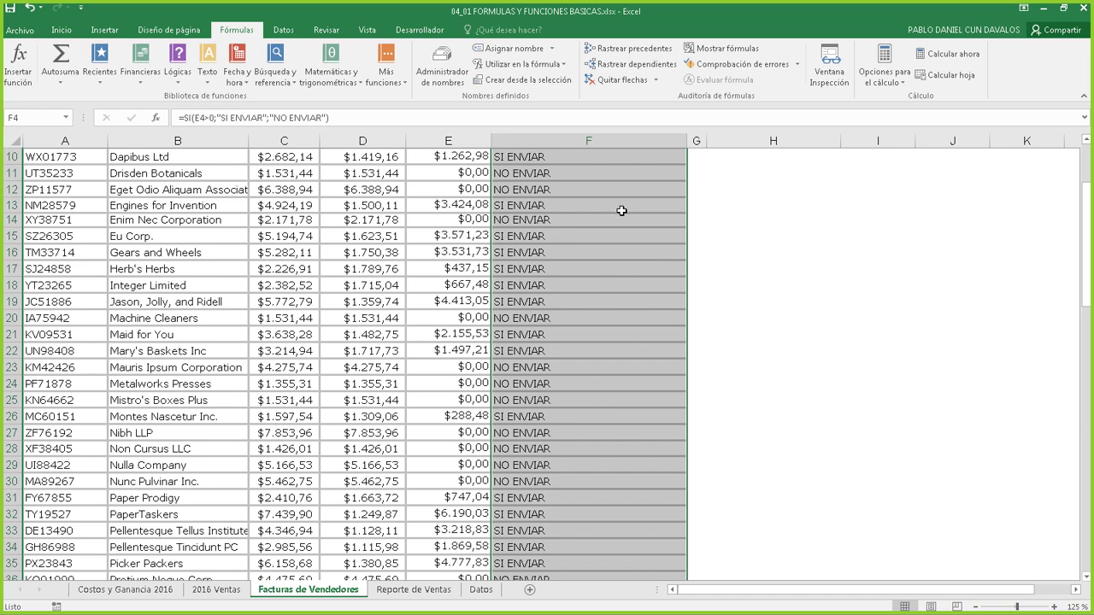
scroll(621, 211, "up", 3)
- Compare the balances in rows 4 to 8 with their results in the Enviar Recordatorio column
left_click(483, 236)
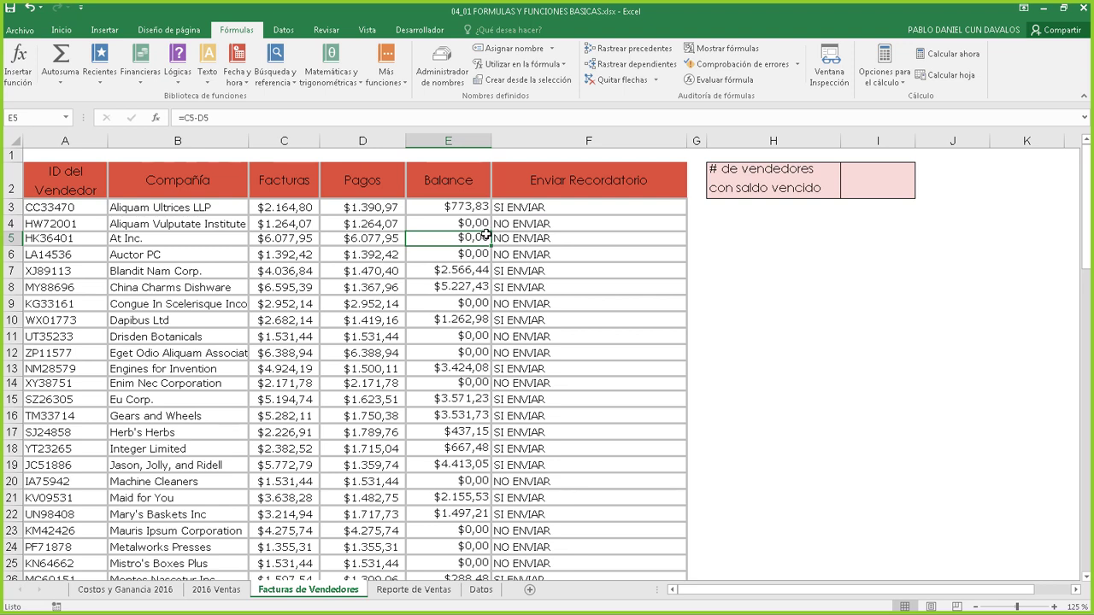
left_click_drag(478, 224, 477, 254)
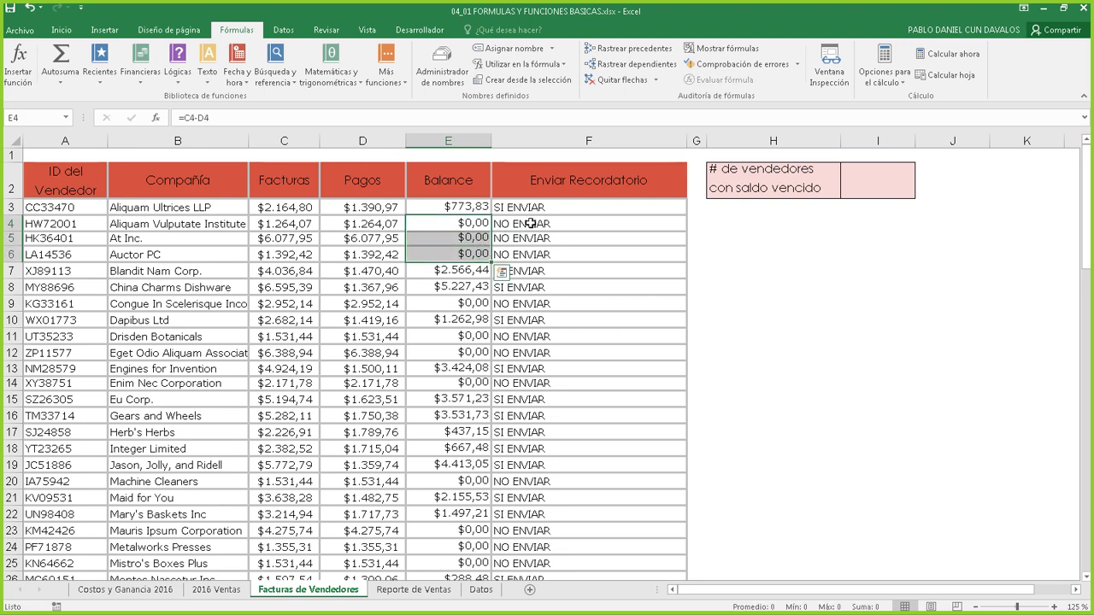
left_click_drag(531, 223, 532, 255)
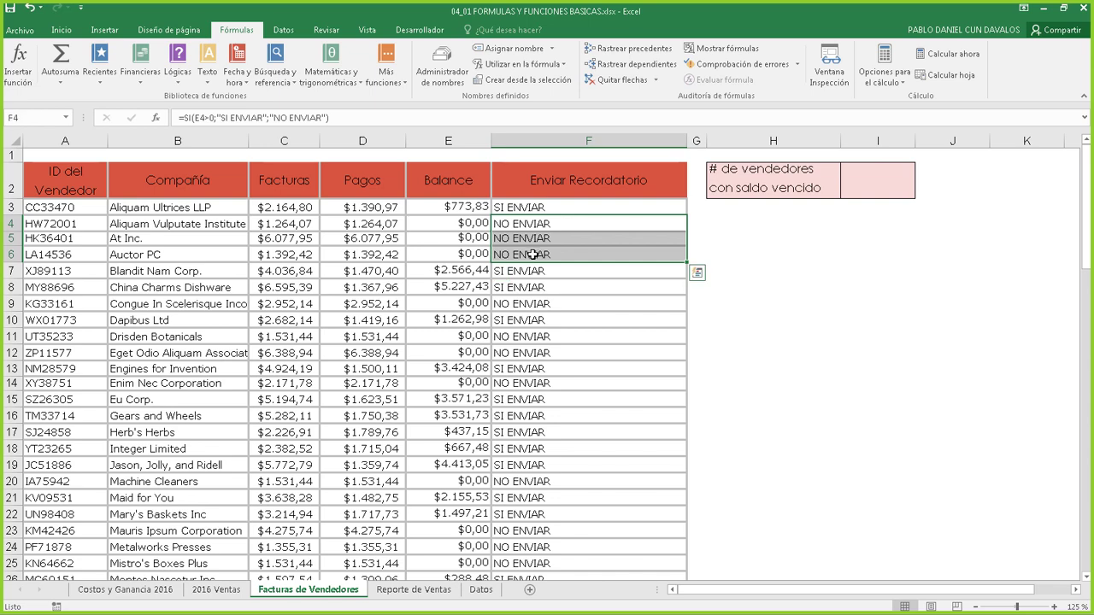
left_click(463, 270)
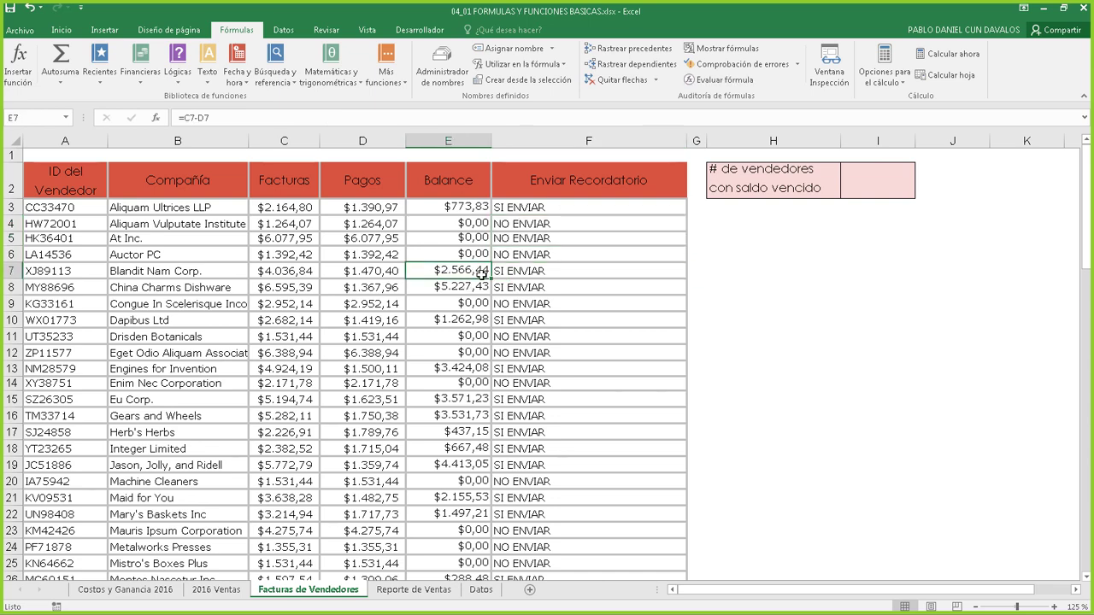
left_click_drag(518, 271, 521, 288)
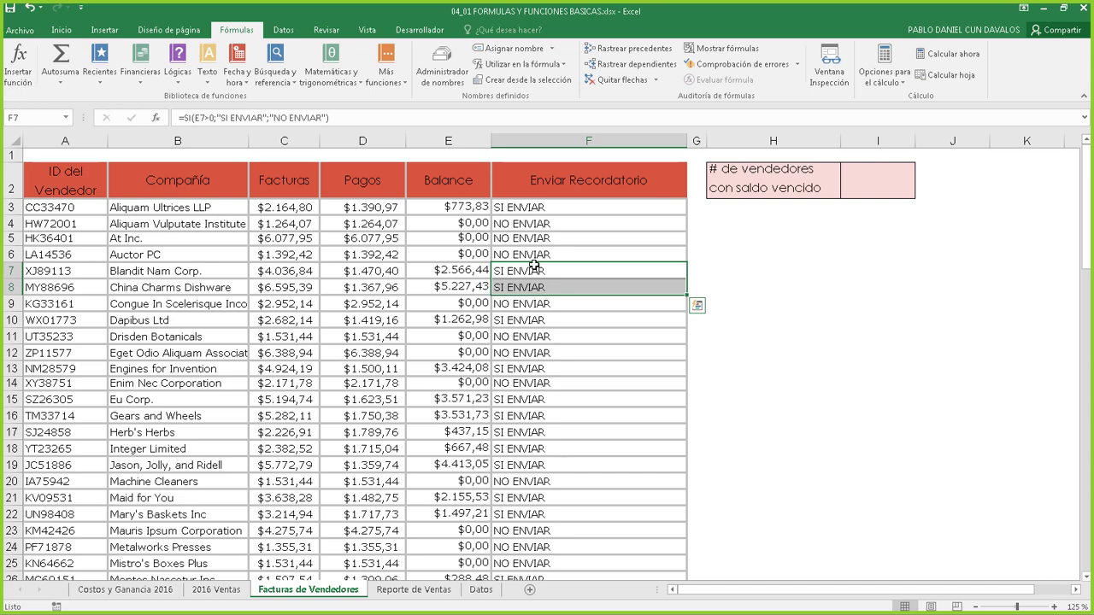
left_click(477, 252)
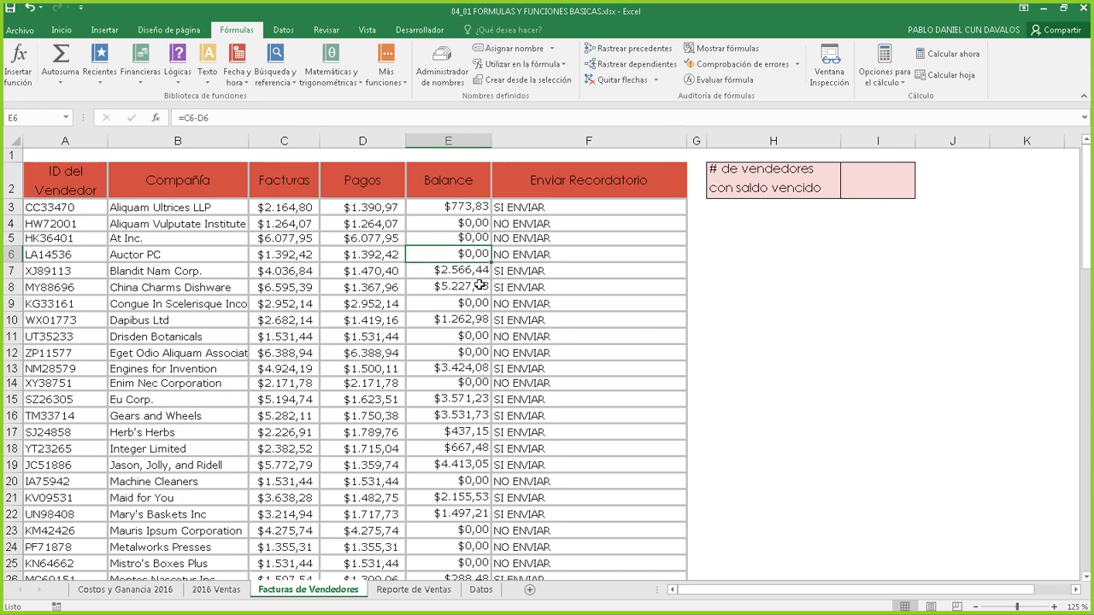
left_click(455, 225)
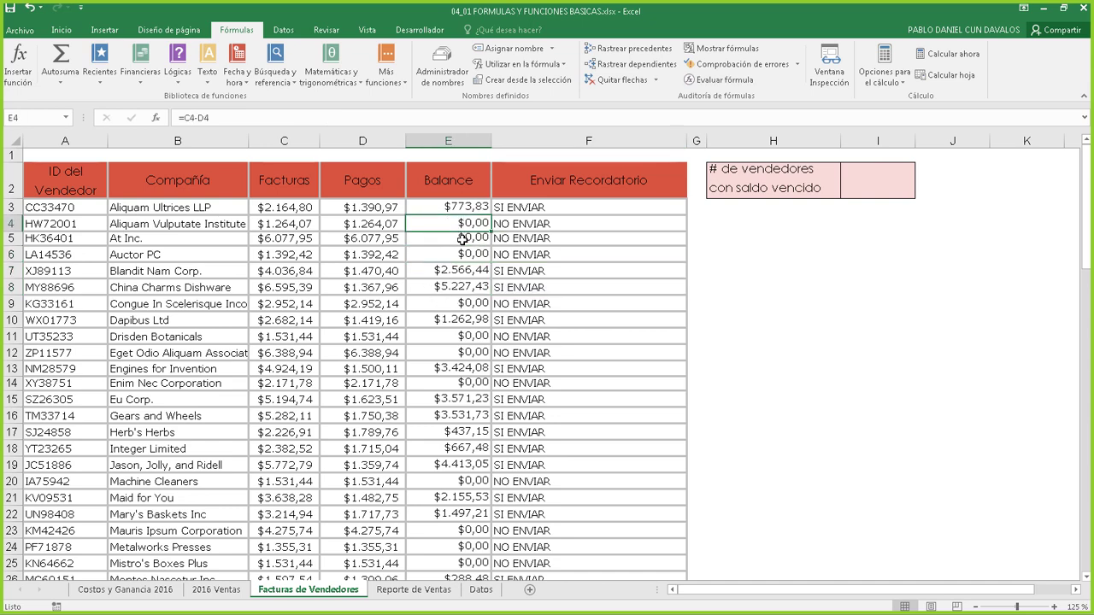
left_click_drag(462, 225, 462, 254)
left_click_drag(521, 224, 527, 250)
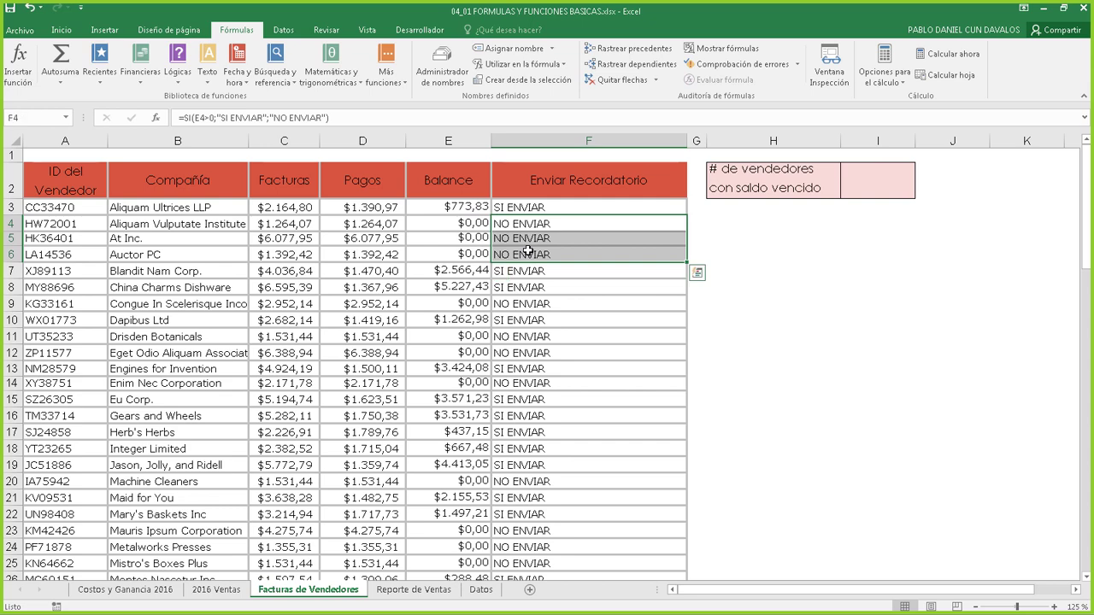
- Review the SI formulas in F8, F4 and F3 of the Enviar Recordatorio column
left_click(565, 286)
scroll(542, 230, "down", 2)
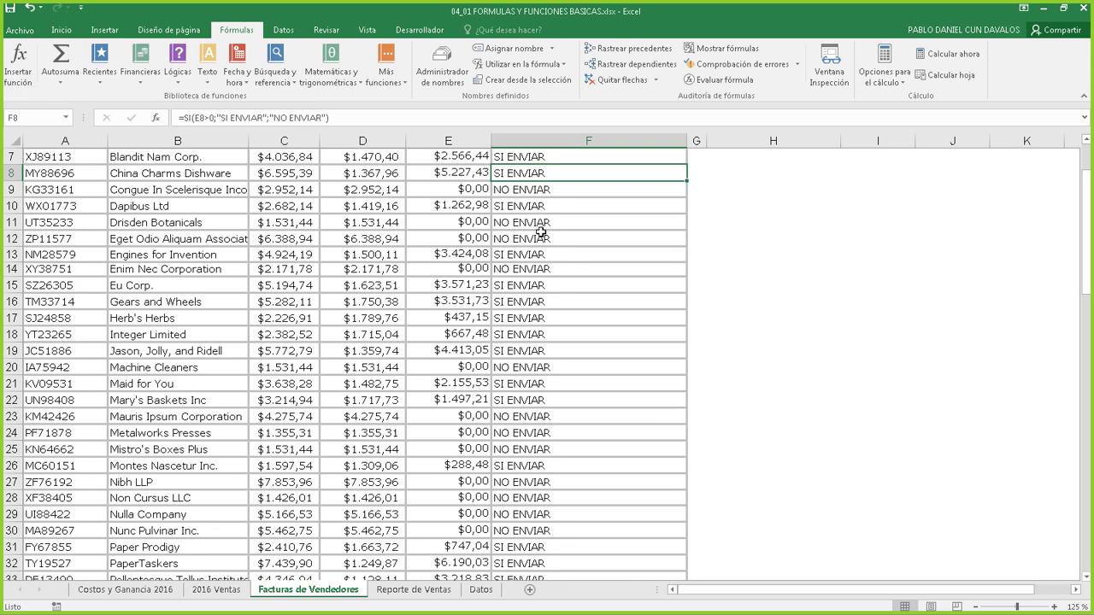
scroll(541, 231, "up", 2)
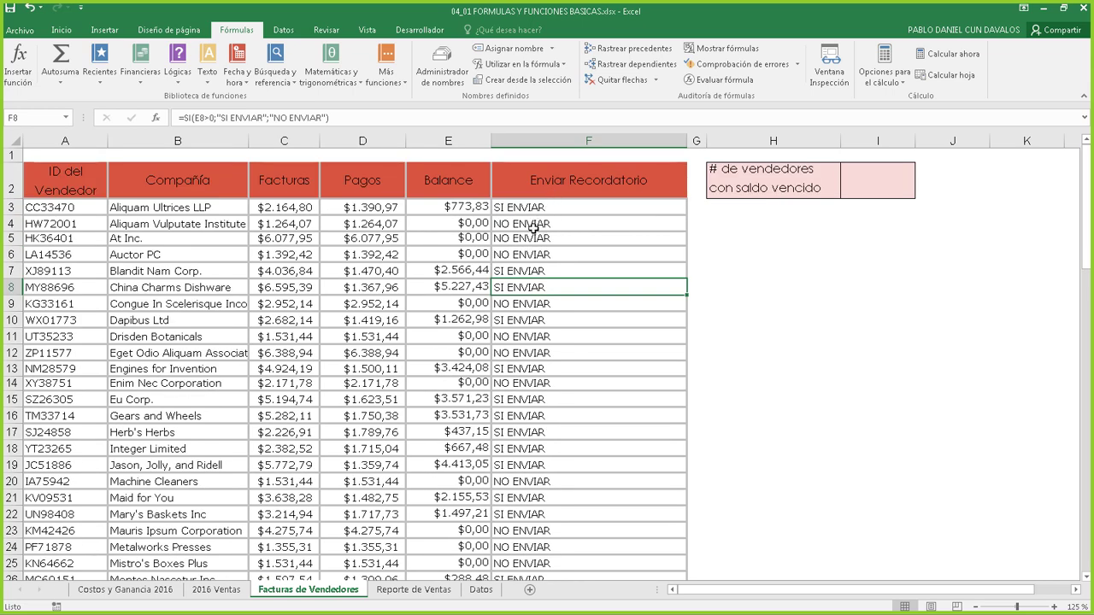
left_click(586, 217)
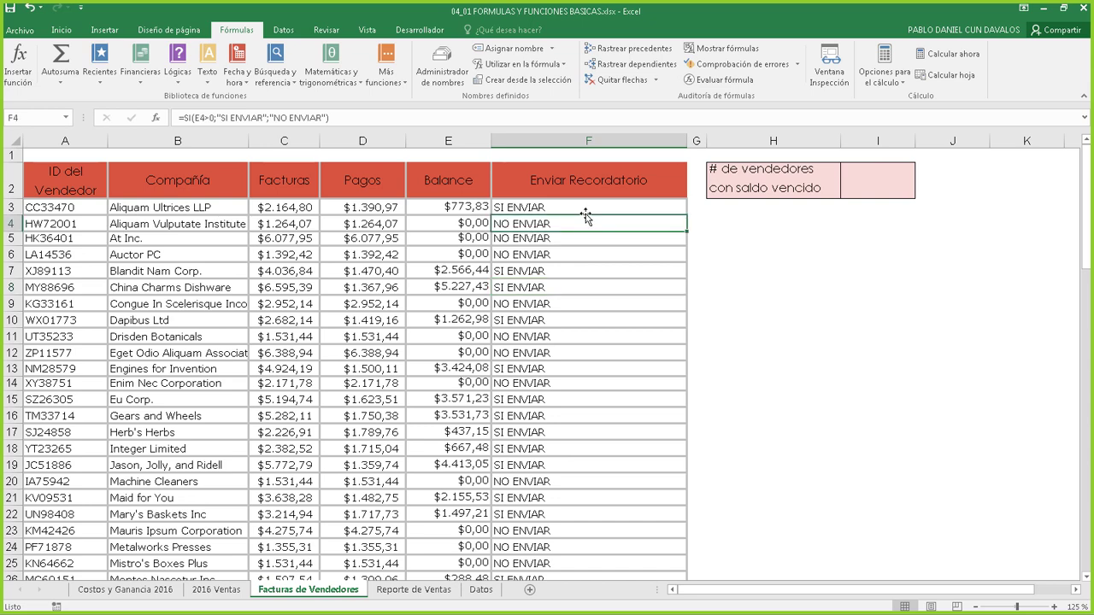
left_click(586, 208)
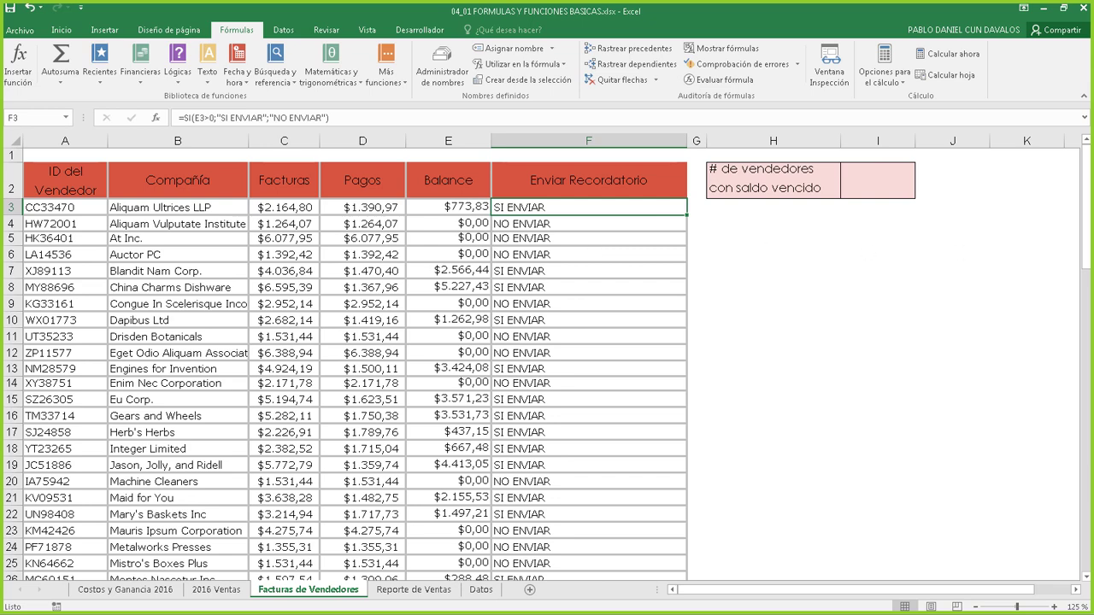
- Examine the overdue-vendor count label in H2, its empty cell I2 and the Balance values down to the last vendor
left_click(858, 188)
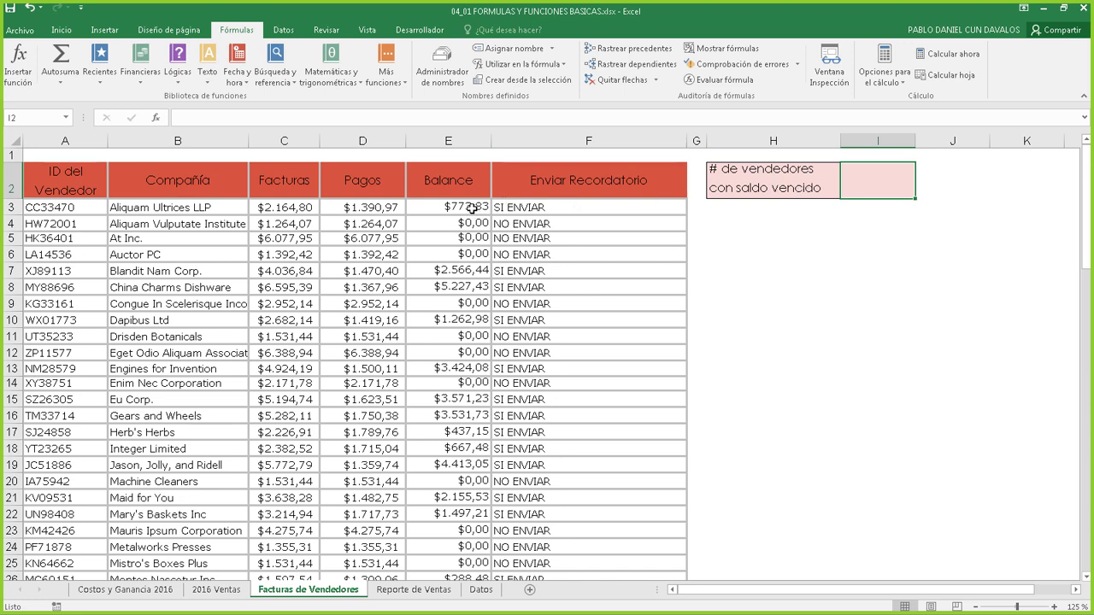
left_click_drag(471, 208, 471, 451)
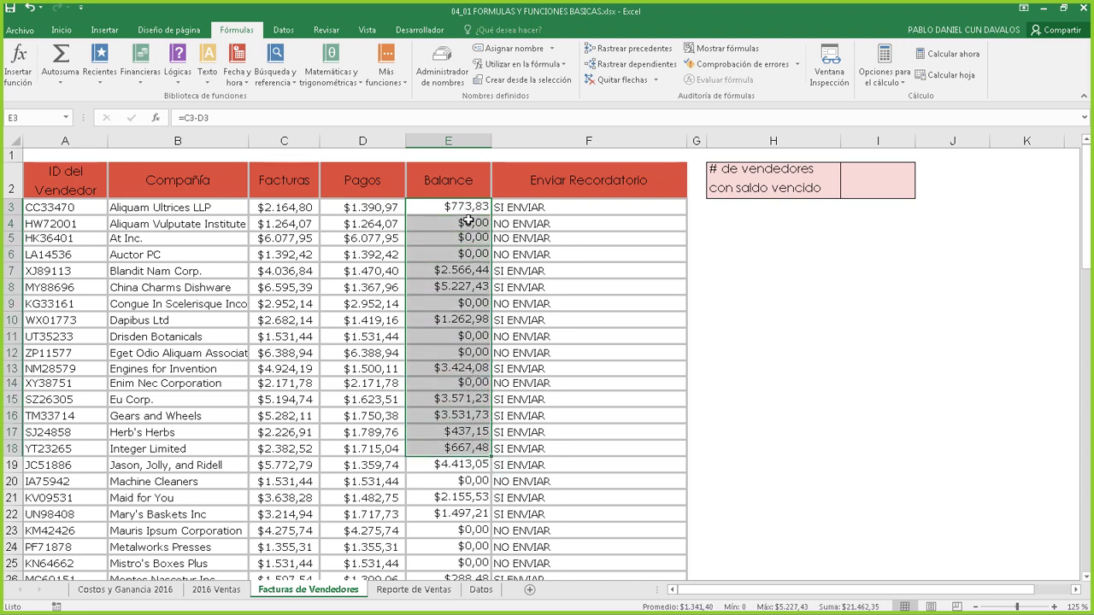
left_click(814, 184)
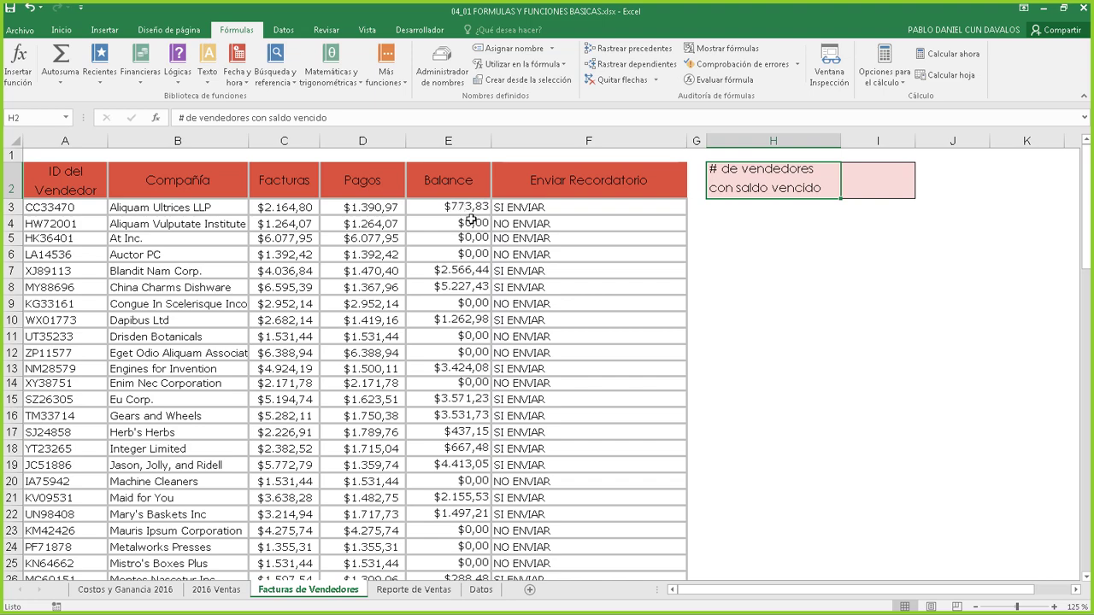
scroll(486, 283, "down", 4)
scroll(486, 282, "down", 4)
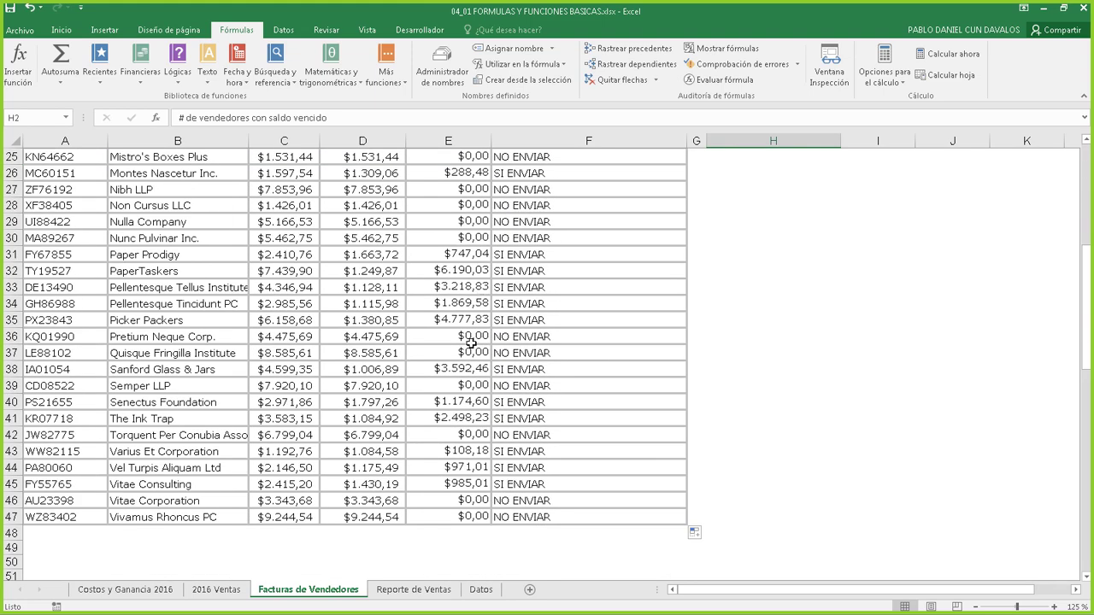
left_click(470, 339)
scroll(474, 293, "up", 8)
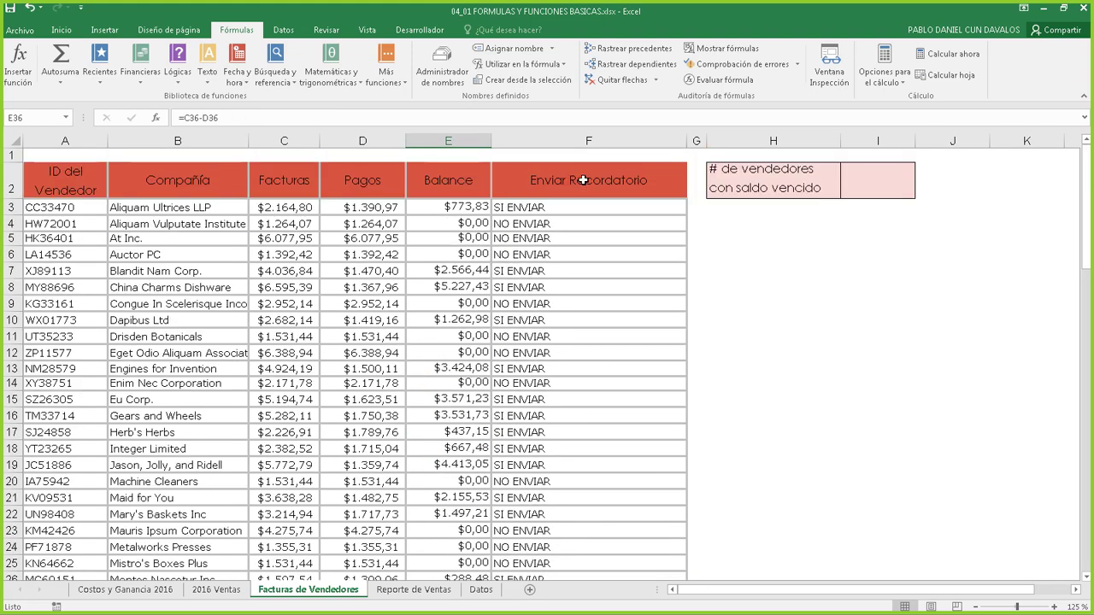
- Compare the Balance and Enviar Recordatorio columns as possible criteria for counting vendors with overdue balances
left_click(460, 139)
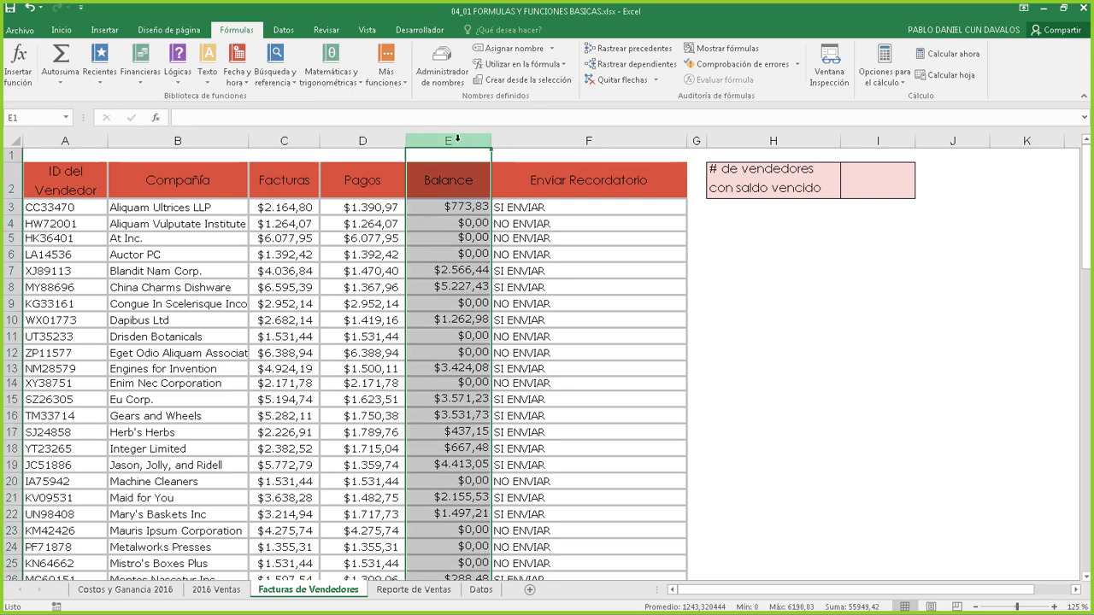
left_click(469, 255)
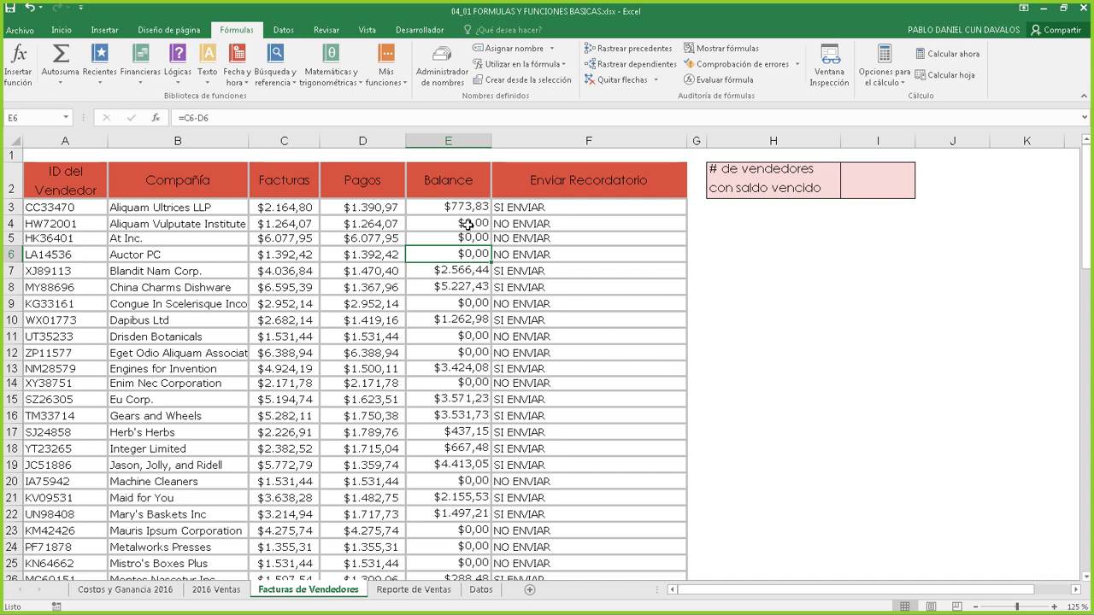
left_click(469, 206)
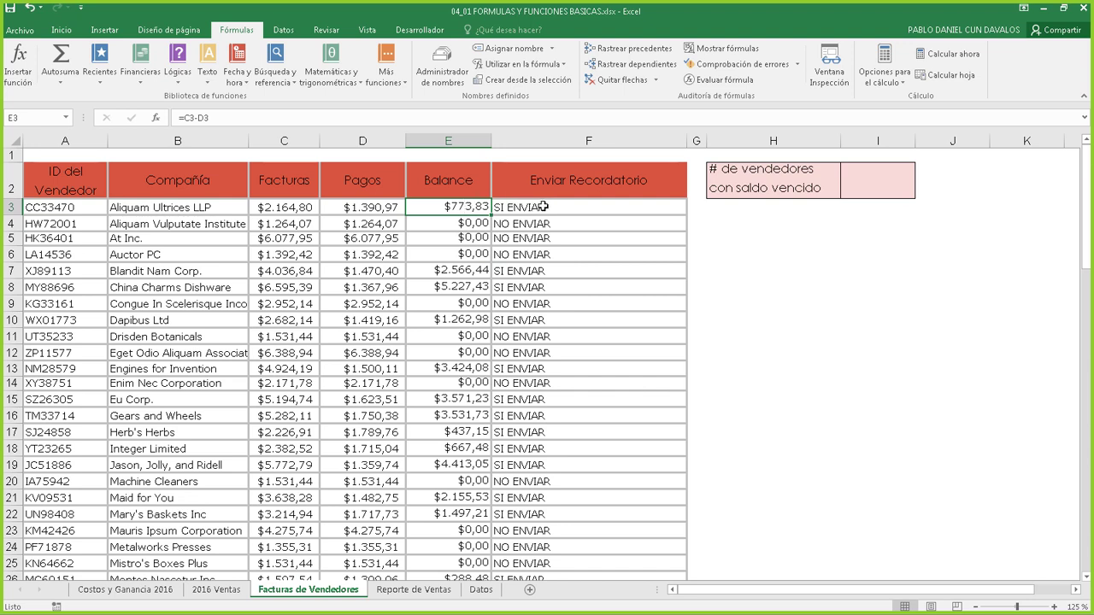
left_click(543, 207)
left_click(588, 140)
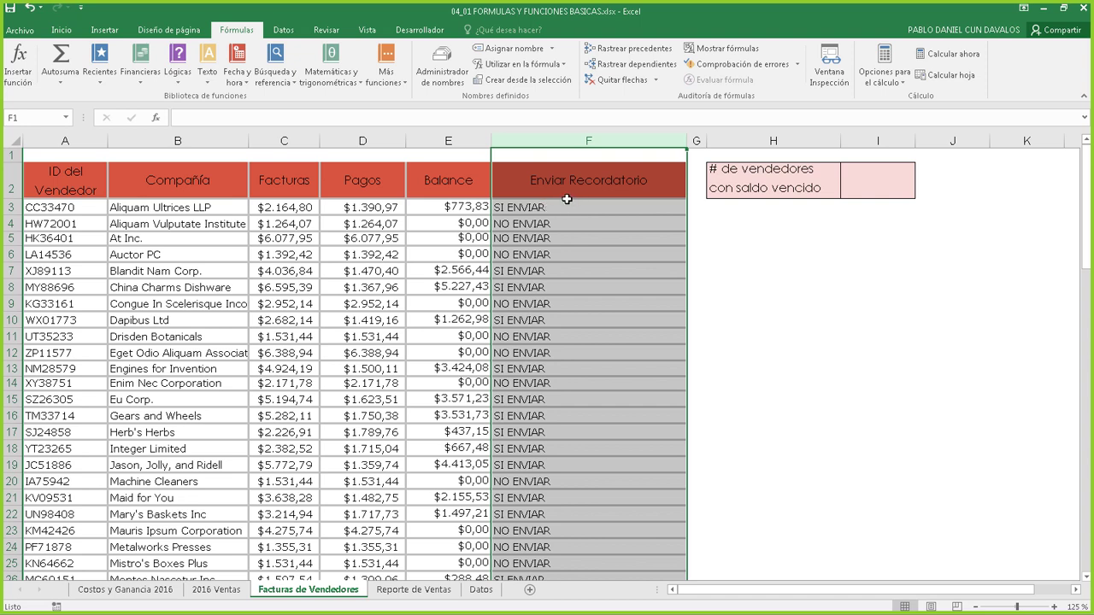
- Check the conditional function objectives in the MOS Excel PDF in Adobe Acrobat, and return to the Excel workbook
left_click(523, 226)
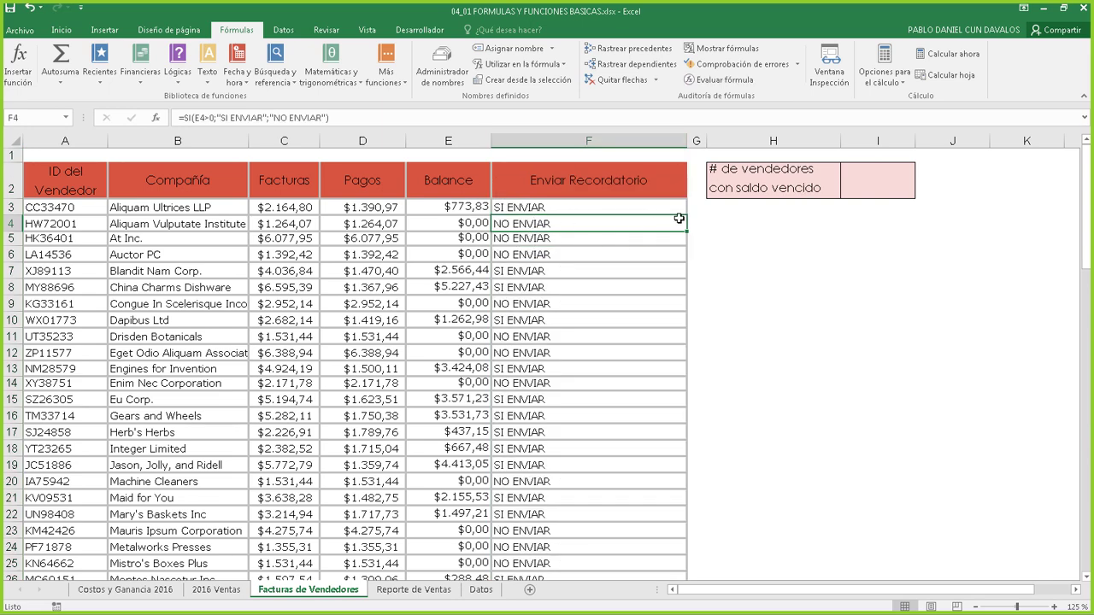
key("alt+Tab")
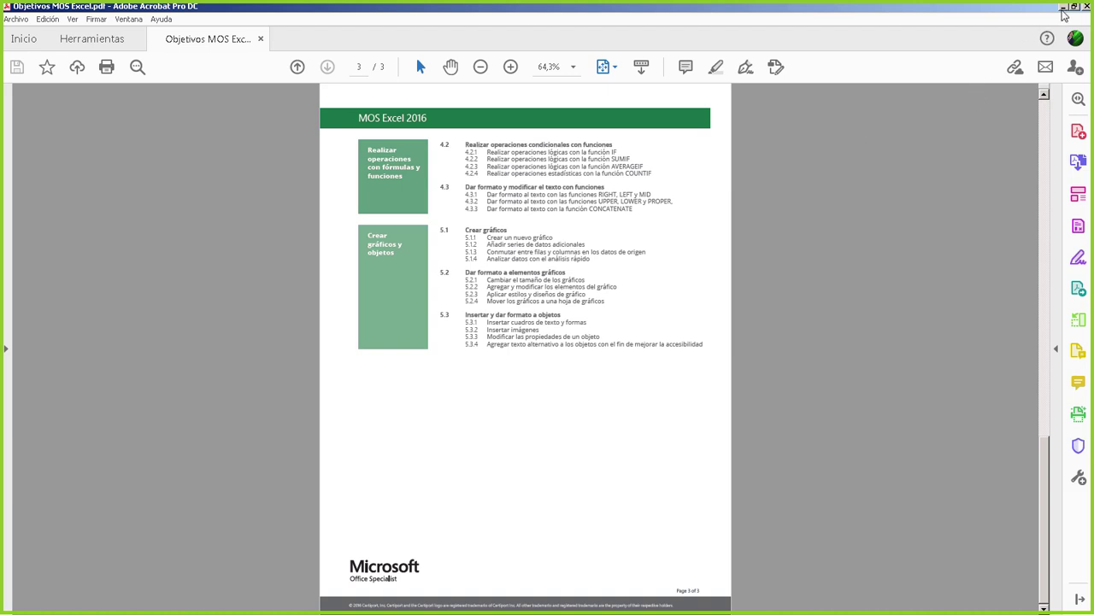
left_click(1062, 7)
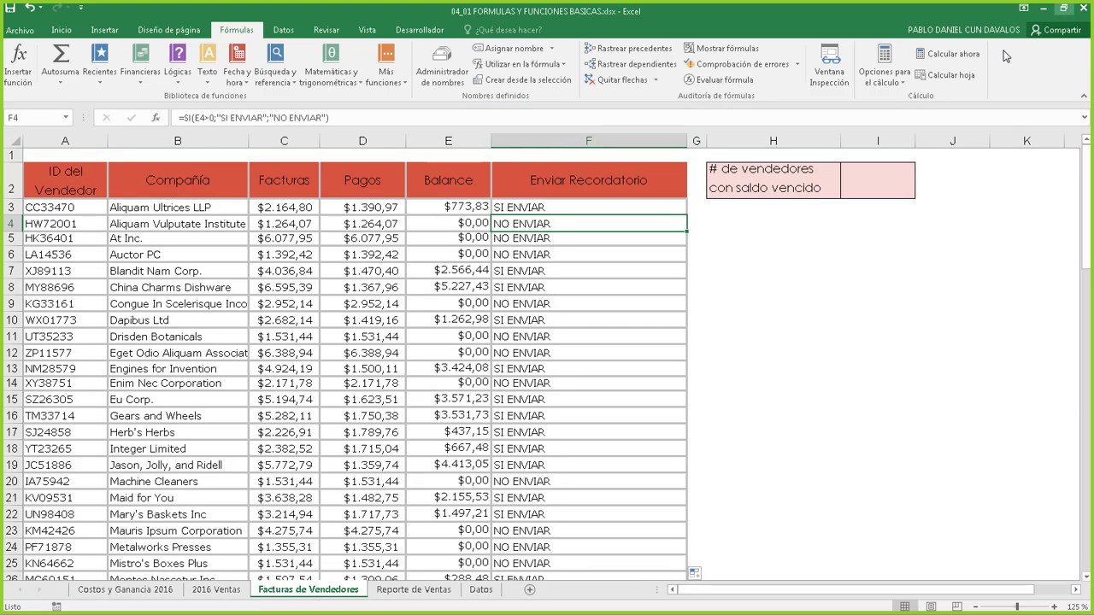
- Begin a formula in I2 with =contar to list the available counting functions
left_click(889, 180)
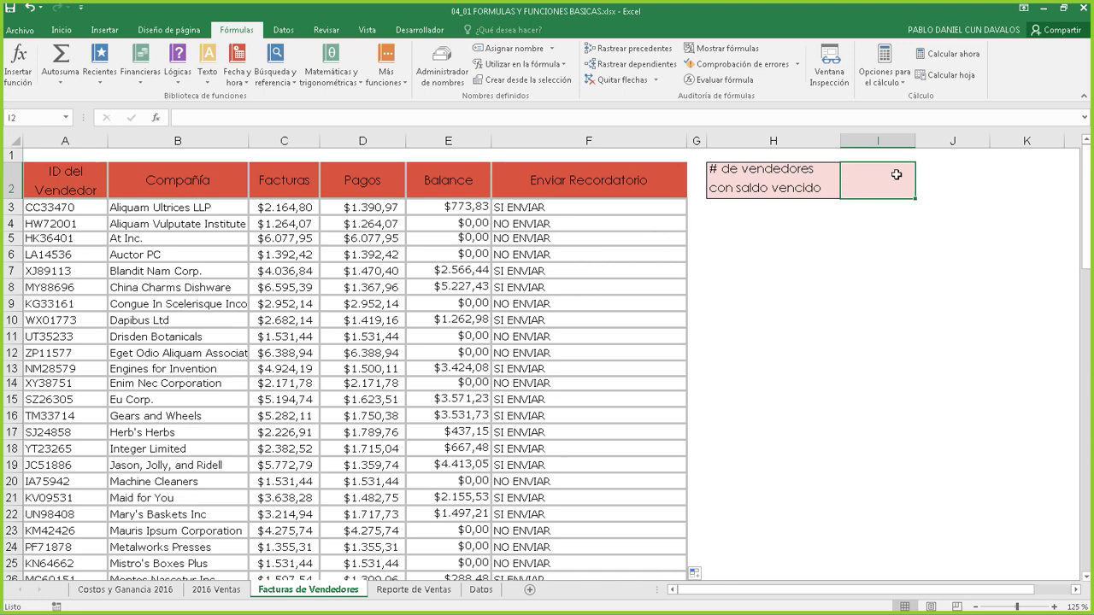
type("=")
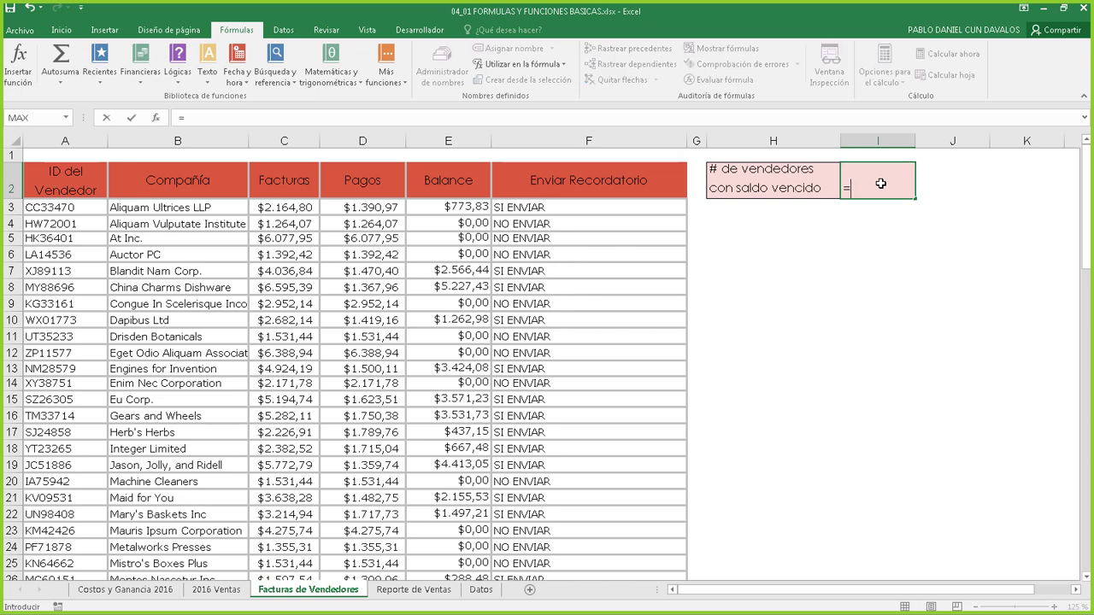
type("contar")
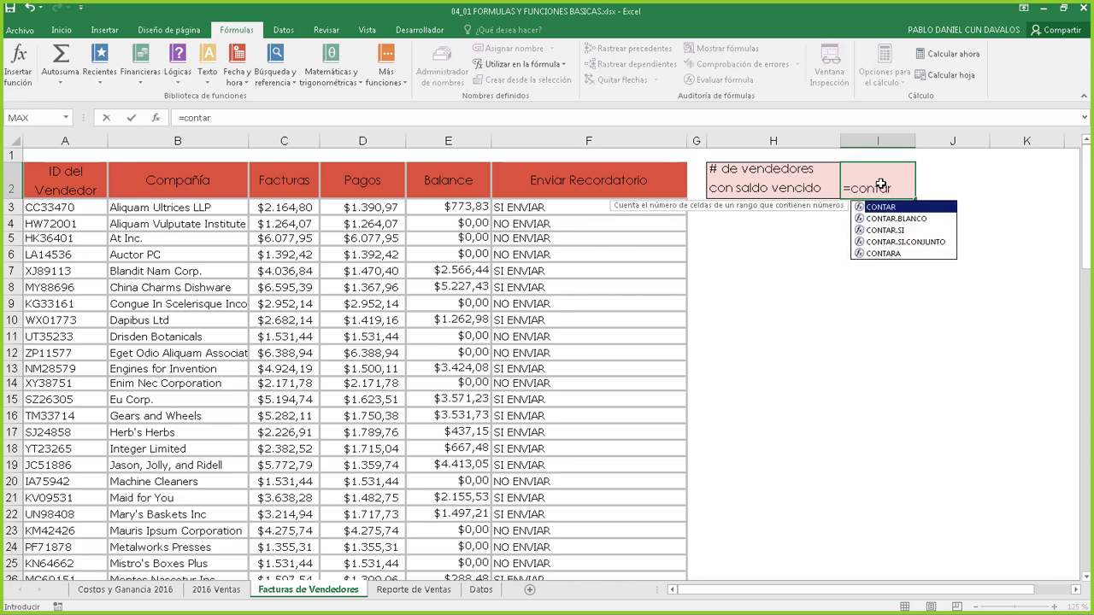
- Compare the descriptions of the suggested counting functions CONTAR, CONTAR.BLANCO, CONTAR.SI and CONTAR.SI.CONJUNTO
key("Down")
key("Down")
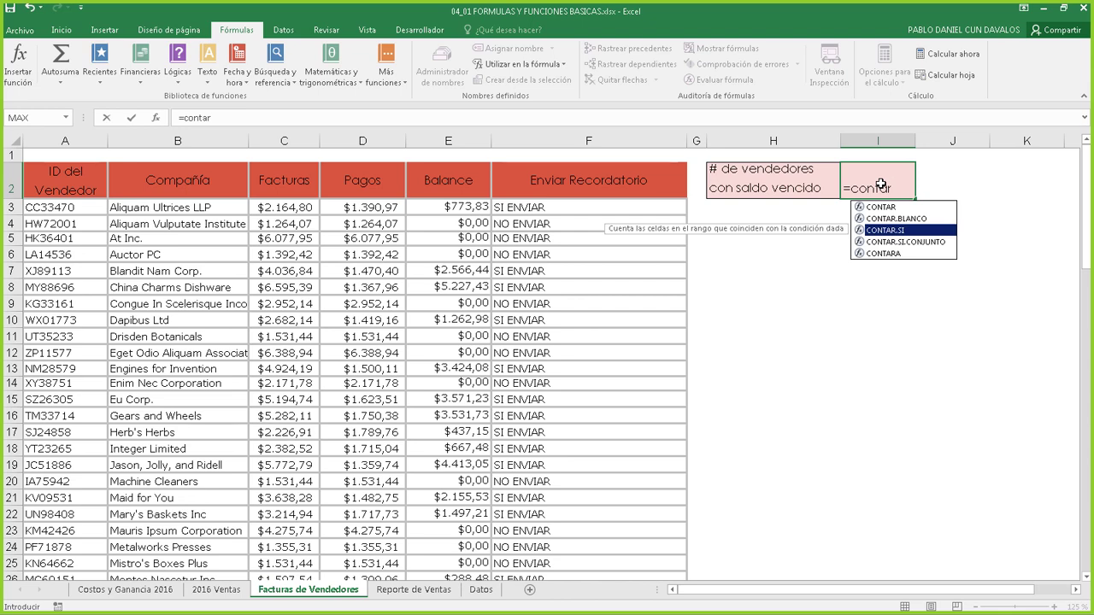
key("Up")
key("Up")
key("Down")
key("Down")
key("Down")
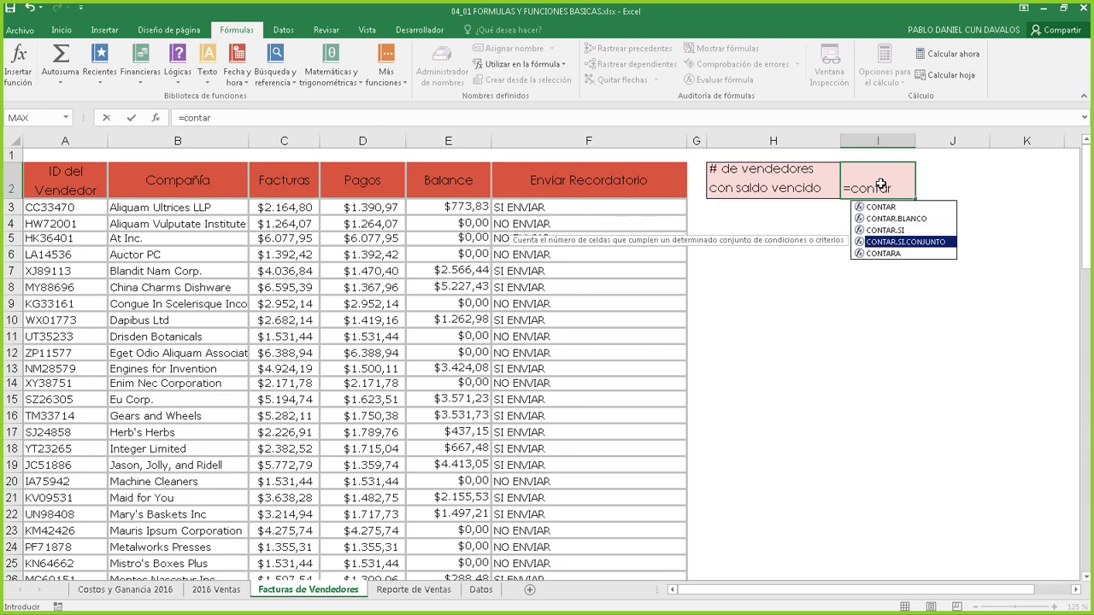
key("Down")
key("Up")
key("Down")
key("Up")
key("Down")
key("Up")
key("Up")
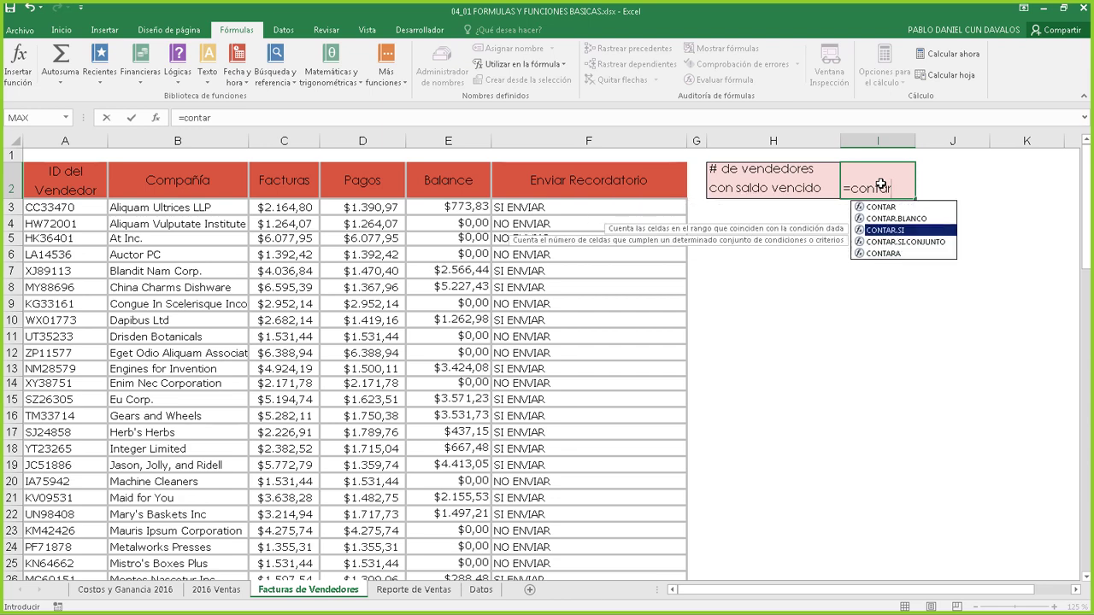
key("Up")
key("Up")
key("Down")
key("Down")
key("Down")
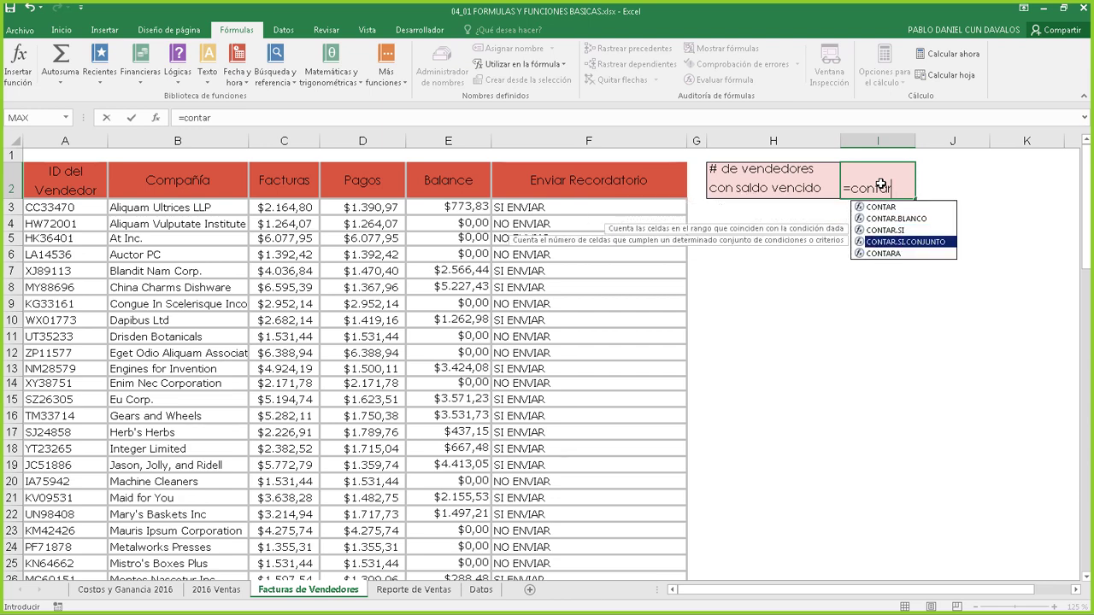
key("Up")
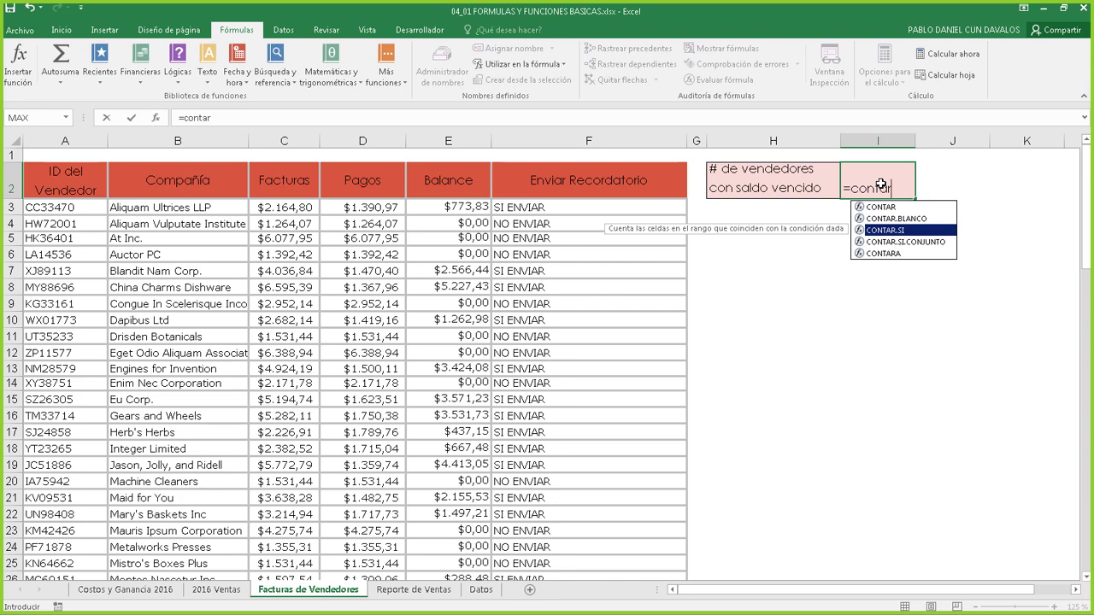
key("Down")
key("Up")
key("Up")
key("Up")
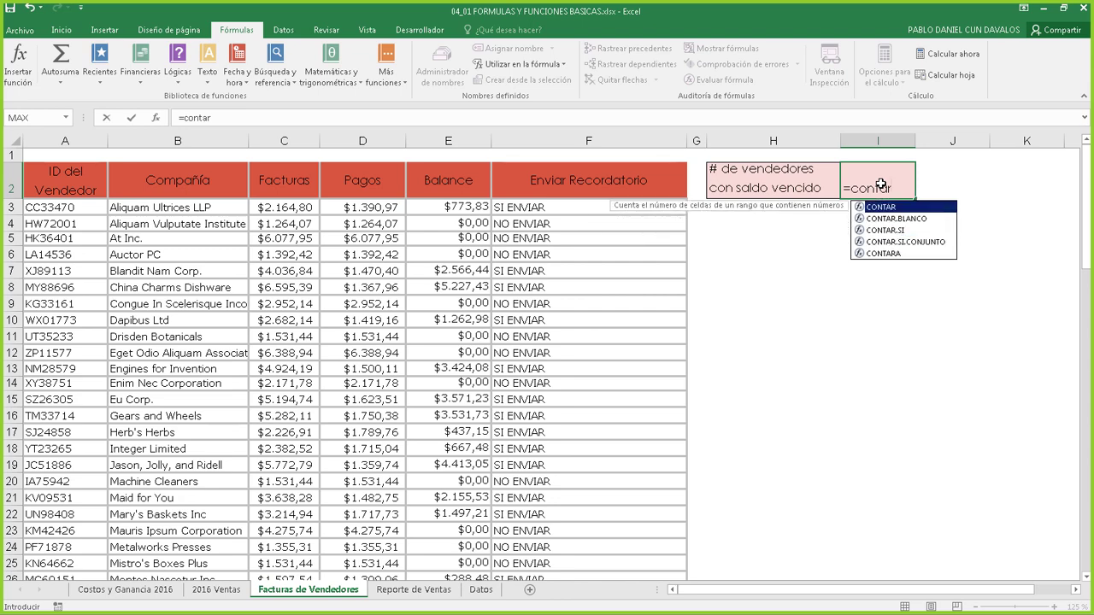
key("Down")
key("Down")
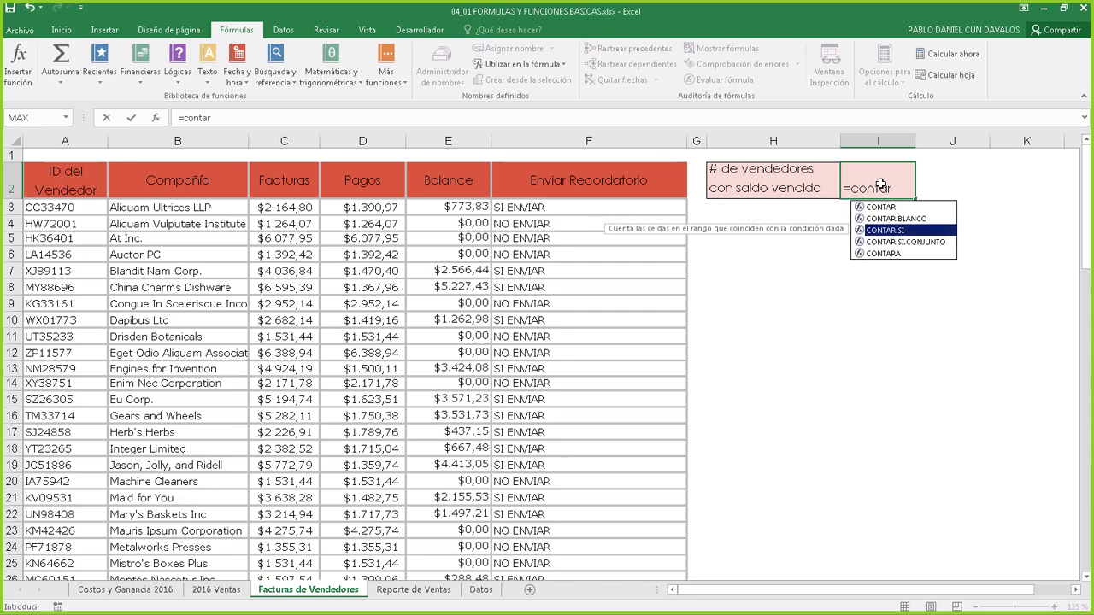
key("Down")
key("Up")
key("Down")
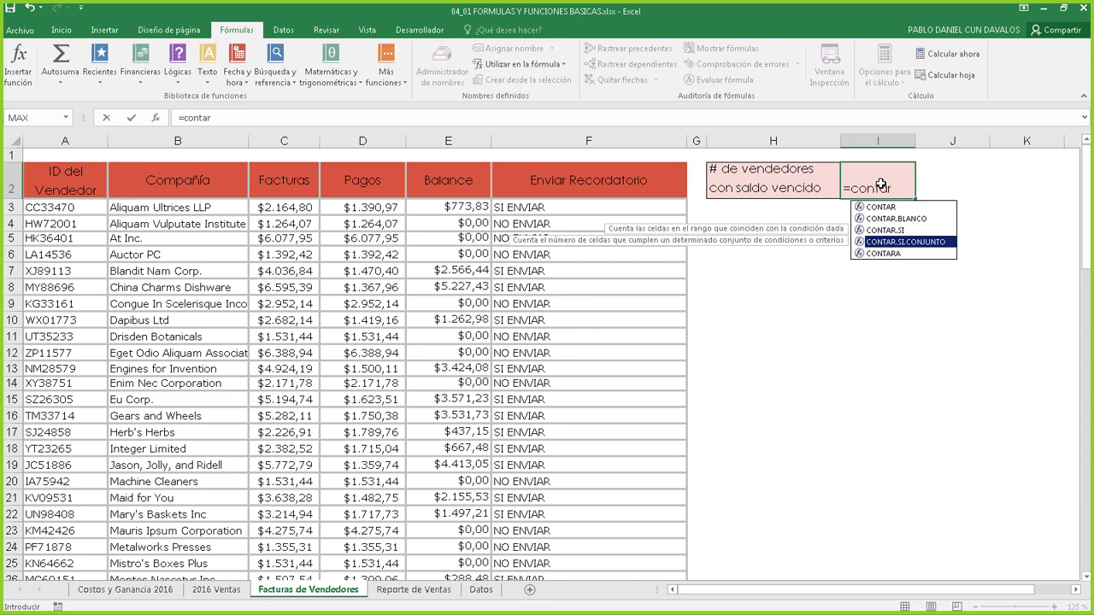
key("Up")
key("Down")
key("Up")
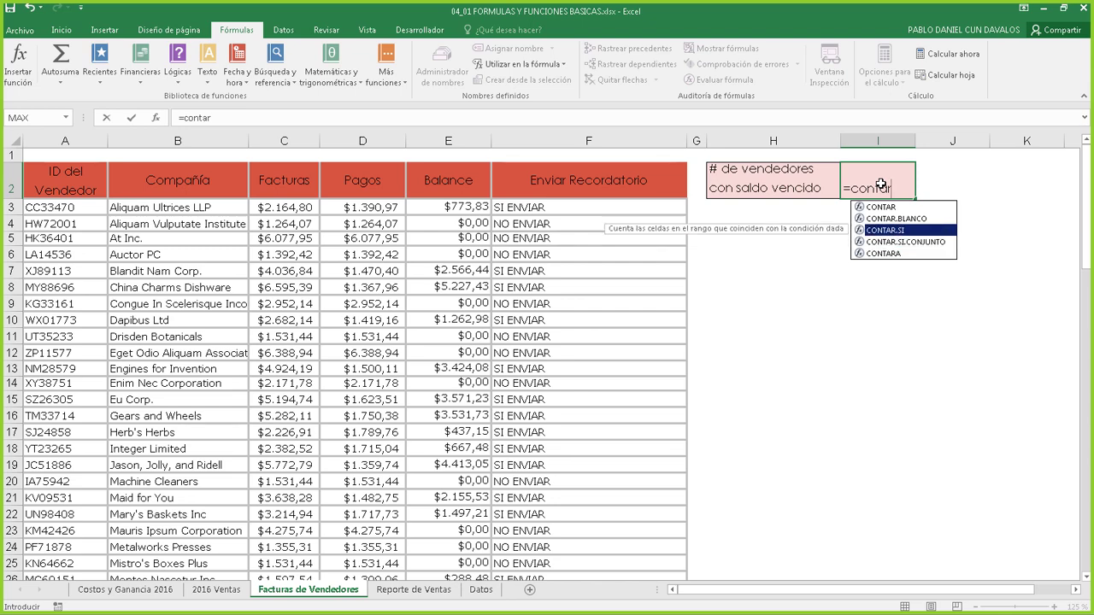
- Insert the CONTAR.SI function in the I2 formula and open its function arguments dialog
key("Tab")
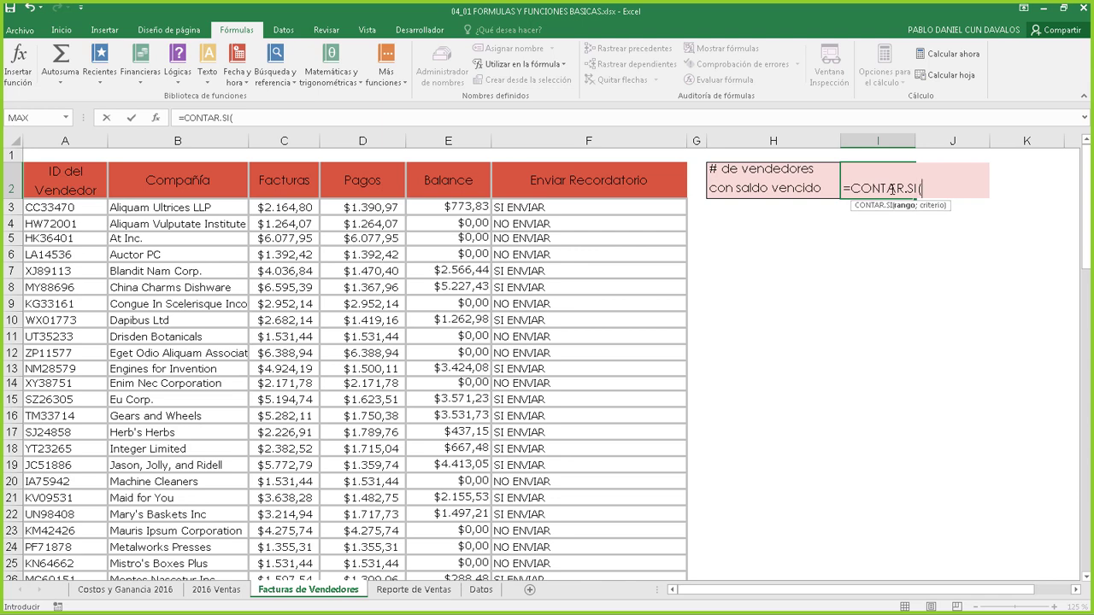
key("BackSpace")
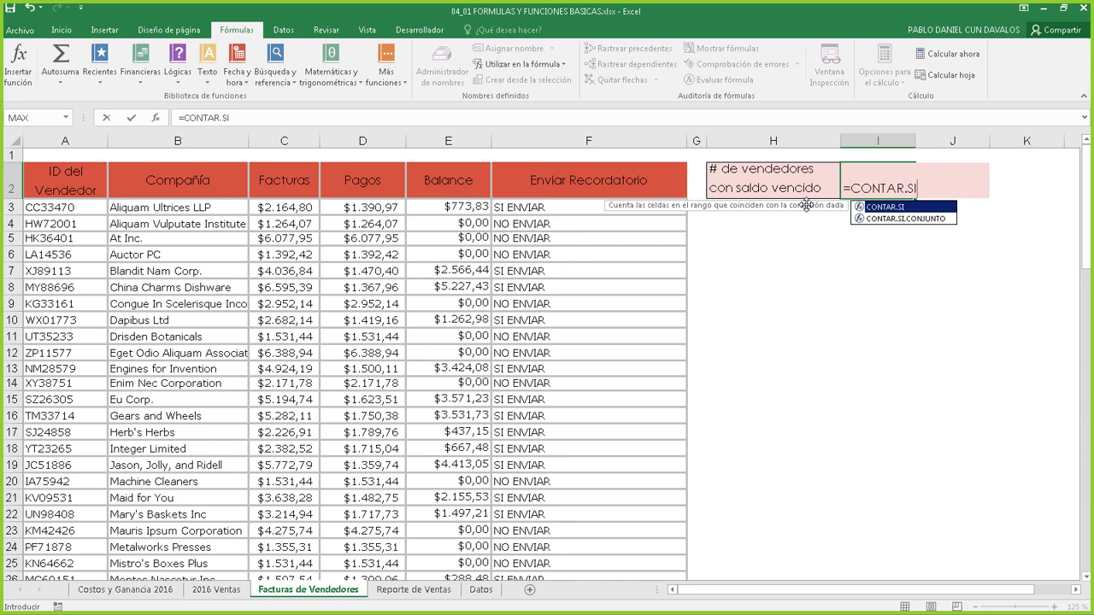
type("(")
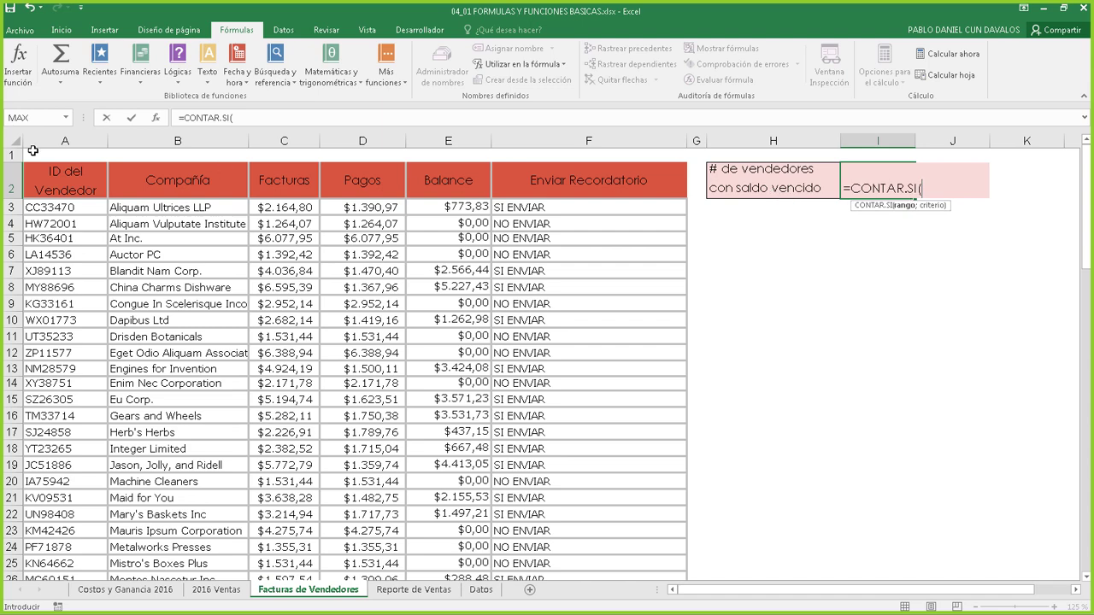
left_click(155, 119)
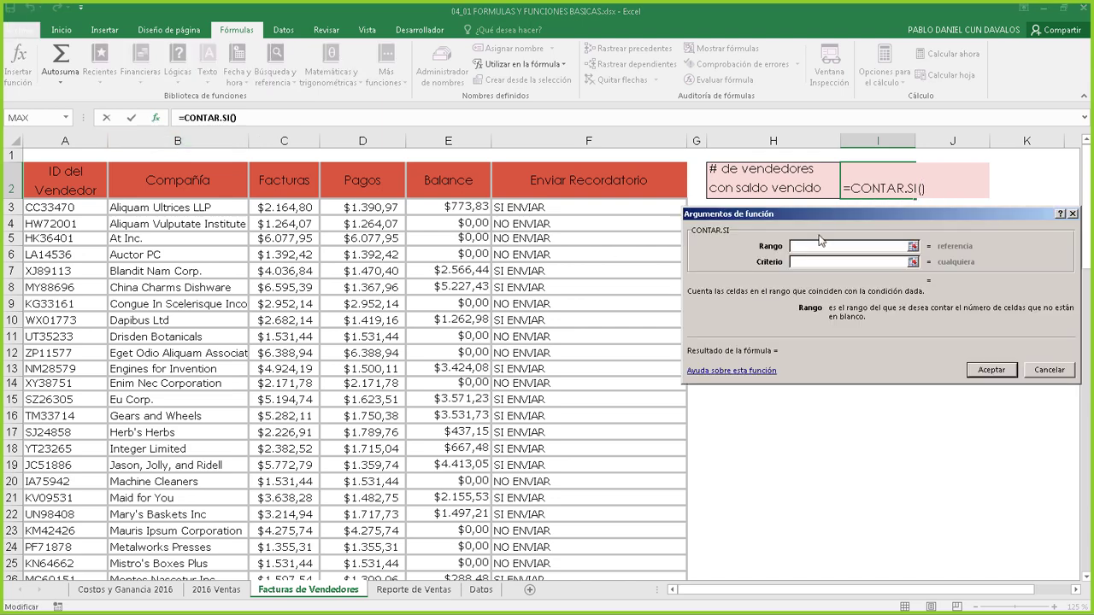
- Review the descriptions of the Rango and Criterio arguments, keeping the dialog clear of the Balance column
left_click_drag(822, 221, 596, 277)
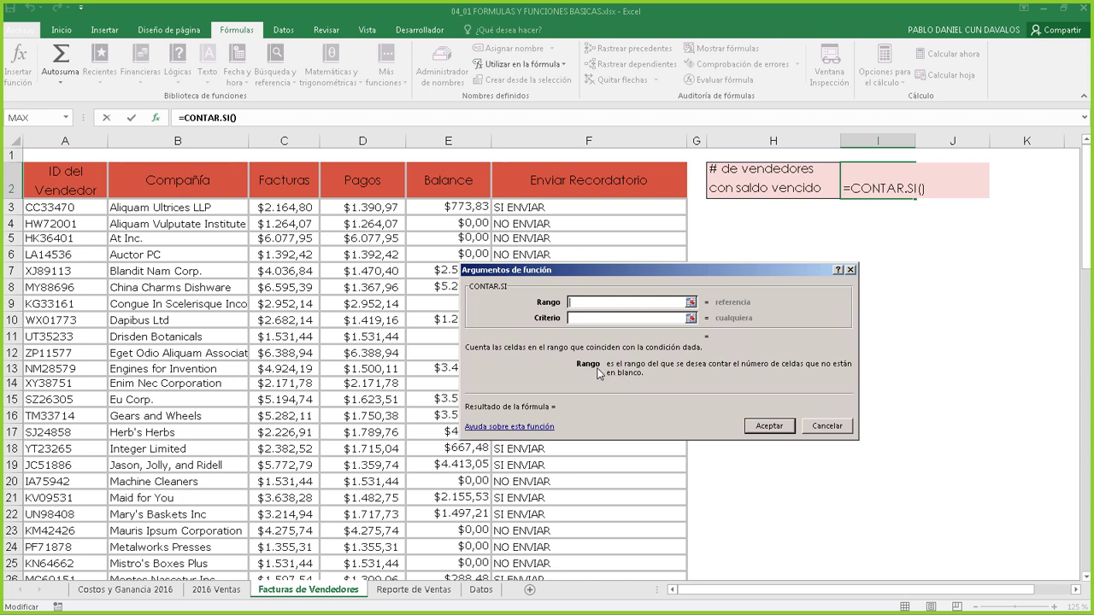
left_click(596, 319)
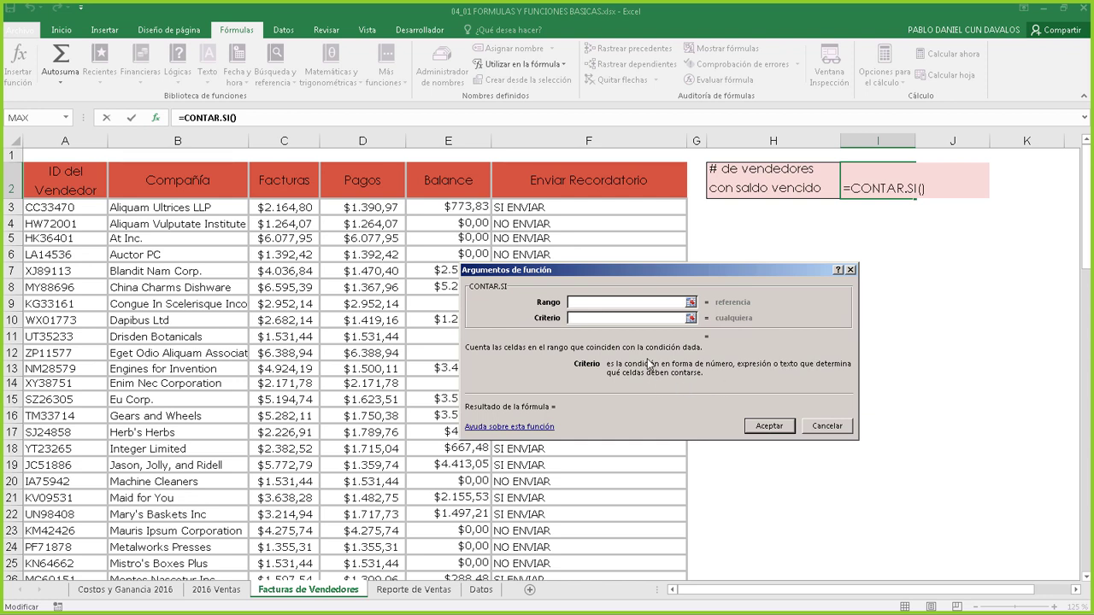
left_click(581, 302)
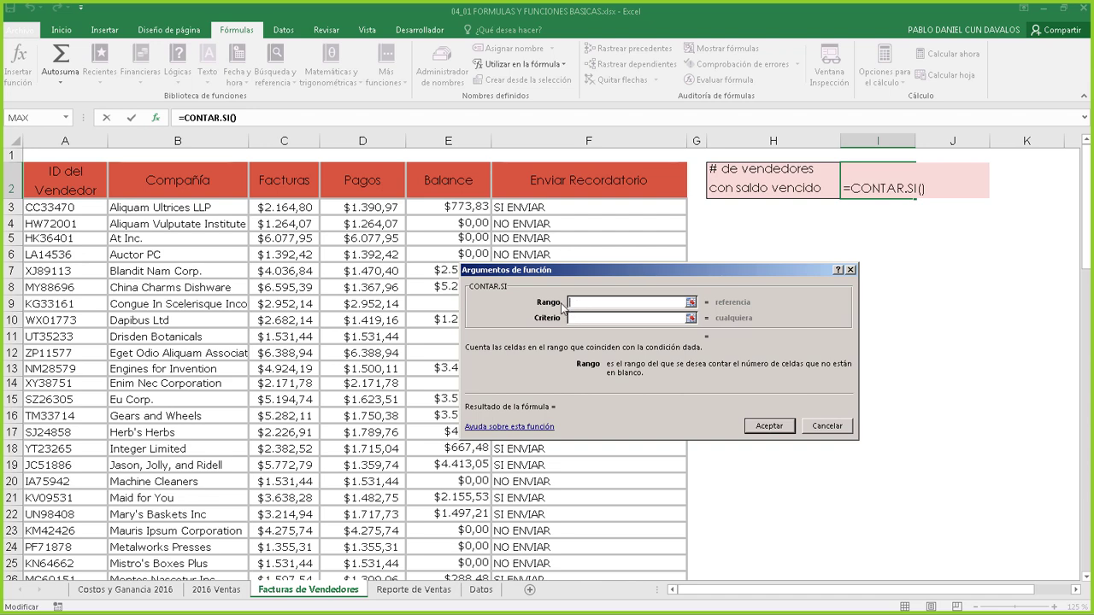
left_click_drag(629, 273, 695, 255)
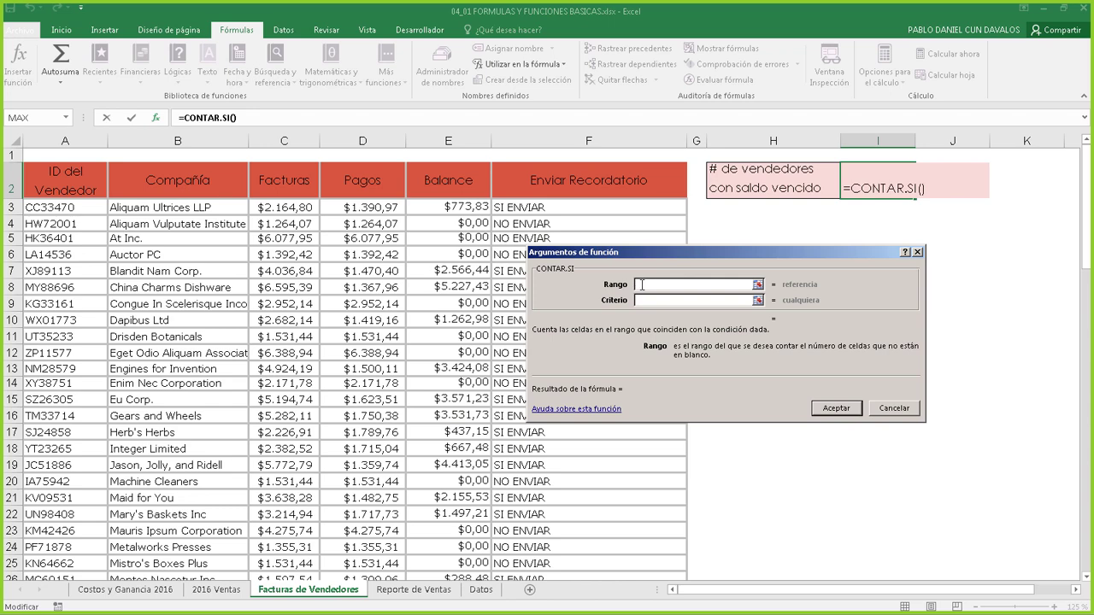
- Fill the Rango argument with the Balance values E3:E47
left_click(459, 209)
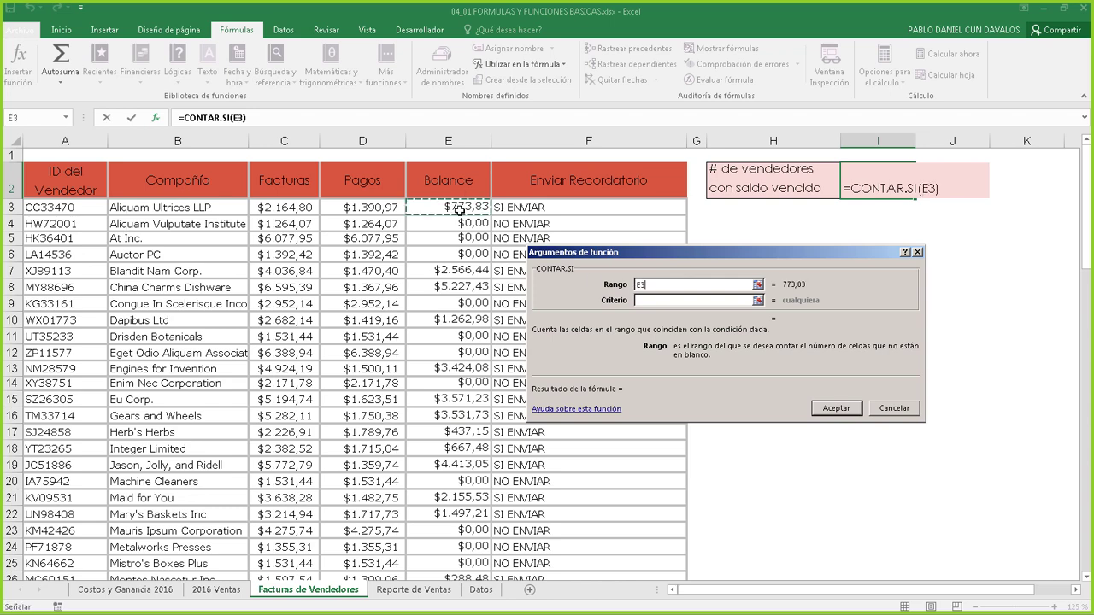
key("ctrl+shift+Down")
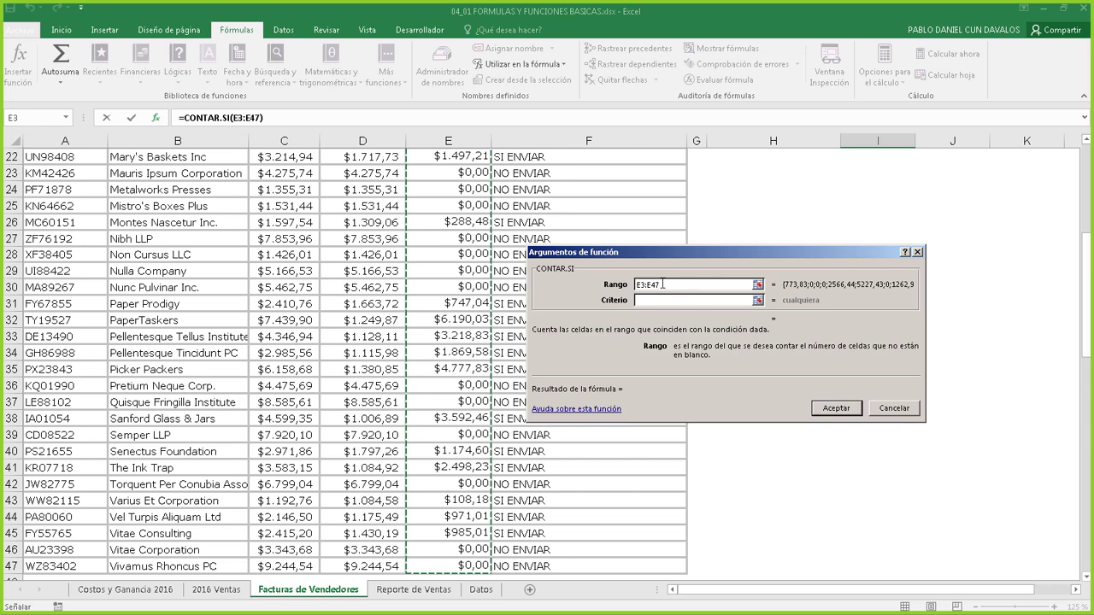
left_click_drag(652, 251, 751, 225)
scroll(549, 227, "up", 7)
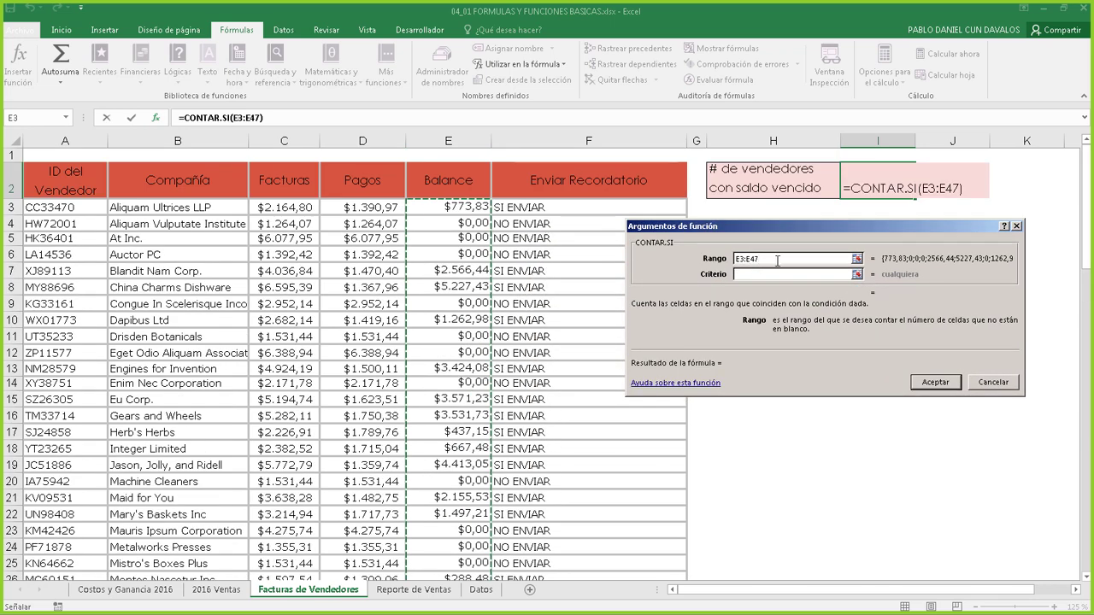
- Try reselecting the Balance range for the Rango argument, and clear the argument
left_click_drag(778, 260, 602, 240)
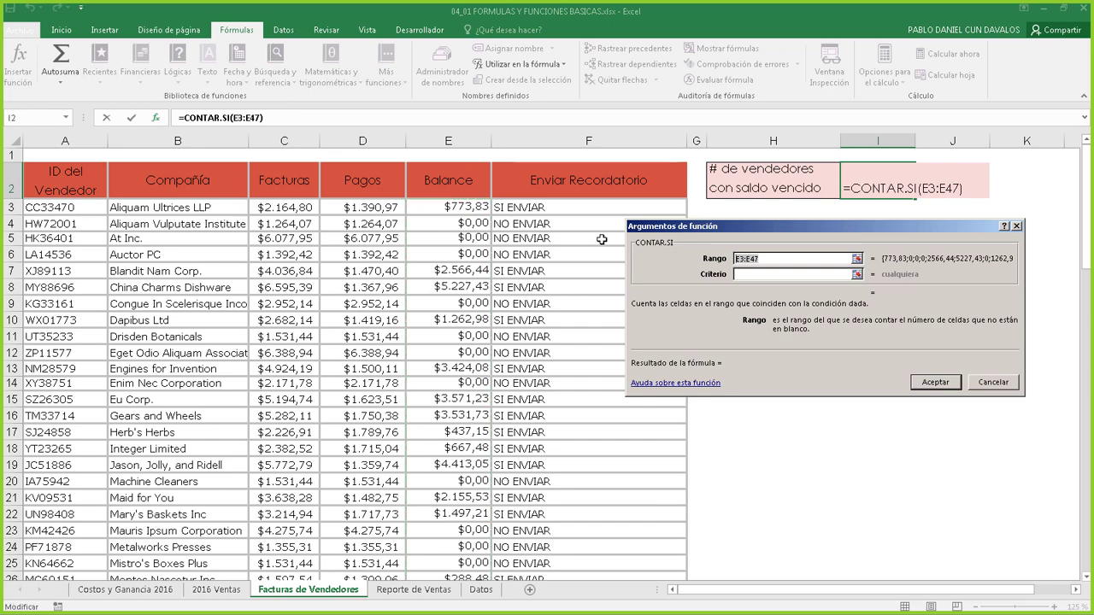
left_click(468, 206)
left_click_drag(467, 206, 473, 554)
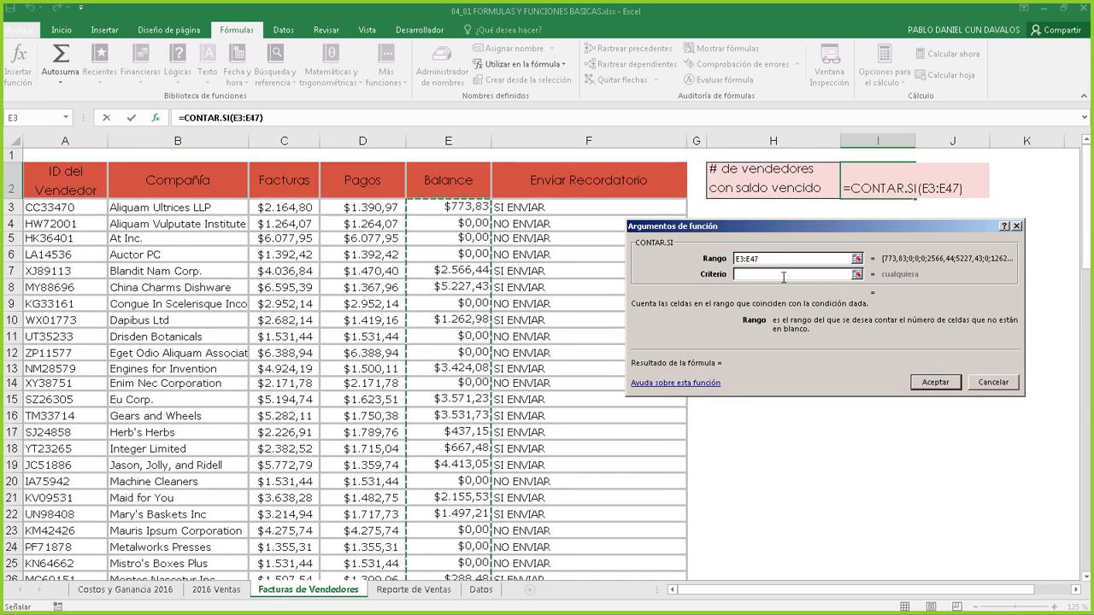
left_click_drag(789, 260, 685, 262)
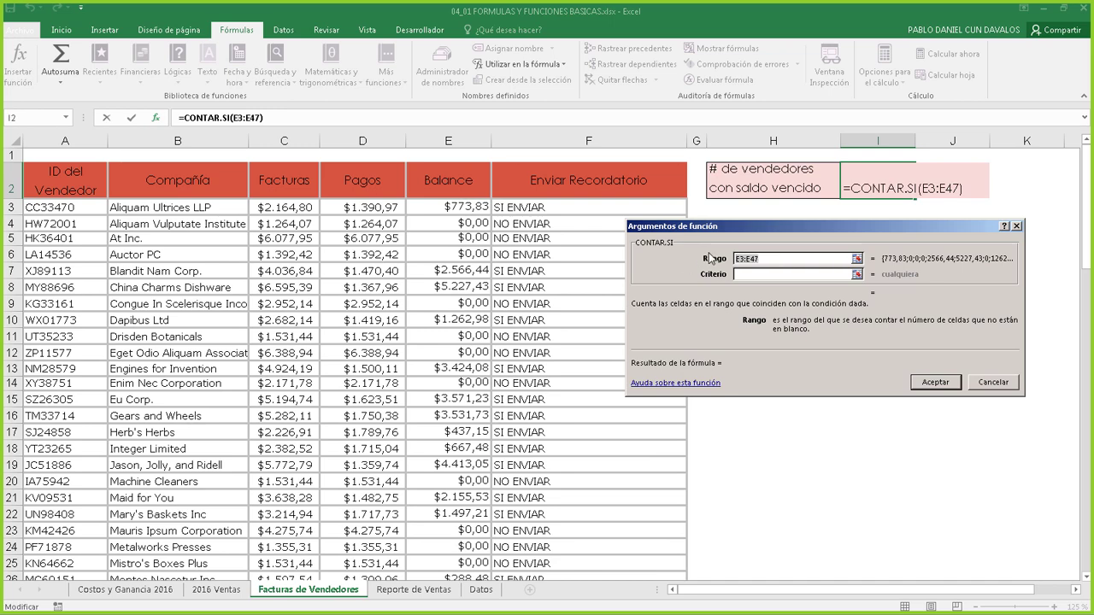
key("Delete")
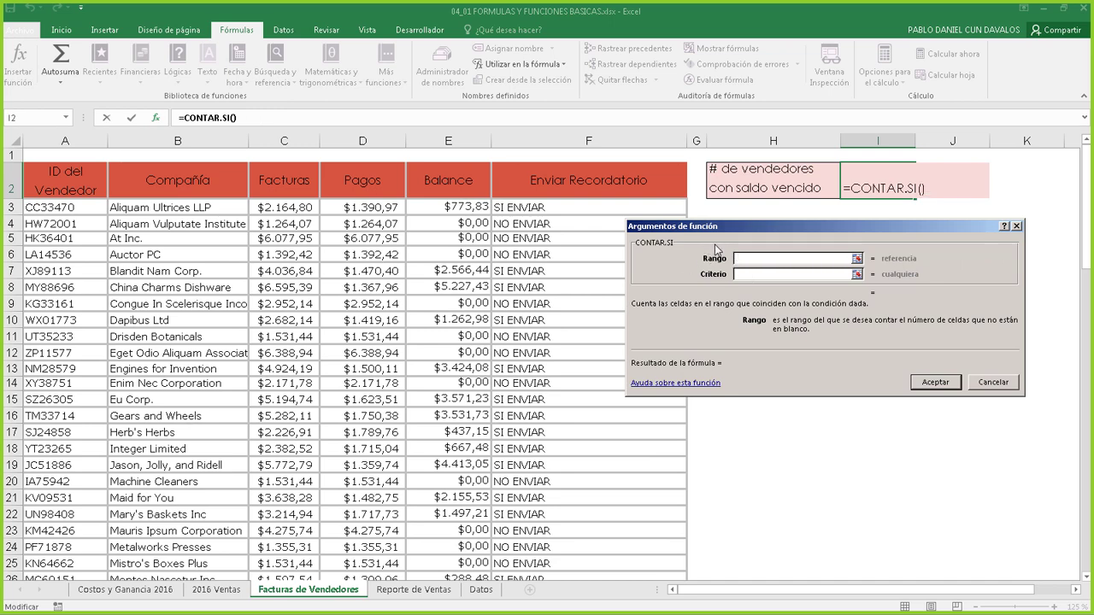
- Set the CONTAR.SI arguments to Rango E3:E47 and Criterio >0 to count the positive balances
left_click(463, 205)
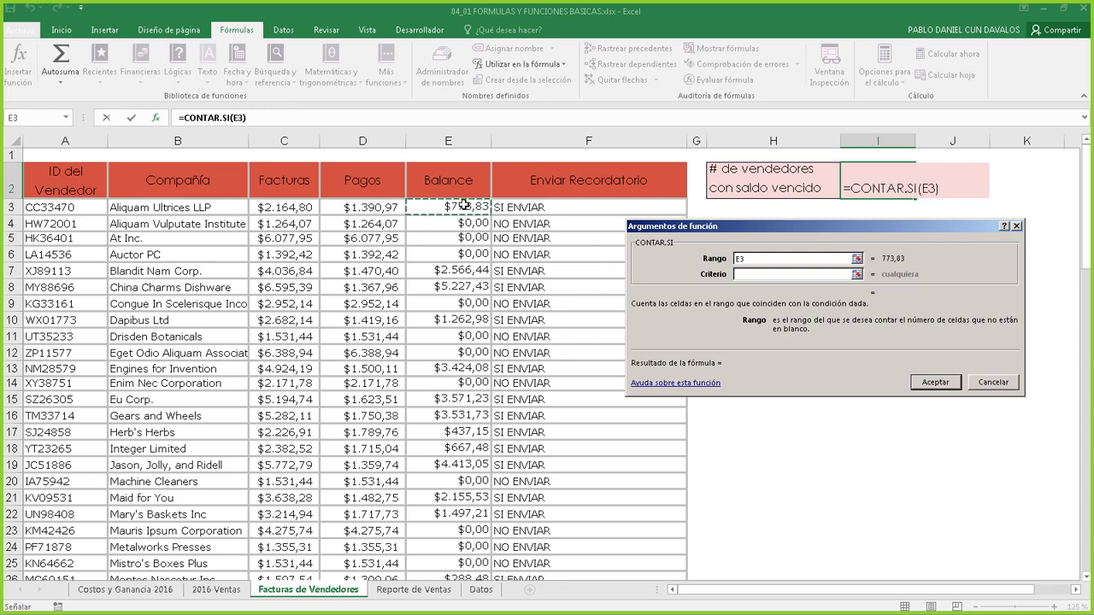
key("ctrl+shift+Down")
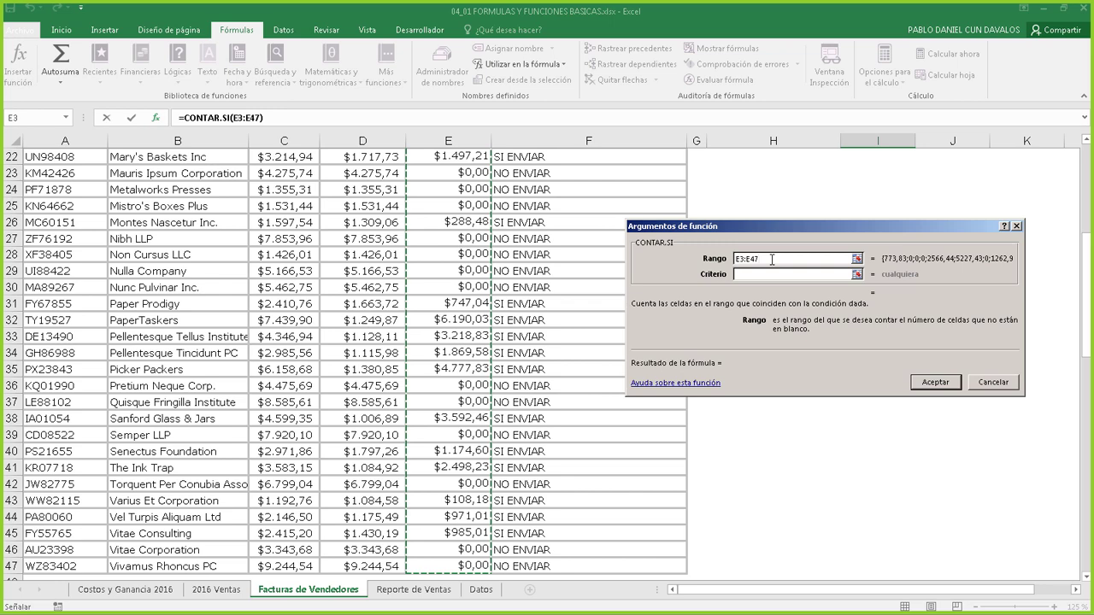
left_click(752, 274)
scroll(465, 233, "up", 7)
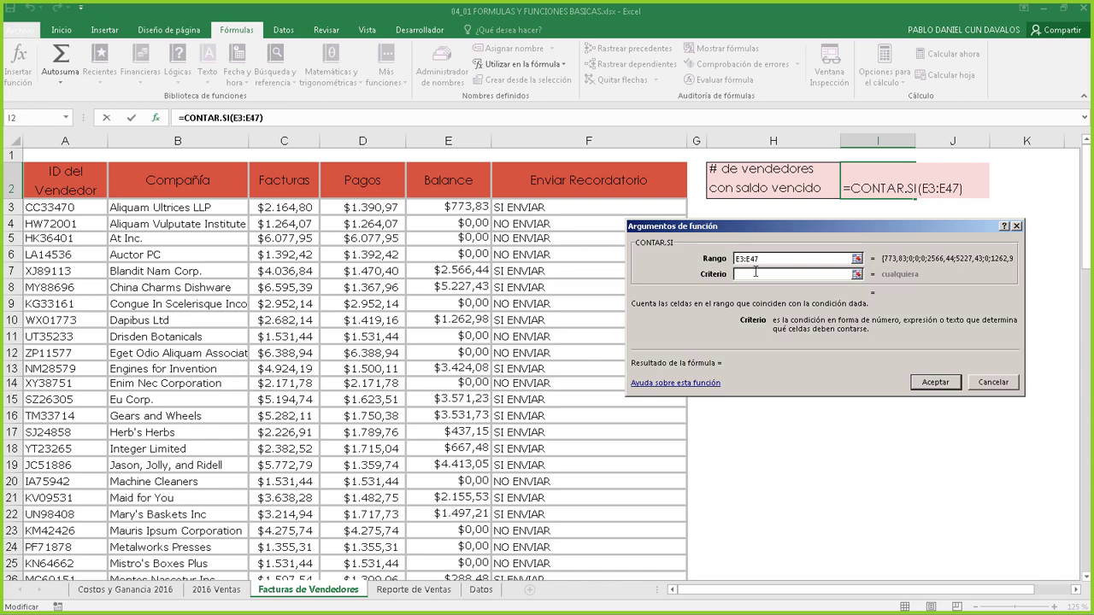
type(">0")
key("Tab")
left_click(783, 260)
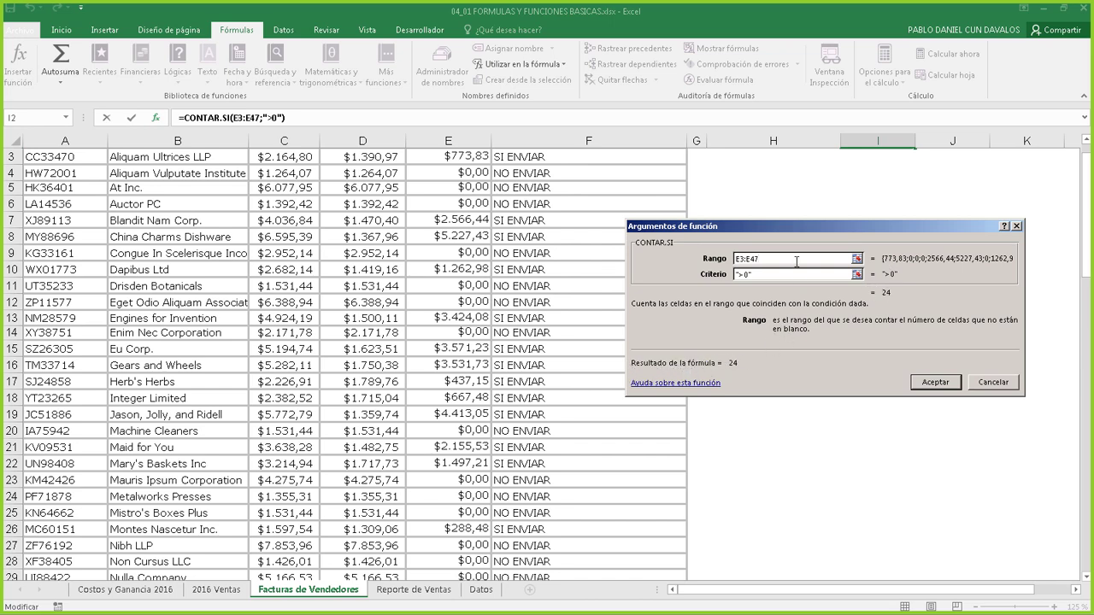
scroll(736, 285, "up", 1)
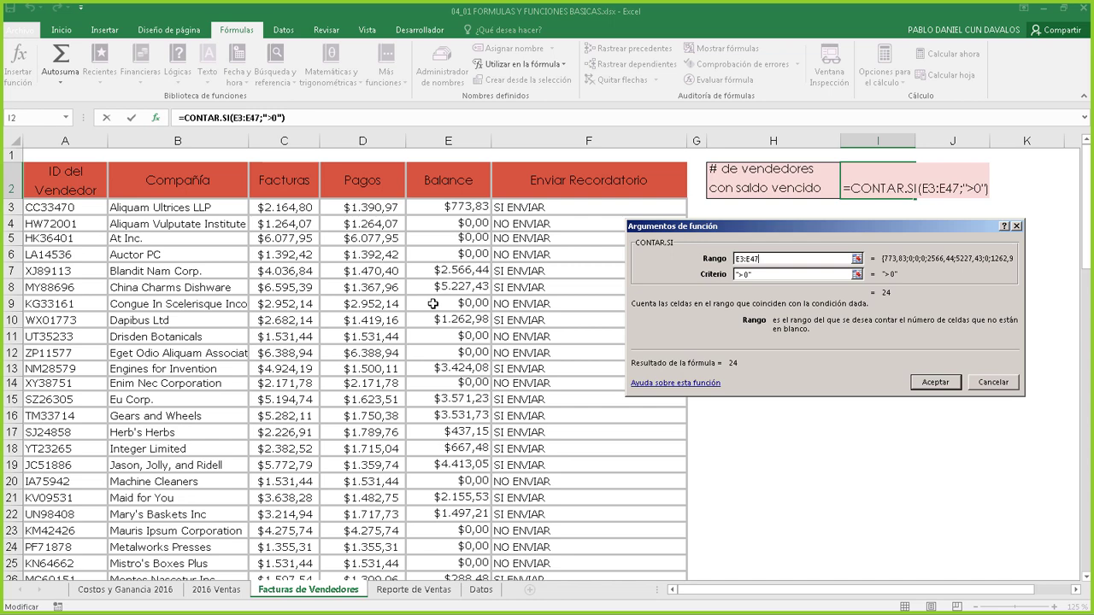
- Accept the CONTAR.SI formula in I2, and clear its range and criterion arguments
left_click(935, 382)
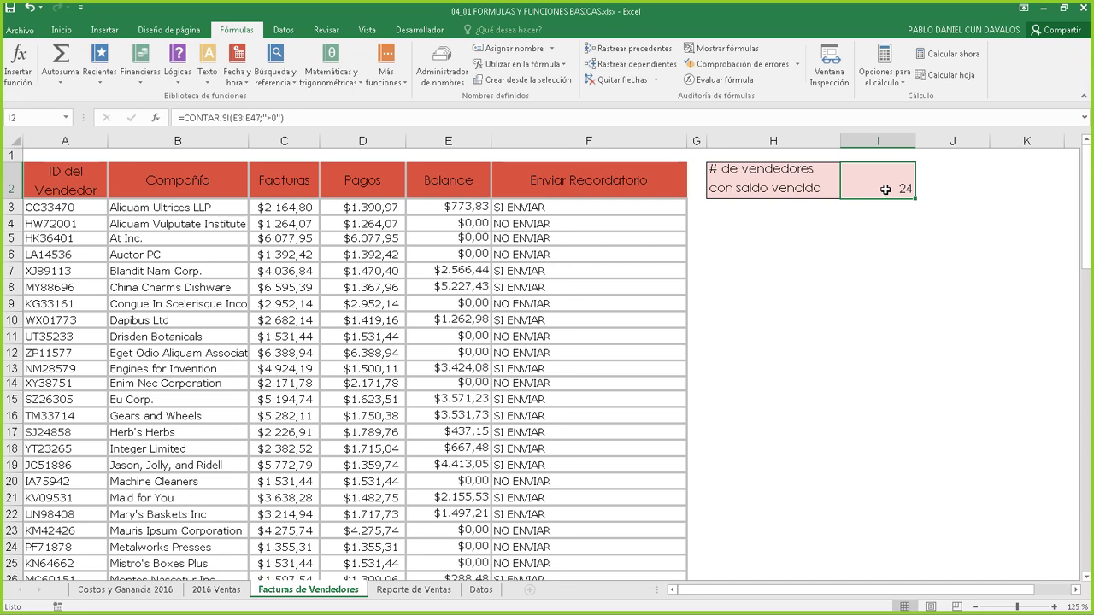
double_click(883, 188)
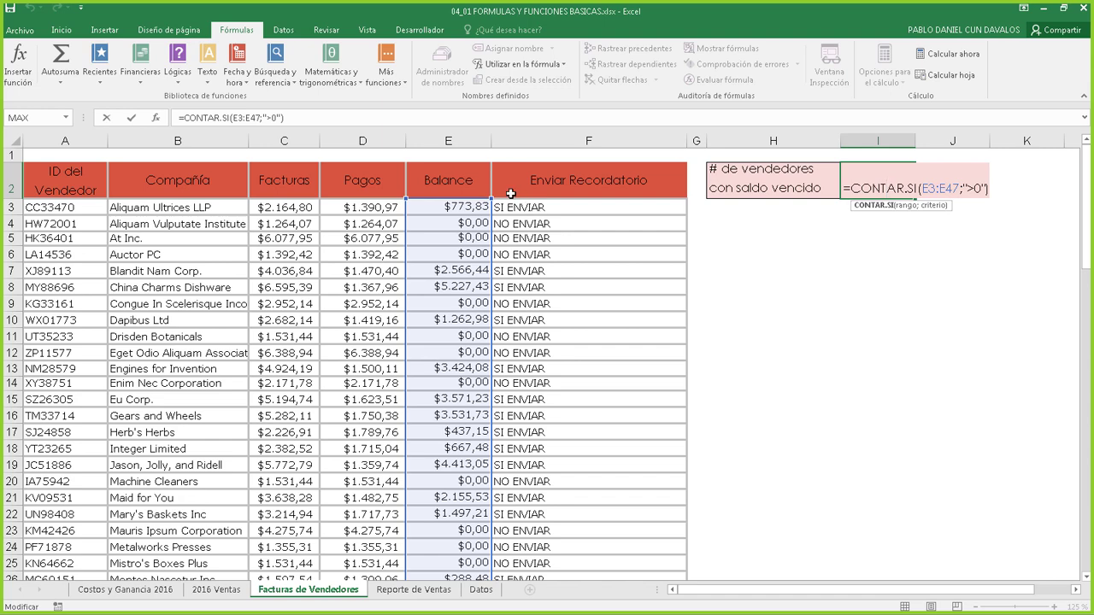
left_click_drag(282, 117, 236, 117)
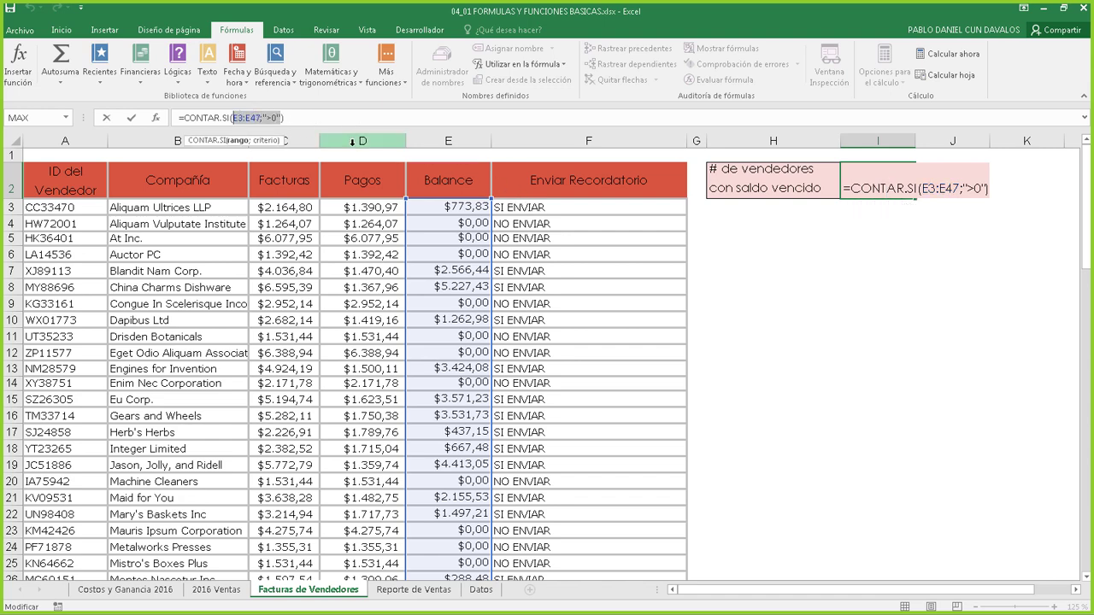
key("BackSpace")
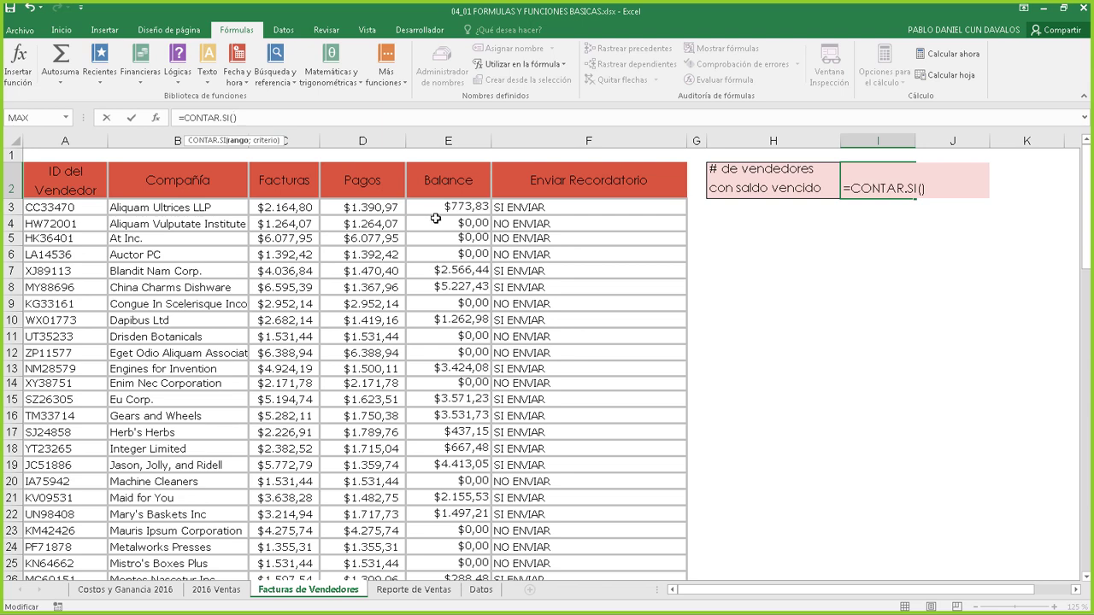
- Complete the CONTAR.SI formula in I2 with the Enviar Recordatorio range F3:F47 and the criterion "SI ENVIAR"
left_click(530, 208)
key("ctrl+shift+Down")
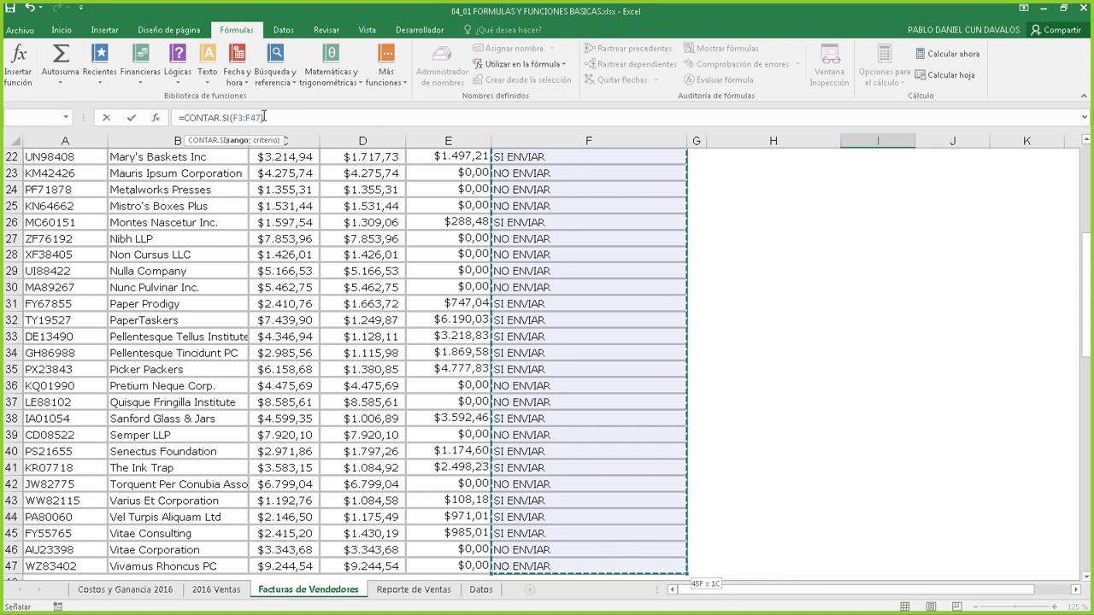
type(";")
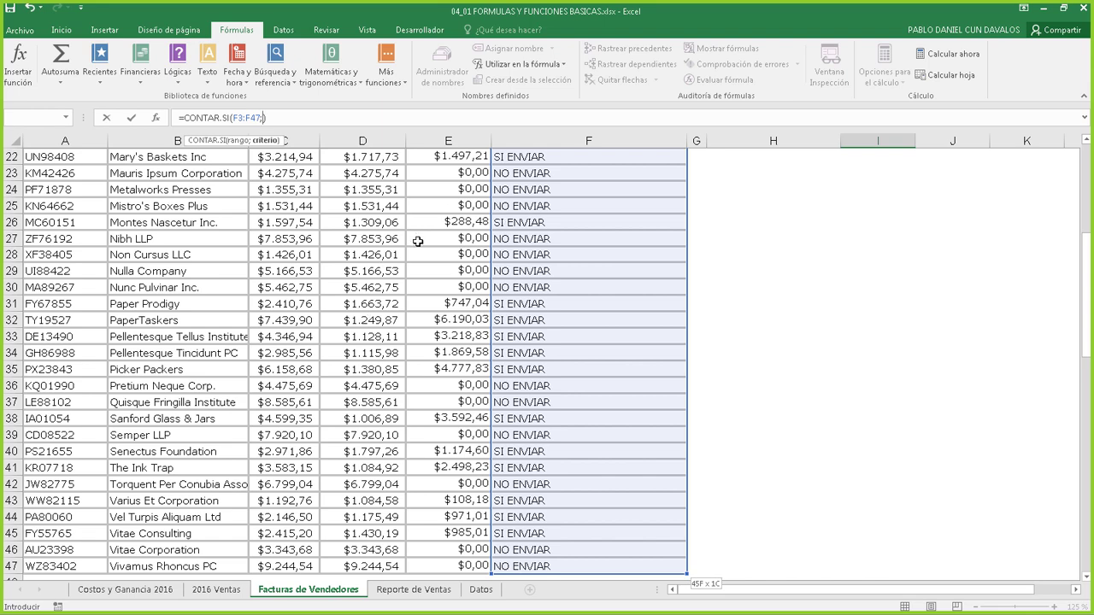
type("\"\"")
type("SI ENVIAR")
type("\")")
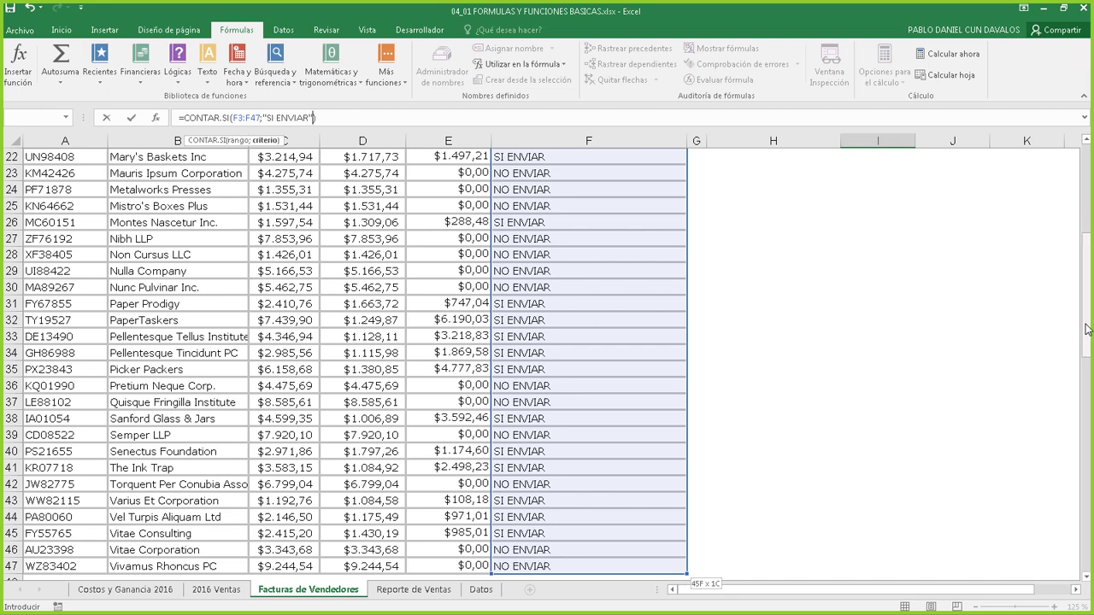
left_click_drag(1086, 327, 1086, 169)
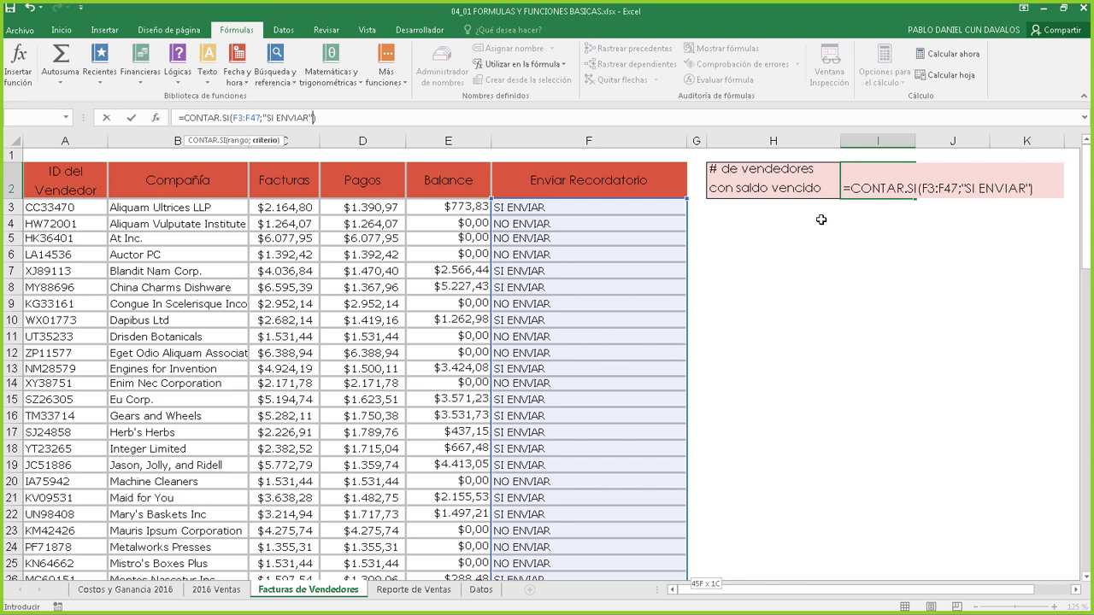
key("Return")
left_click(893, 184)
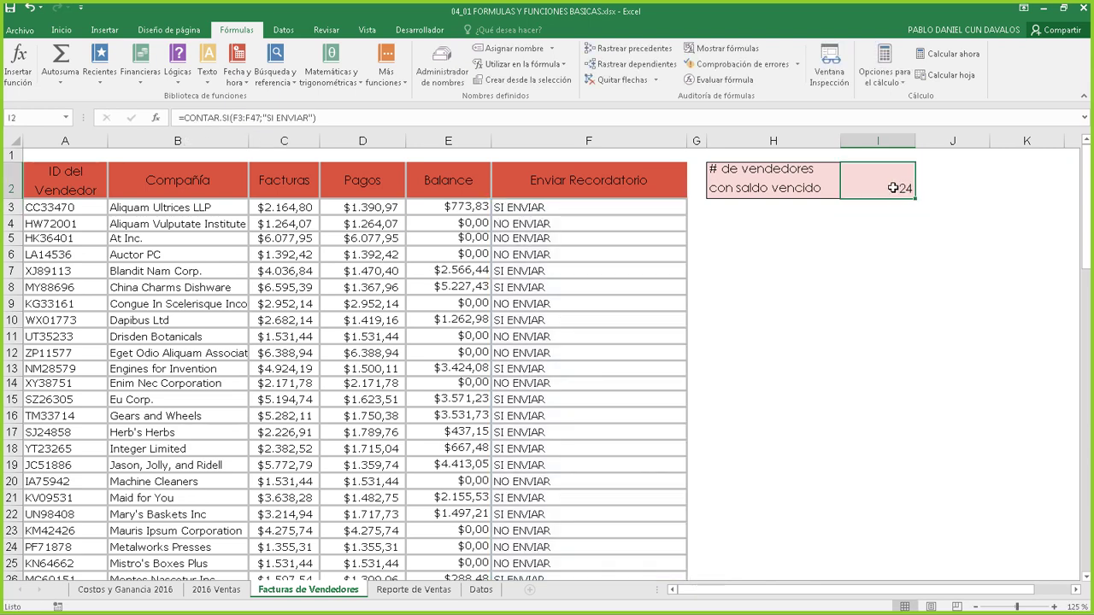
- Review the SI formulas in the Enviar Recordatorio column and the CONTAR.SI formula in I2
left_click(519, 207)
left_click_drag(527, 267, 531, 282)
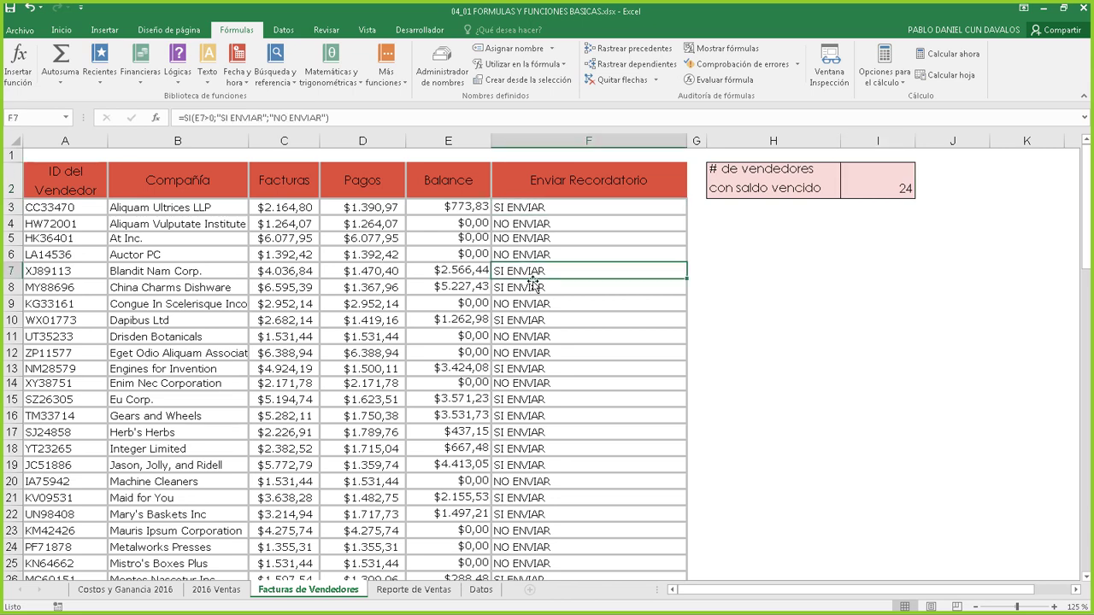
left_click(533, 288)
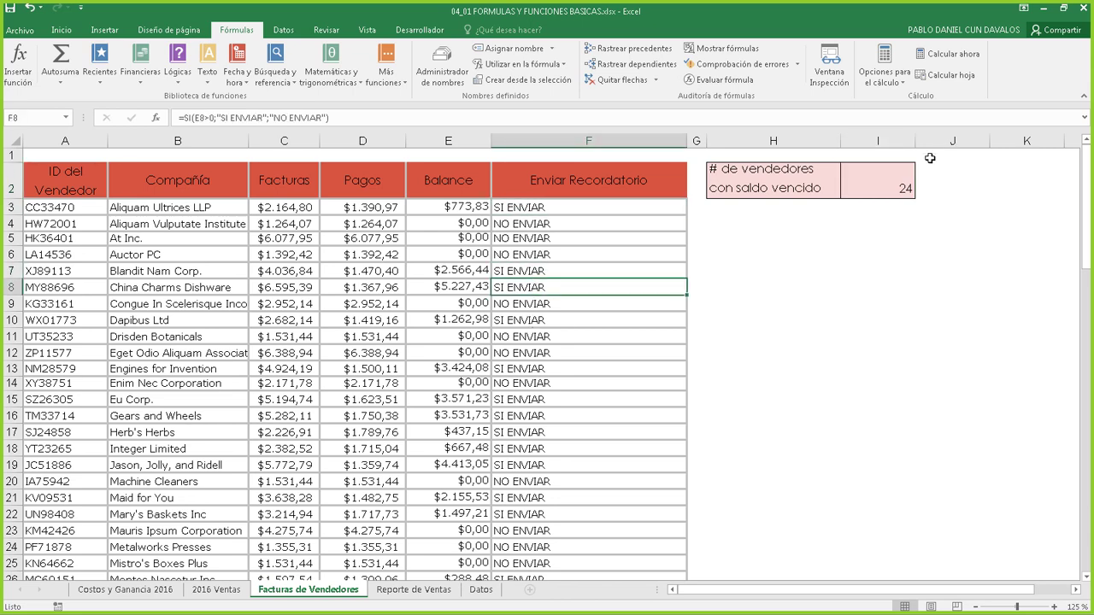
double_click(880, 190)
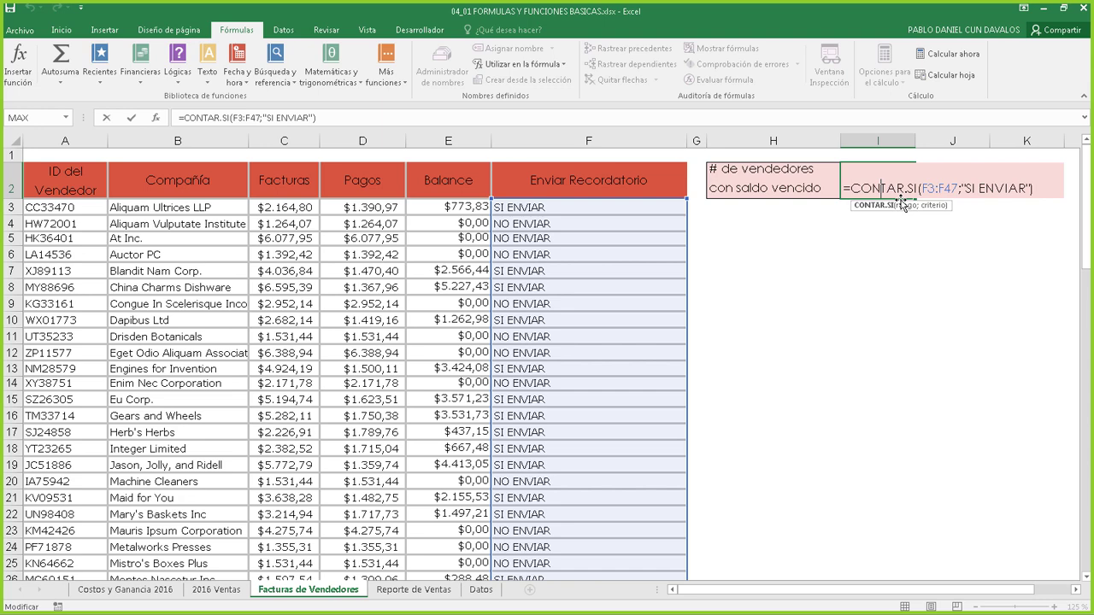
key("Return")
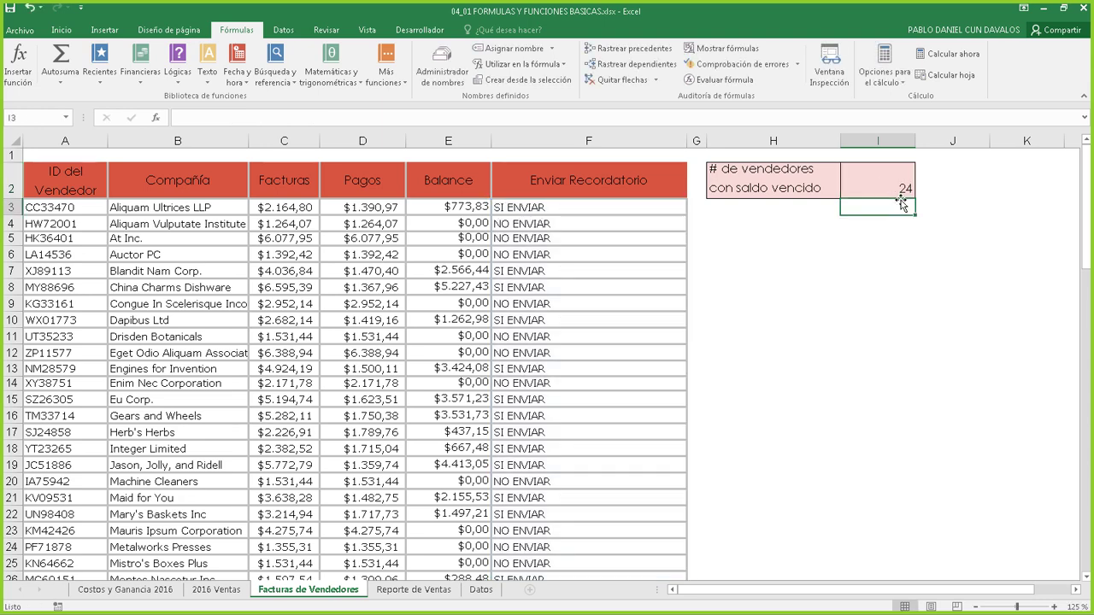
- Open the Reporte de Ventas sheet and examine the 2016 Ventas table's Año Anterior, Año Actual and Diferencia columns
left_click(412, 590)
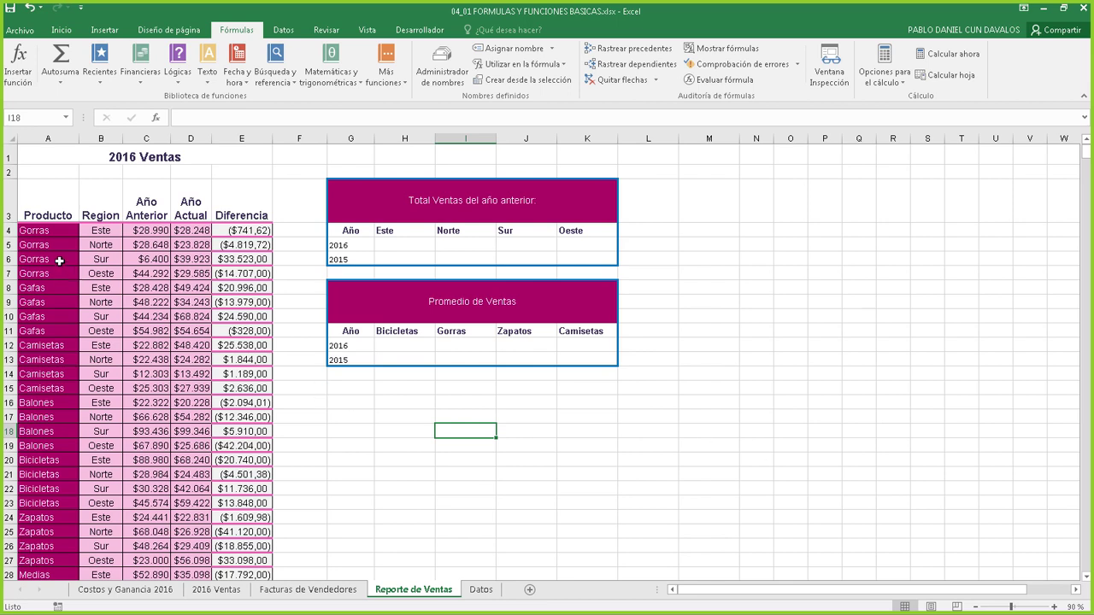
left_click_drag(46, 238, 25, 413)
left_click(132, 152)
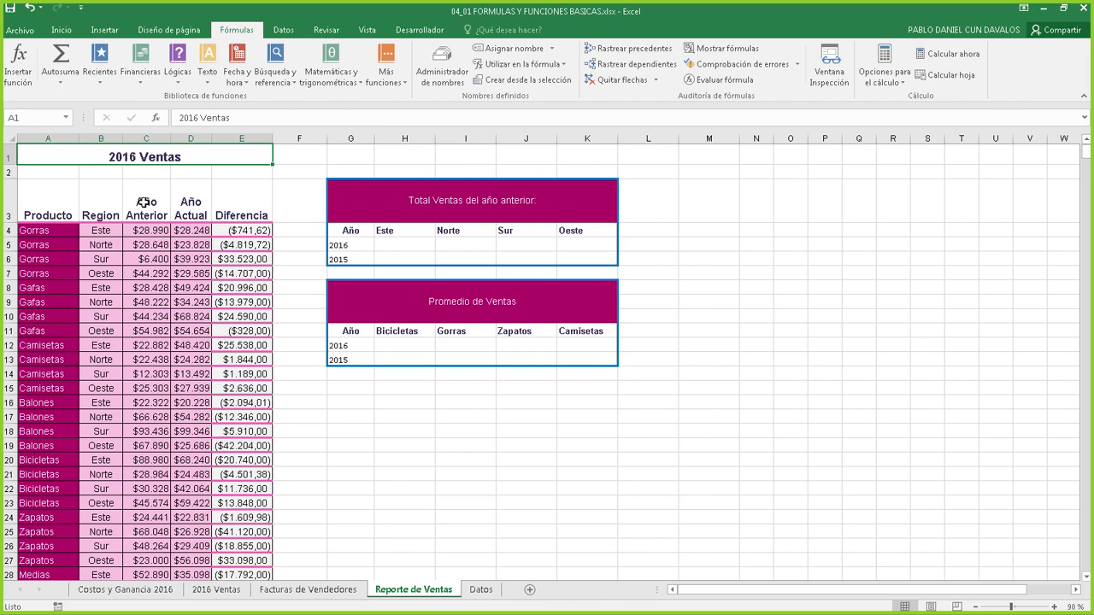
left_click(148, 139)
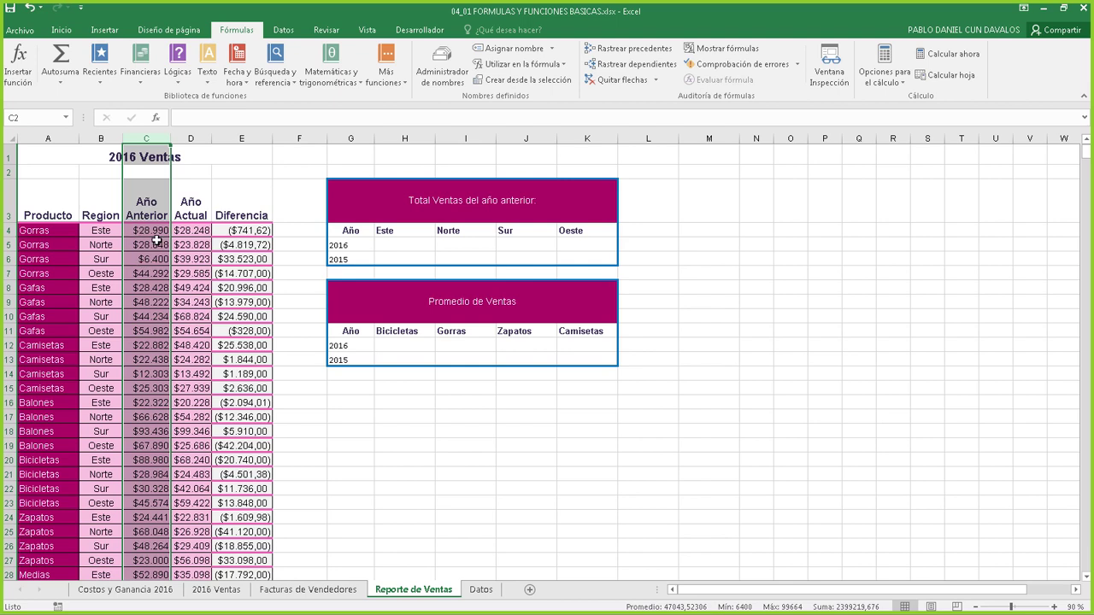
left_click(201, 140)
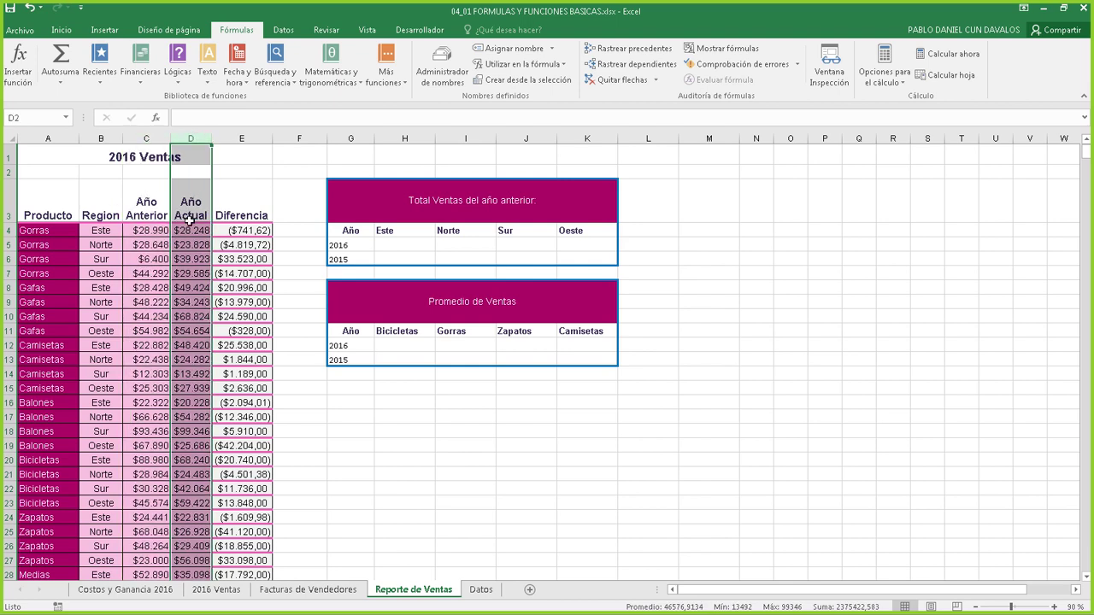
left_click(143, 230)
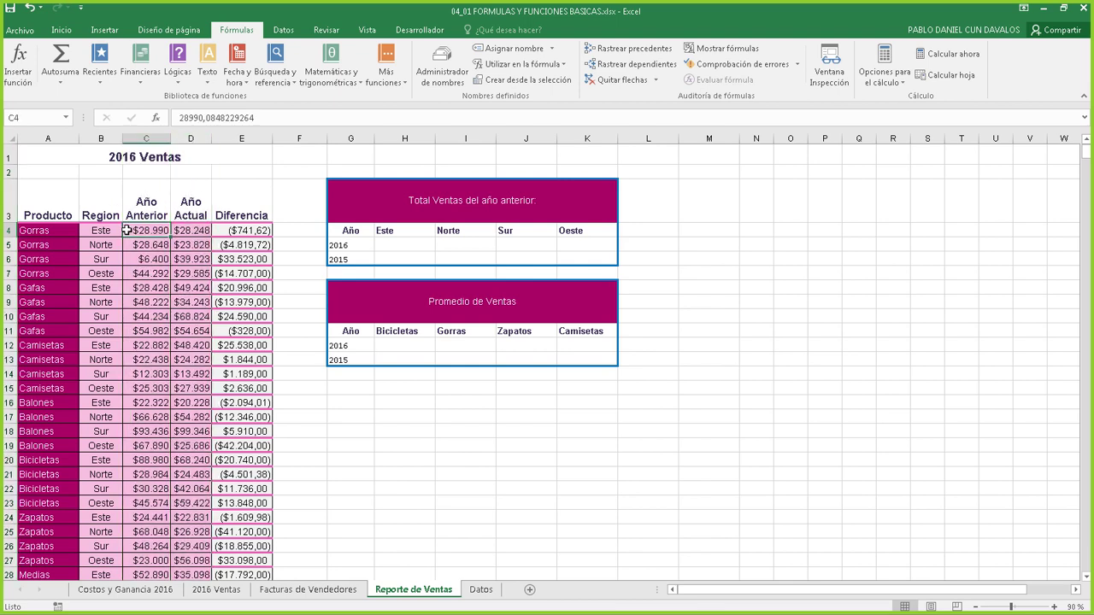
left_click(185, 230)
left_click(247, 227)
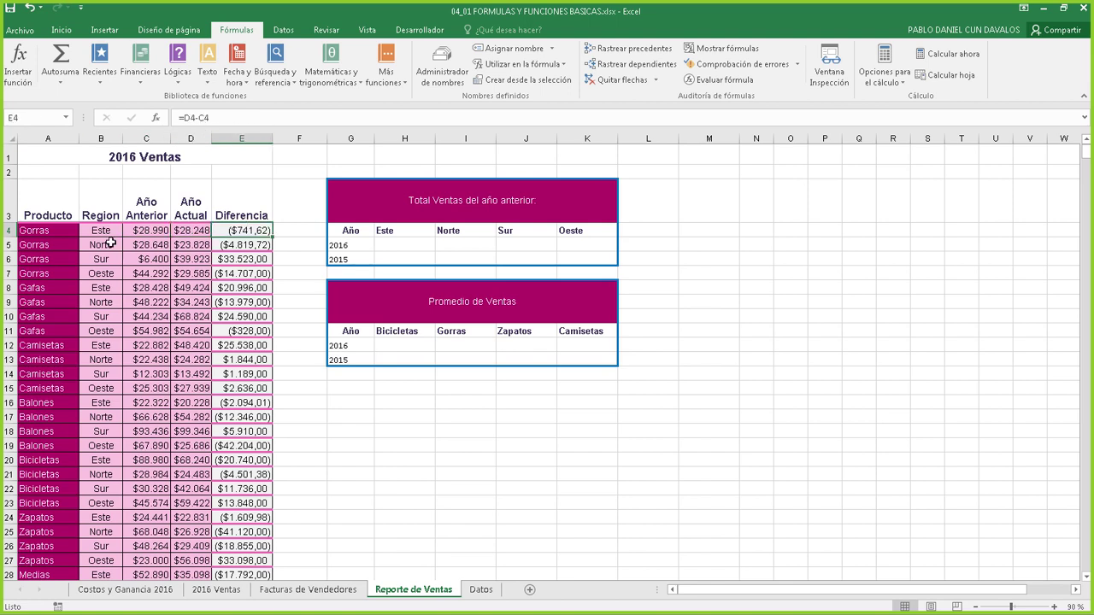
- Compare the Total Ventas del año anterior table with the Producto, Region and Año Actual source data
left_click(486, 198)
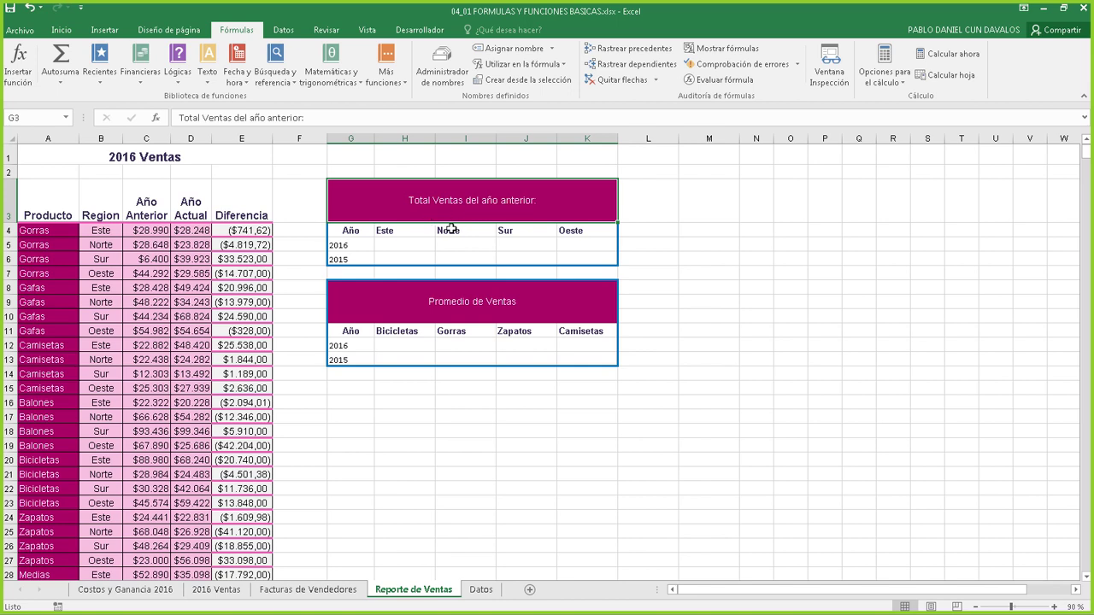
left_click(405, 246)
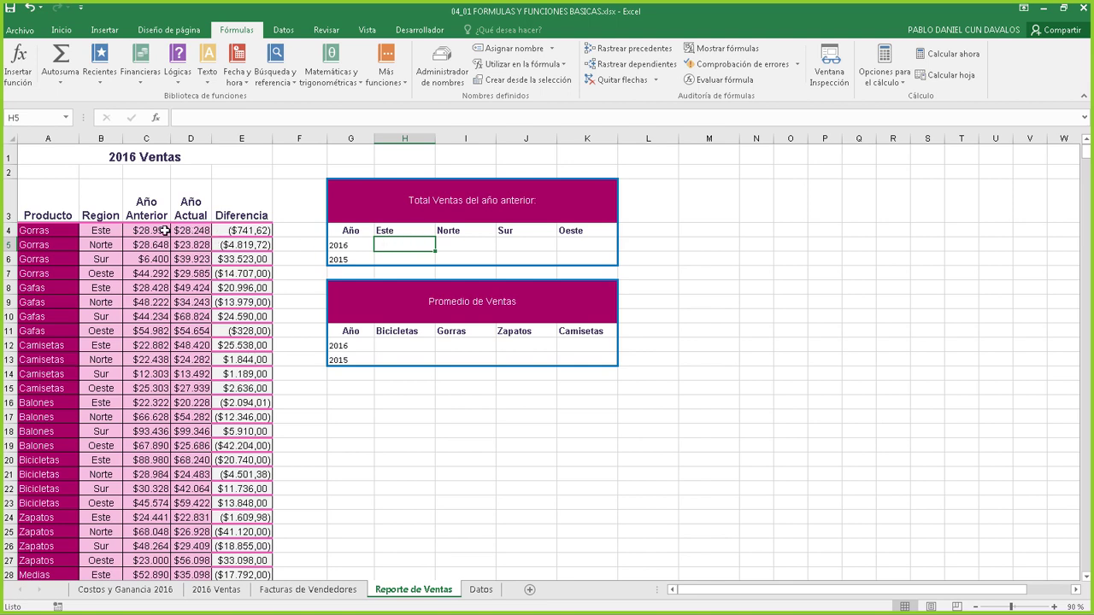
left_click_drag(44, 231, 34, 331)
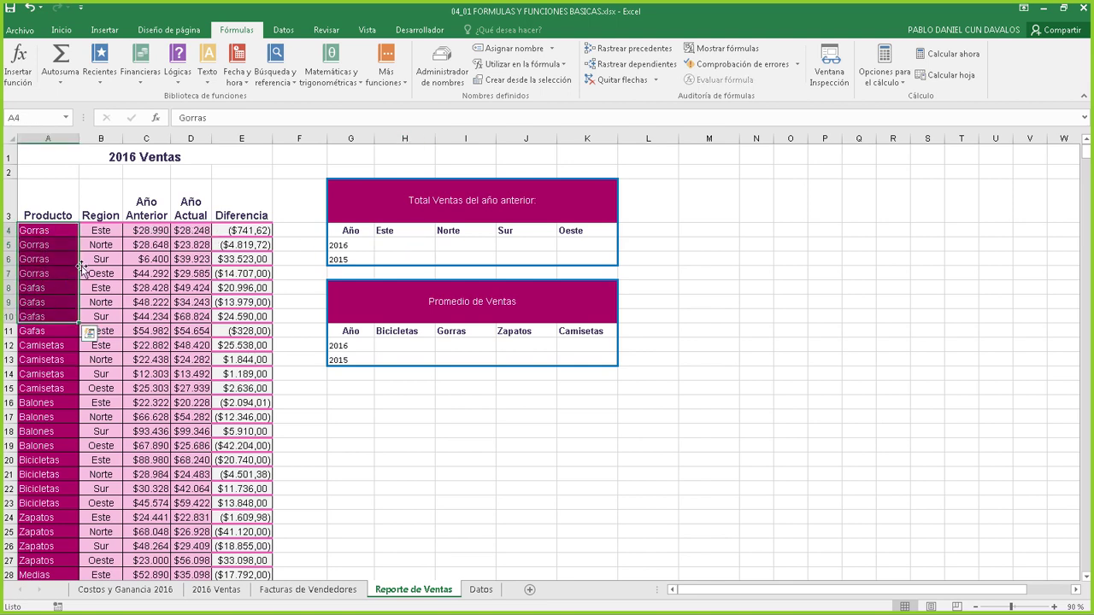
left_click_drag(91, 235, 96, 331)
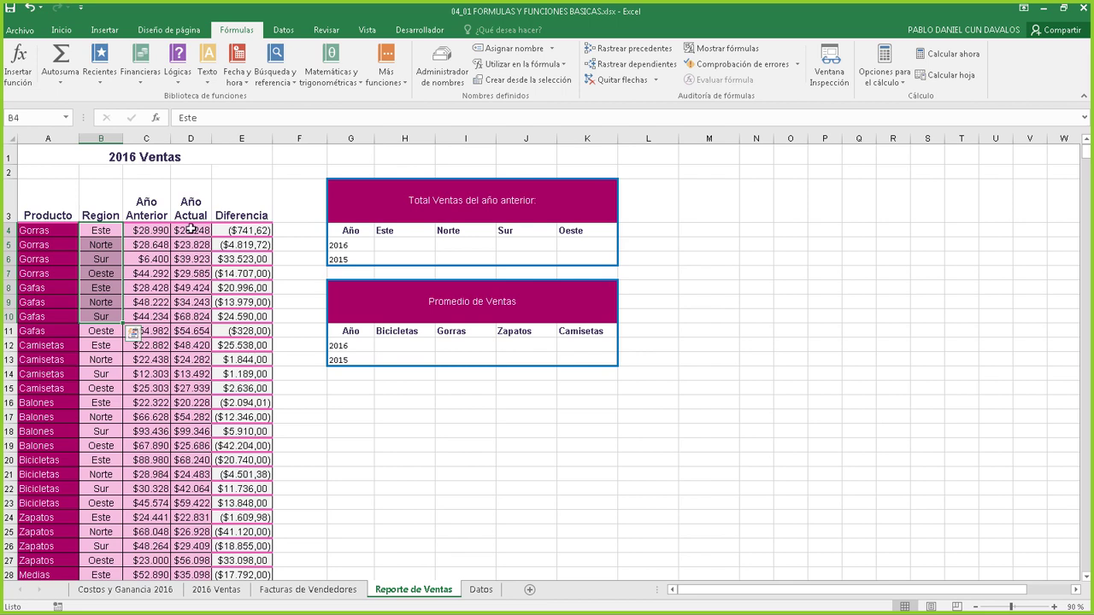
left_click_drag(188, 236, 182, 356)
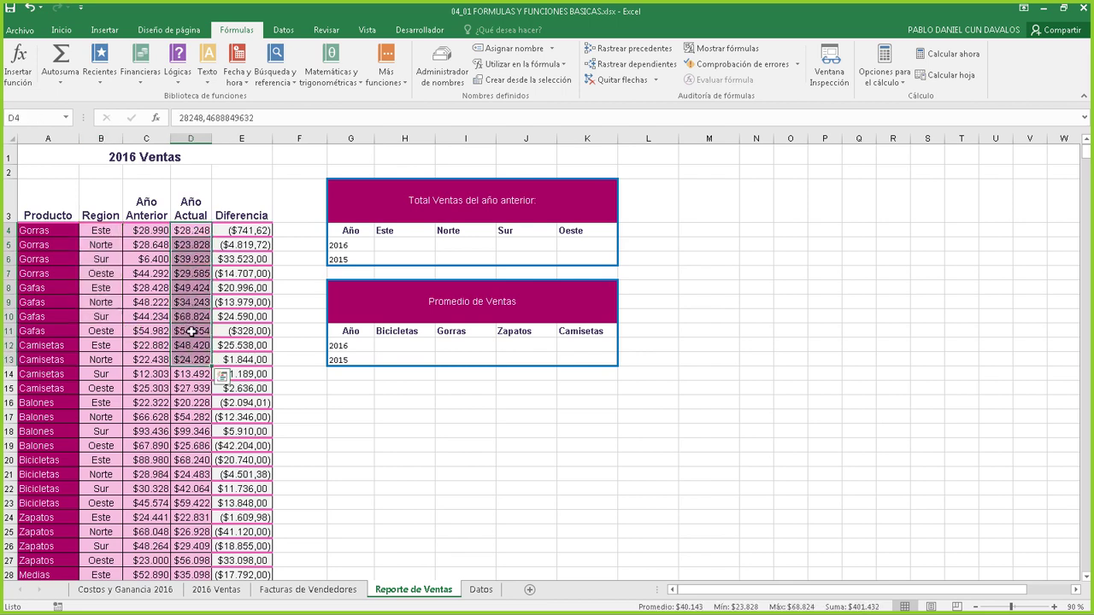
left_click(392, 245)
- Examine the Promedio de Ventas table's 2016 row across its product columns
left_click(376, 347)
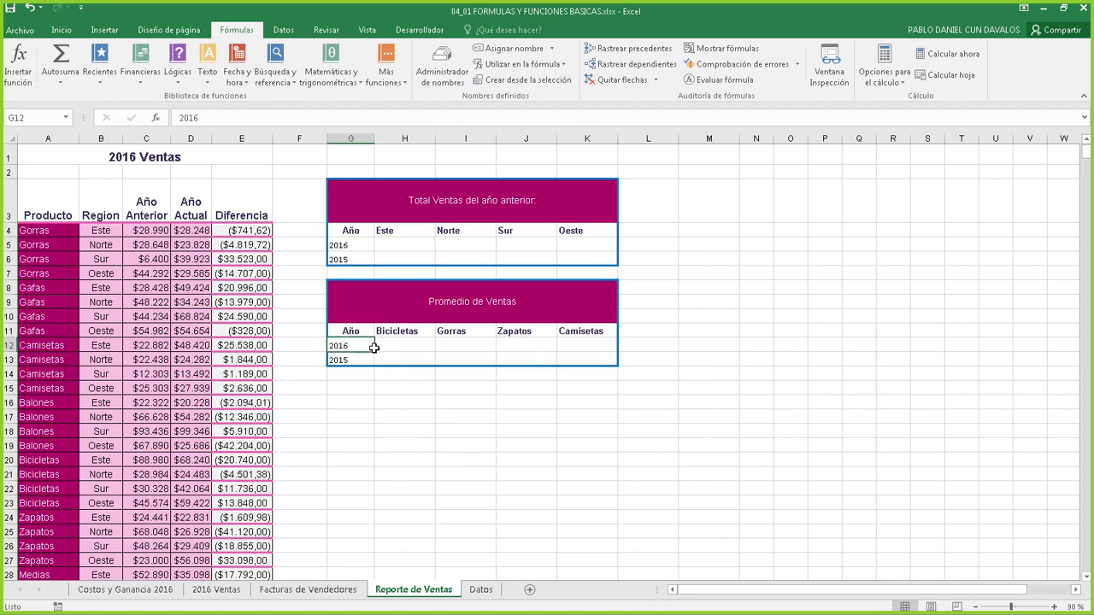
left_click(470, 302)
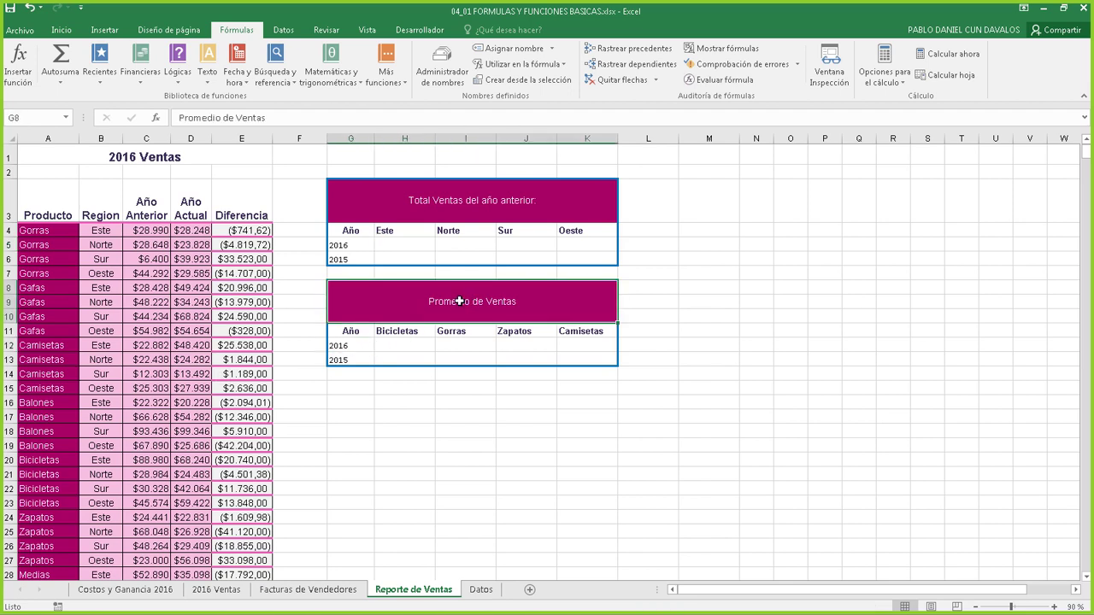
left_click(405, 344)
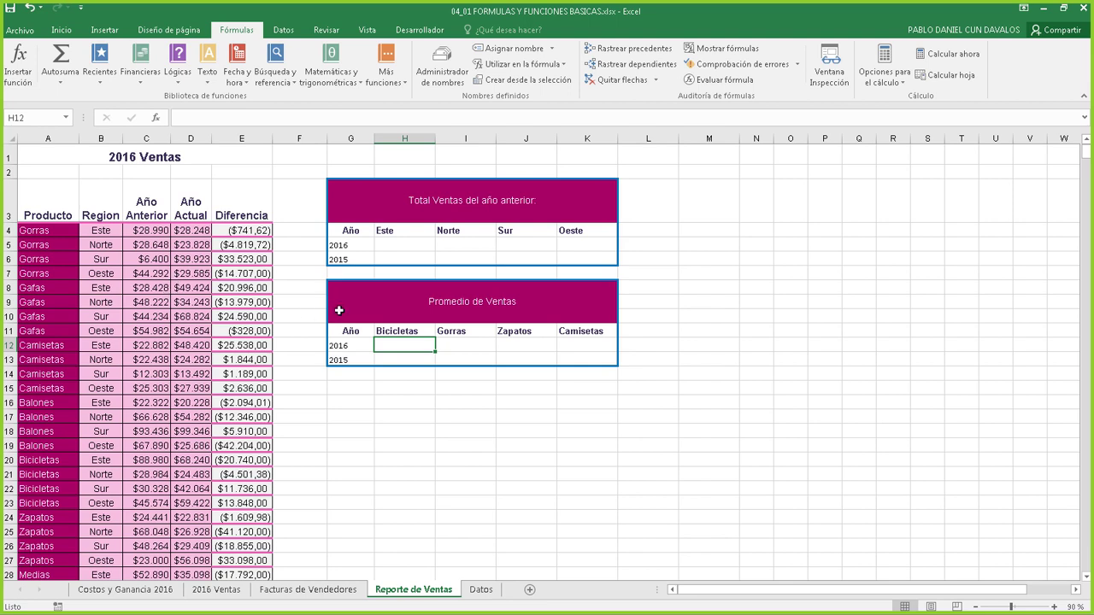
left_click(500, 349)
left_click(438, 346)
left_click(408, 343)
left_click(349, 345)
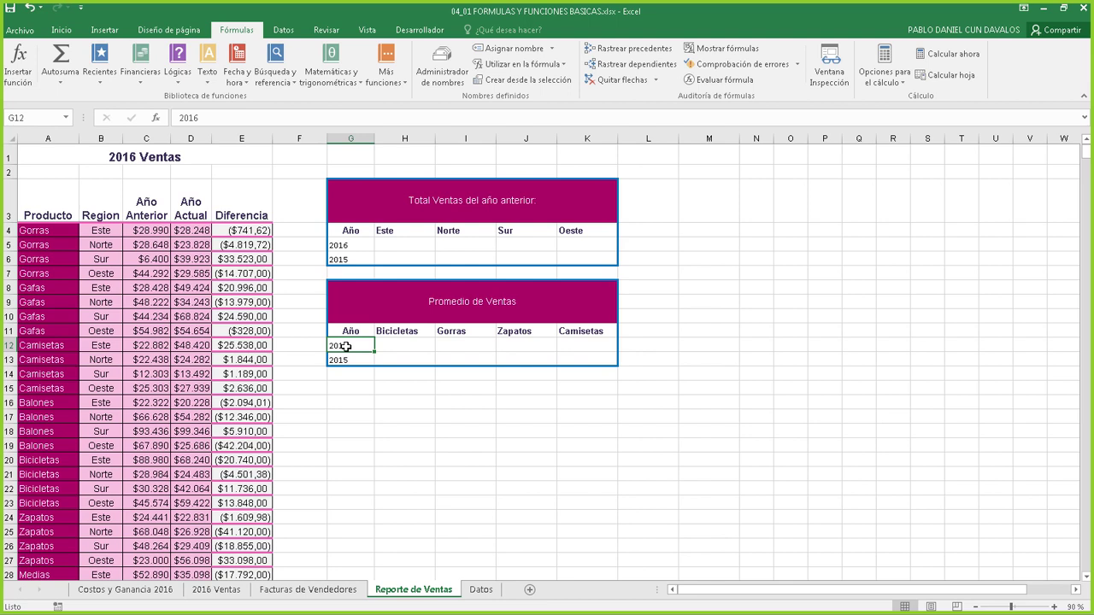
left_click(470, 347)
left_click(559, 342)
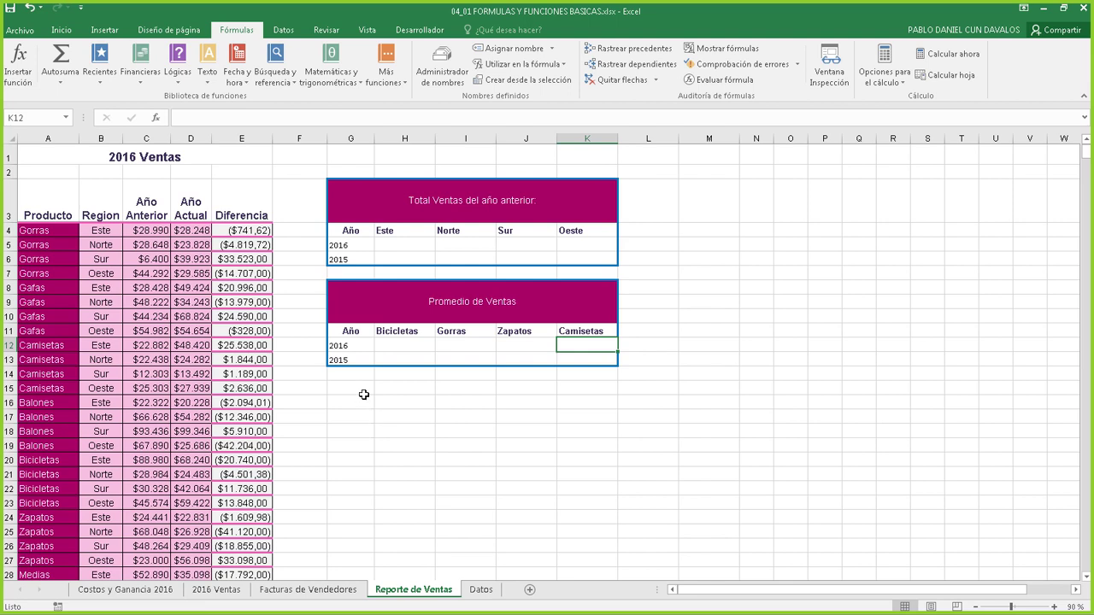
- Review the Total Ventas table's 2016 cell for Este, H5, against the Año Actual column
left_click(381, 244)
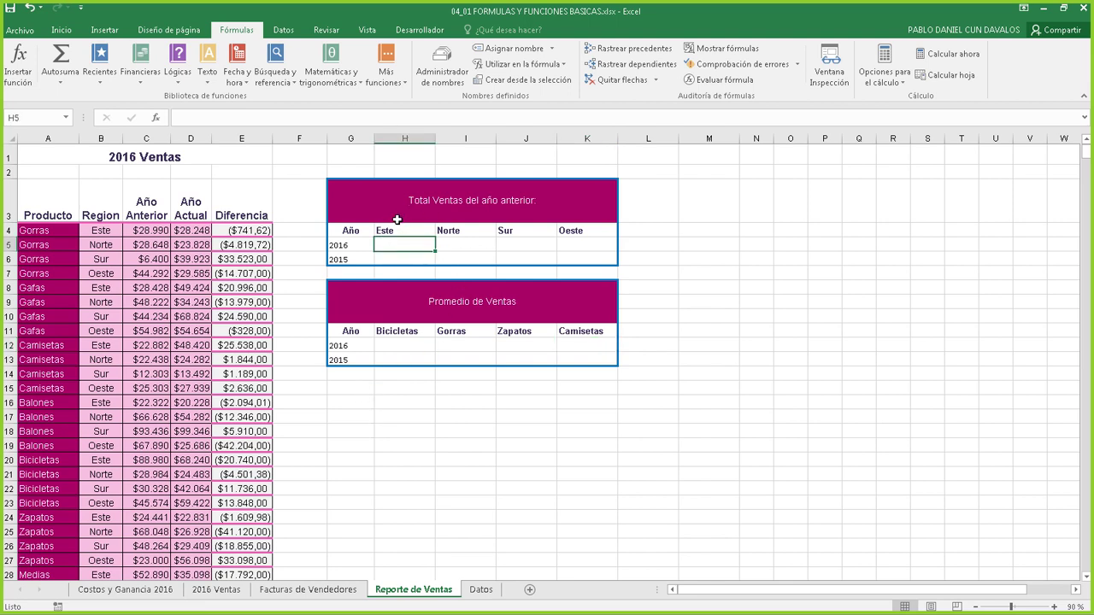
left_click(431, 205)
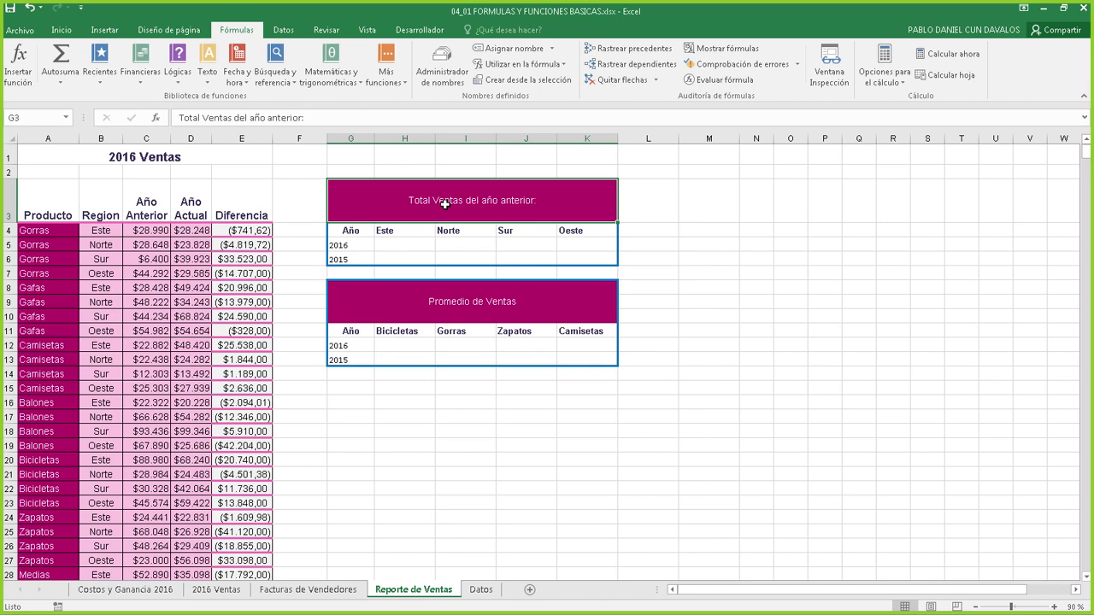
left_click(389, 246)
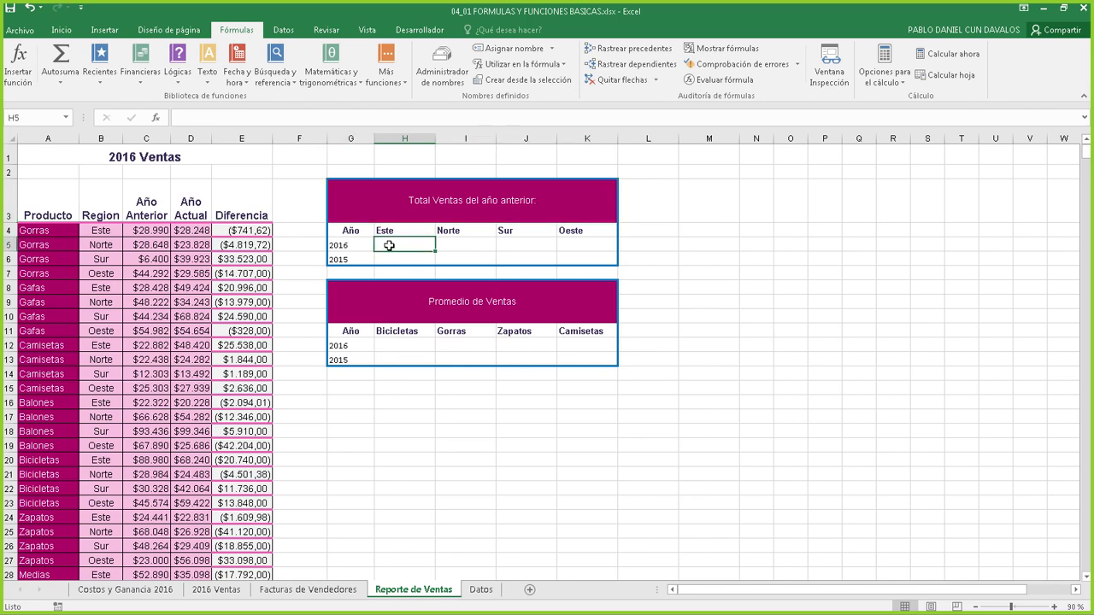
left_click(389, 230)
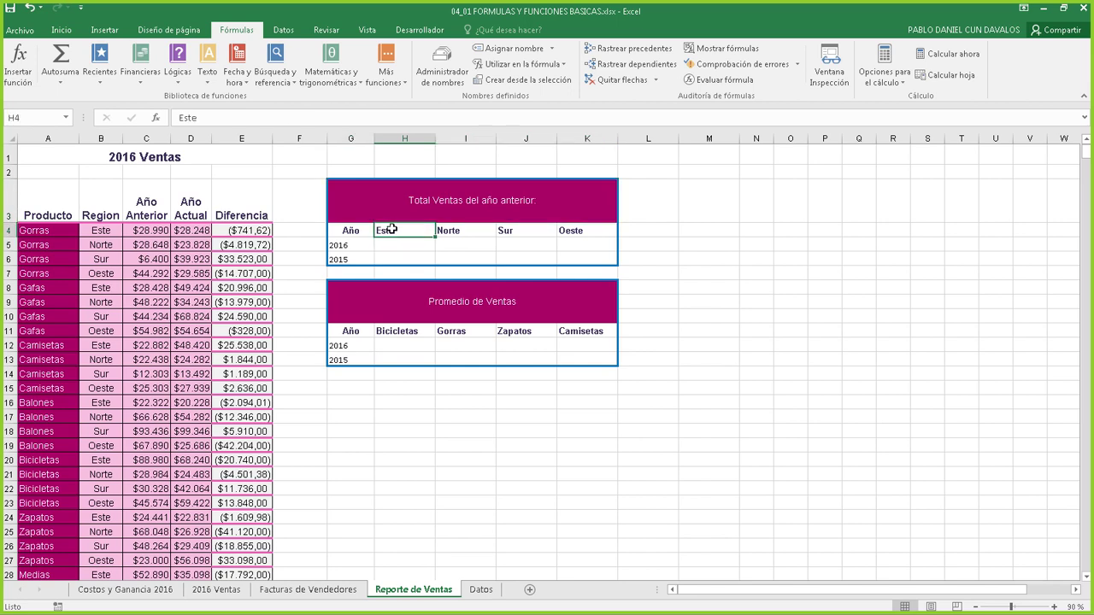
left_click(381, 245)
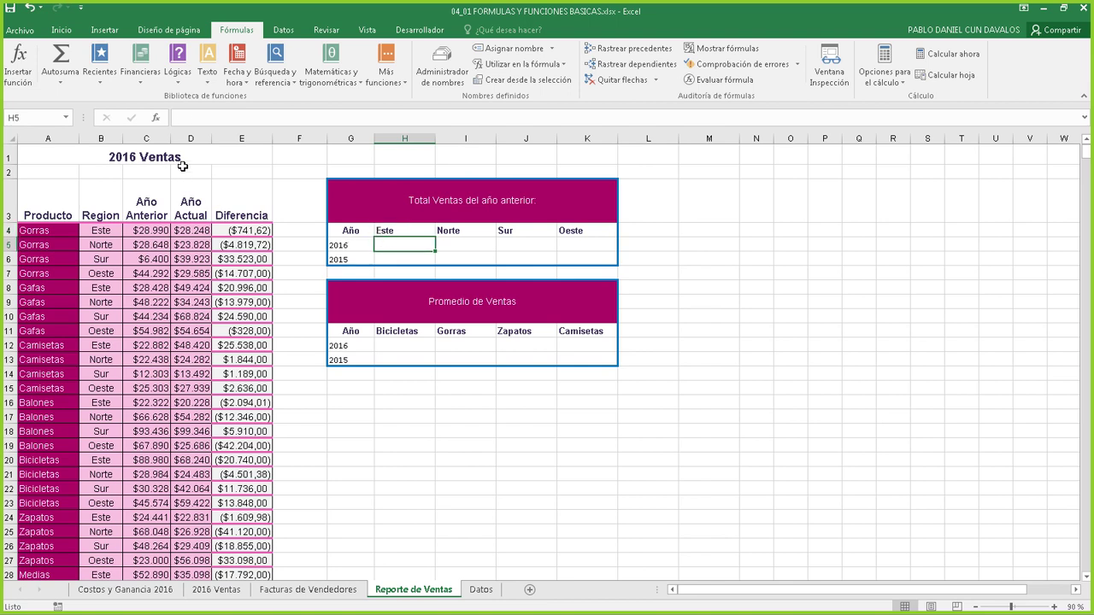
left_click(190, 139)
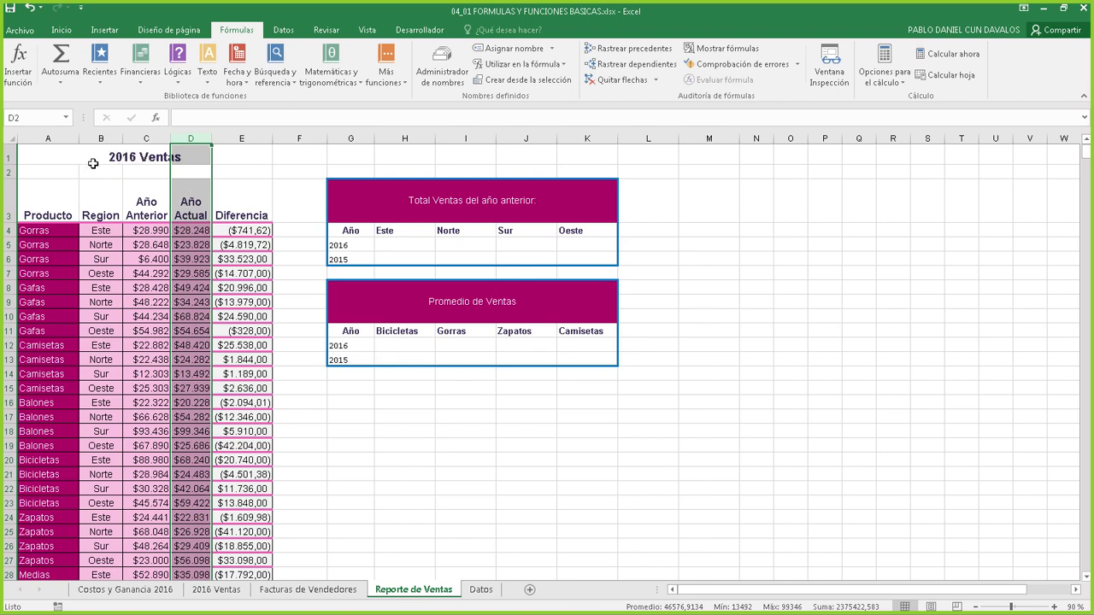
- Examine the Este rows for Gorras, Gafas and Camisetas in the Region and Año Actual columns against the 2016 Este total cell
left_click(396, 245)
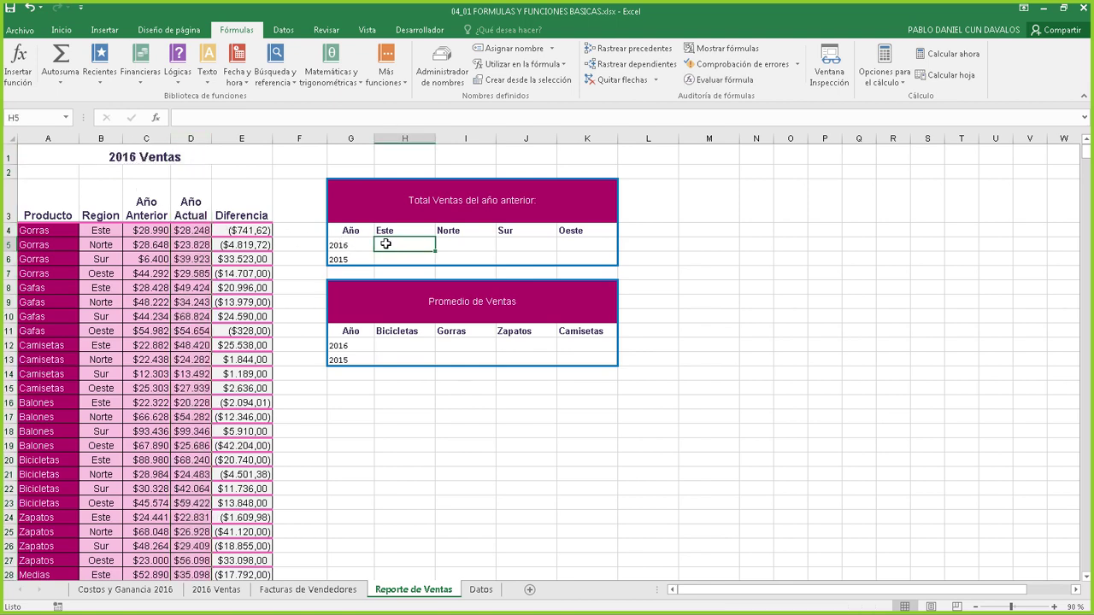
left_click(187, 230)
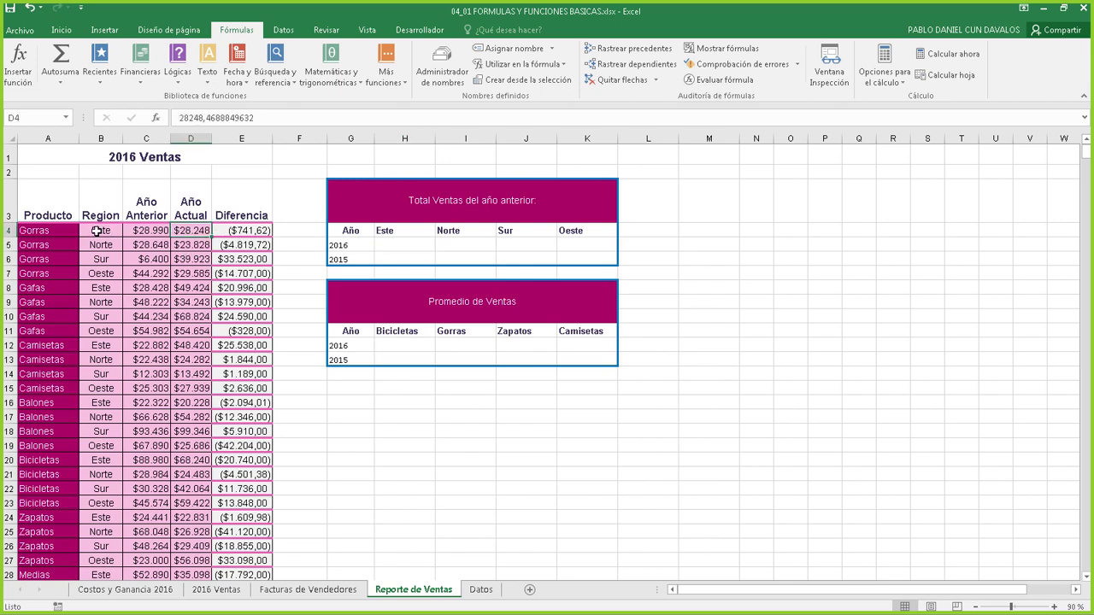
left_click_drag(96, 231, 101, 530)
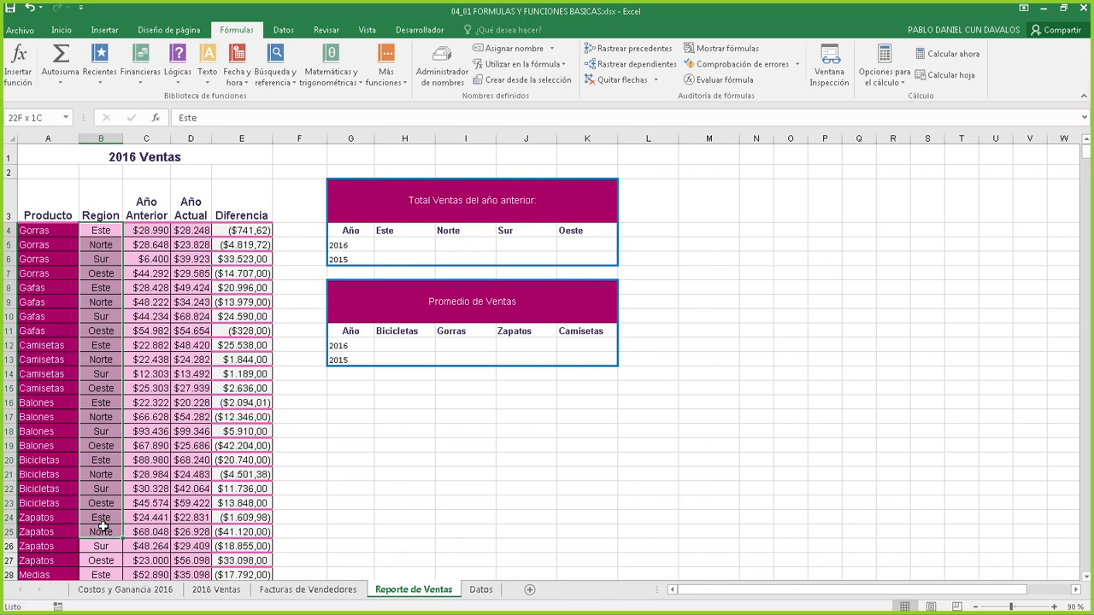
left_click(187, 230)
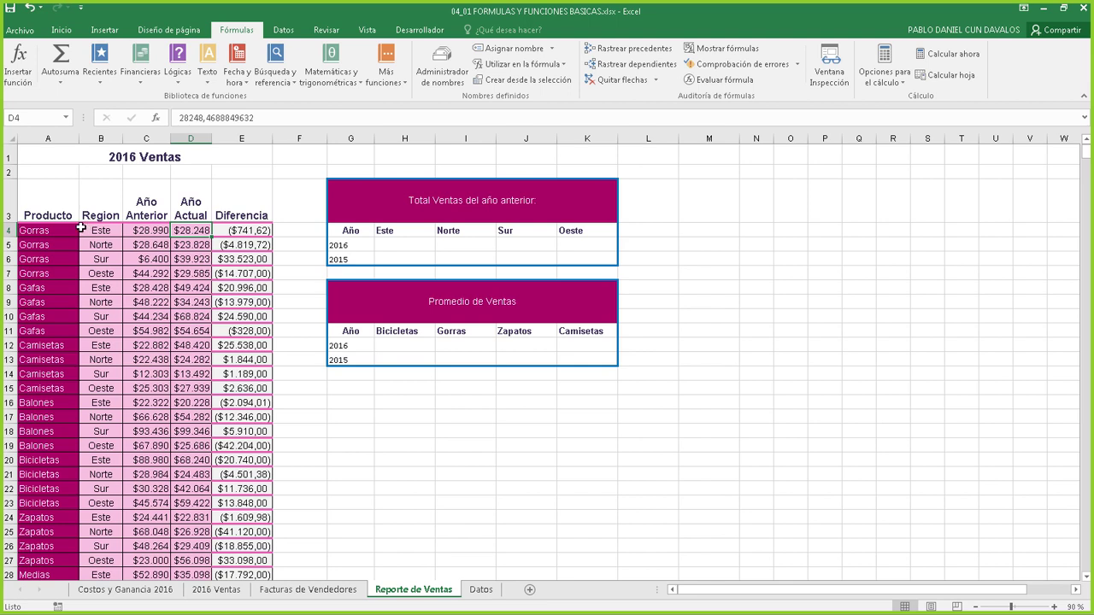
left_click(395, 244)
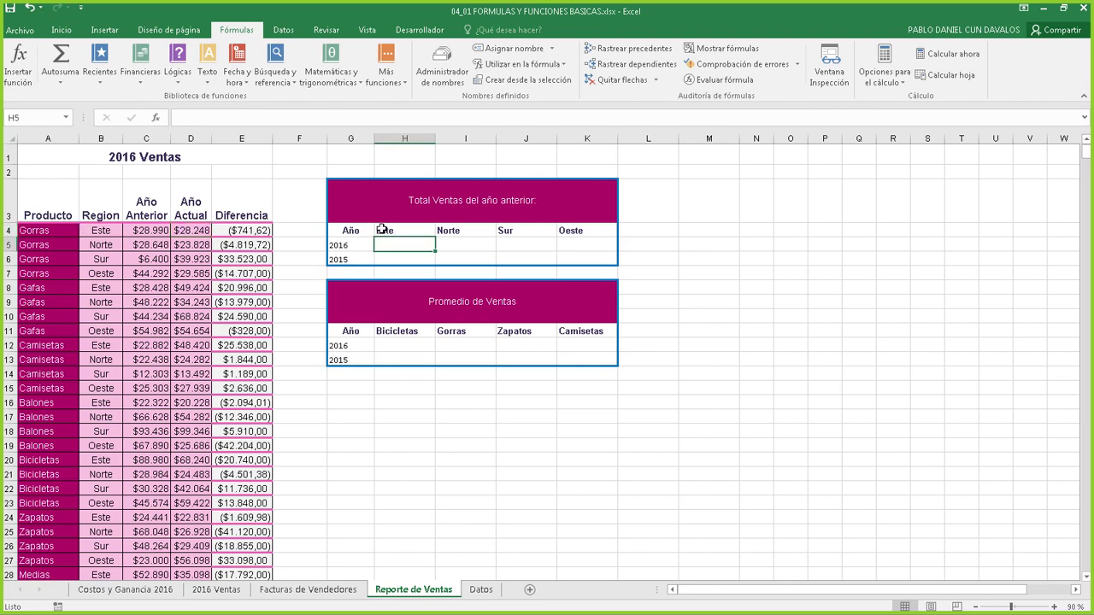
left_click(104, 232)
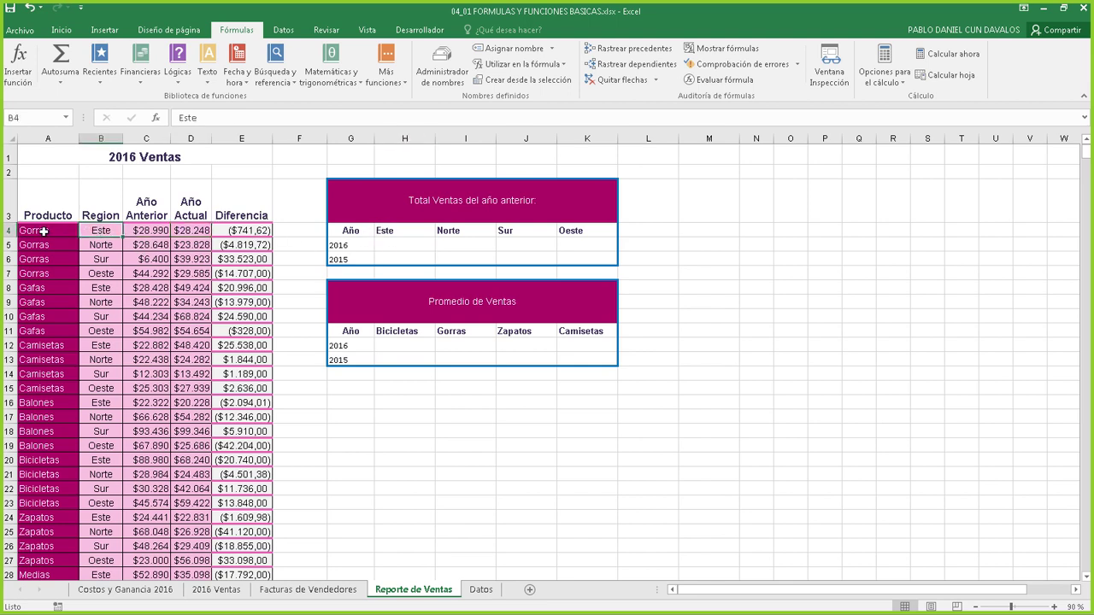
left_click(196, 230)
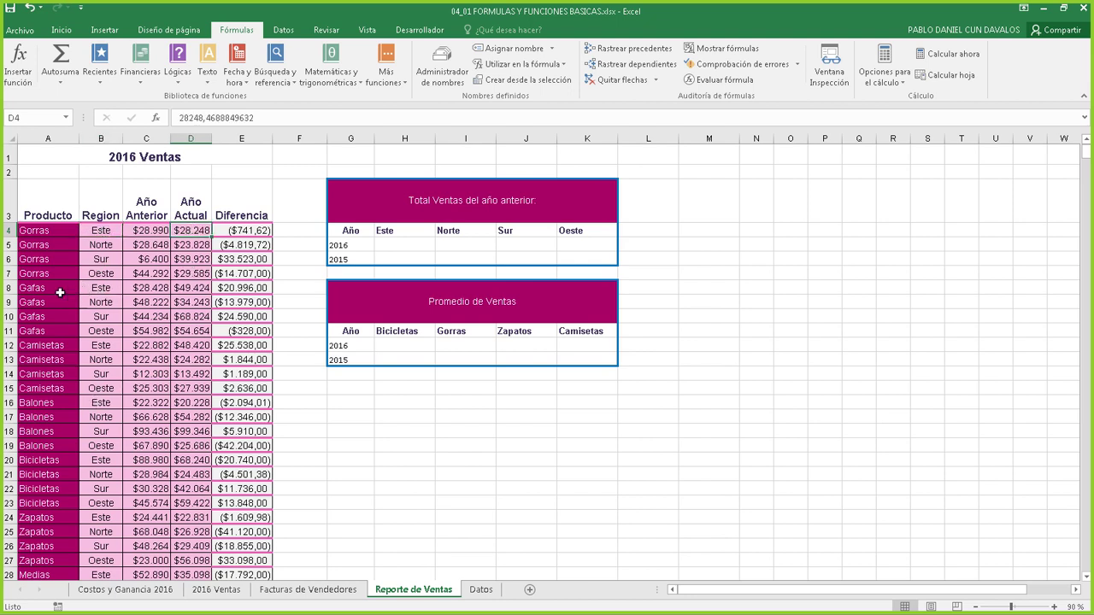
left_click(100, 289)
left_click(192, 288)
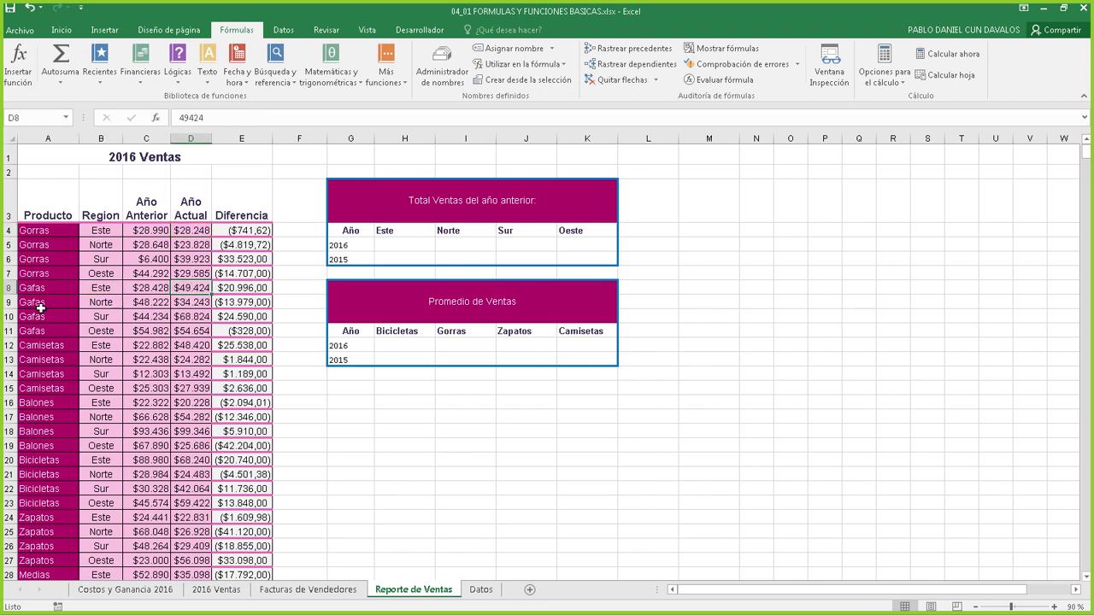
left_click(96, 345)
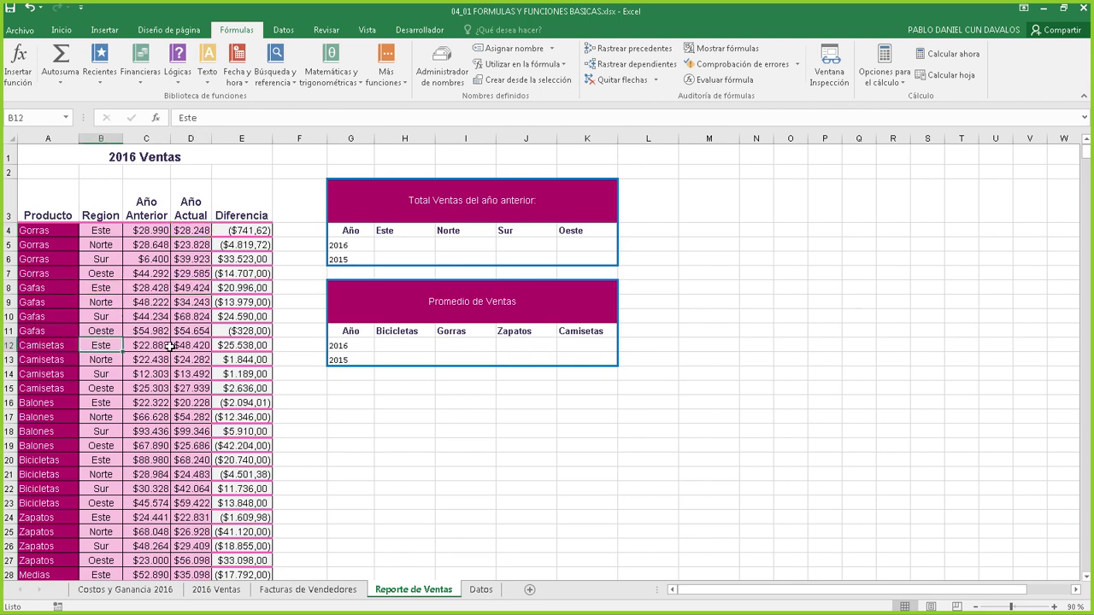
left_click(178, 345)
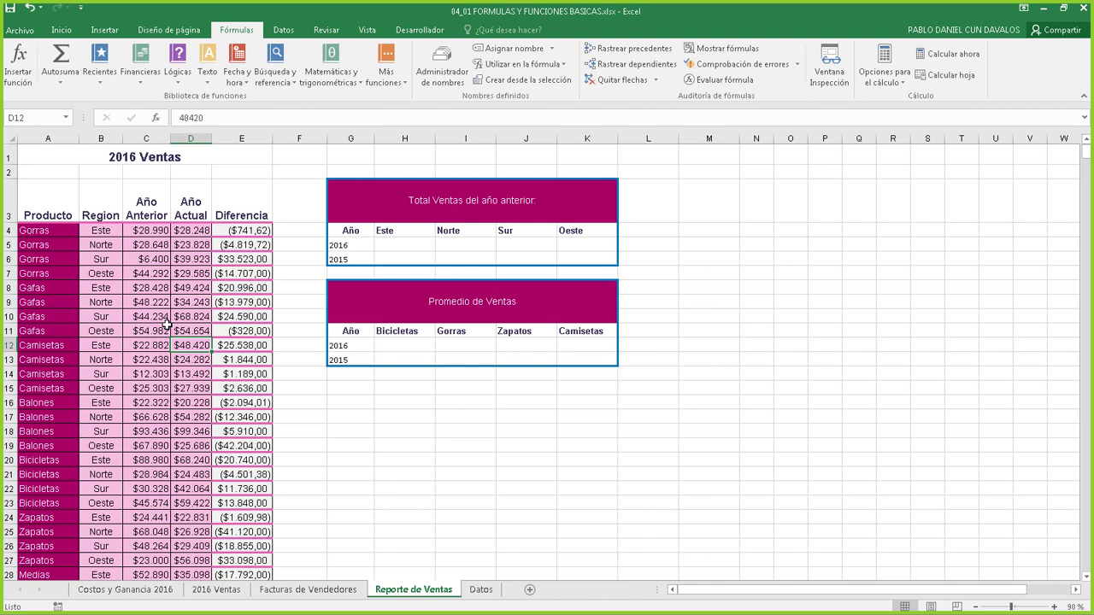
- Start a SUMAR.SI formula in H5 for the 2016 Este total and open its function arguments beside the tables
left_click(401, 245)
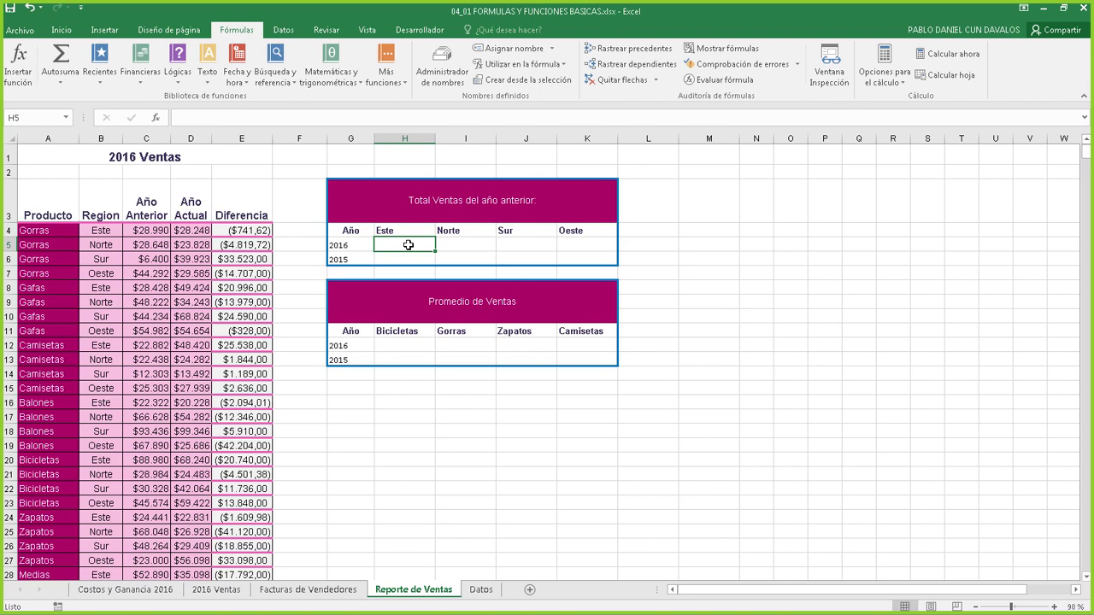
type("=")
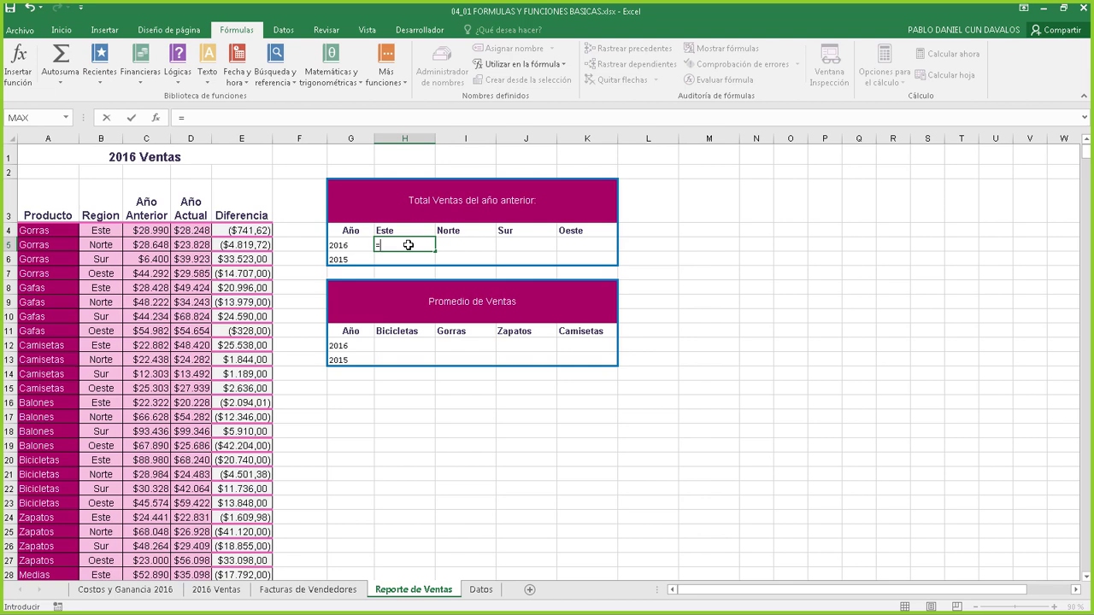
type("sum")
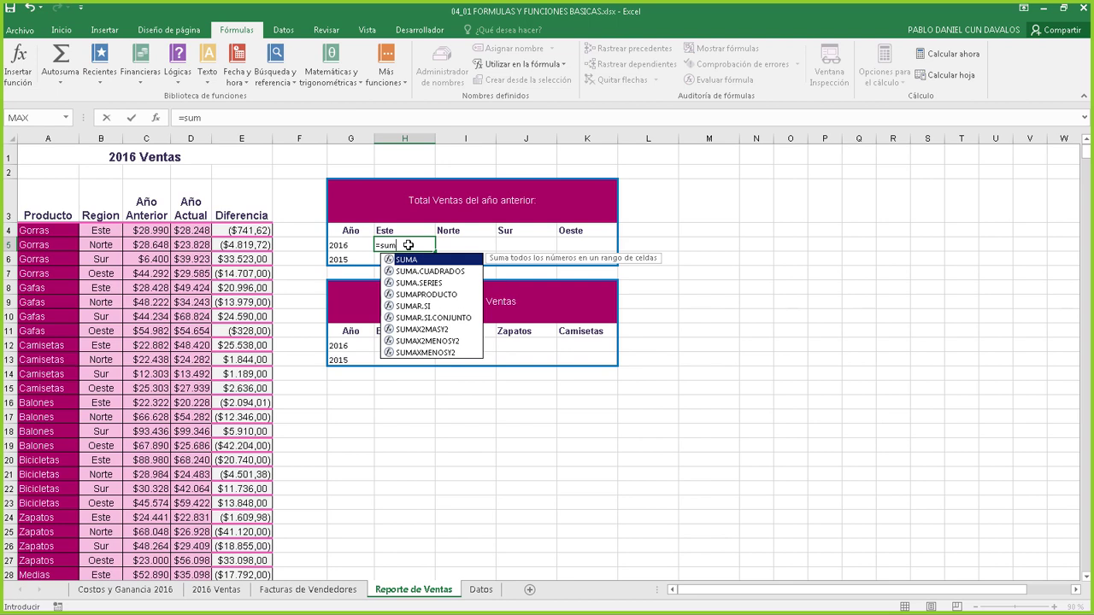
key("Down")
key("Down")
key("Up")
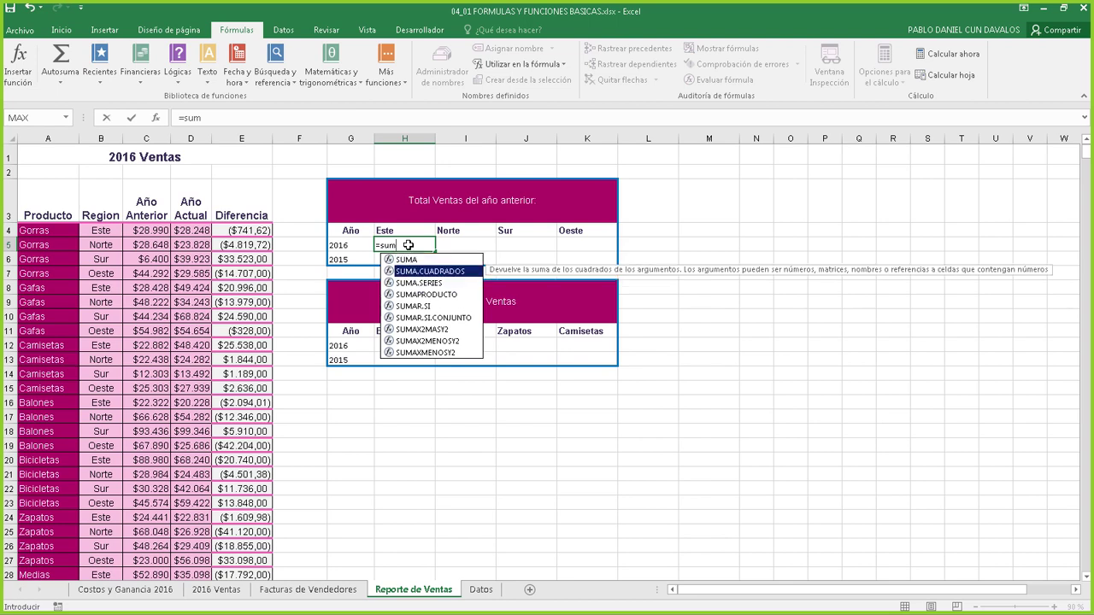
key("Down")
key("Down")
key("Down")
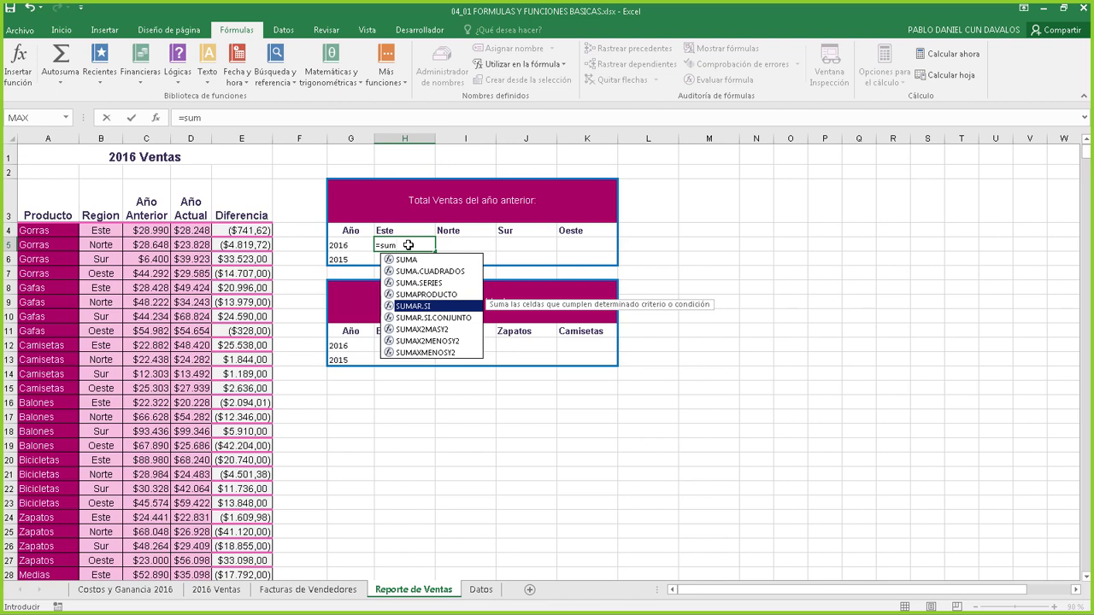
key("Tab")
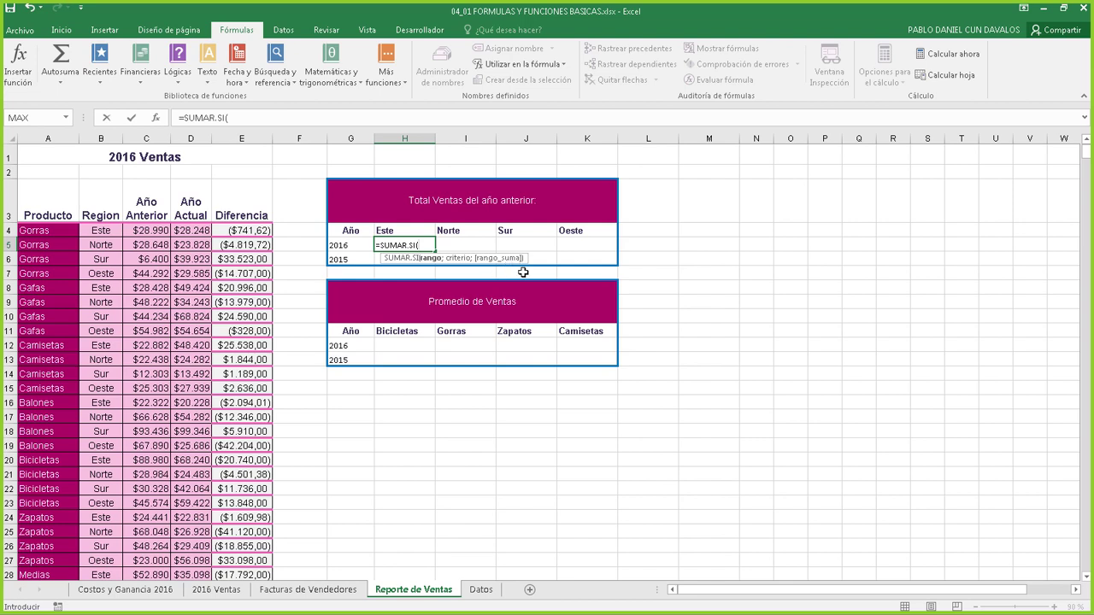
left_click(156, 119)
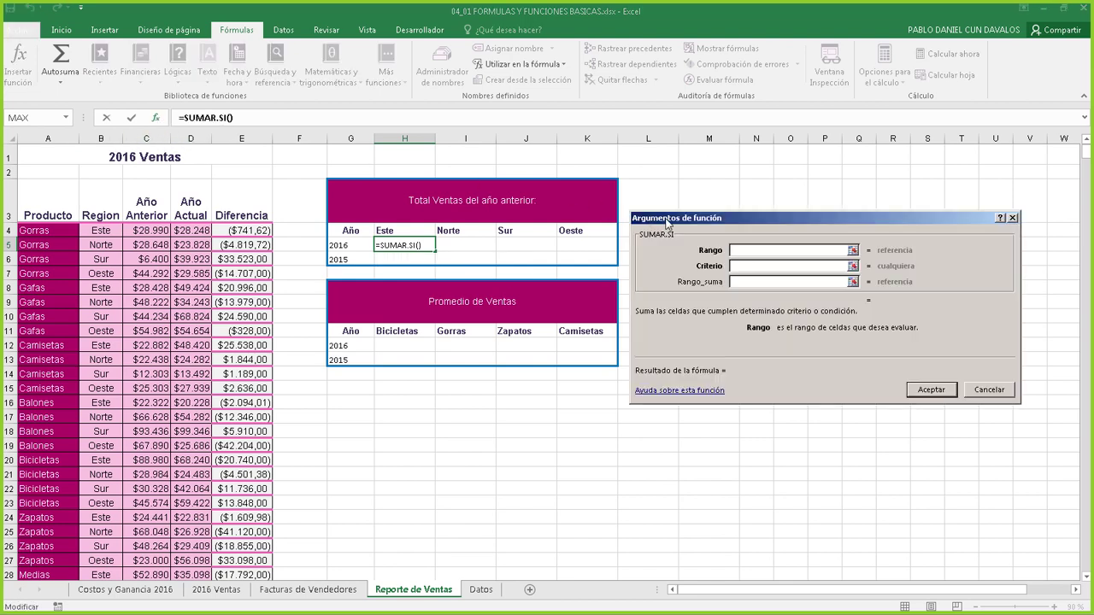
left_click_drag(666, 222, 680, 187)
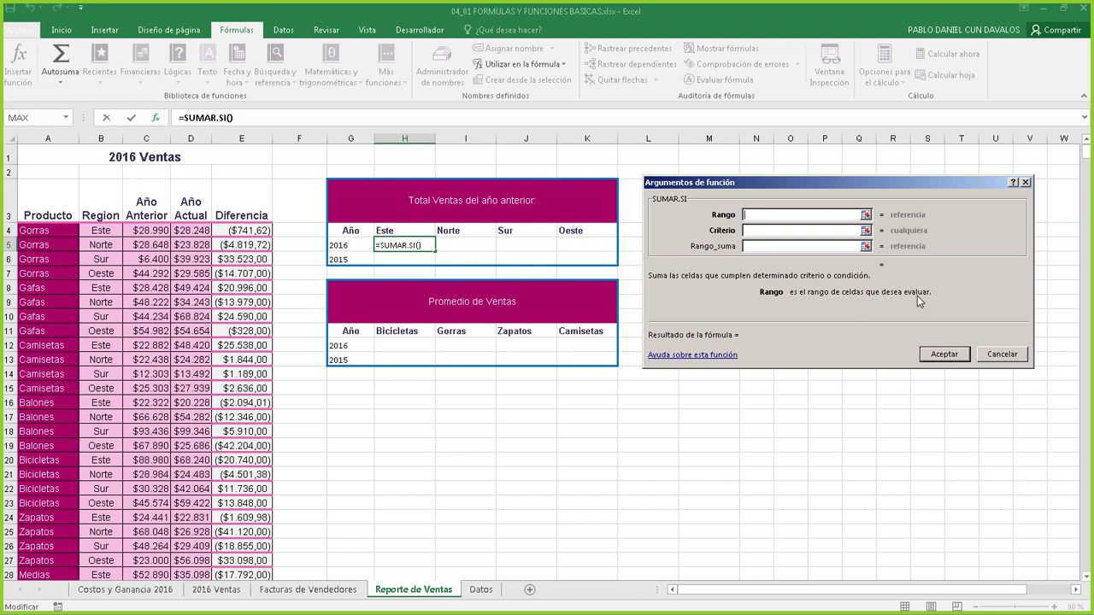
- Set the Criterio argument of SUMAR.SI to "Este"
left_click(760, 230)
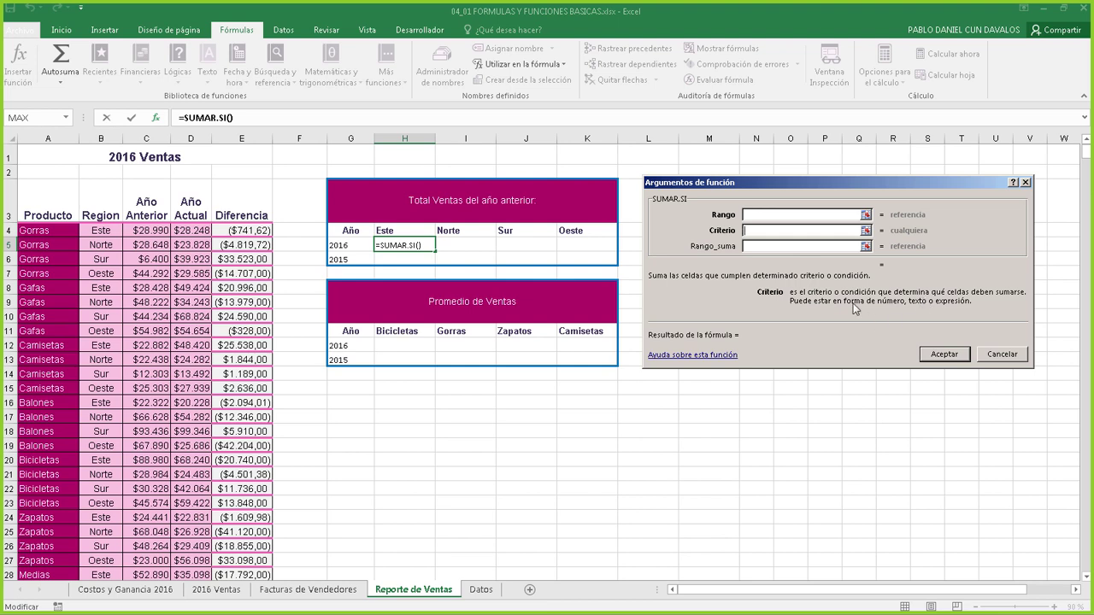
left_click(770, 247)
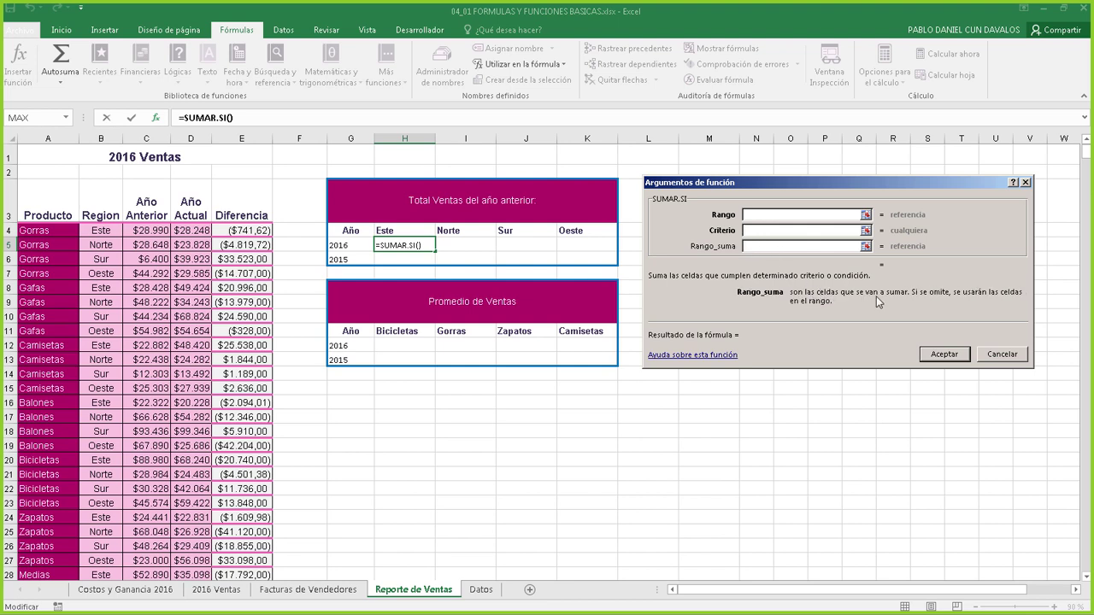
left_click(755, 215)
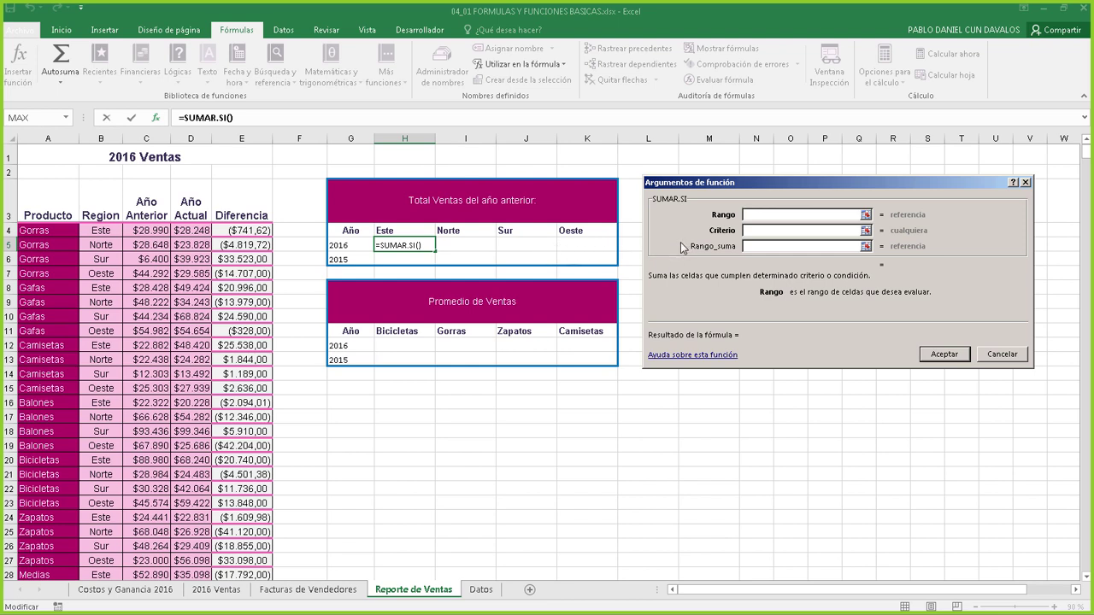
left_click(762, 231)
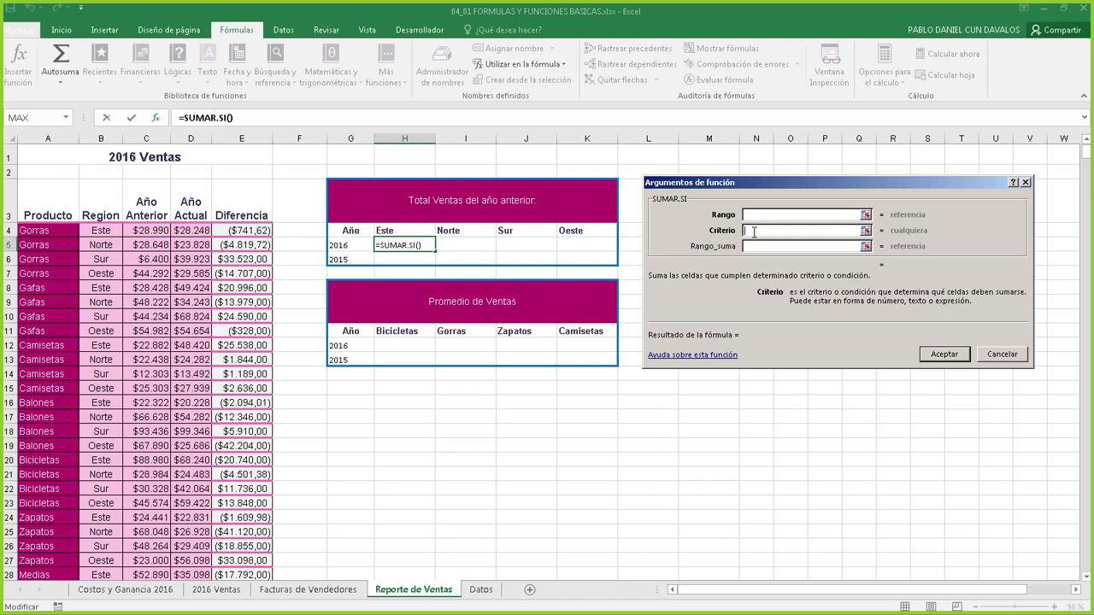
left_click_drag(733, 184, 759, 196)
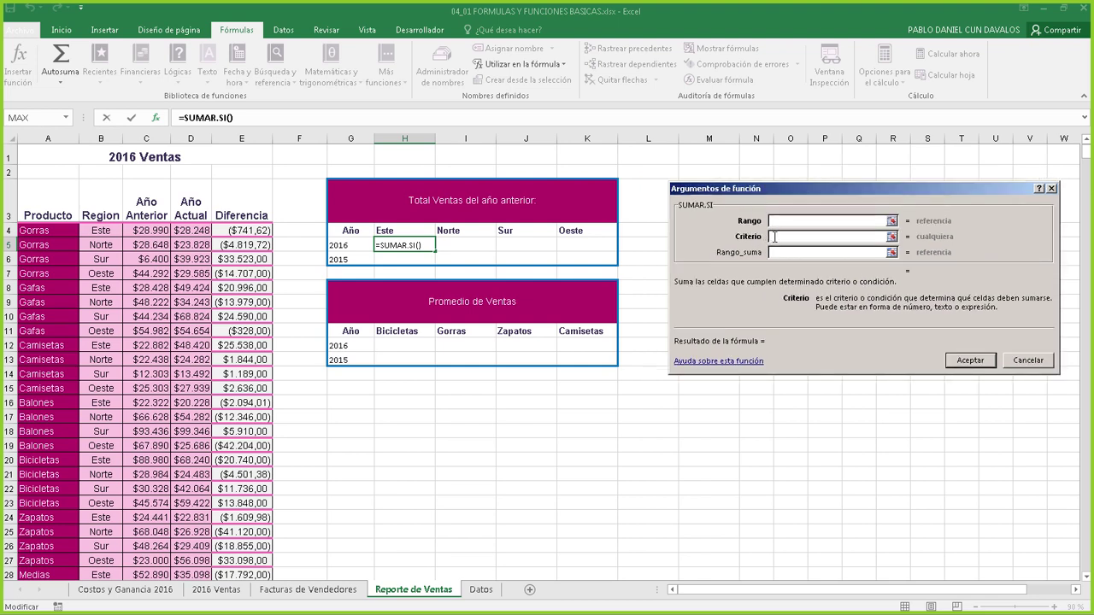
type("Este")
- Set the Rango argument of SUMAR.SI to the Region column cells B4:B54
left_click(787, 222)
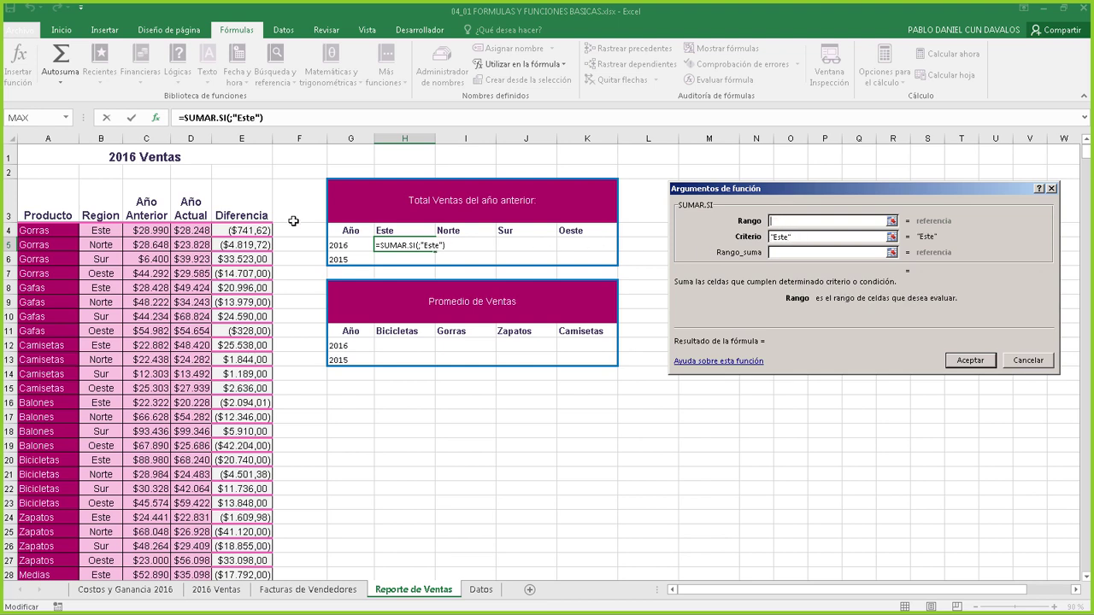
left_click(106, 231)
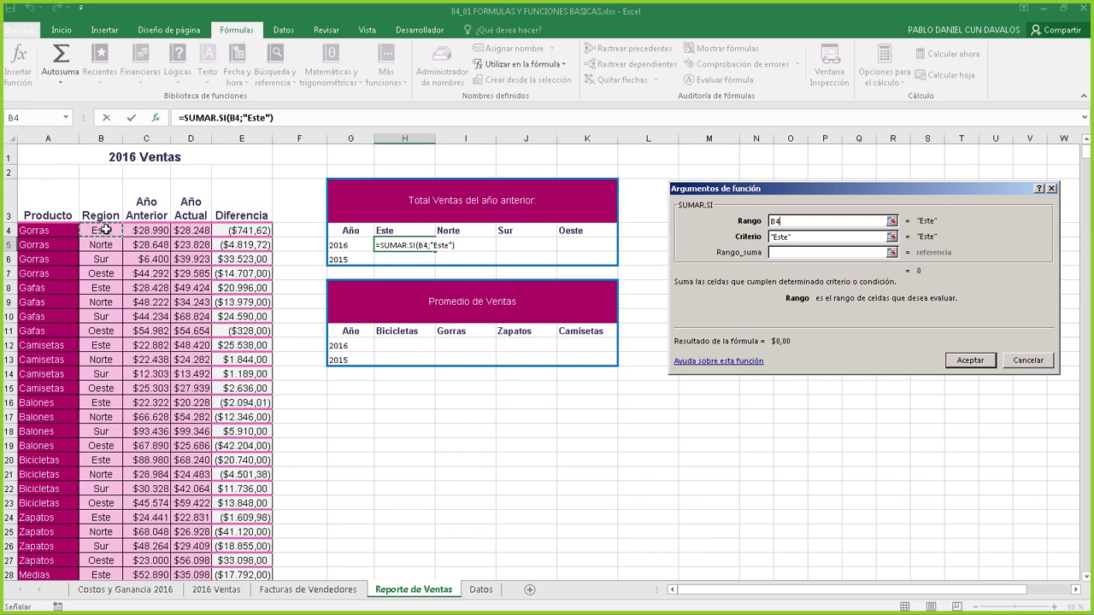
key("ctrl+shift+Down")
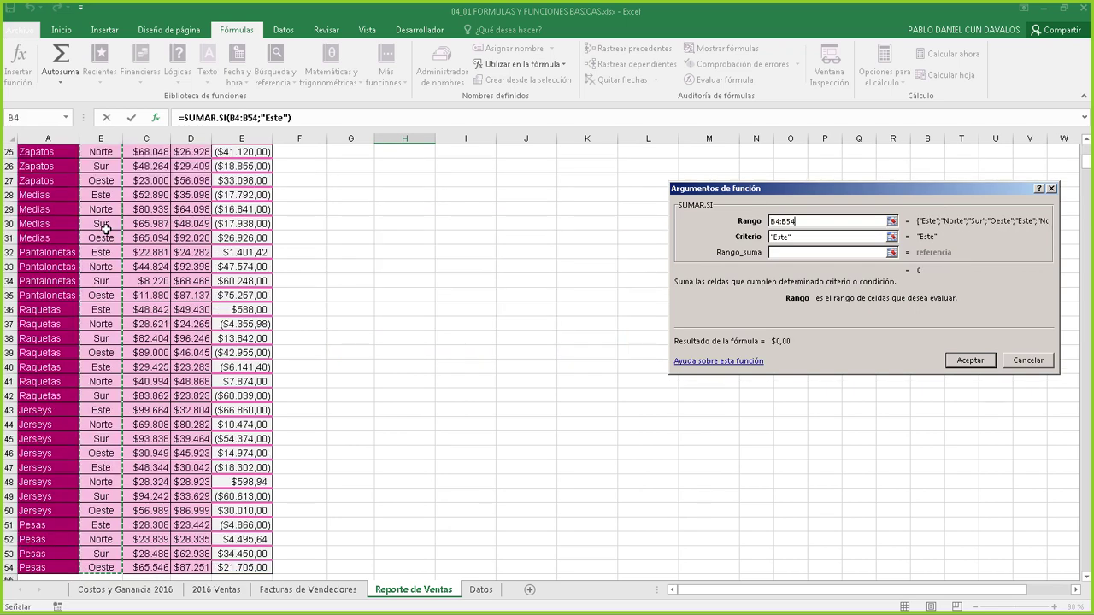
left_click(802, 220)
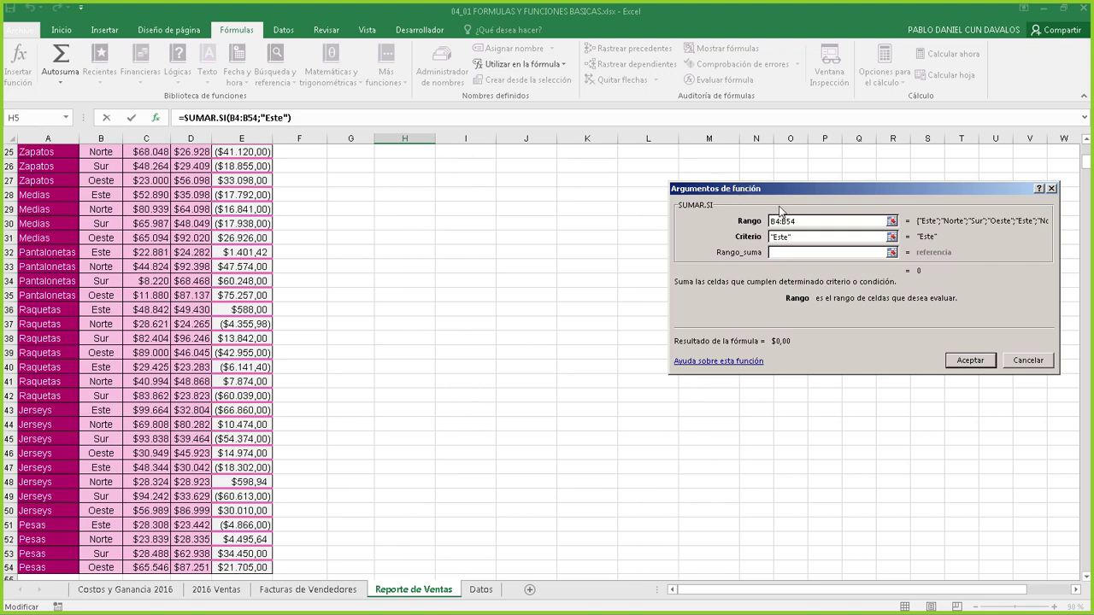
left_click(815, 236)
- Set Rango_suma to the Año Actual cells D4:D54 and accept the SUMAR.SI formula in H5
scroll(543, 210, "up", 8)
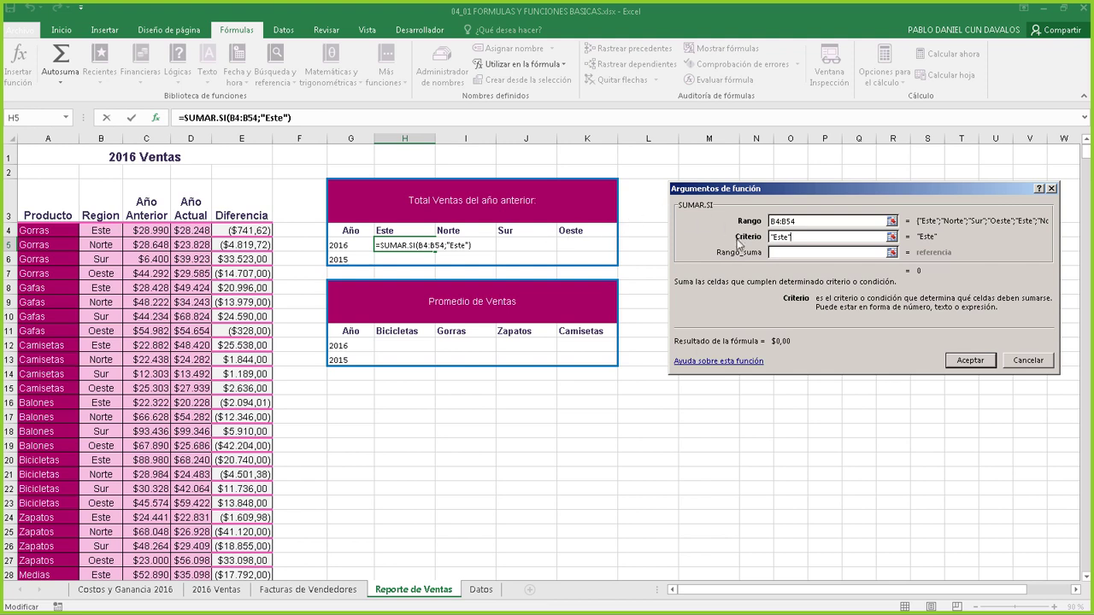
left_click(784, 256)
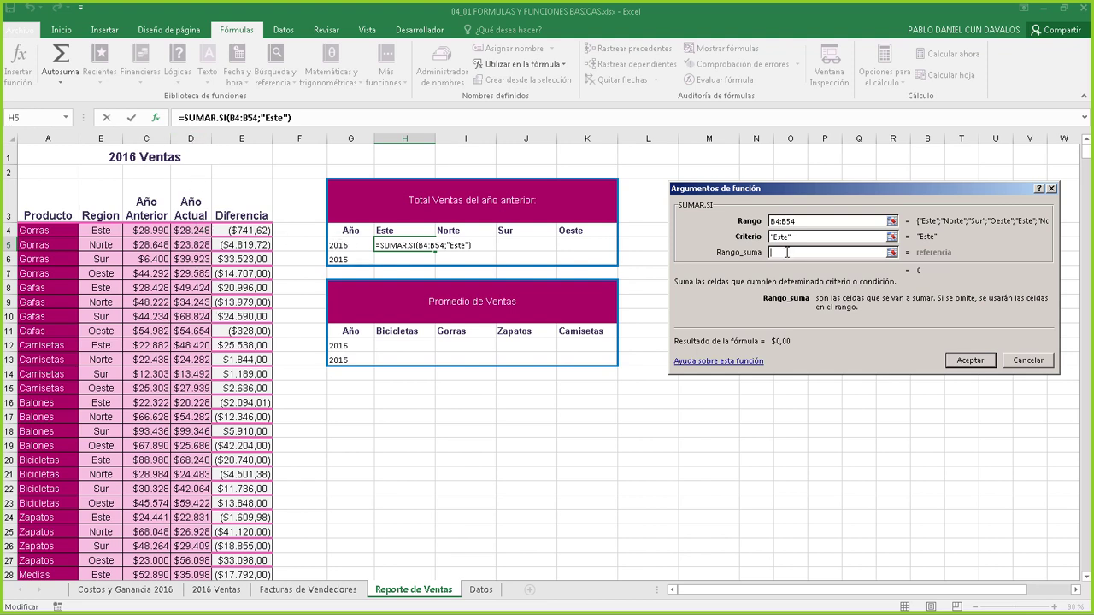
left_click(196, 229)
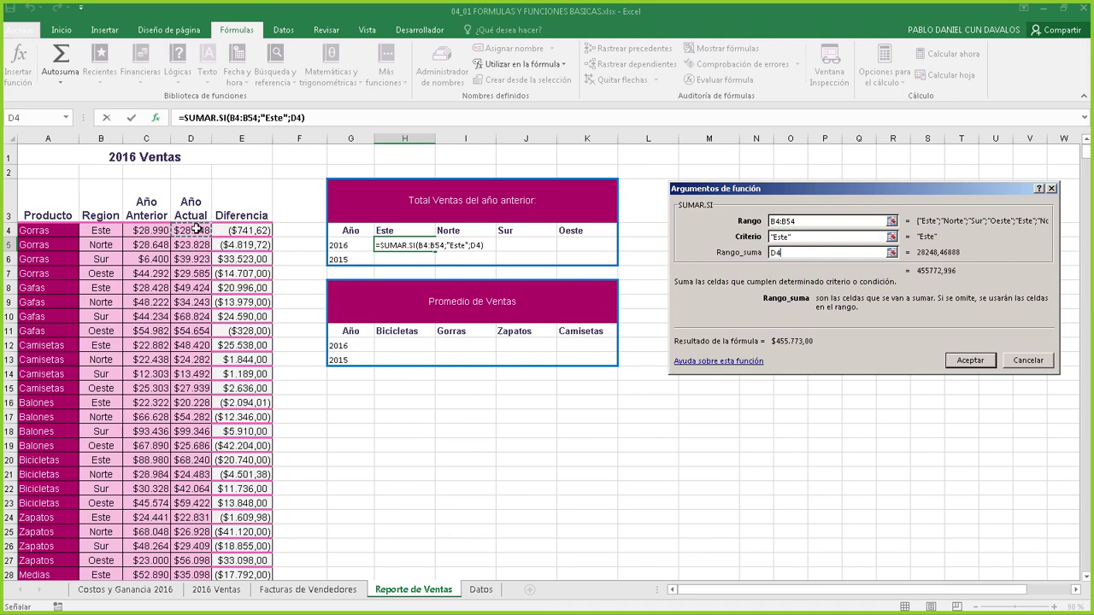
key("ctrl+shift+Down")
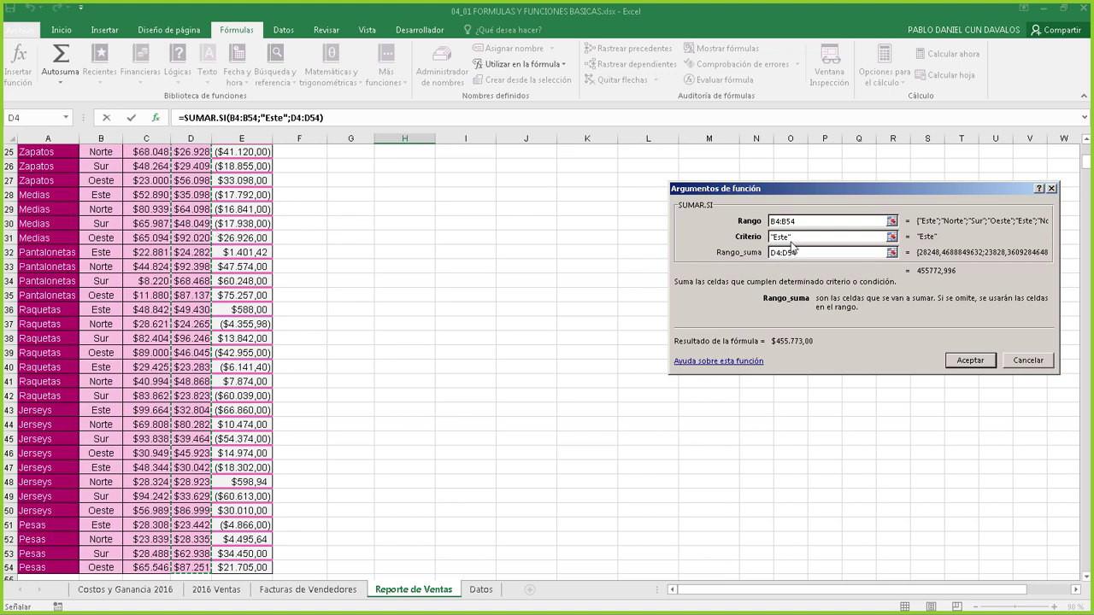
left_click(819, 236)
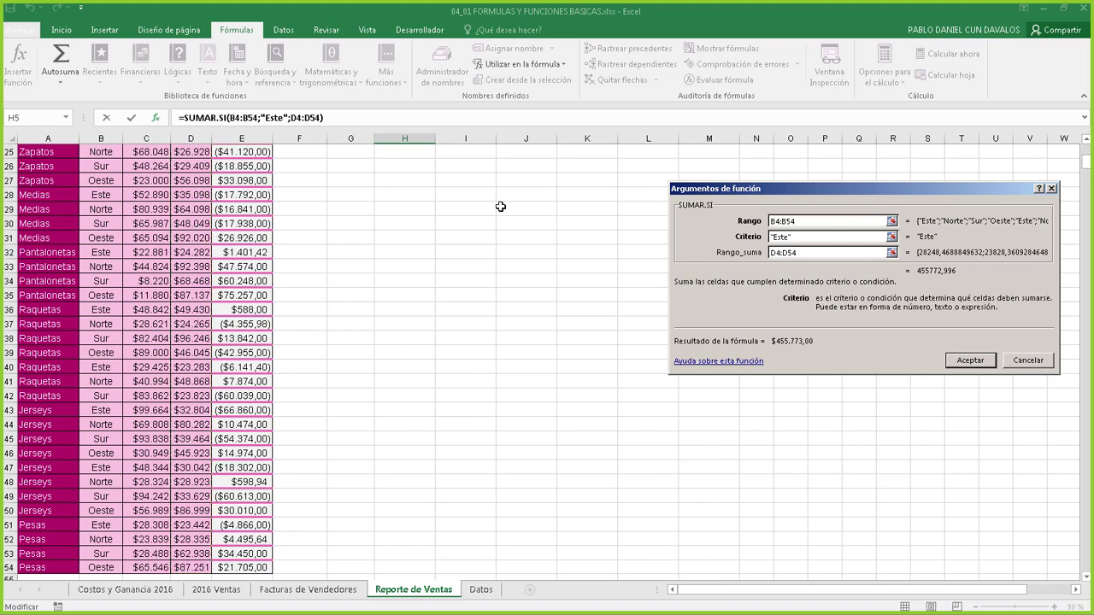
left_click(836, 222)
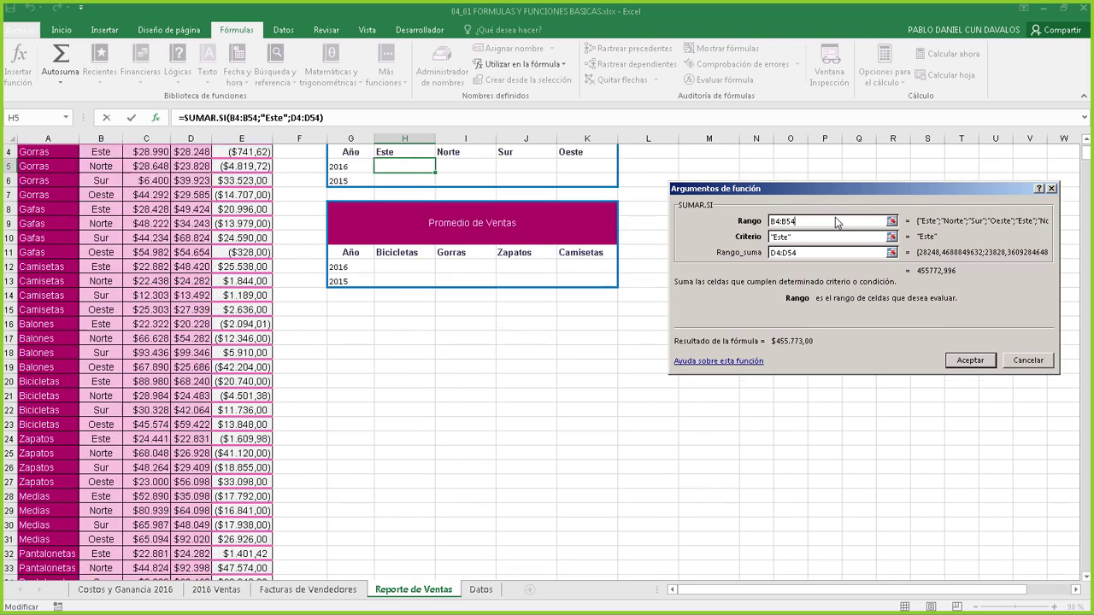
scroll(465, 176, "up", 1)
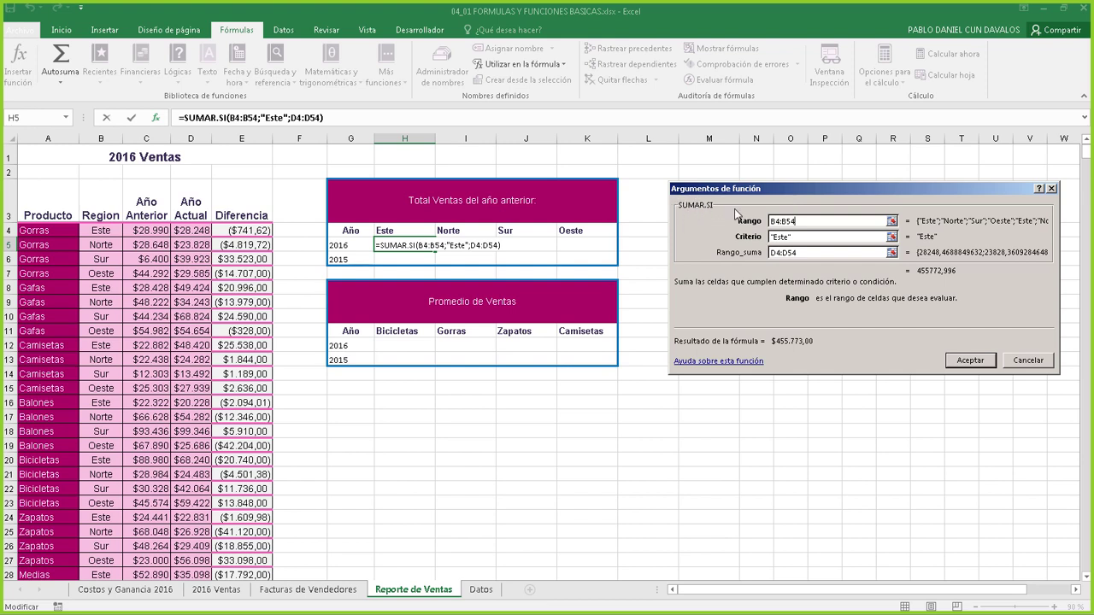
left_click(970, 360)
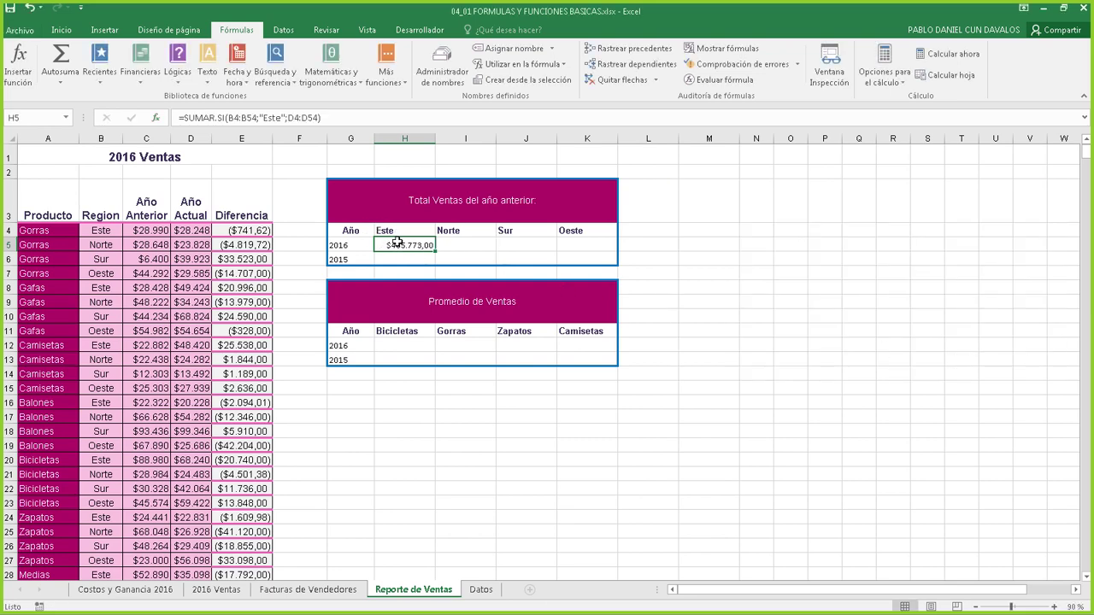
- Start a SUMAR.SI formula in H6 for the 2015 Este sales total
left_click(405, 258)
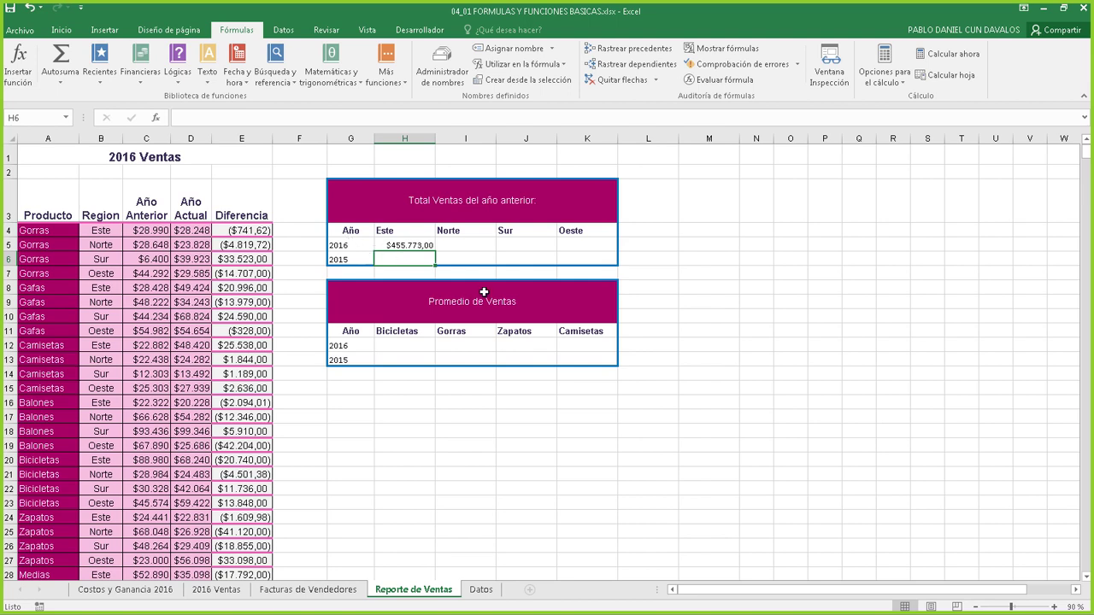
left_click(400, 245)
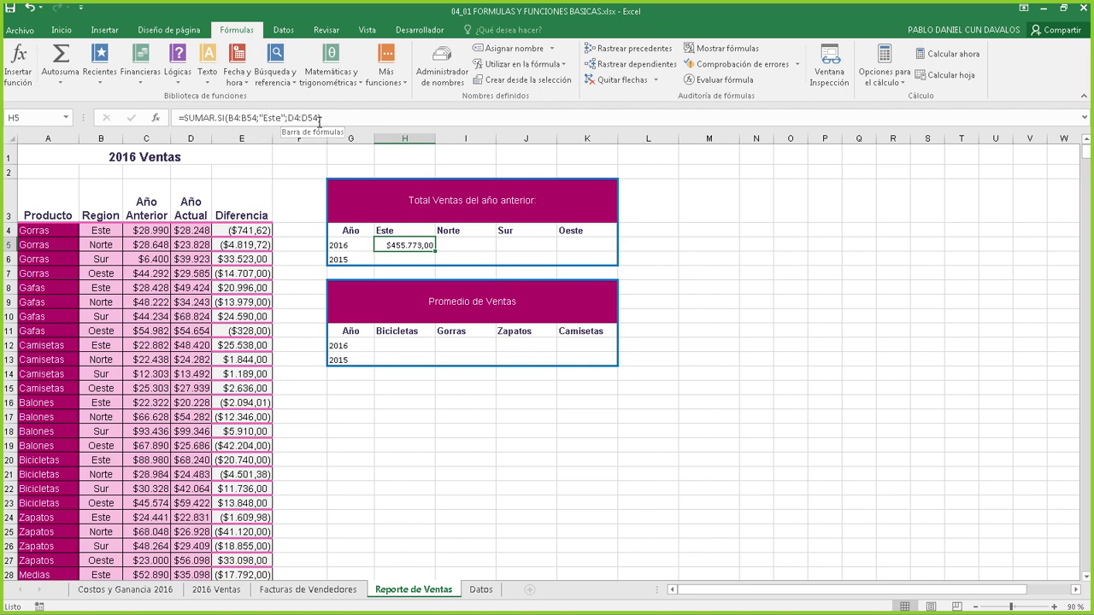
left_click(403, 257)
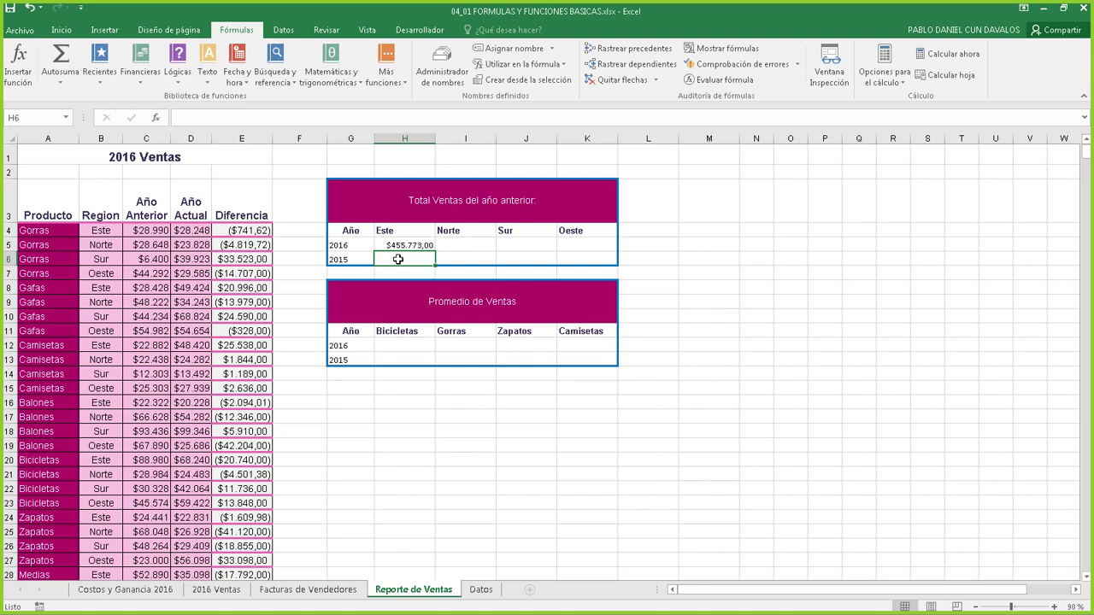
type("=suma")
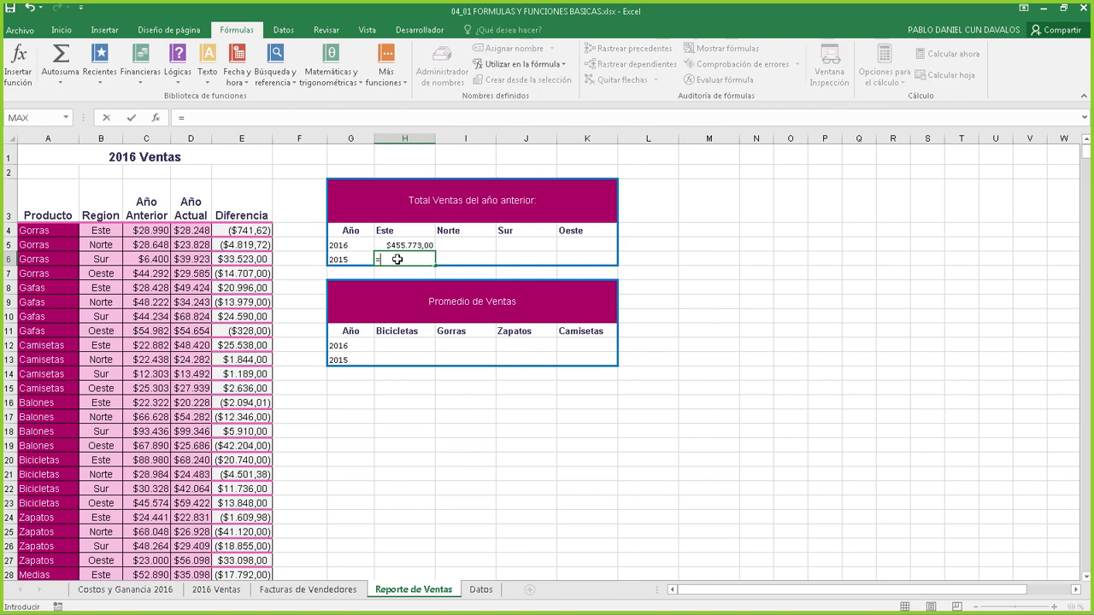
key("Down")
key("Down")
key("Down")
key("Down")
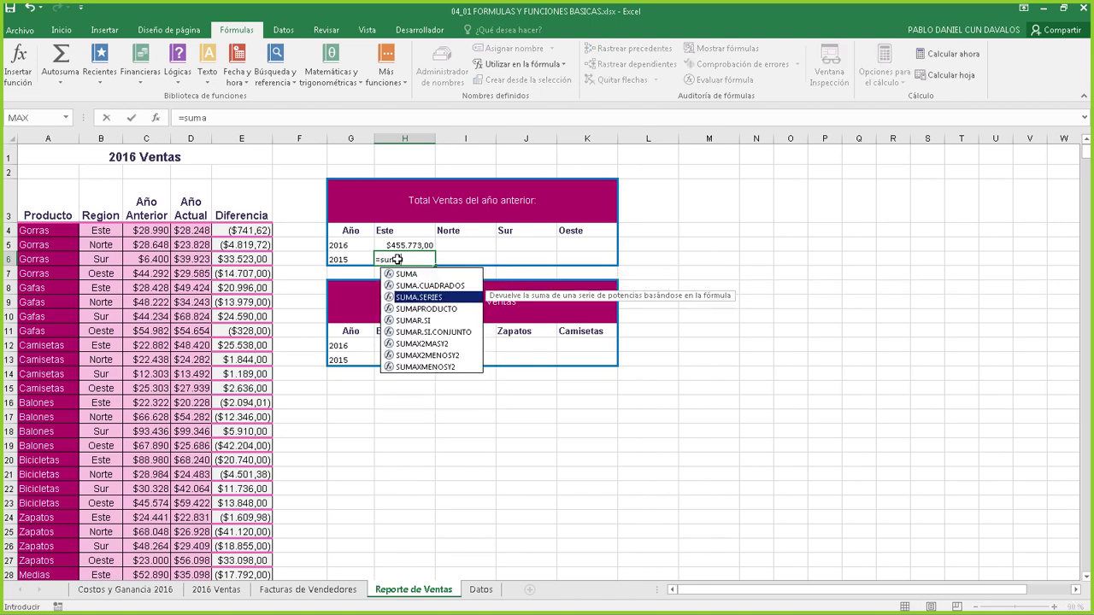
key("Tab")
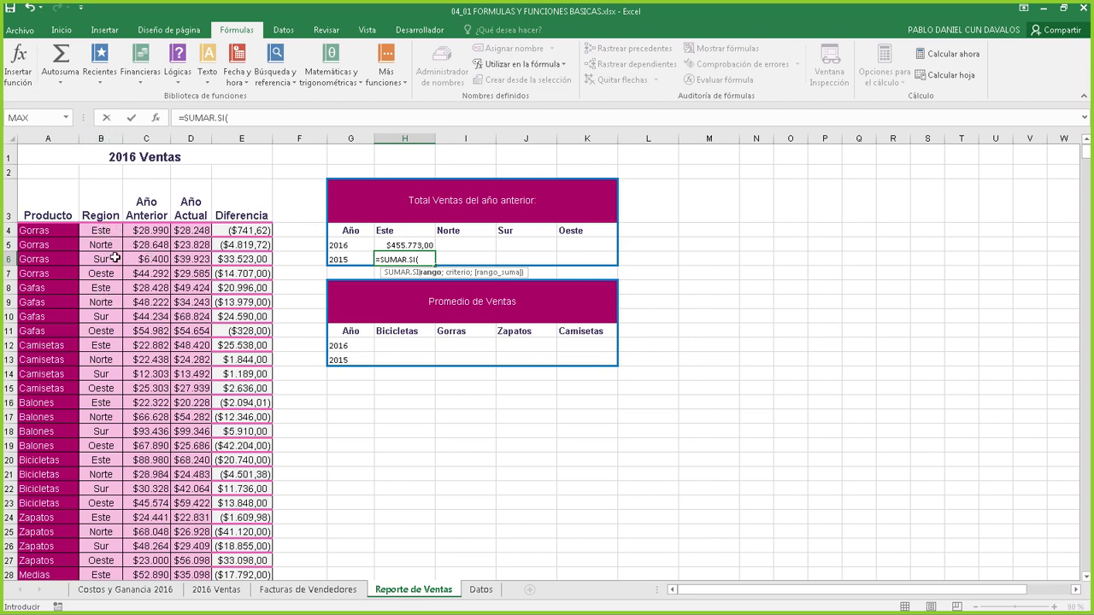
- Set the SUMAR.SI range to the Region cells B4:B54 and the criterion to "Este"
left_click(110, 229)
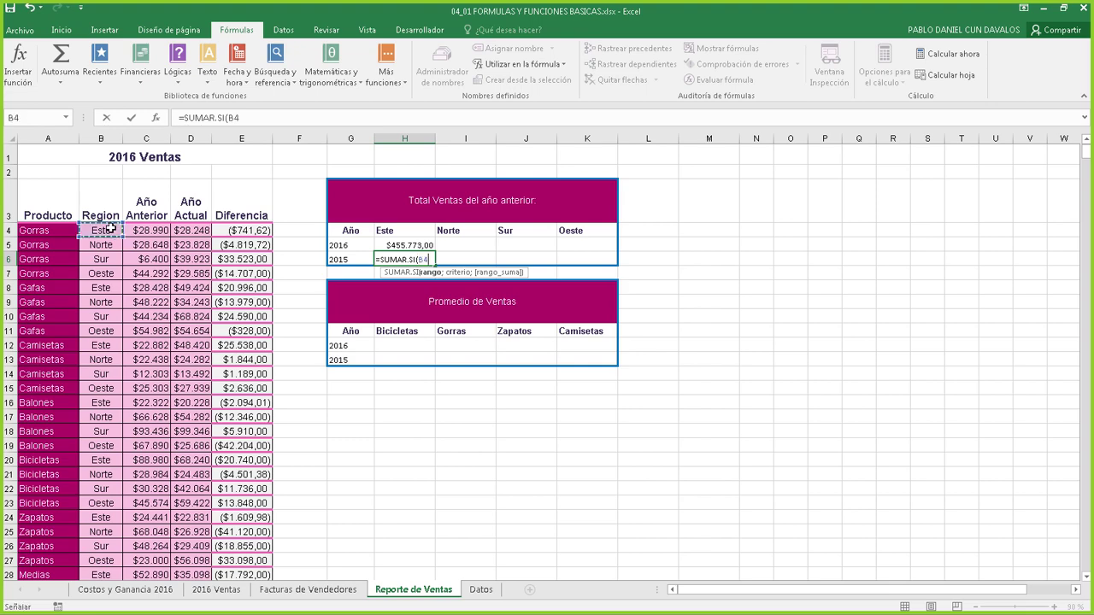
key("ctrl+shift+Down")
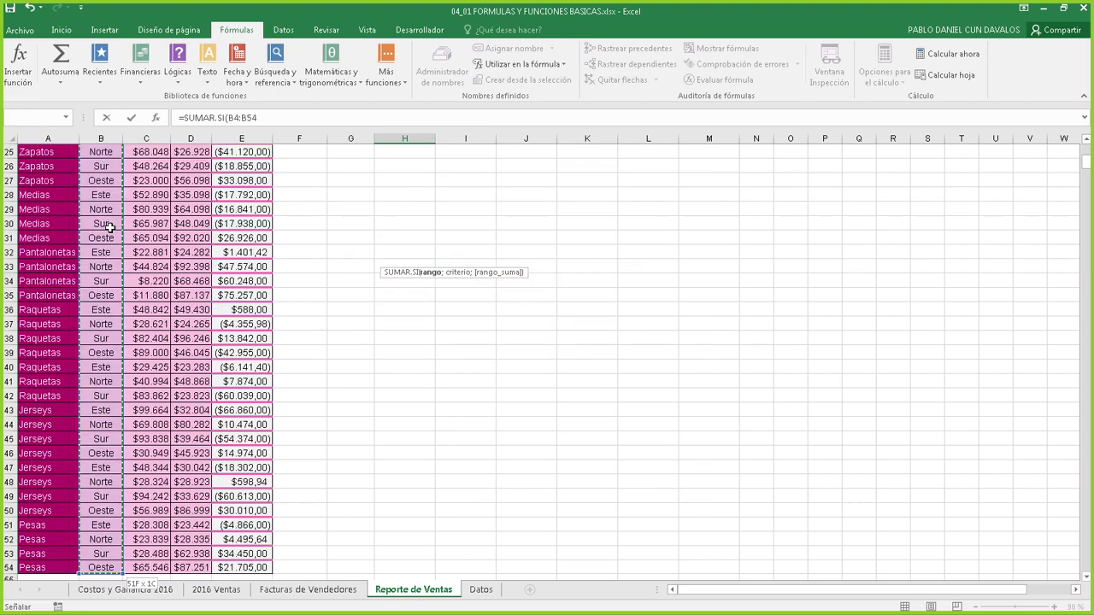
left_click(301, 115)
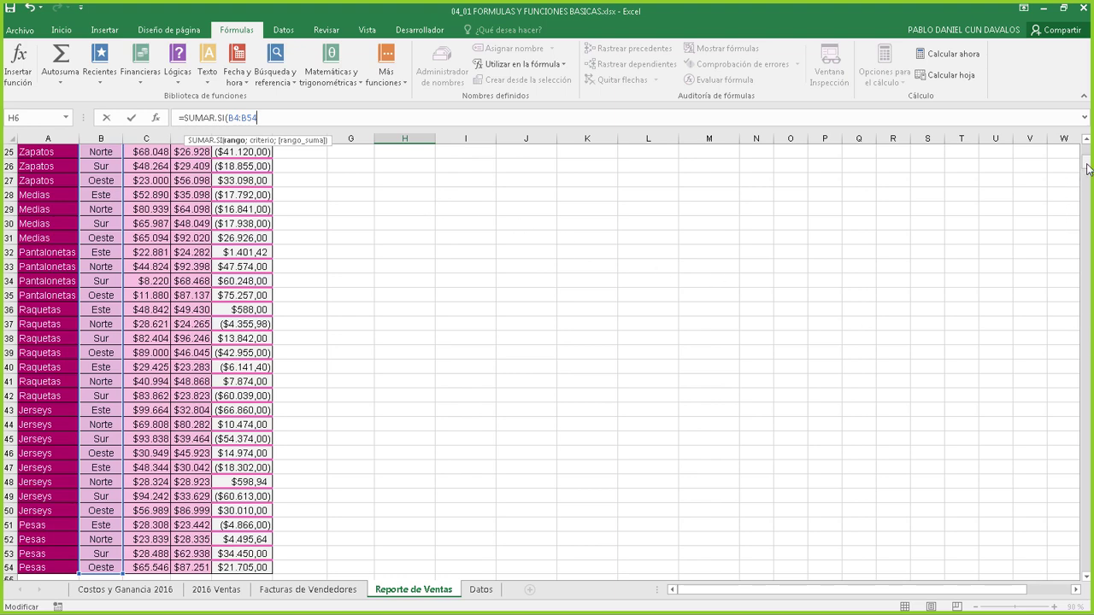
left_click_drag(1086, 161, 1088, 146)
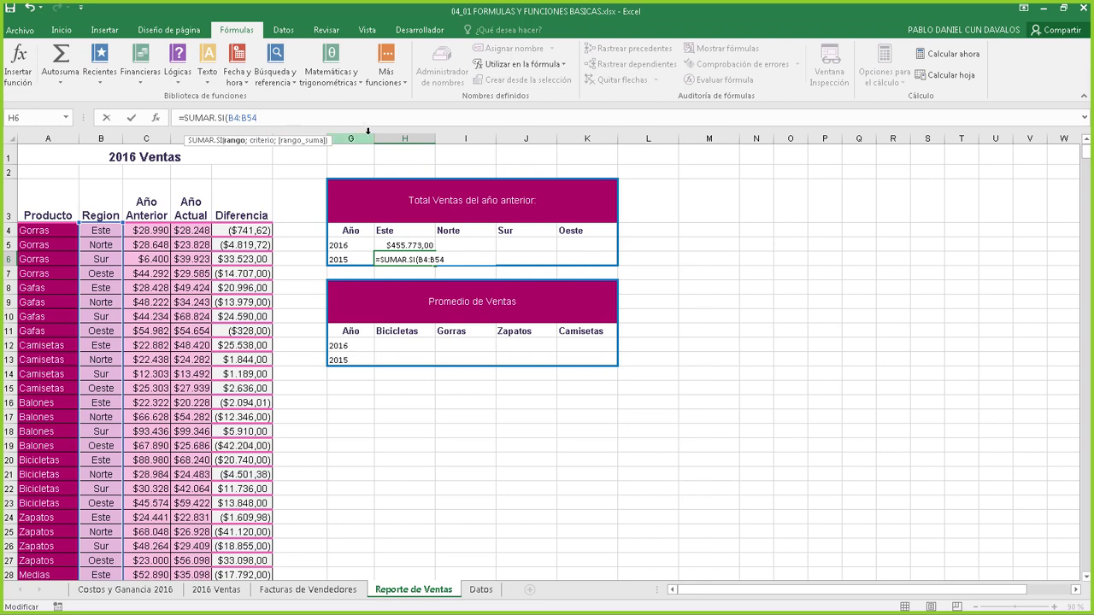
type(";")
type("\"Este")
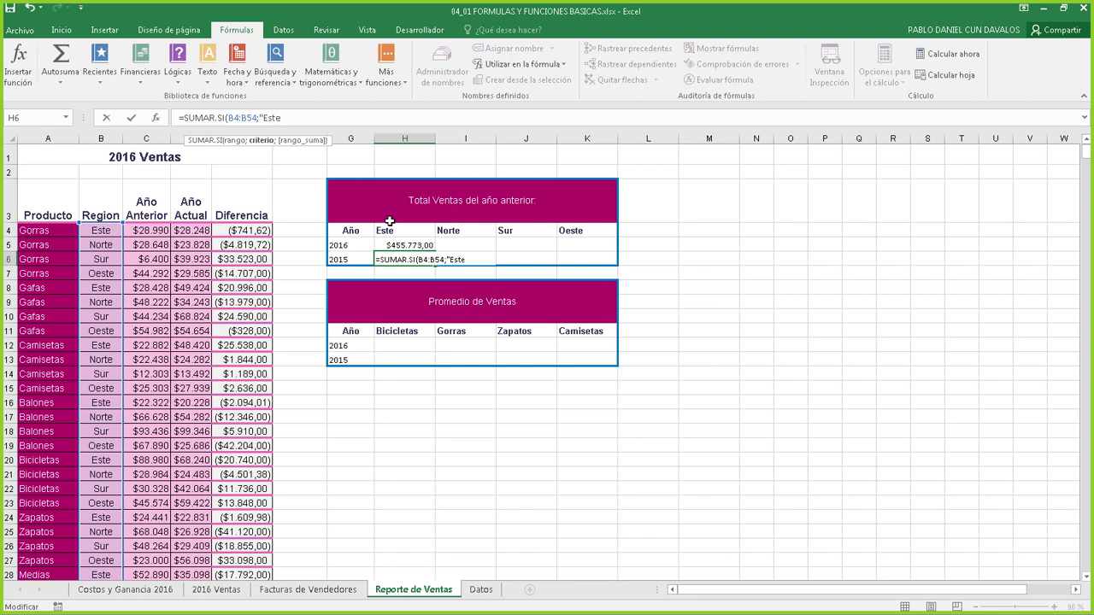
type("\";")
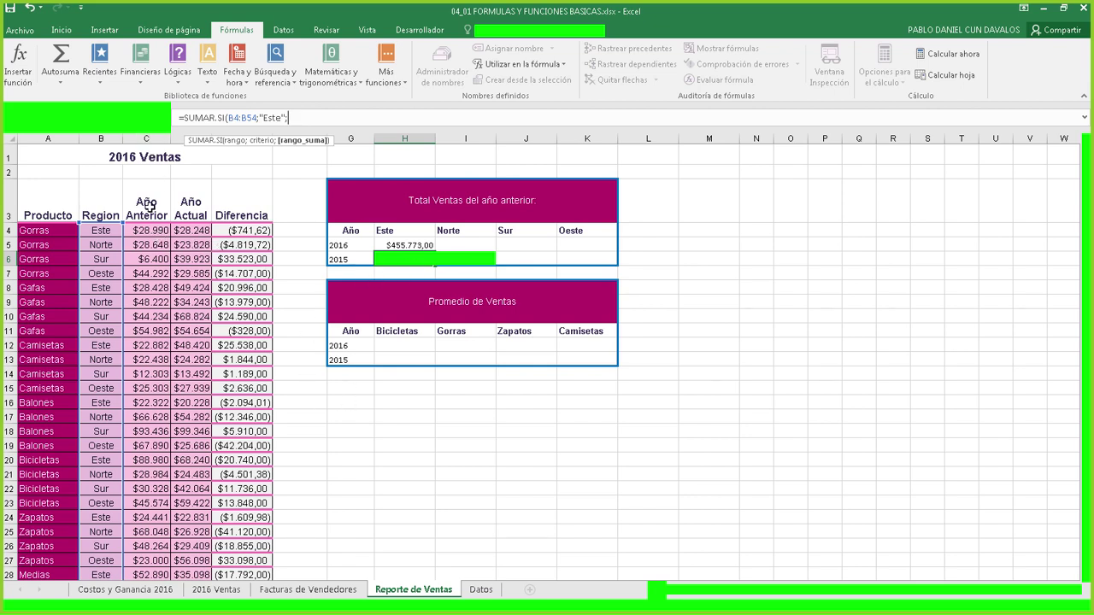
- Set the sum range to the Año Anterior cells C4:C54 and accept the SUMAR.SI formula in H6
left_click(154, 232)
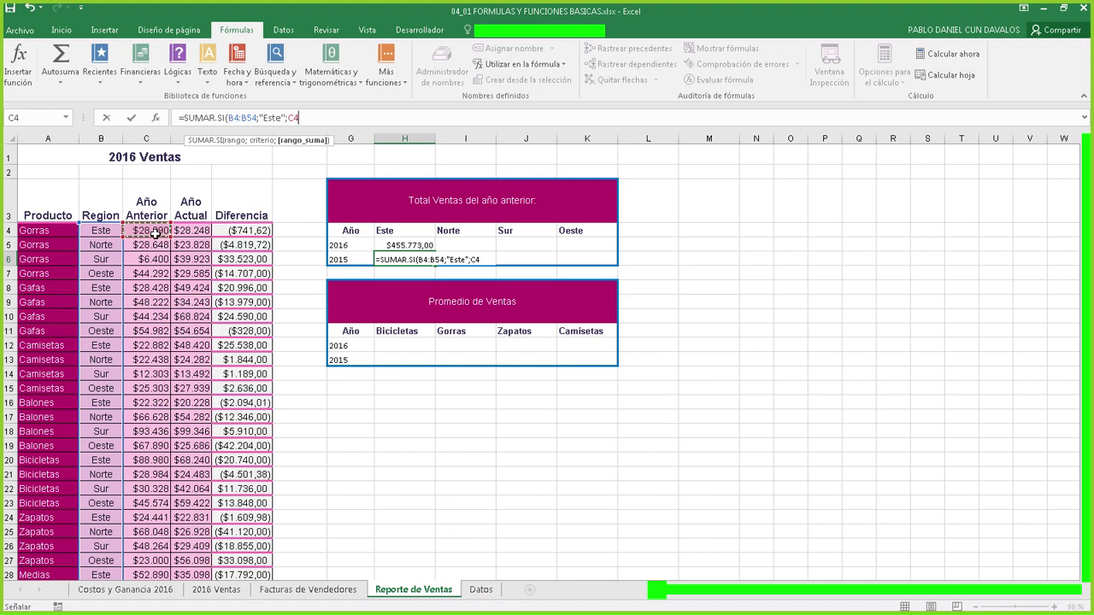
key("ctrl+shift+Down")
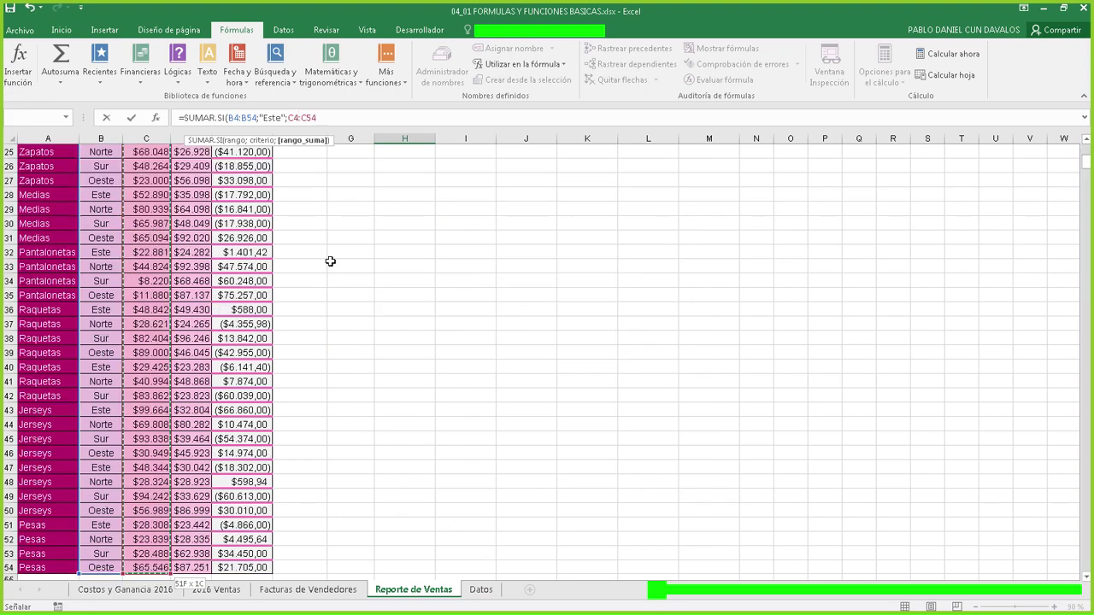
left_click_drag(1086, 161, 1085, 143)
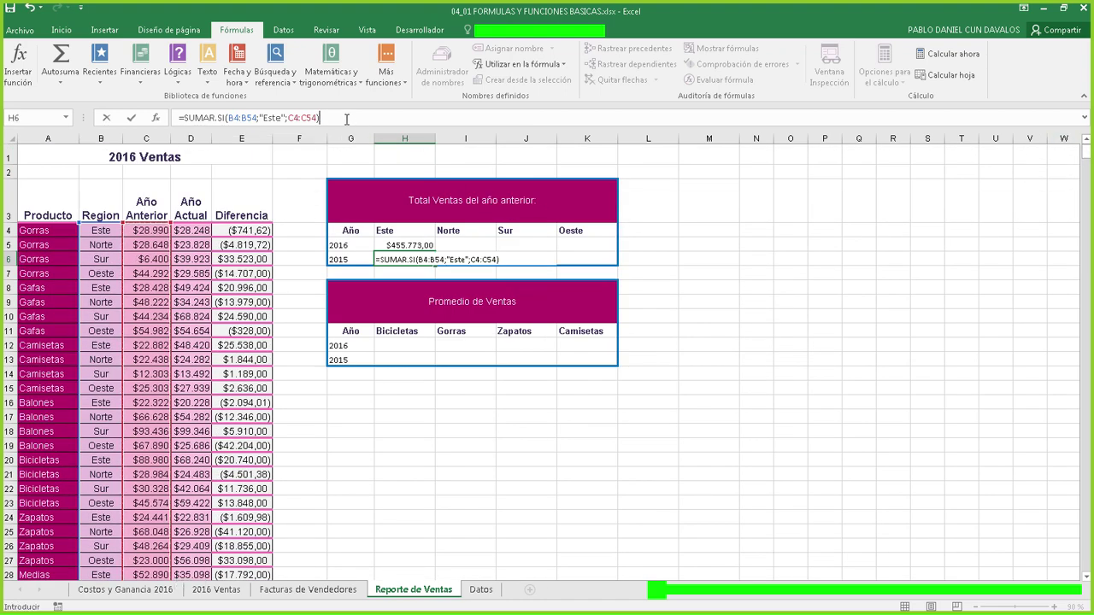
key("Return")
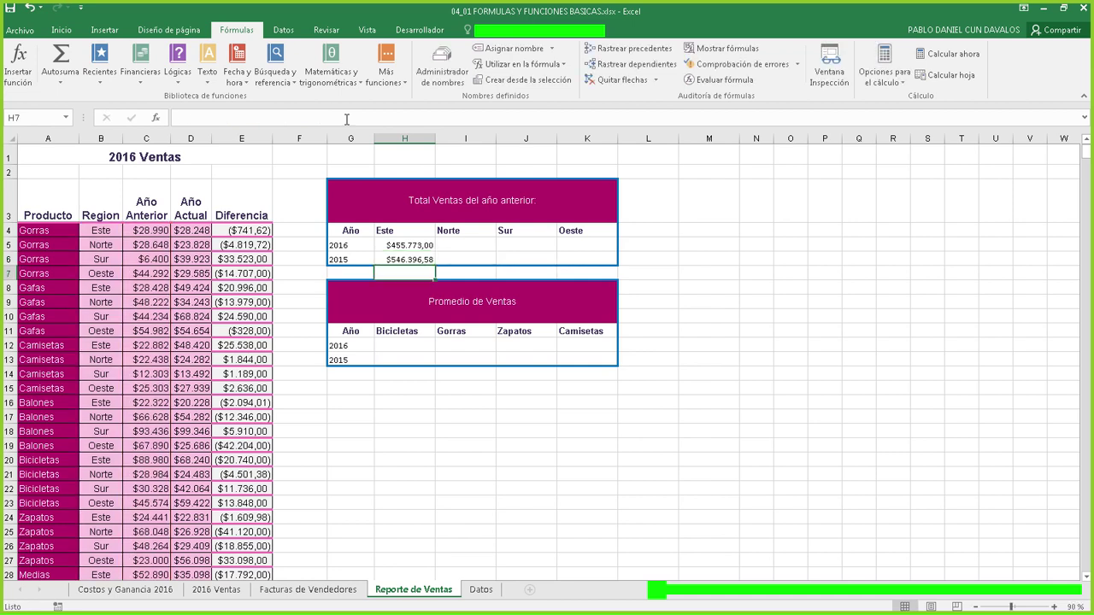
left_click(429, 256)
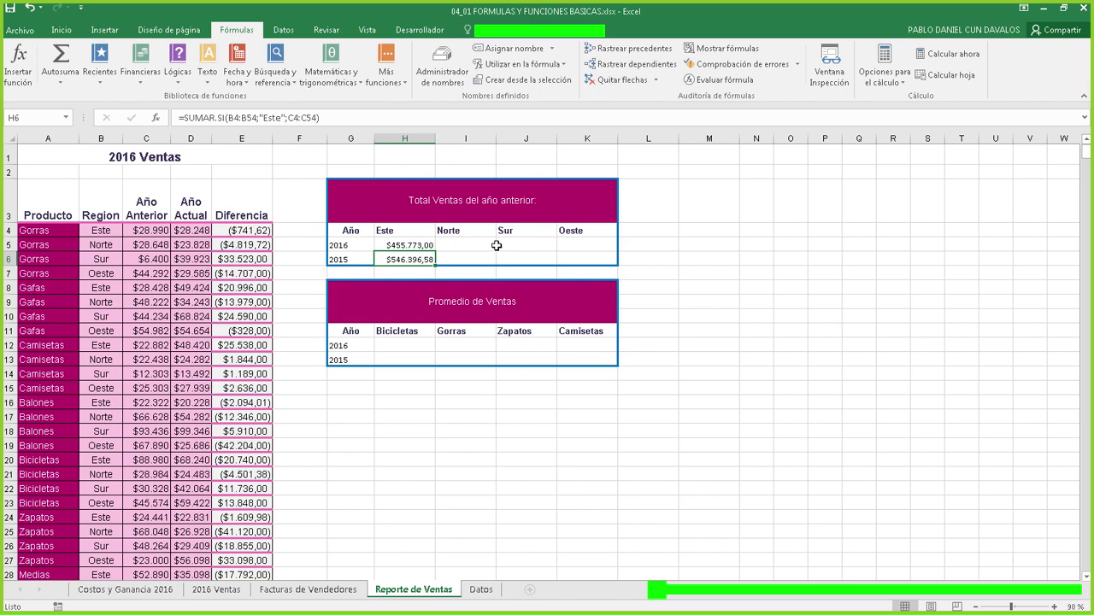
left_click(483, 247)
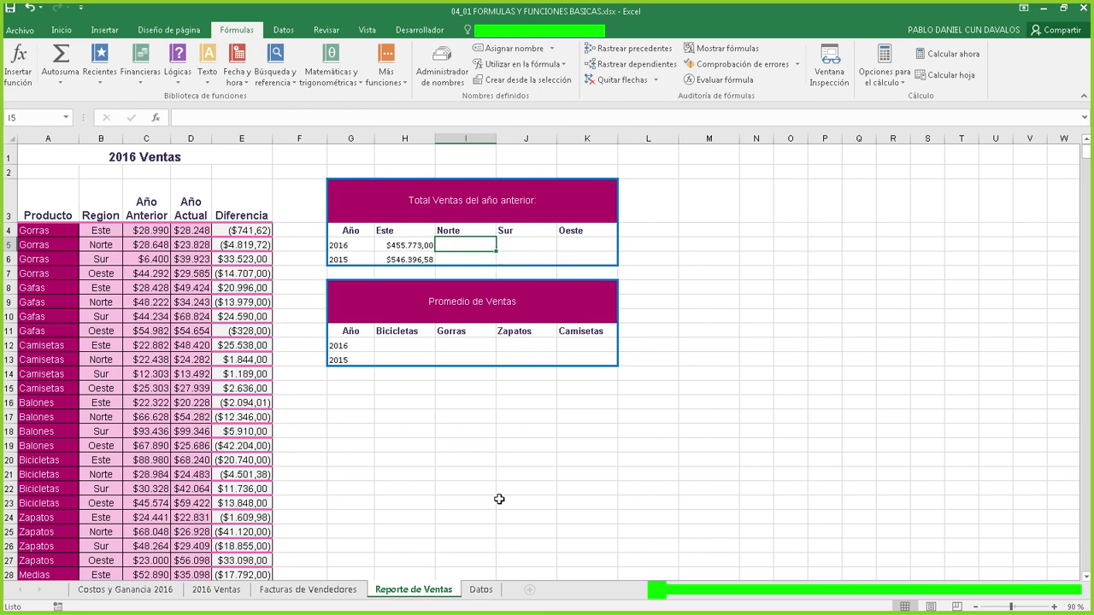
left_click(480, 589)
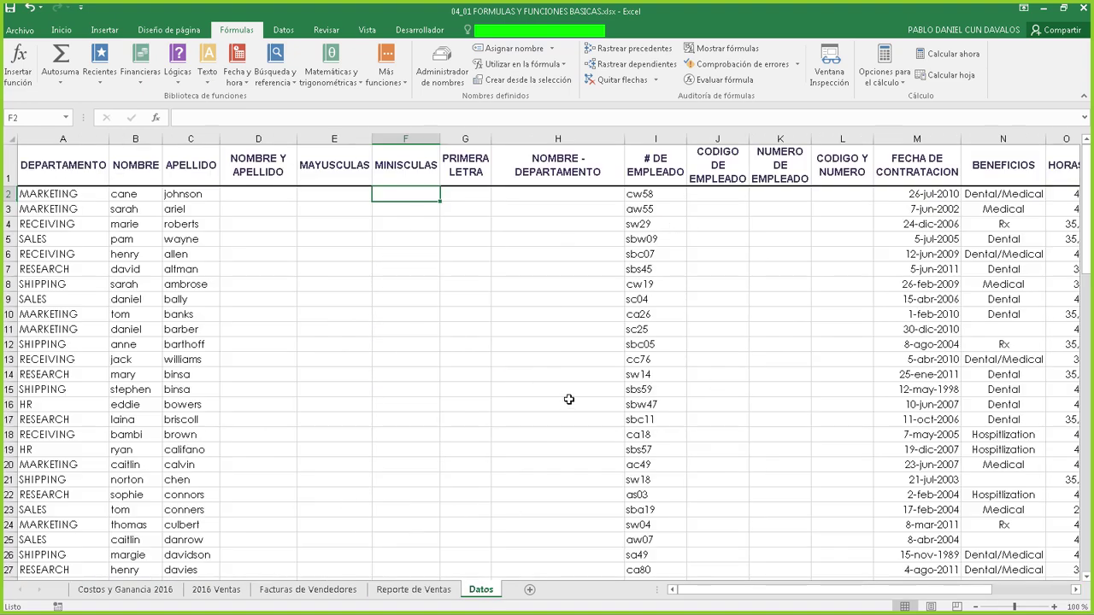
left_click(427, 590)
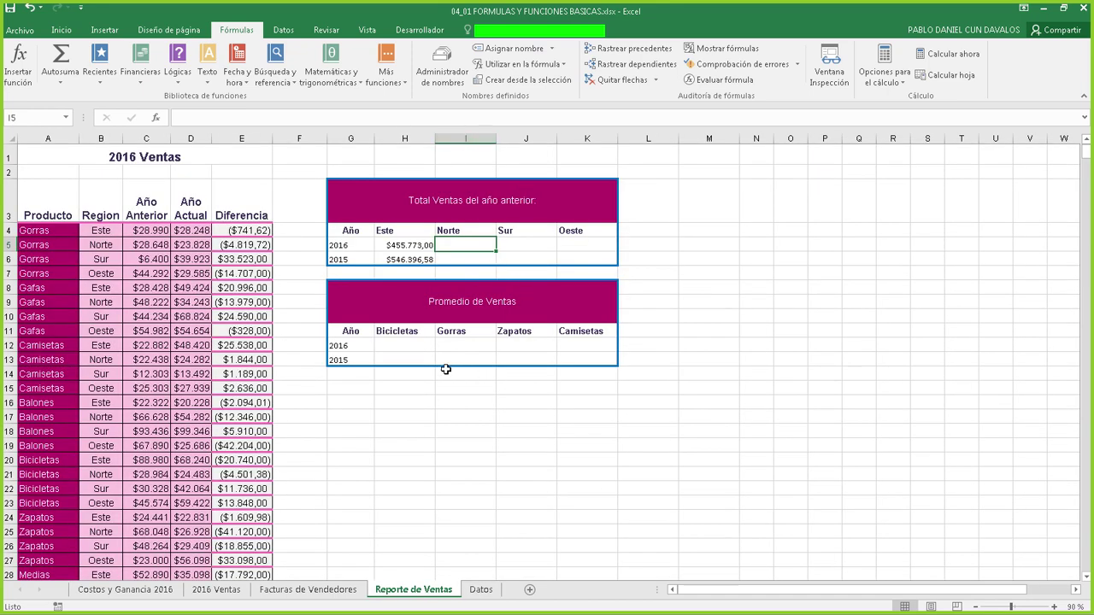
- Start a PROMEDIO.SI formula in H12 for the 2016 Bicicletas sales average
left_click(387, 341)
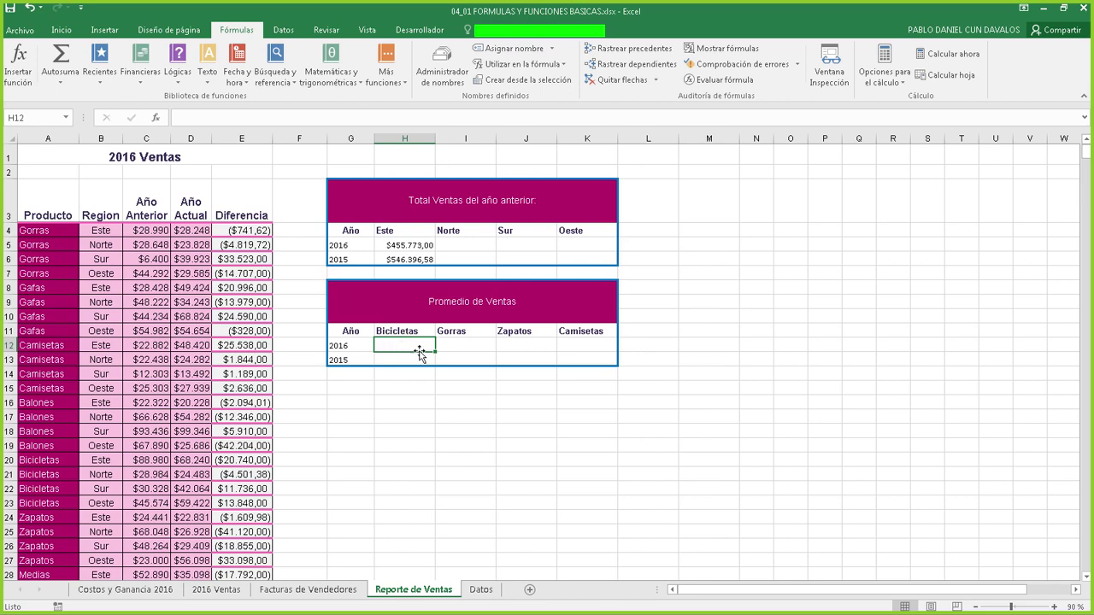
left_click(403, 331)
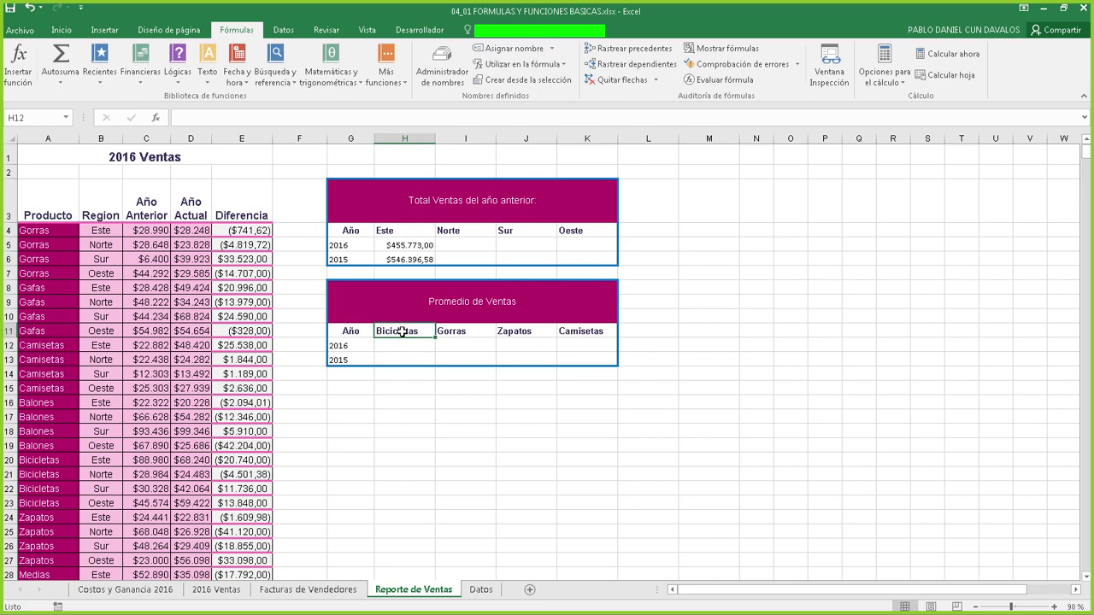
left_click(352, 349)
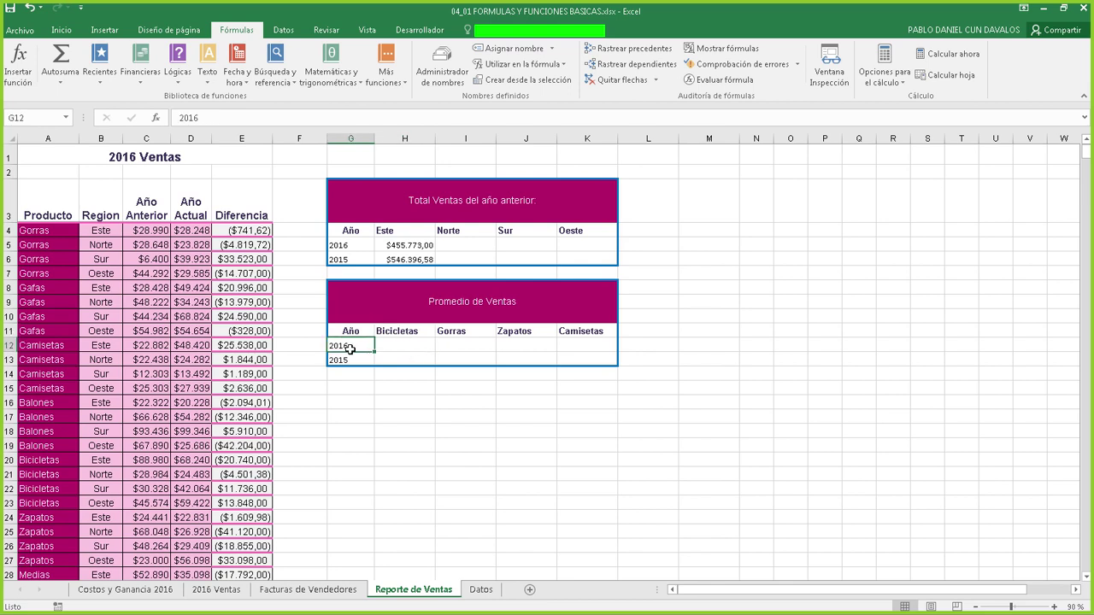
left_click(408, 350)
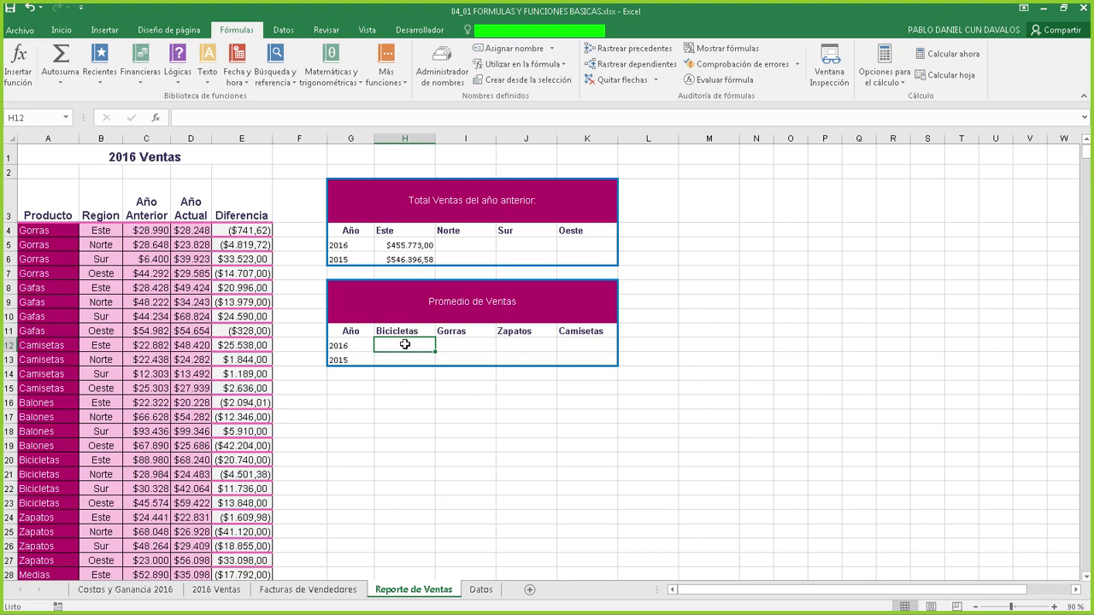
type("=prom")
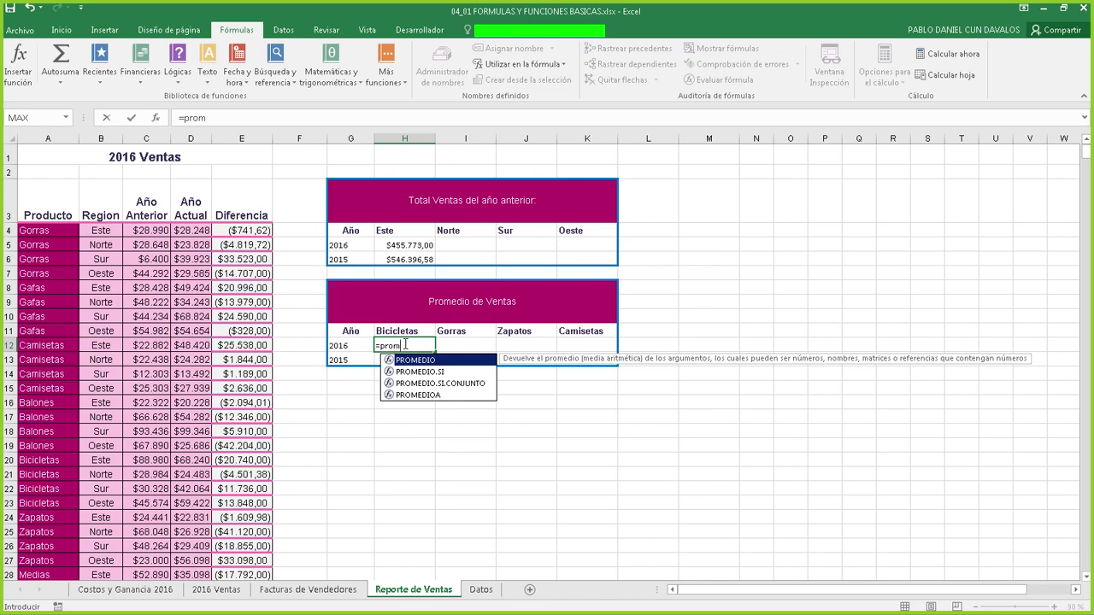
key("Down")
key("Down")
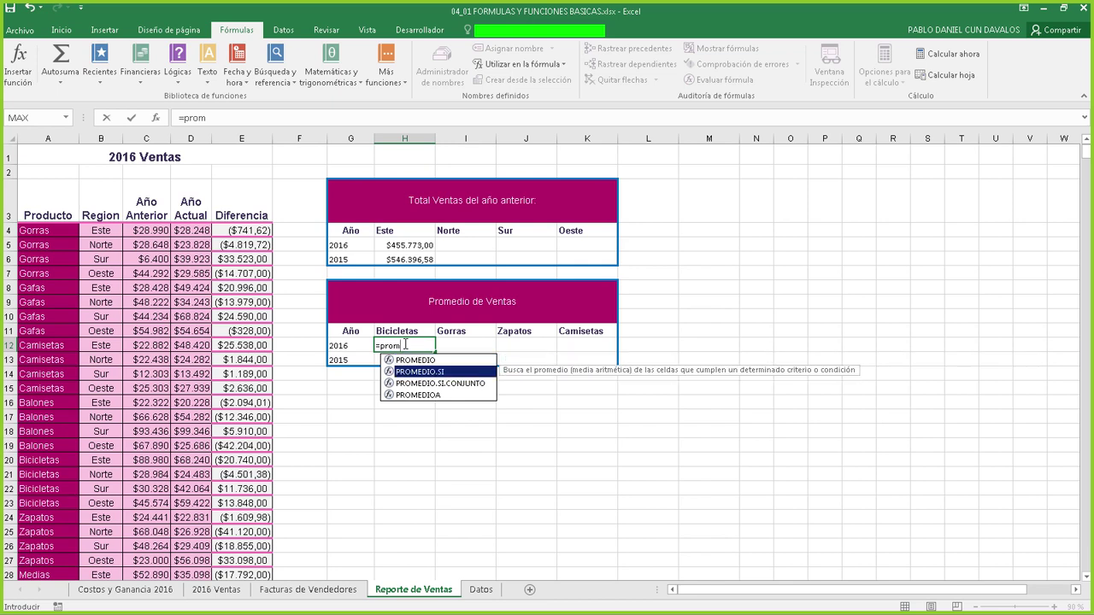
key("Up")
key("Down")
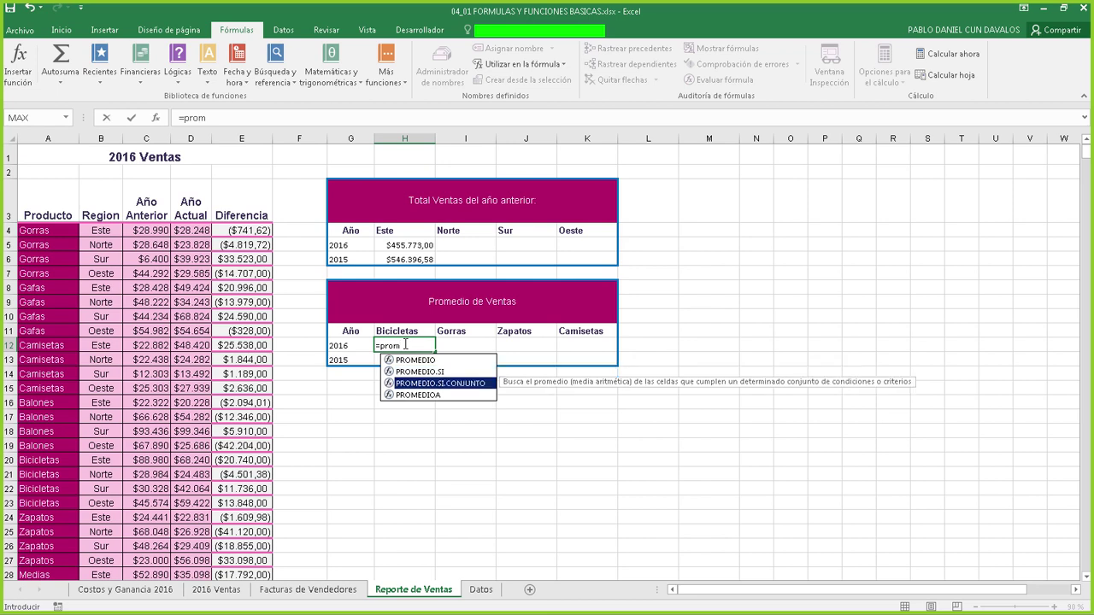
key("Up")
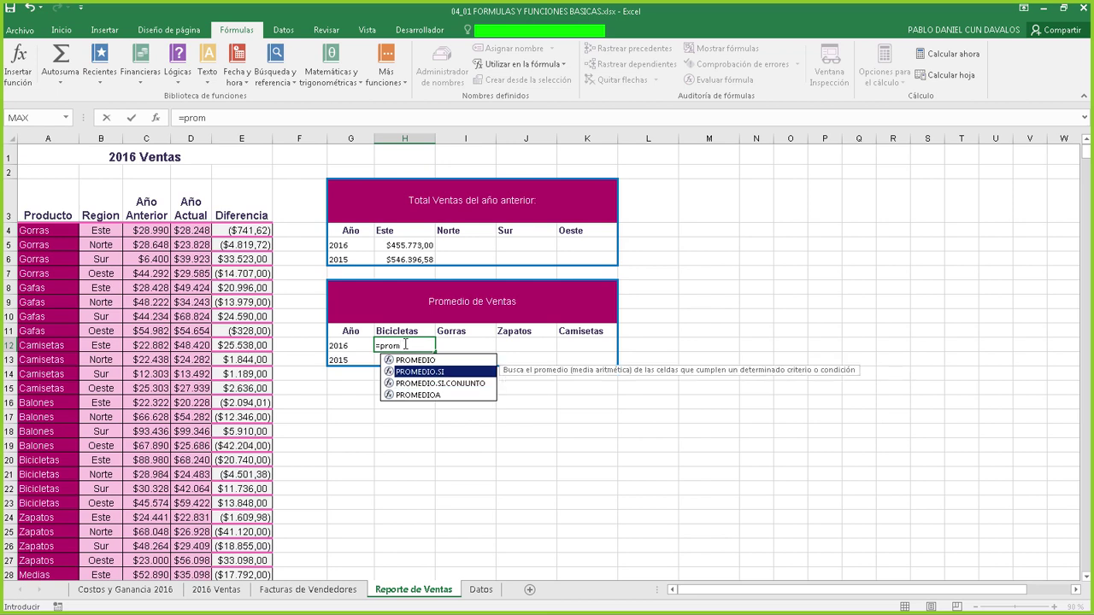
key("Tab")
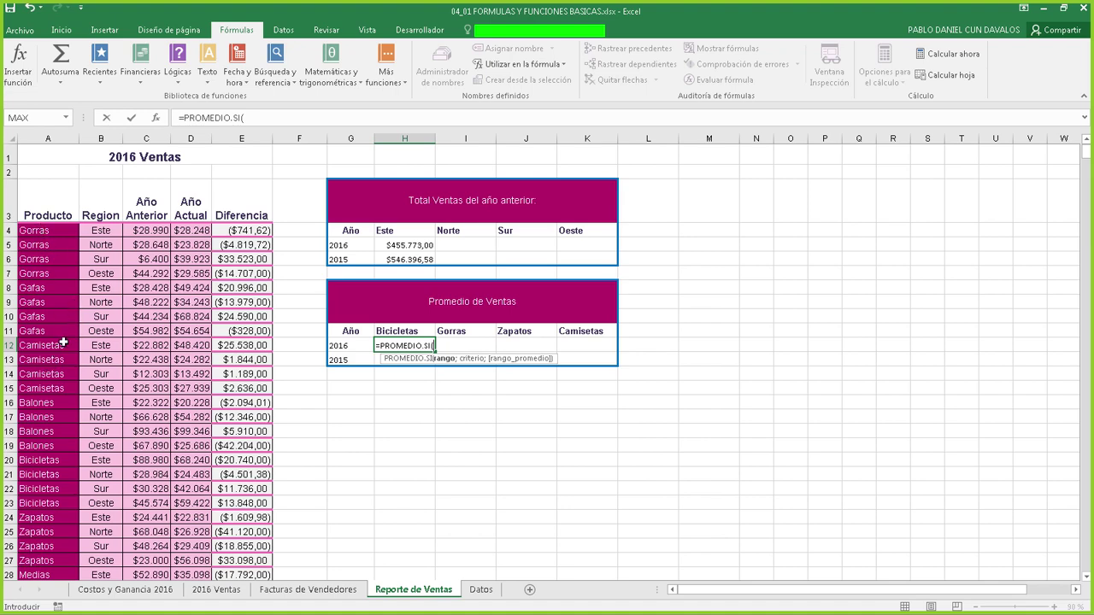
- Set the PROMEDIO.SI range to the Producto column cells A4:A54
scroll(46, 384, "down", 1)
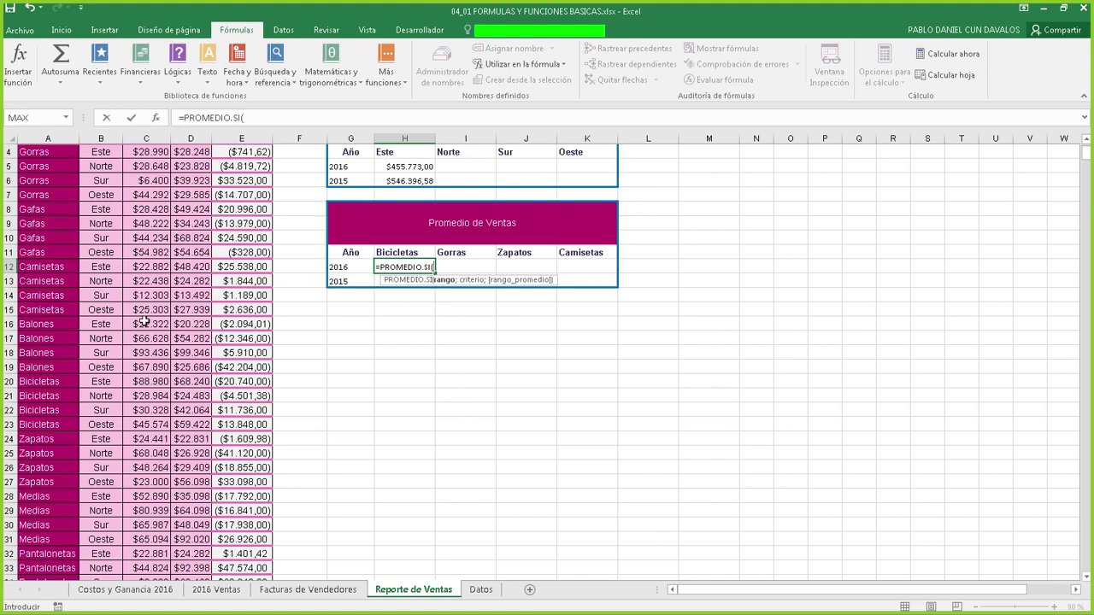
scroll(141, 321, "up", 1)
left_click(40, 230)
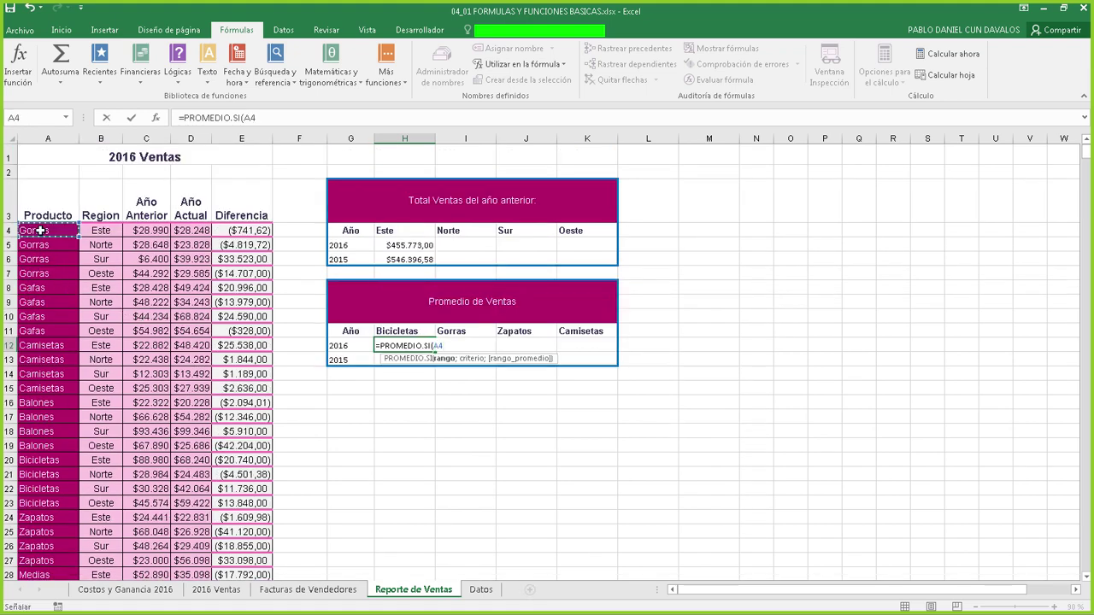
key("ctrl+shift+Down")
scroll(290, 262, "up", 9)
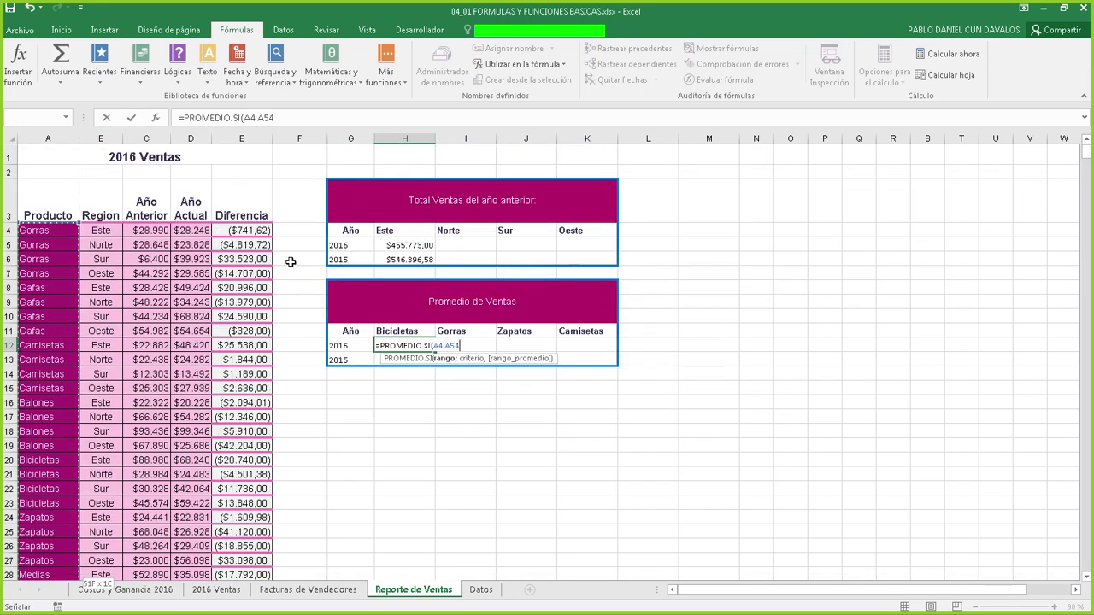
left_click(471, 346)
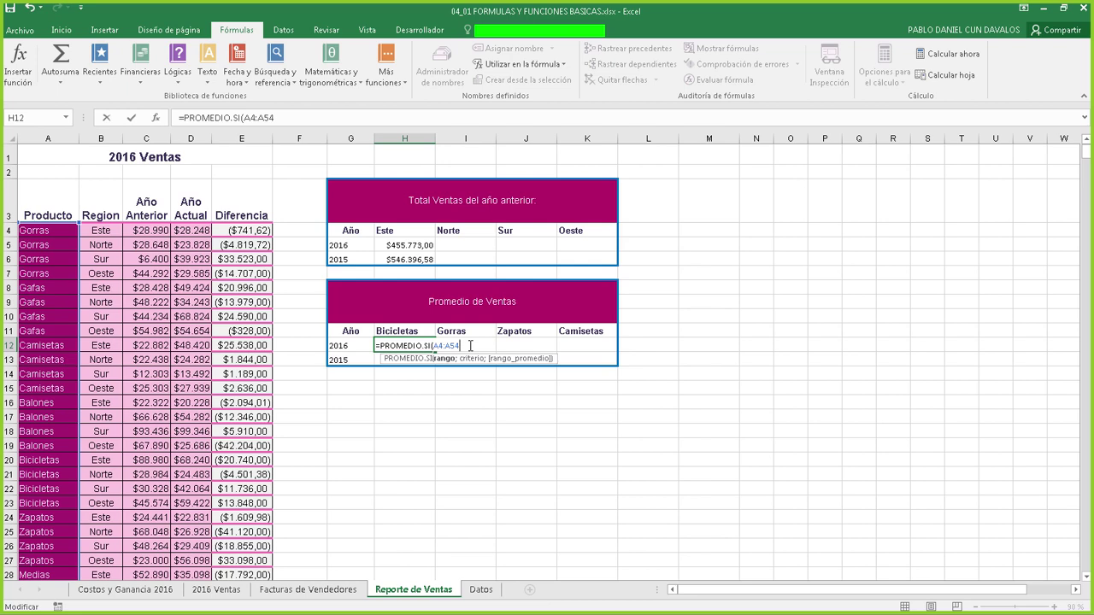
- Complete the PROMEDIO.SI formula in H12 with criterion "Bicicletas" and the Año Actual cells D4:D54 as the average range
type(";\"Bicicletas")
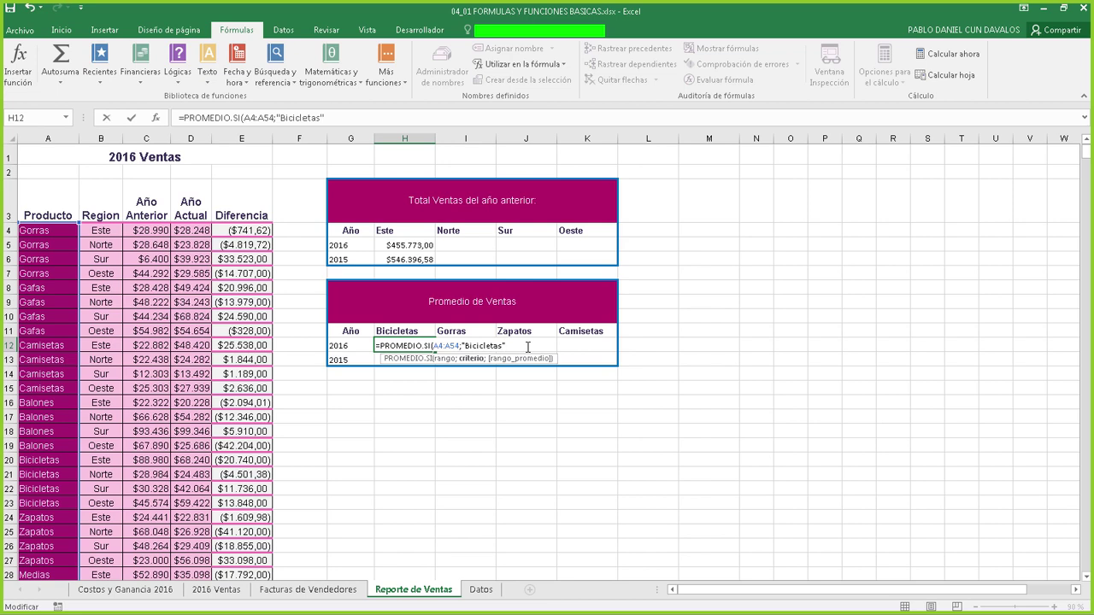
type("\";")
left_click(191, 231)
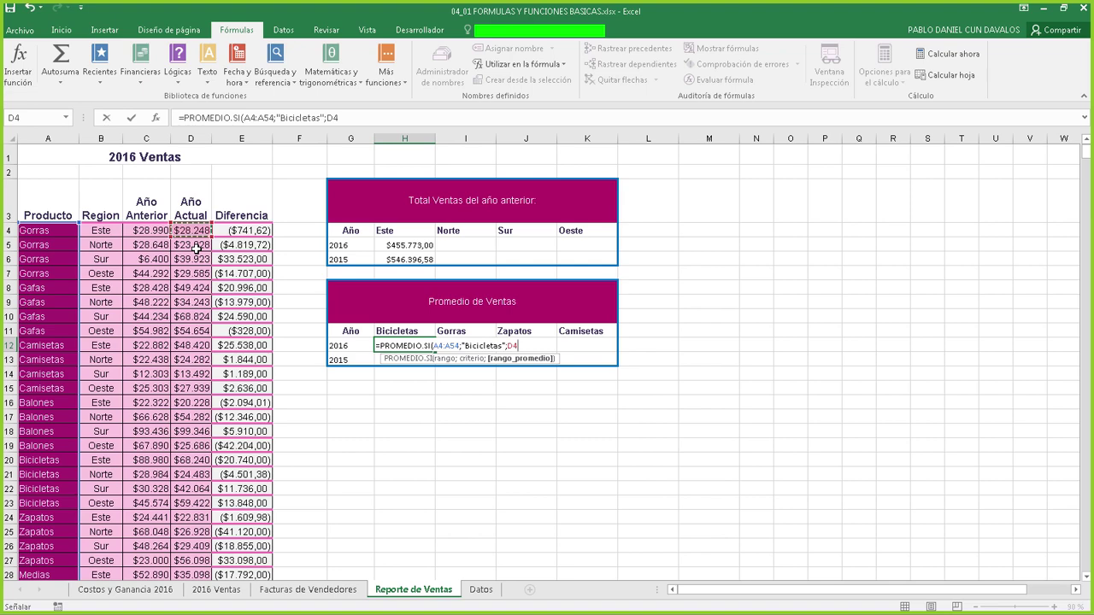
key("ctrl+shift+Down")
scroll(399, 286, "up", 10)
scroll(399, 286, "up", 1)
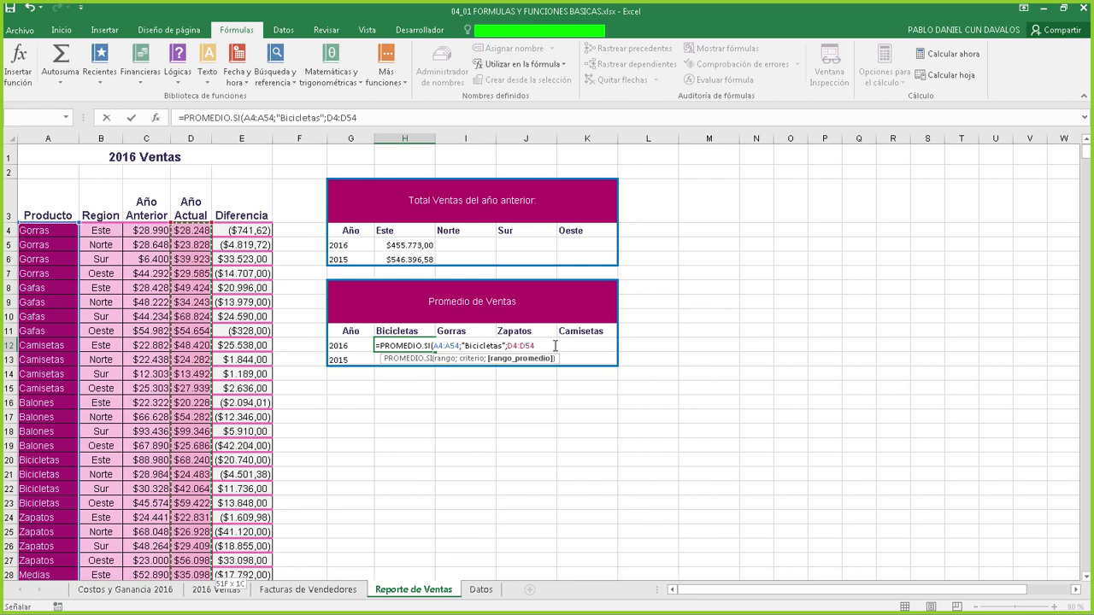
key("Return")
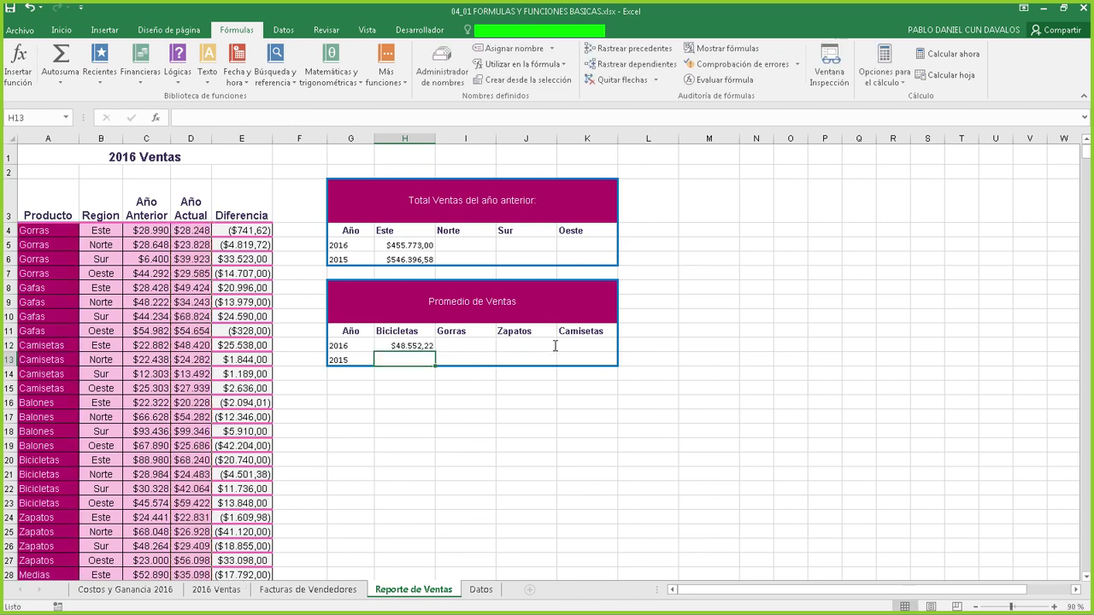
key("Up")
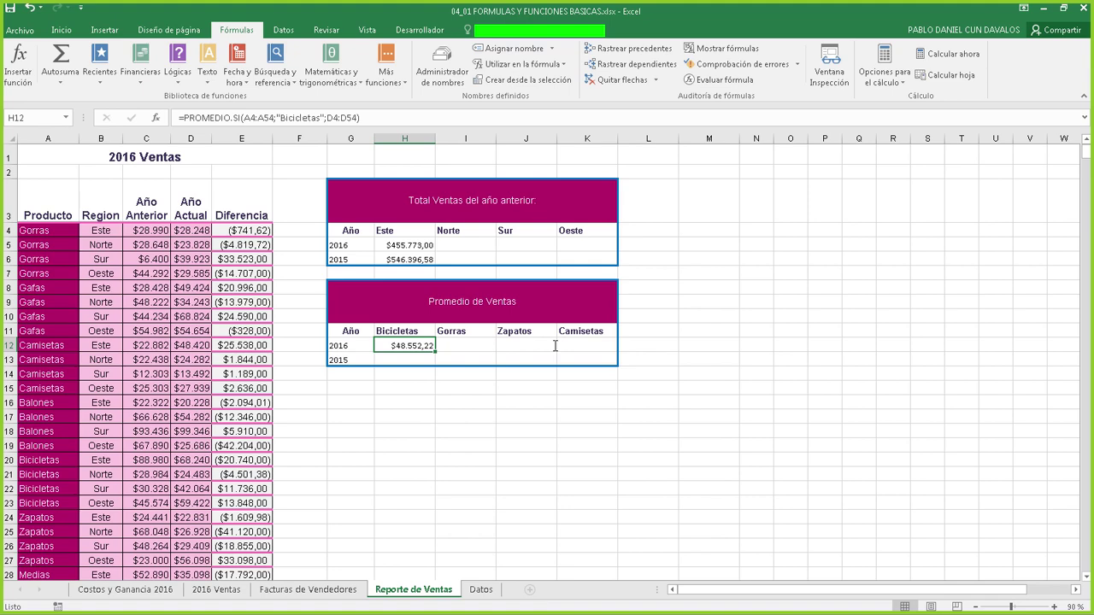
- Look at the Datos sheet and review the remaining region and product cells in the two summary tables on Reporte de Ventas
left_click(487, 591)
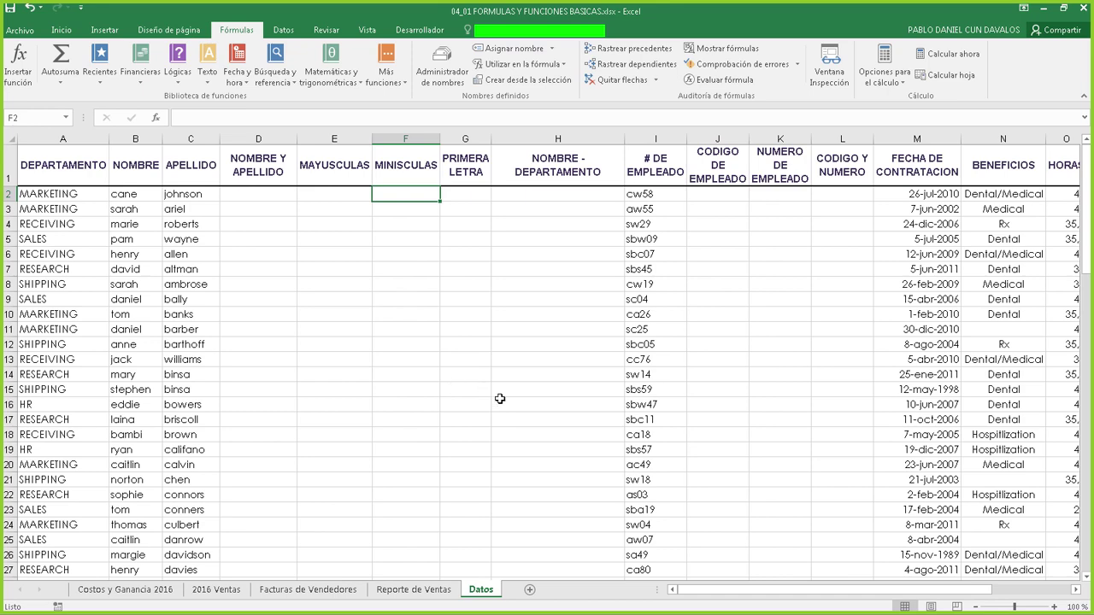
left_click(414, 590)
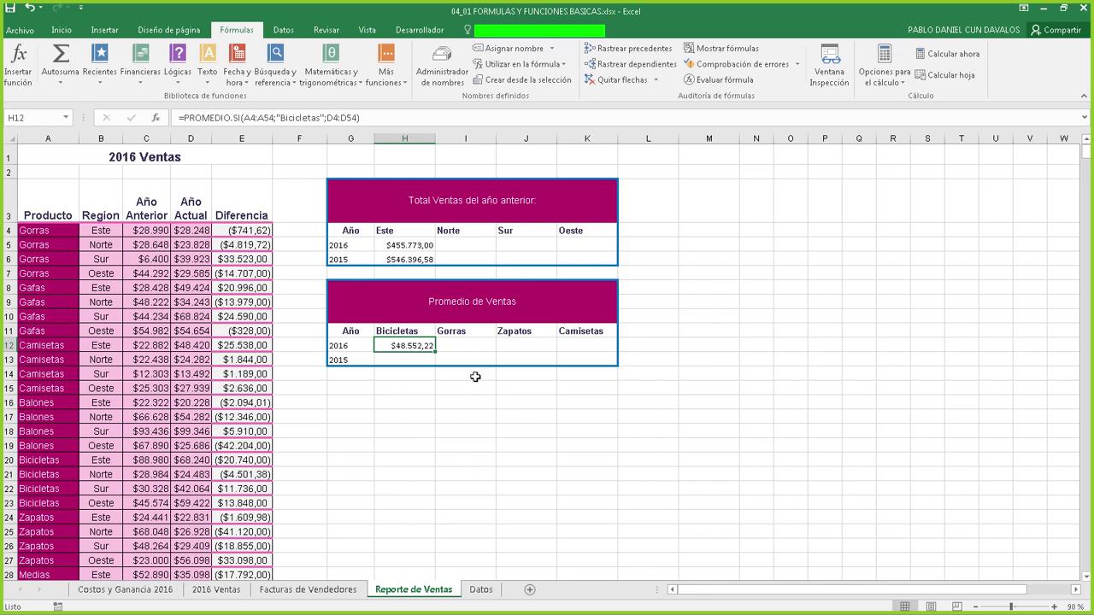
left_click(431, 246)
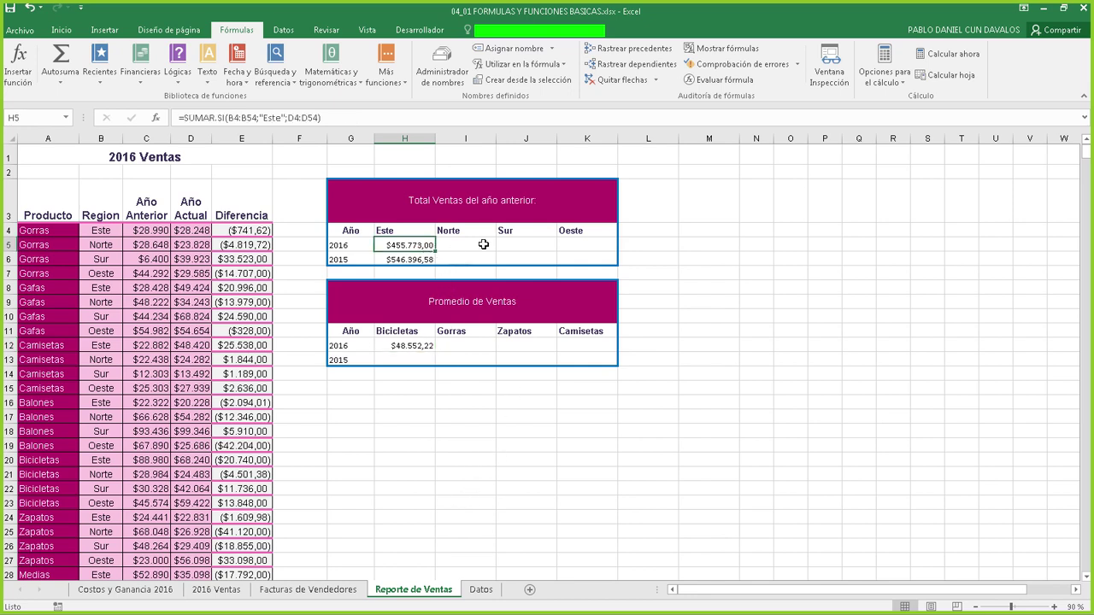
left_click(490, 245)
left_click(538, 244)
left_click(588, 244)
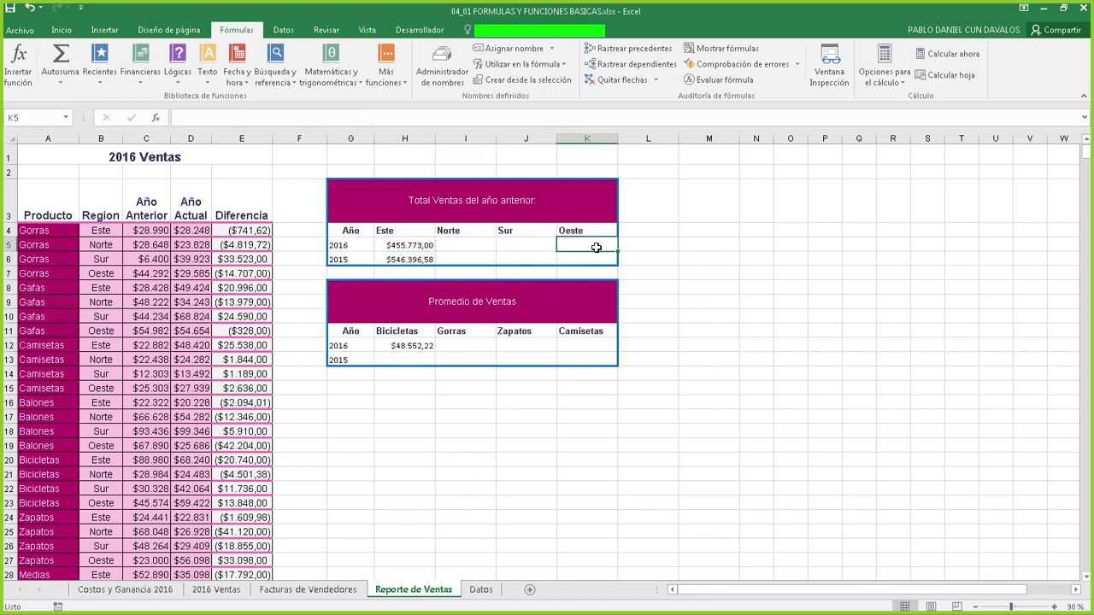
left_click(538, 251)
left_click(475, 248)
left_click(515, 240)
left_click(570, 243)
left_click(470, 348)
left_click(519, 346)
left_click(562, 349)
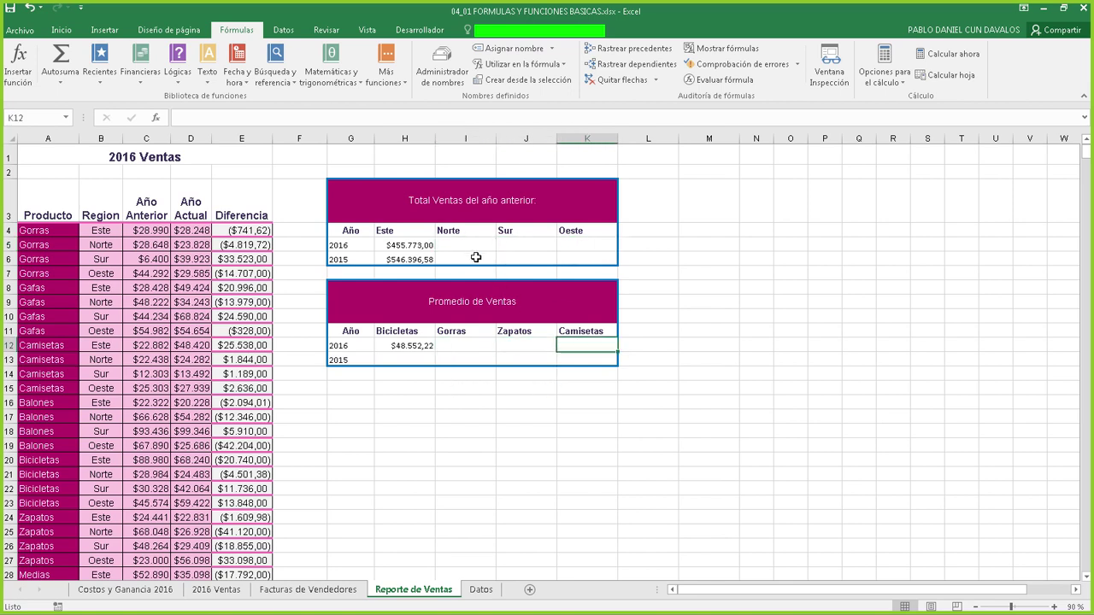
left_click(475, 257)
left_click(528, 257)
left_click(568, 256)
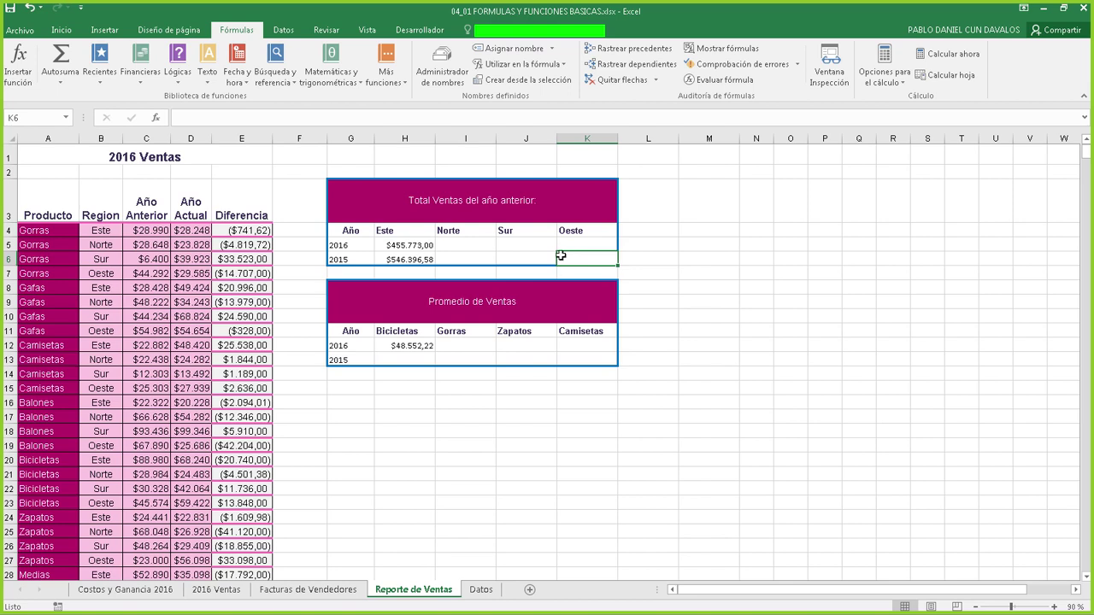